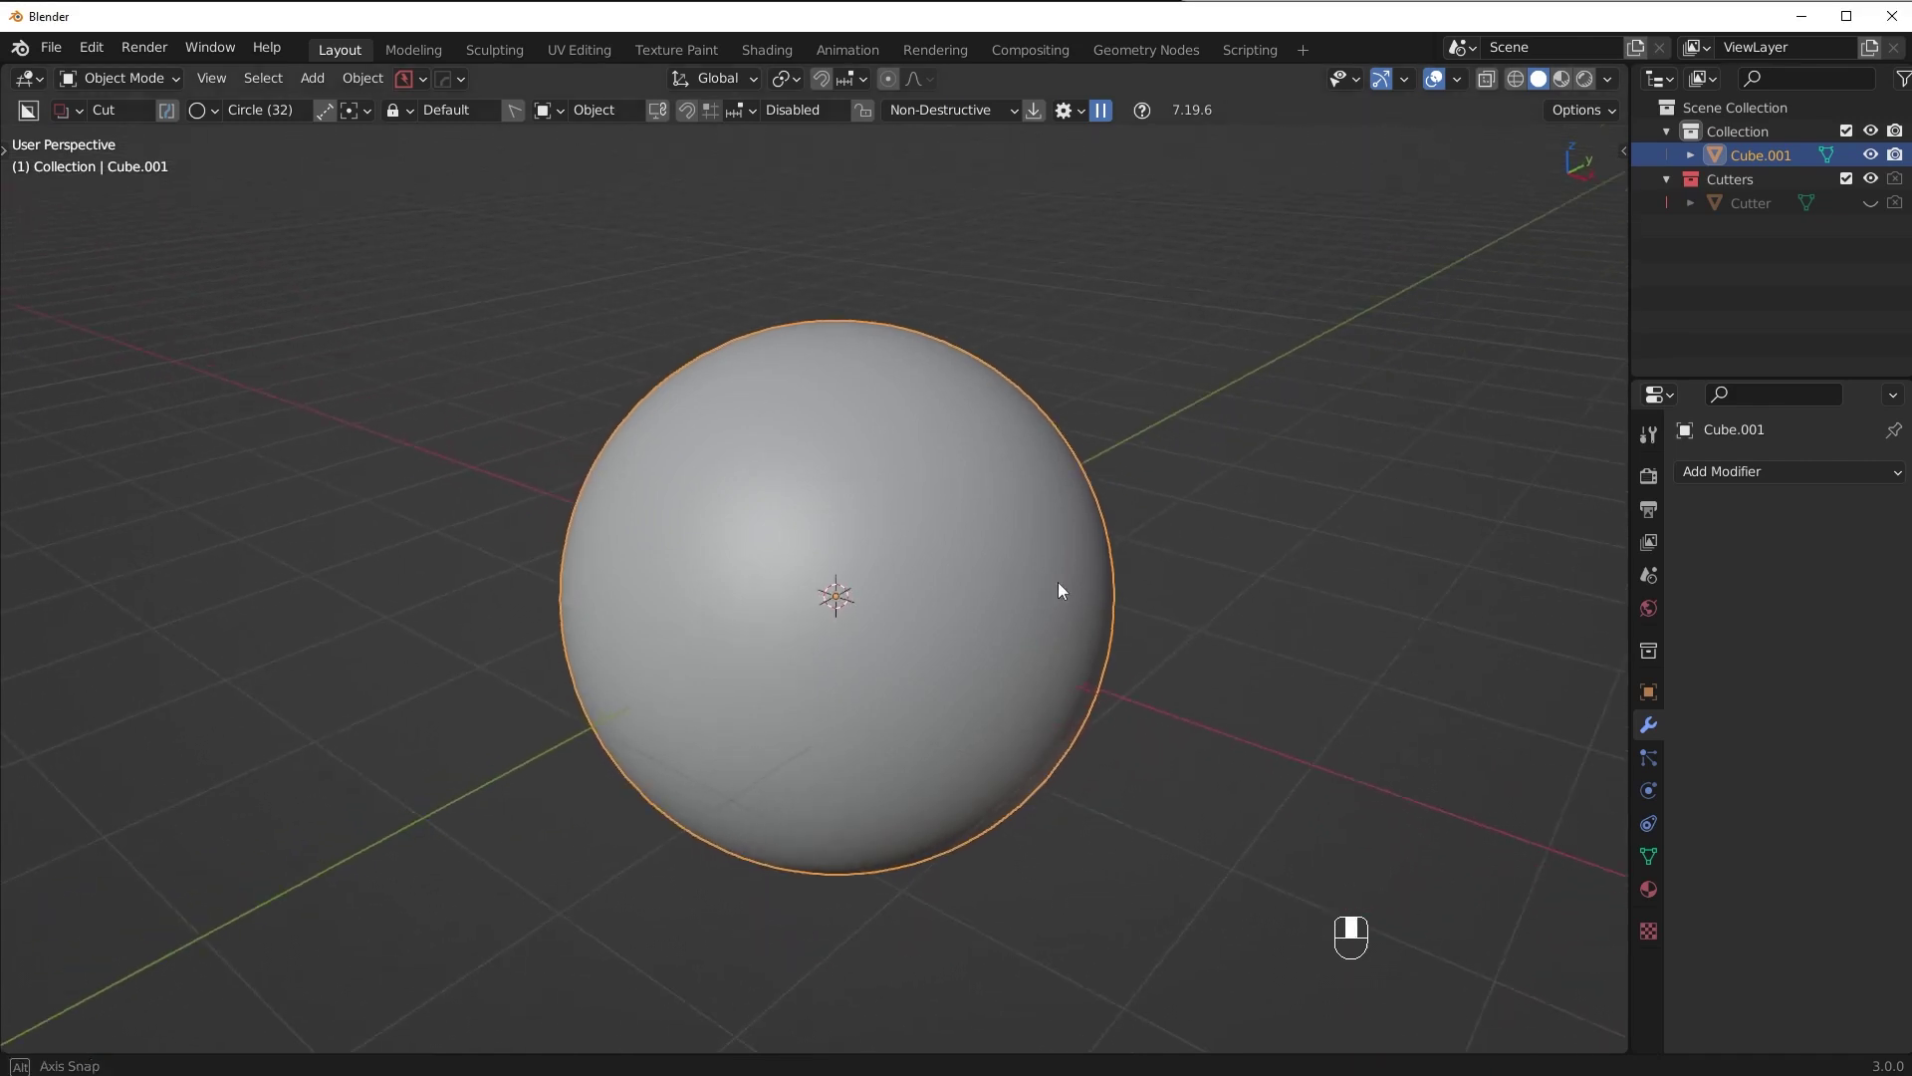
- Cut a 32-sided circular recess into the upper part of the sphere with BoxCutter
{"action": "key", "text": "d"}
{"action": "key", "text": "d"}
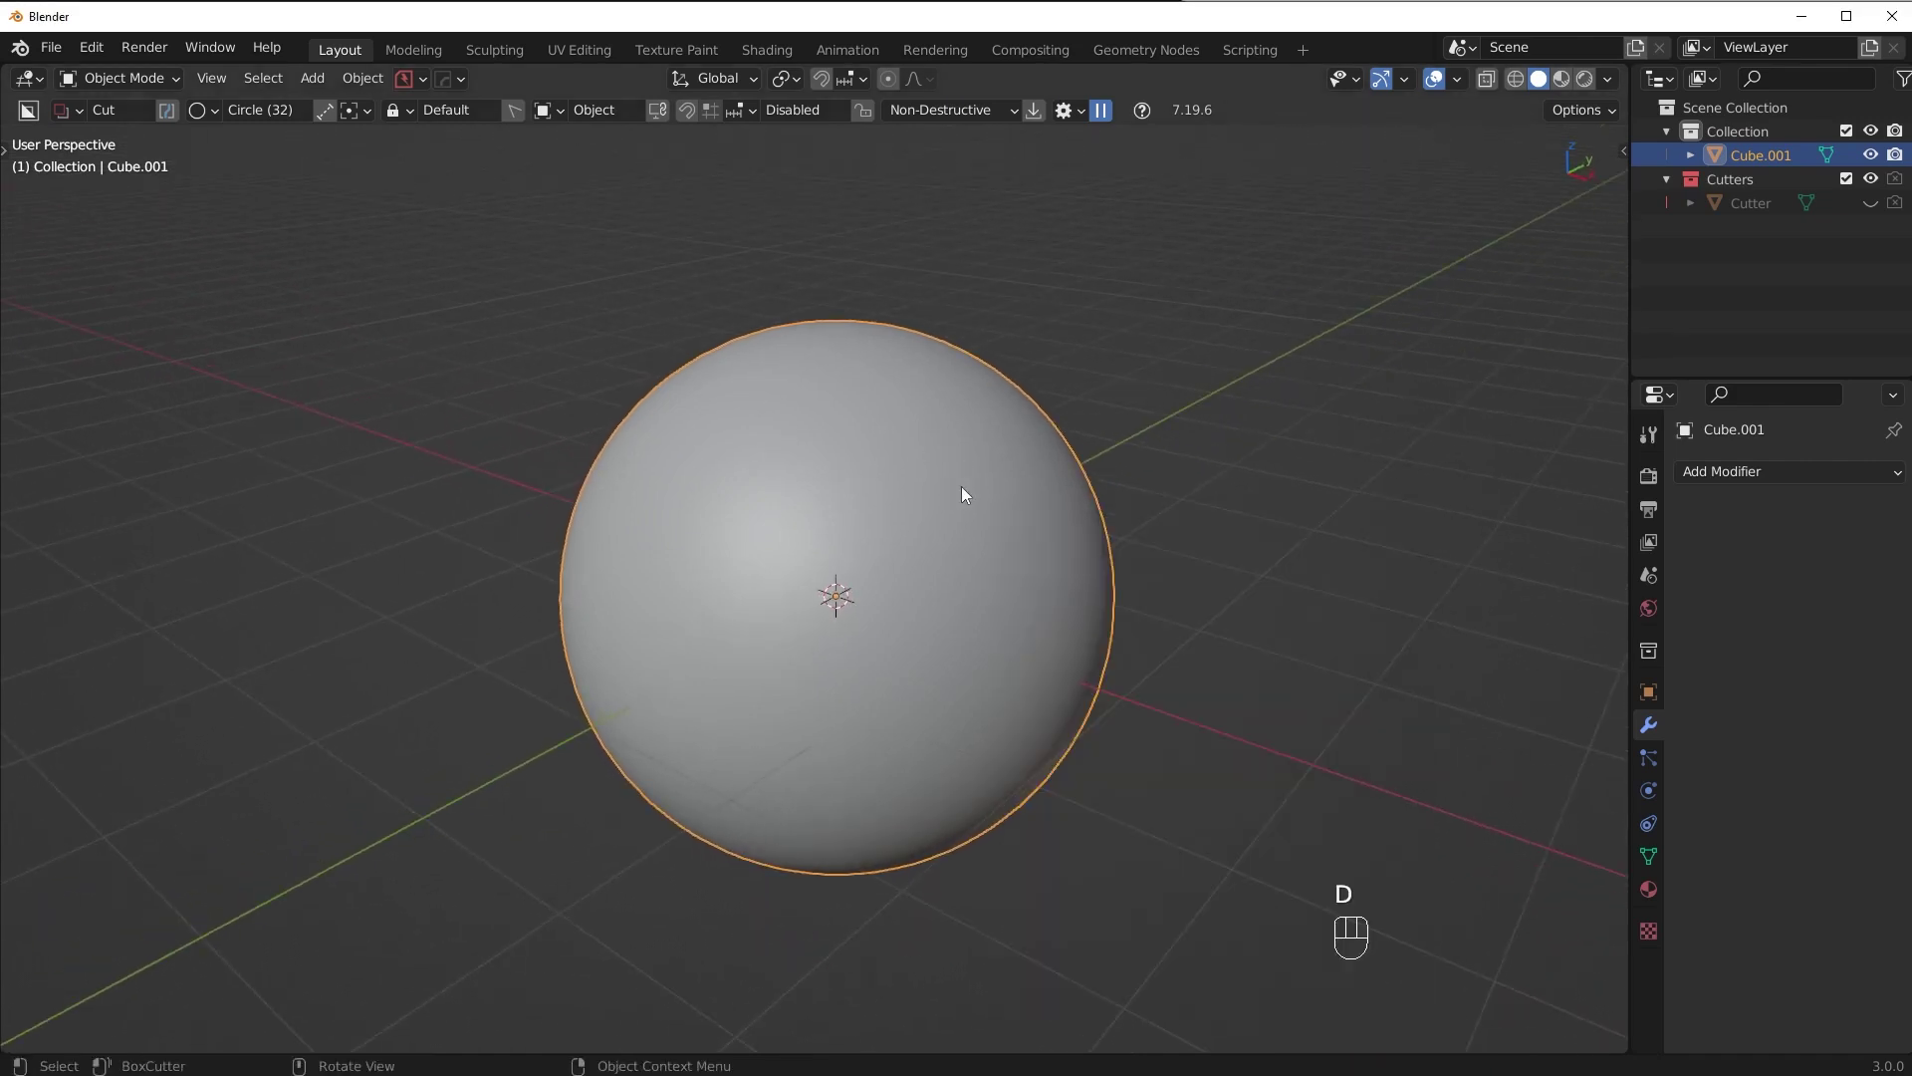
{"action": "middle_click_drag", "start_coordinate": [968, 483], "coordinate": [934, 541]}
{"action": "left_click_drag", "start_coordinate": [892, 521], "coordinate": [982, 570]}
{"action": "left_click", "coordinate": [934, 589]}
{"action": "middle_click_drag", "start_coordinate": [1013, 546], "coordinate": [1192, 523]}
{"action": "scroll", "coordinate": [1028, 586], "scroll_direction": "up", "scroll_amount": 4}
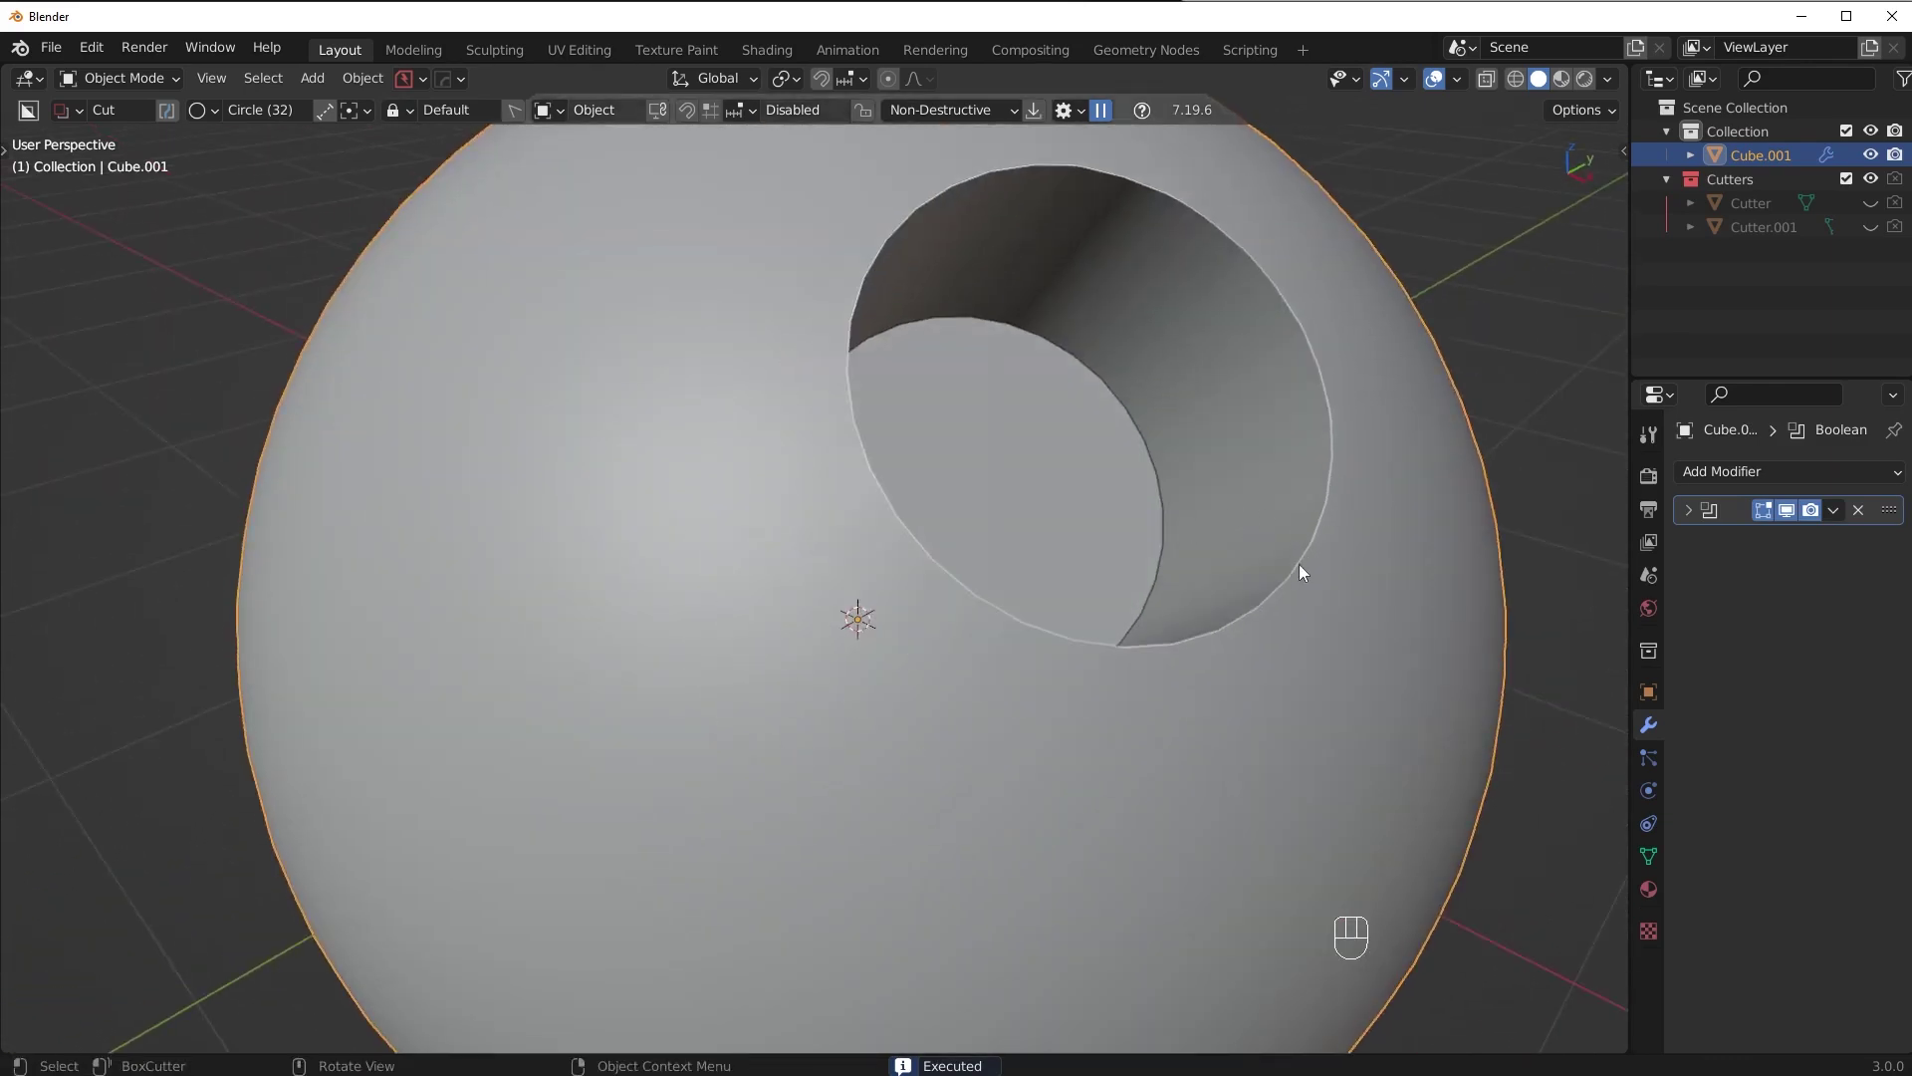
{"action": "scroll", "coordinate": [1275, 532], "scroll_direction": "down", "scroll_amount": 2}
{"action": "middle_click_drag", "start_coordinate": [1275, 532], "coordinate": [1064, 548], "text": "shift"}
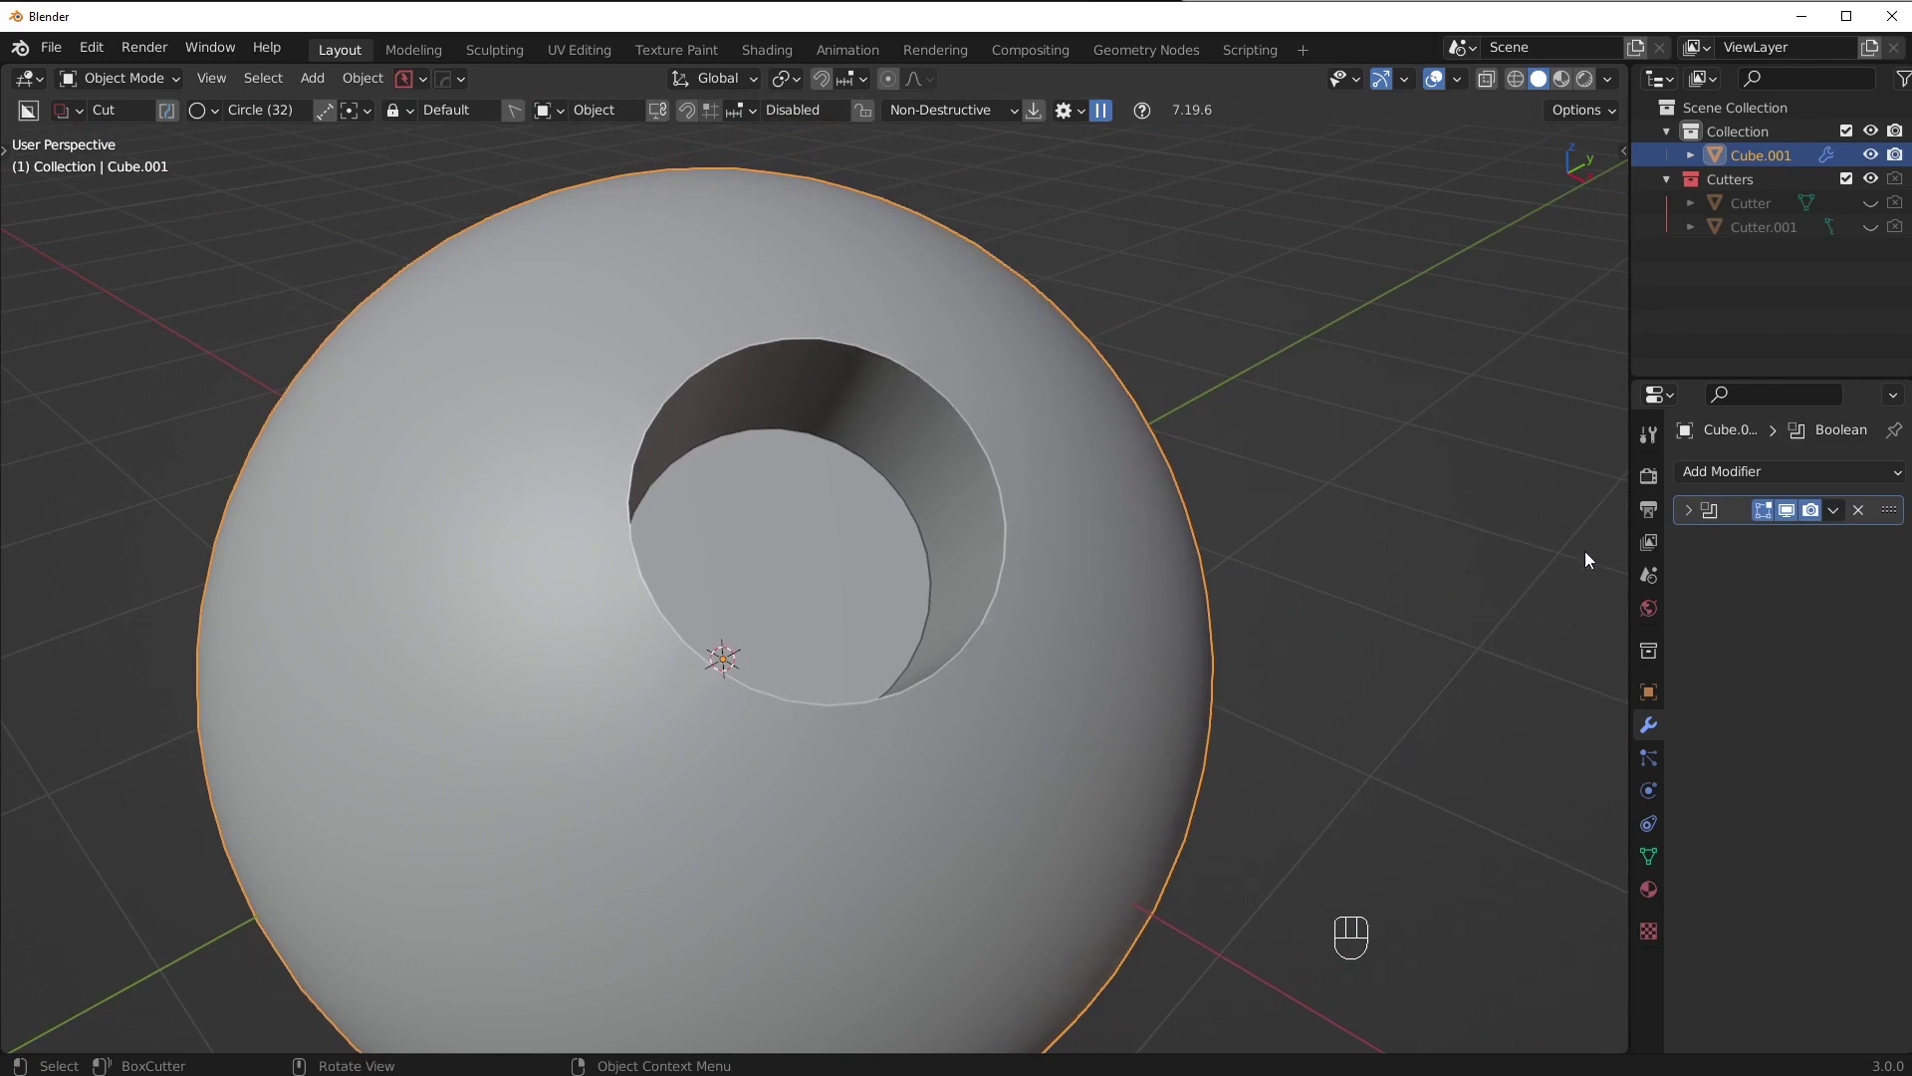
- Add a Bevel modifier to the cut sphere and set it to 3 segments
{"action": "left_click", "coordinate": [1703, 474]}
{"action": "left_click", "coordinate": [1476, 570]}
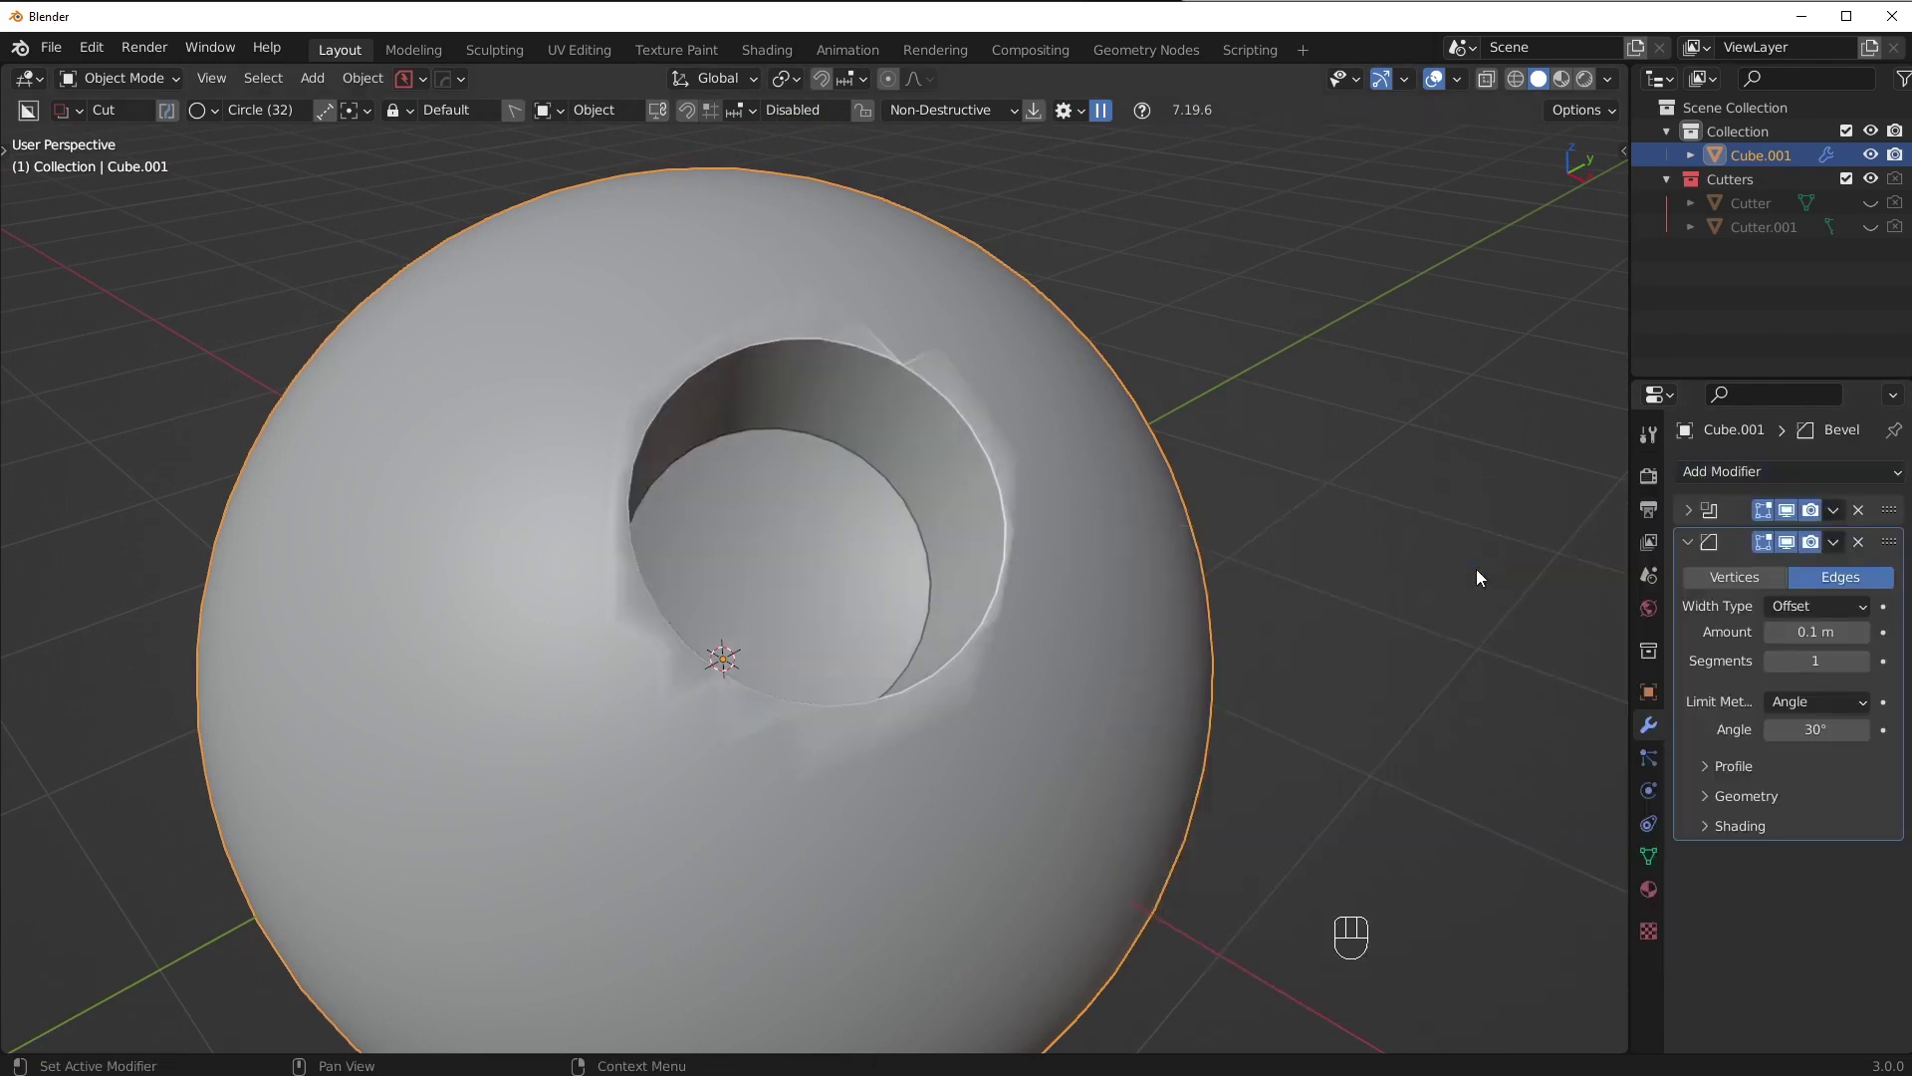
{"action": "left_click", "coordinate": [1864, 661]}
{"action": "left_click", "coordinate": [1864, 660]}
{"action": "scroll", "coordinate": [1199, 628], "scroll_direction": "up", "scroll_amount": 2}
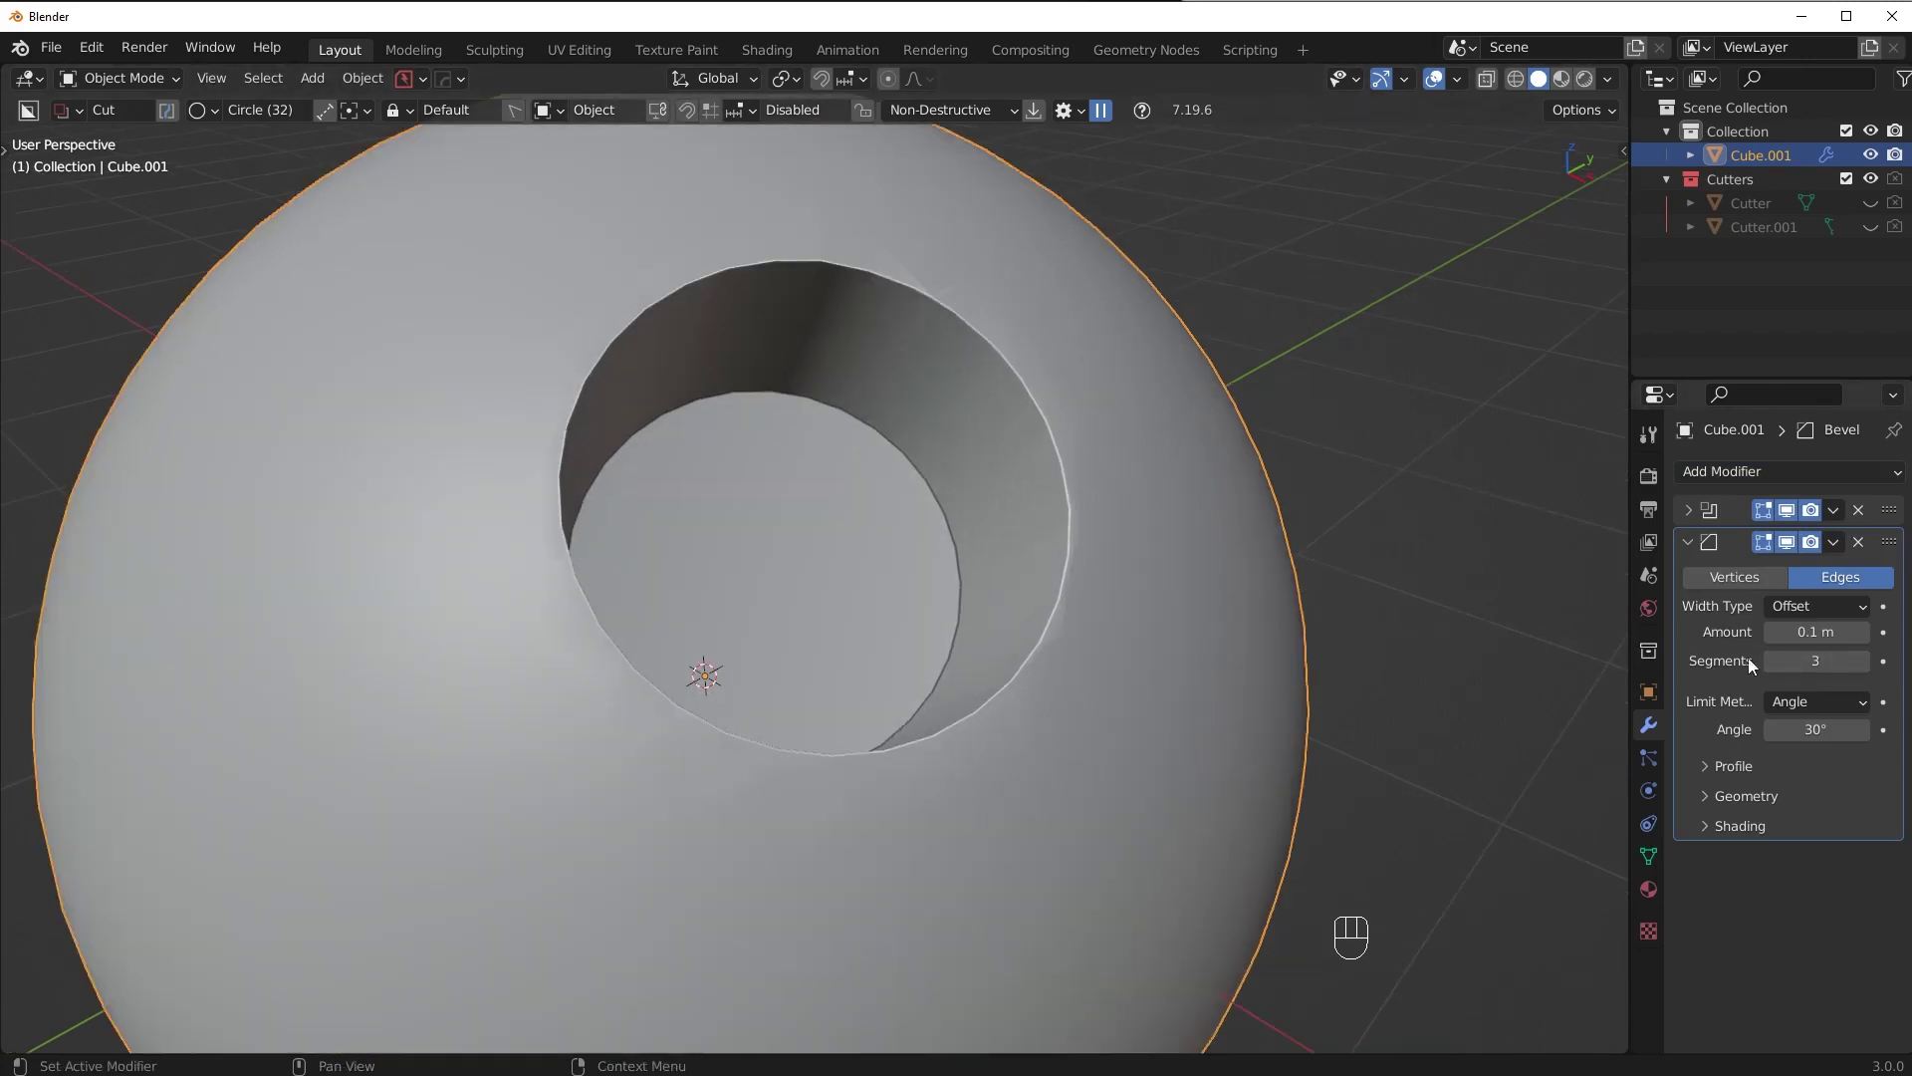
{"action": "left_click", "coordinate": [1737, 826]}
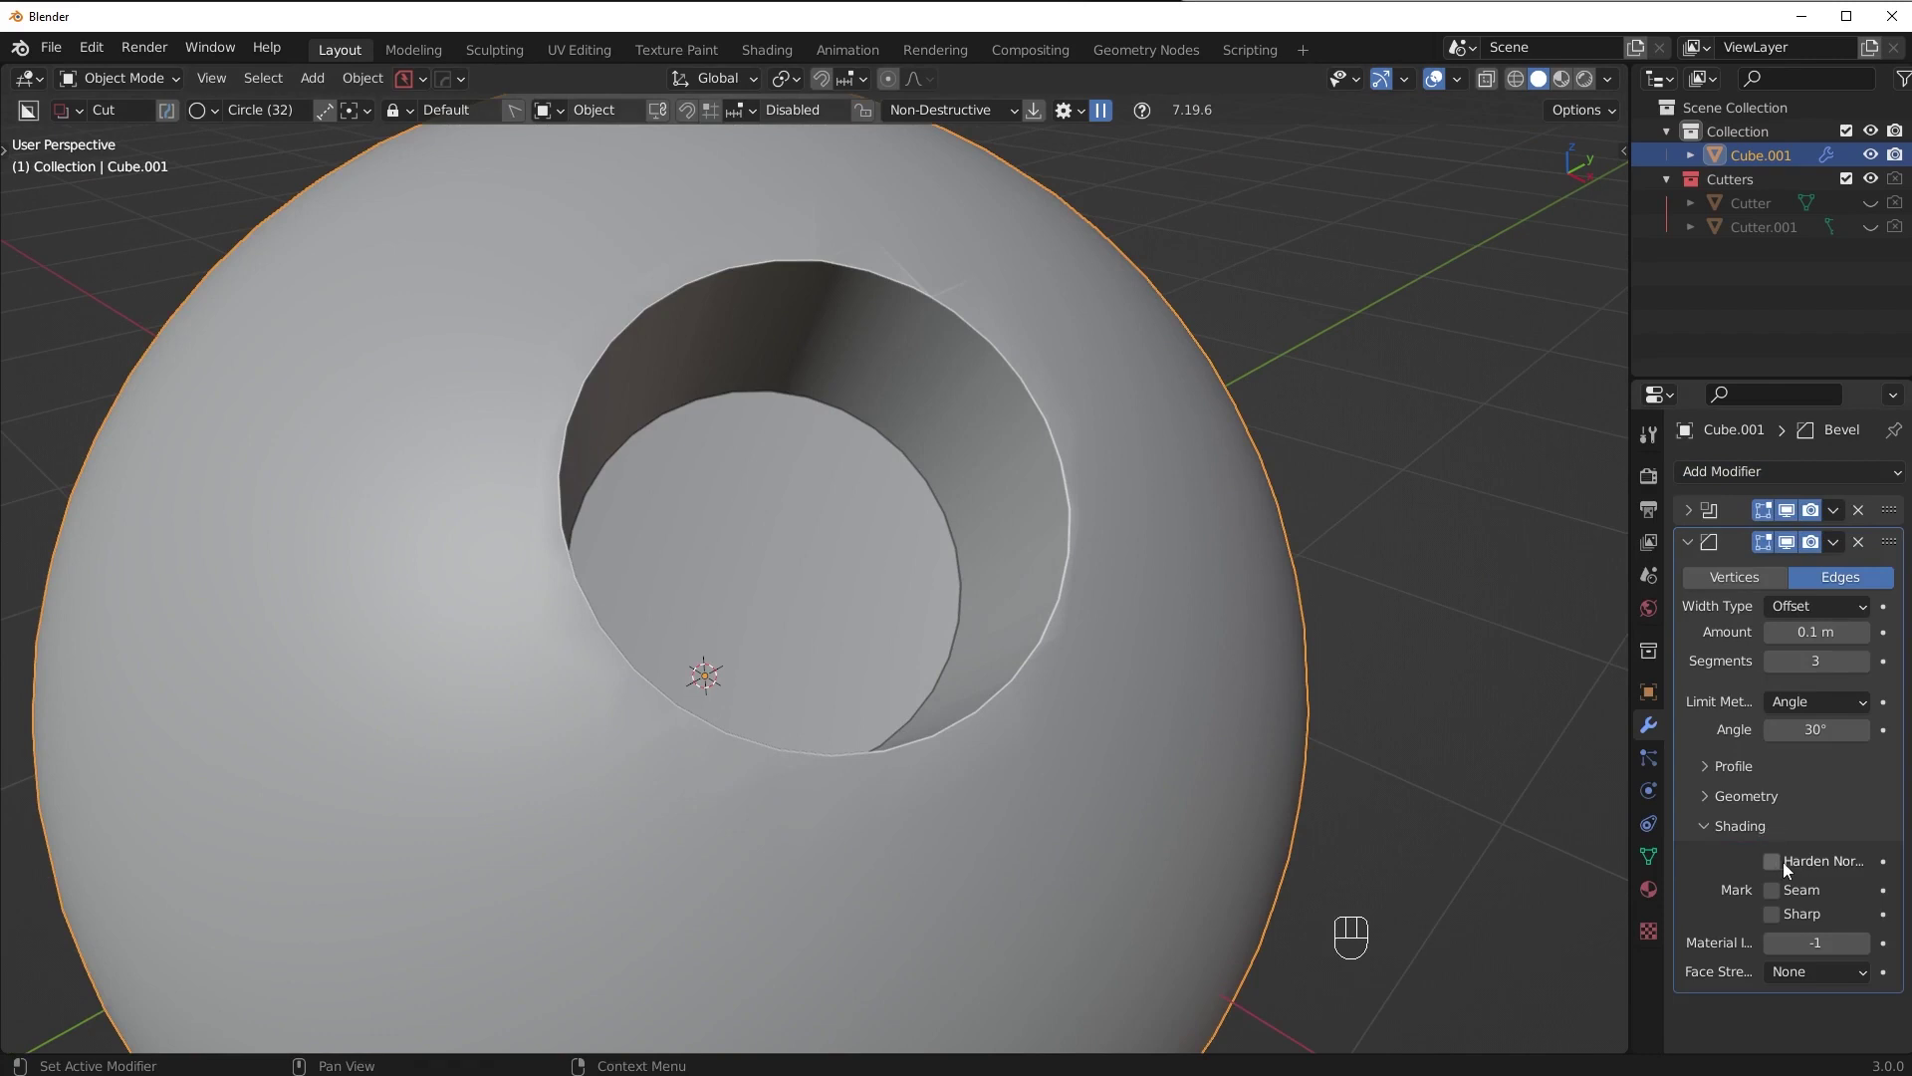
{"action": "left_click", "coordinate": [1729, 824]}
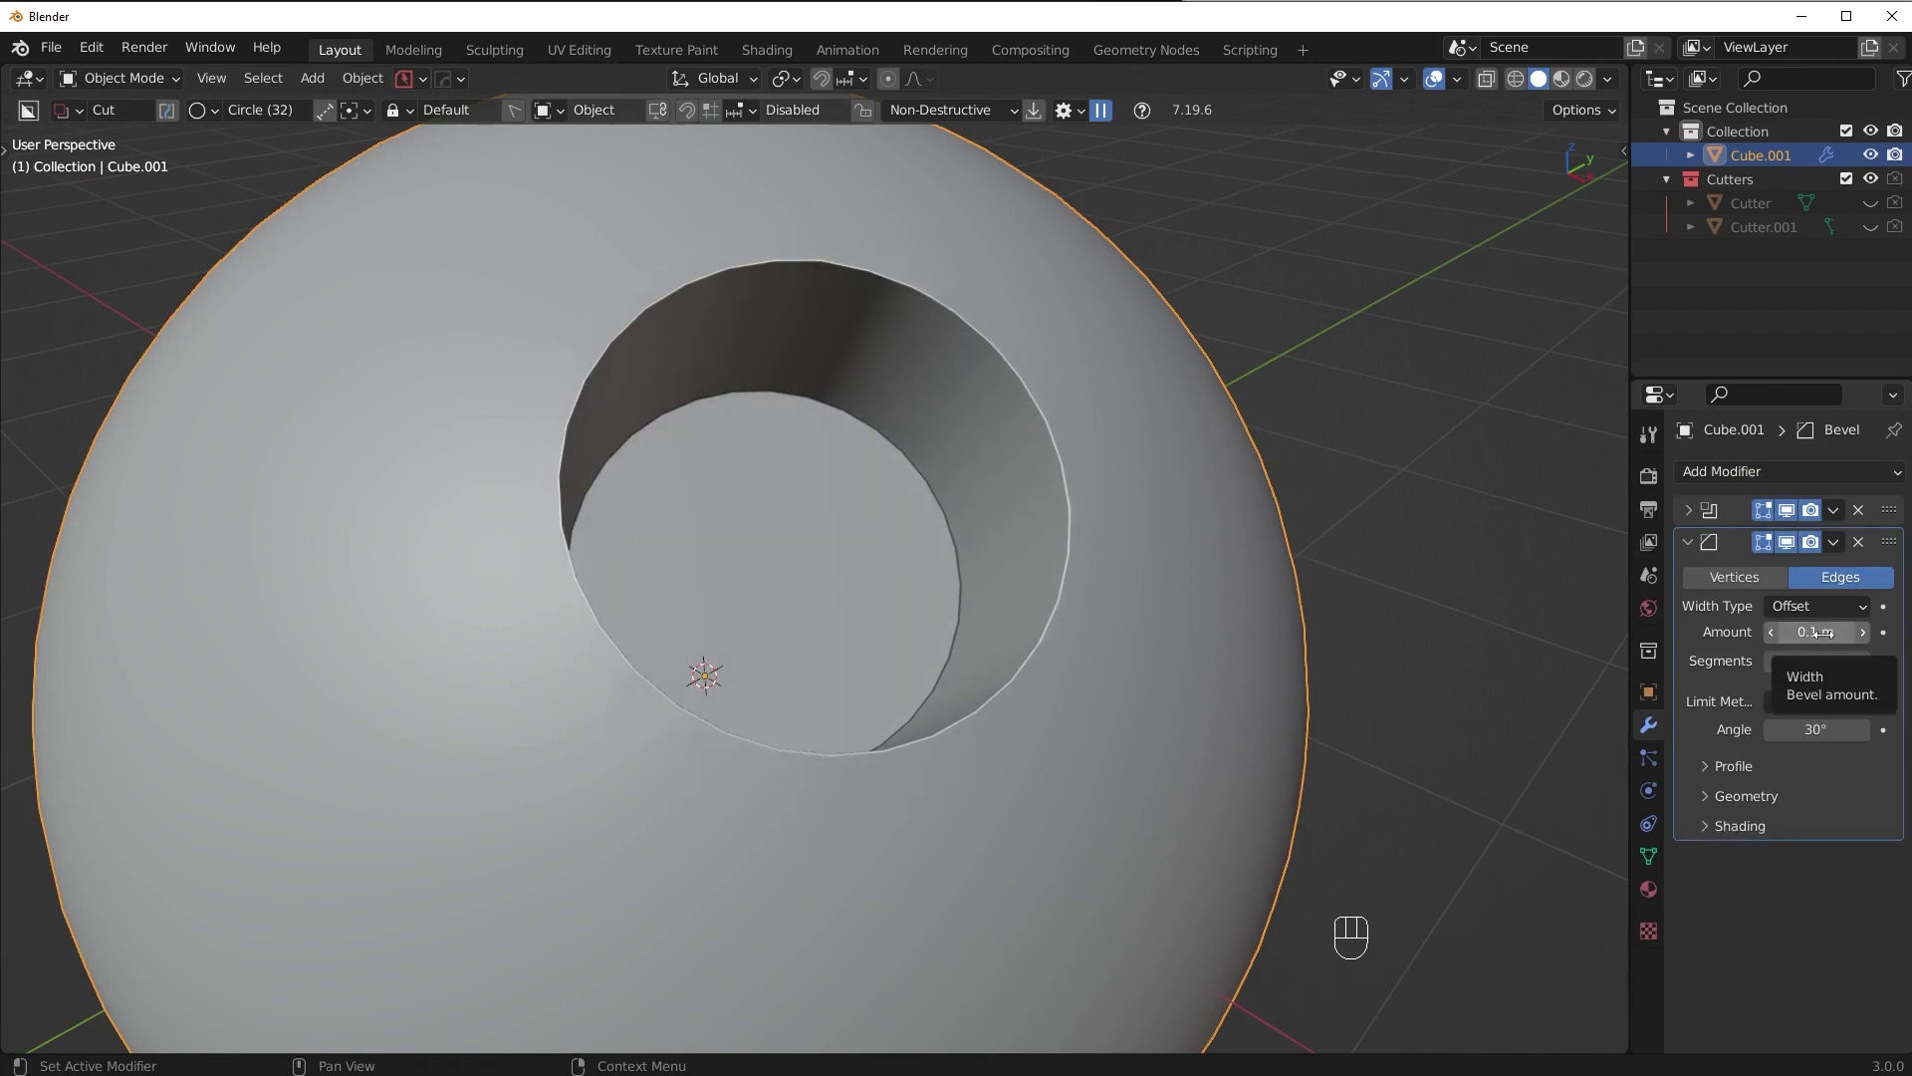
- Set the bevel amount to 0.06 m and turn off Clamp Overlap
{"action": "mouse_move", "coordinate": [1823, 634]}
{"action": "left_mouse_down"}
{"action": "mouse_move", "coordinate": [1778, 632]}
{"action": "mouse_move", "coordinate": [1838, 631]}
{"action": "left_mouse_up"}
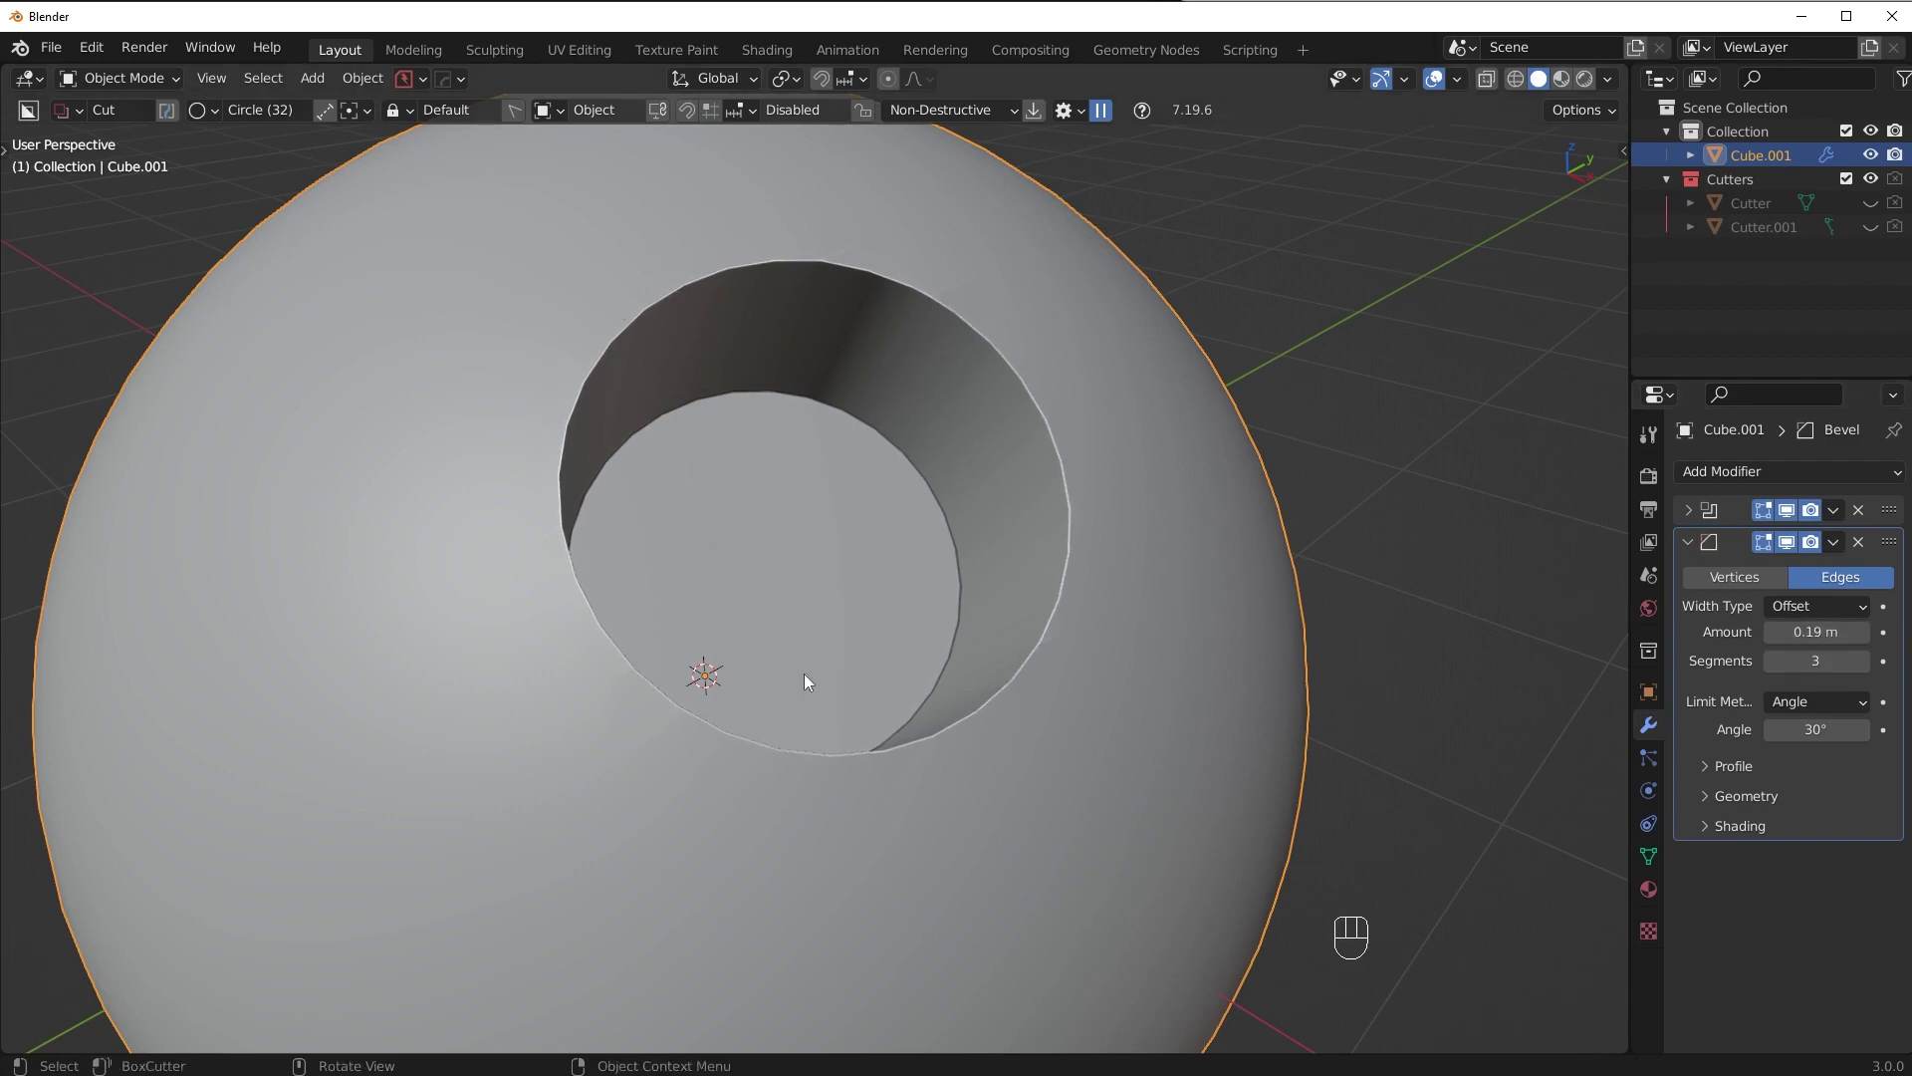
{"action": "scroll", "coordinate": [1340, 762], "scroll_direction": "up", "scroll_amount": 3}
{"action": "scroll", "coordinate": [1450, 665], "scroll_direction": "down", "scroll_amount": 3}
{"action": "left_click_drag", "start_coordinate": [1816, 632], "coordinate": [1790, 631]}
{"action": "left_click", "coordinate": [1747, 796]}
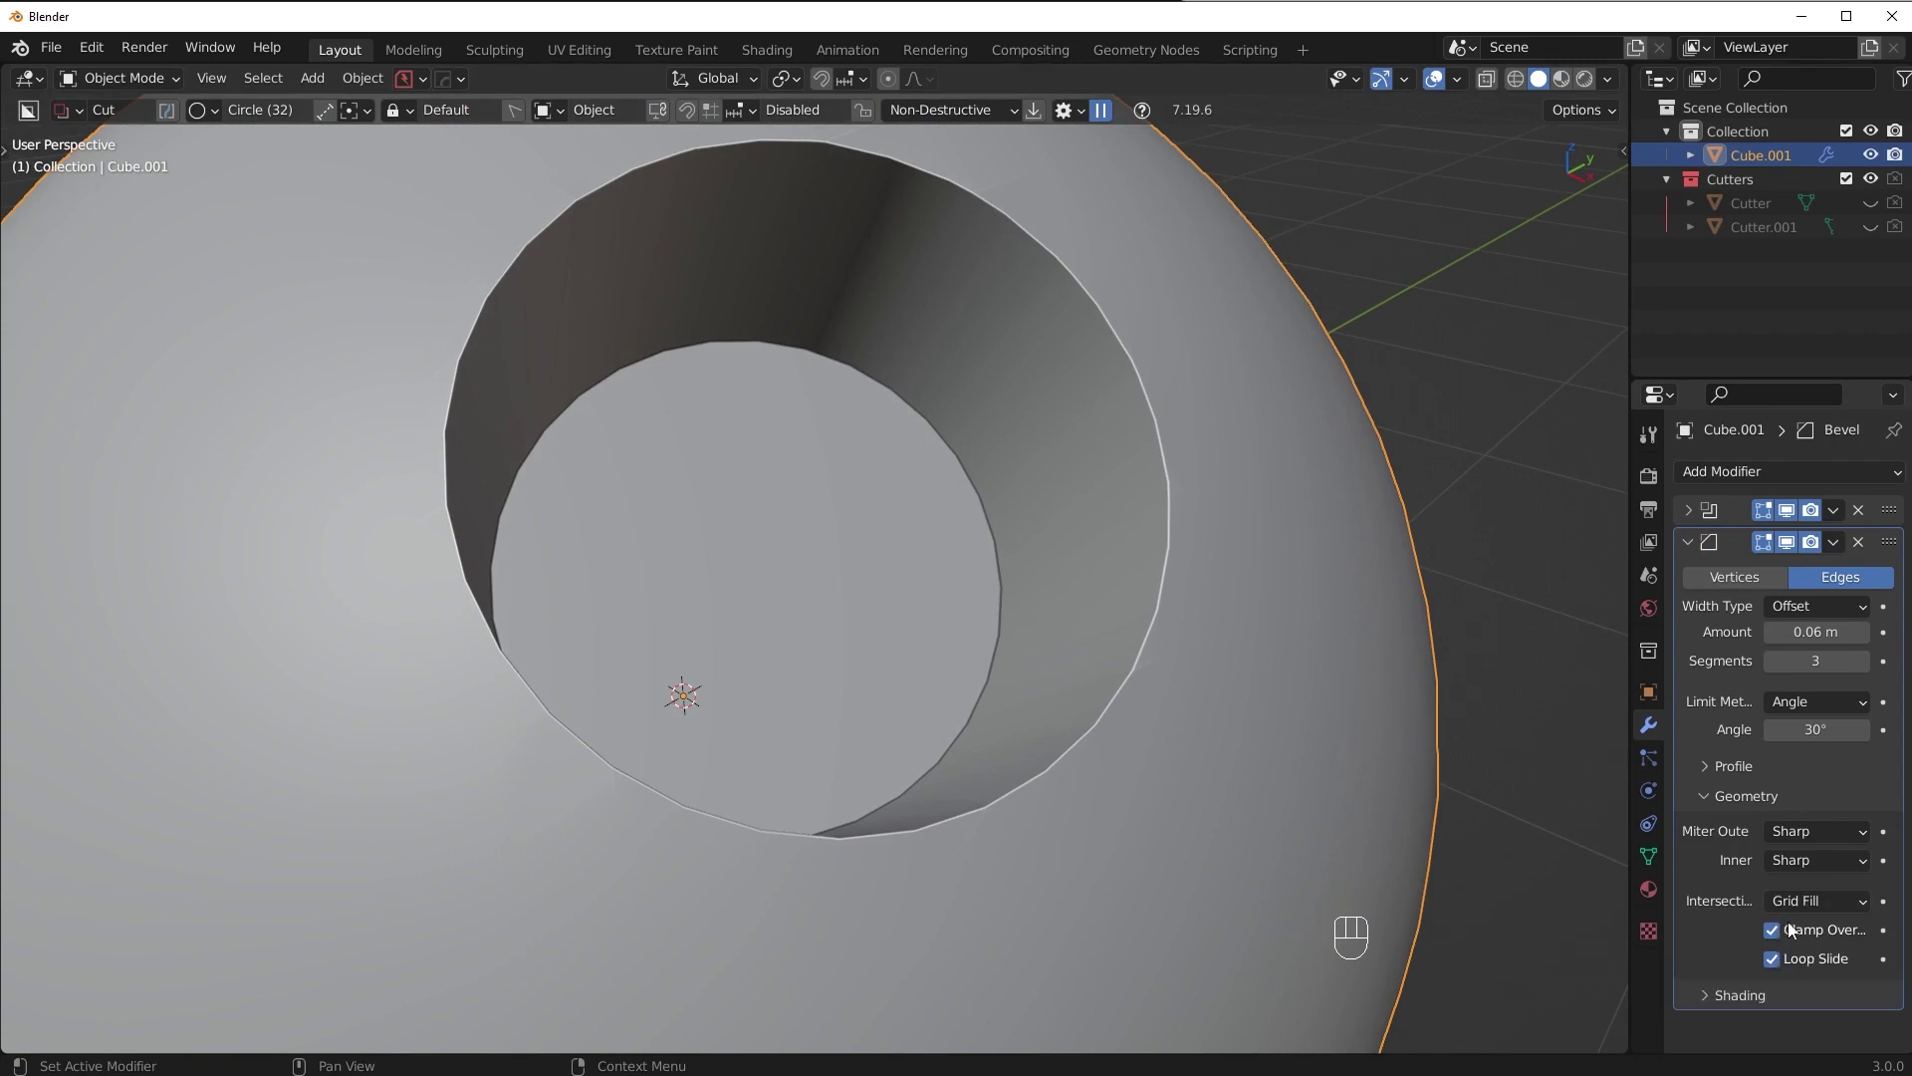
{"action": "middle_click_drag", "start_coordinate": [1294, 697], "coordinate": [1257, 715]}
{"action": "left_click", "coordinate": [1771, 930]}
{"action": "scroll", "coordinate": [1225, 599], "scroll_direction": "down", "scroll_amount": 1}
{"action": "scroll", "coordinate": [1238, 628], "scroll_direction": "up", "scroll_amount": 2}
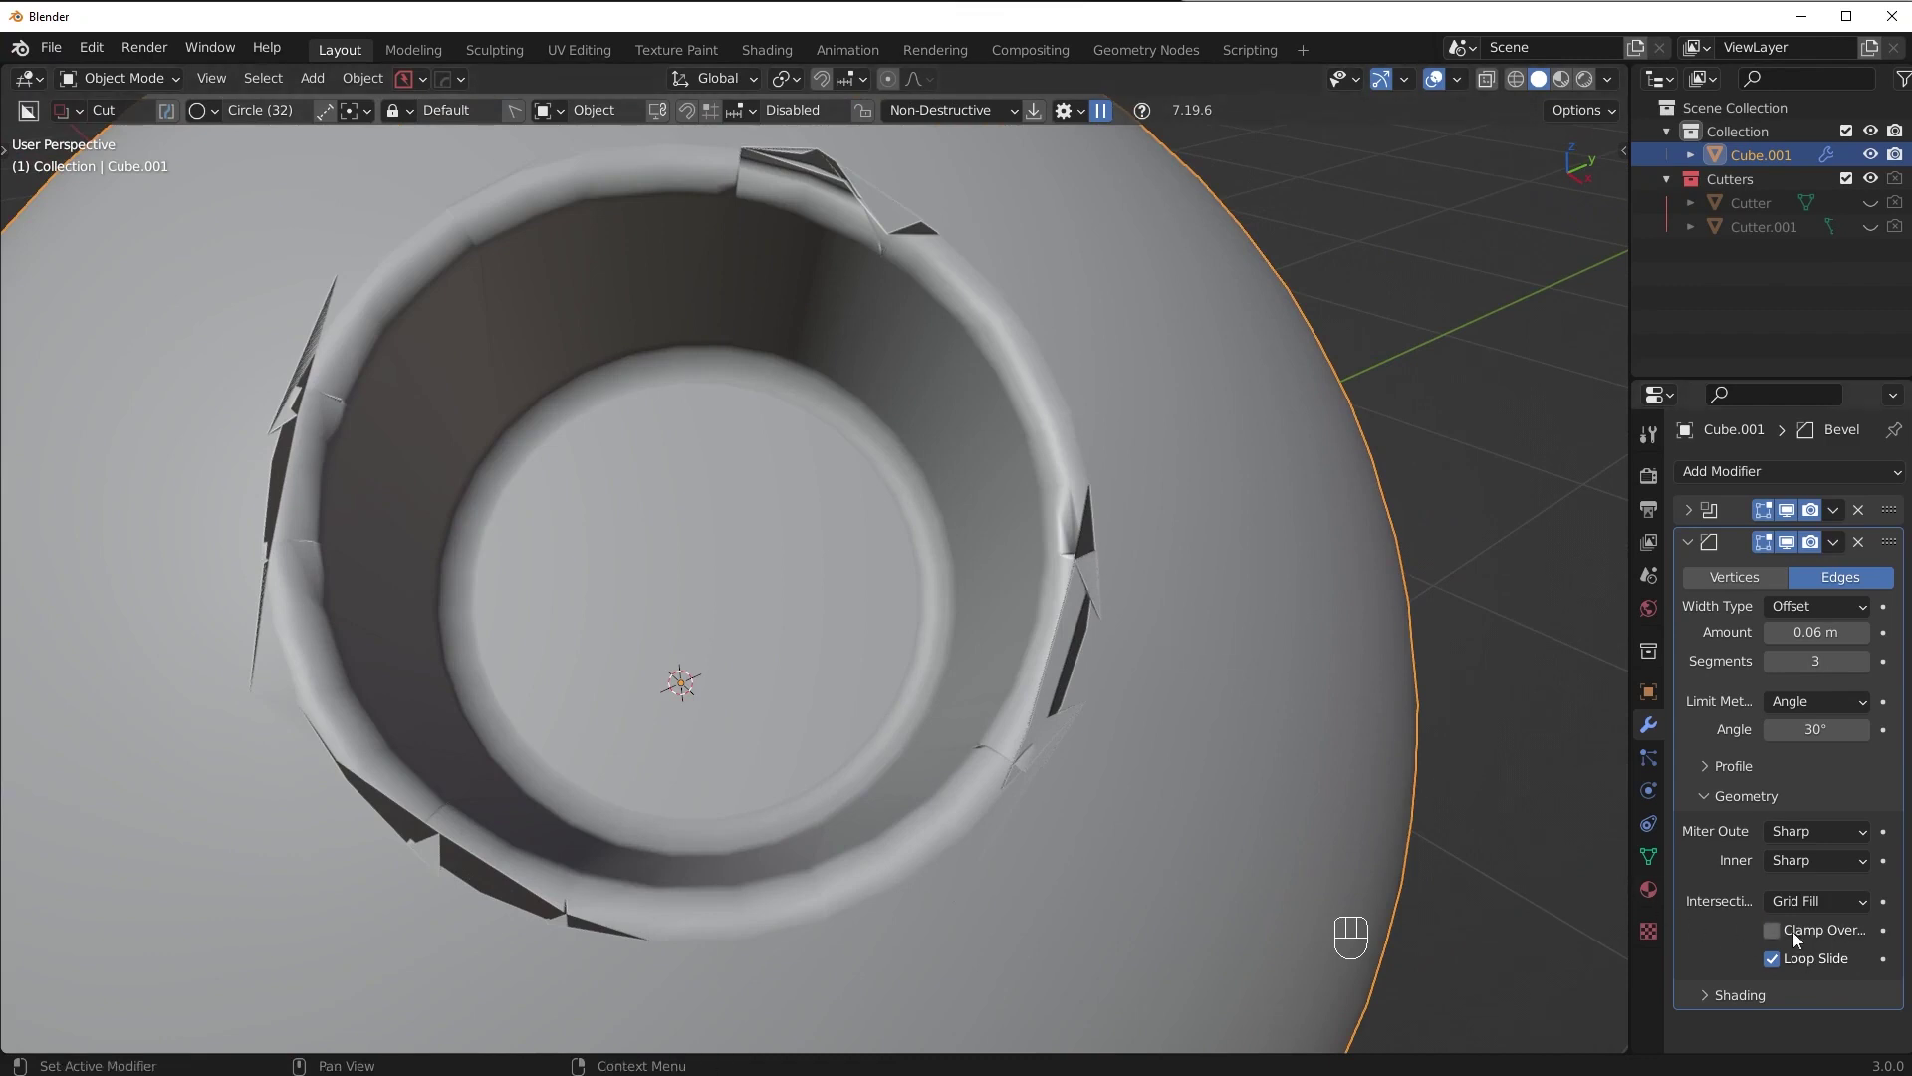
- Show the wireframe over the sphere and reduce the bevel amount to 0.003 m
{"action": "key", "text": "alt+v"}
{"action": "left_click", "coordinate": [1123, 453]}
{"action": "scroll", "coordinate": [1115, 470], "scroll_direction": "up", "scroll_amount": 2}
{"action": "middle_click_drag", "start_coordinate": [1177, 387], "coordinate": [1101, 439], "text": "shift"}
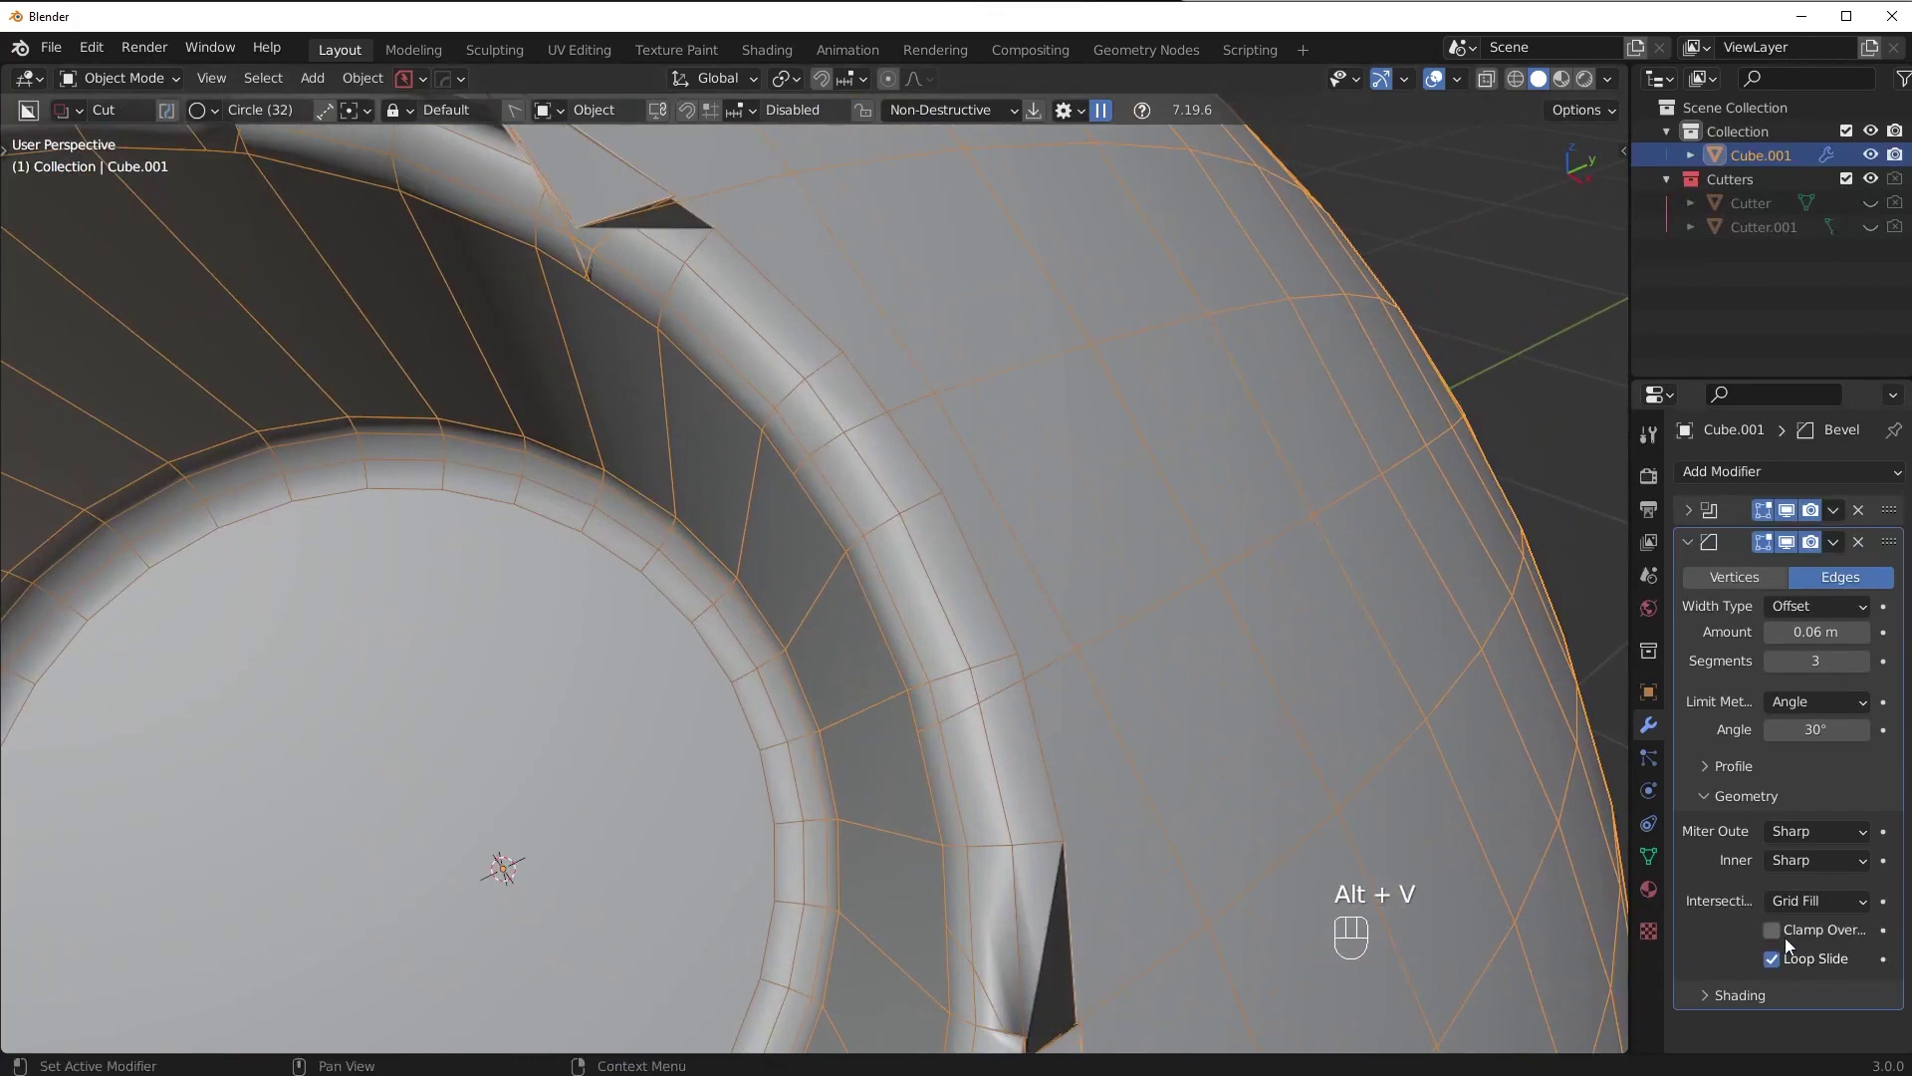
{"action": "middle_click_drag", "start_coordinate": [1091, 612], "coordinate": [1096, 673], "text": "shift"}
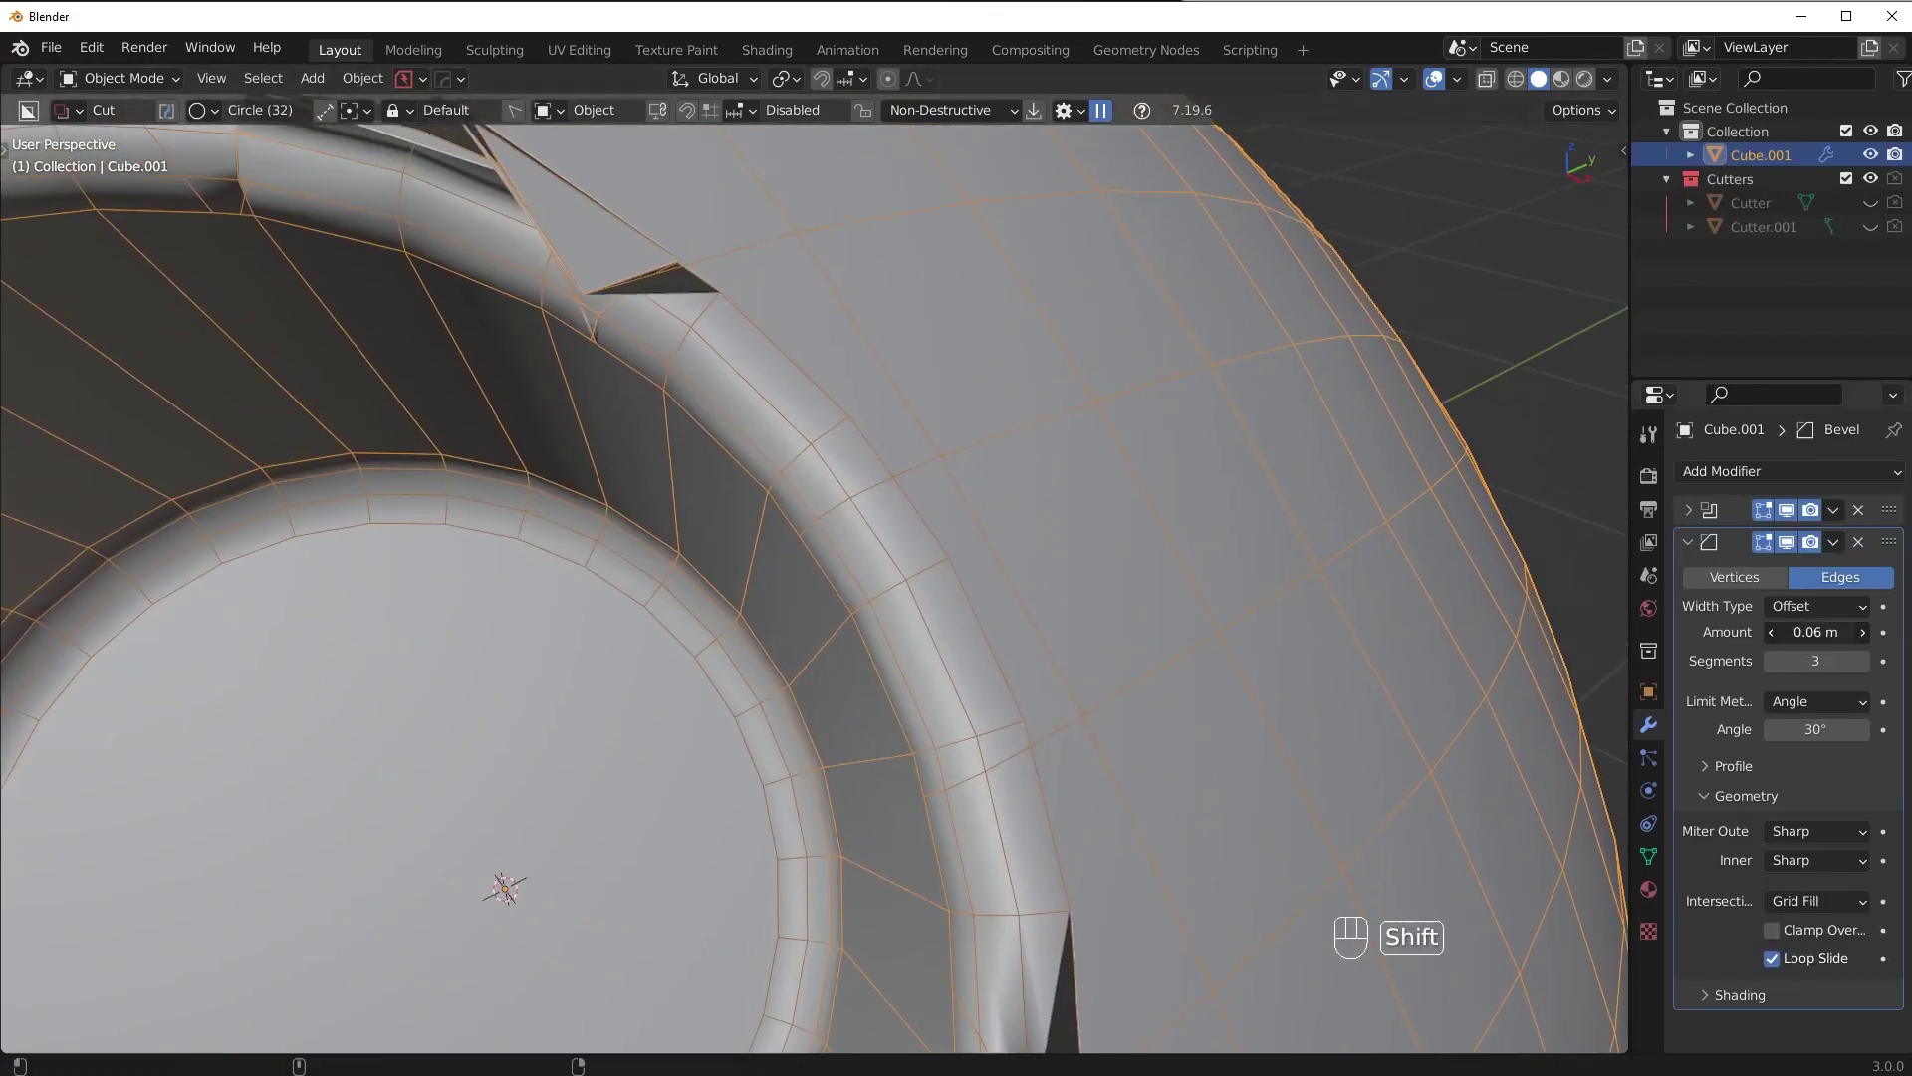
{"action": "left_click_drag", "start_coordinate": [1816, 632], "coordinate": [1757, 632], "text": "shift"}
{"action": "middle_click_drag", "start_coordinate": [538, 259], "coordinate": [660, 379], "text": "shift"}
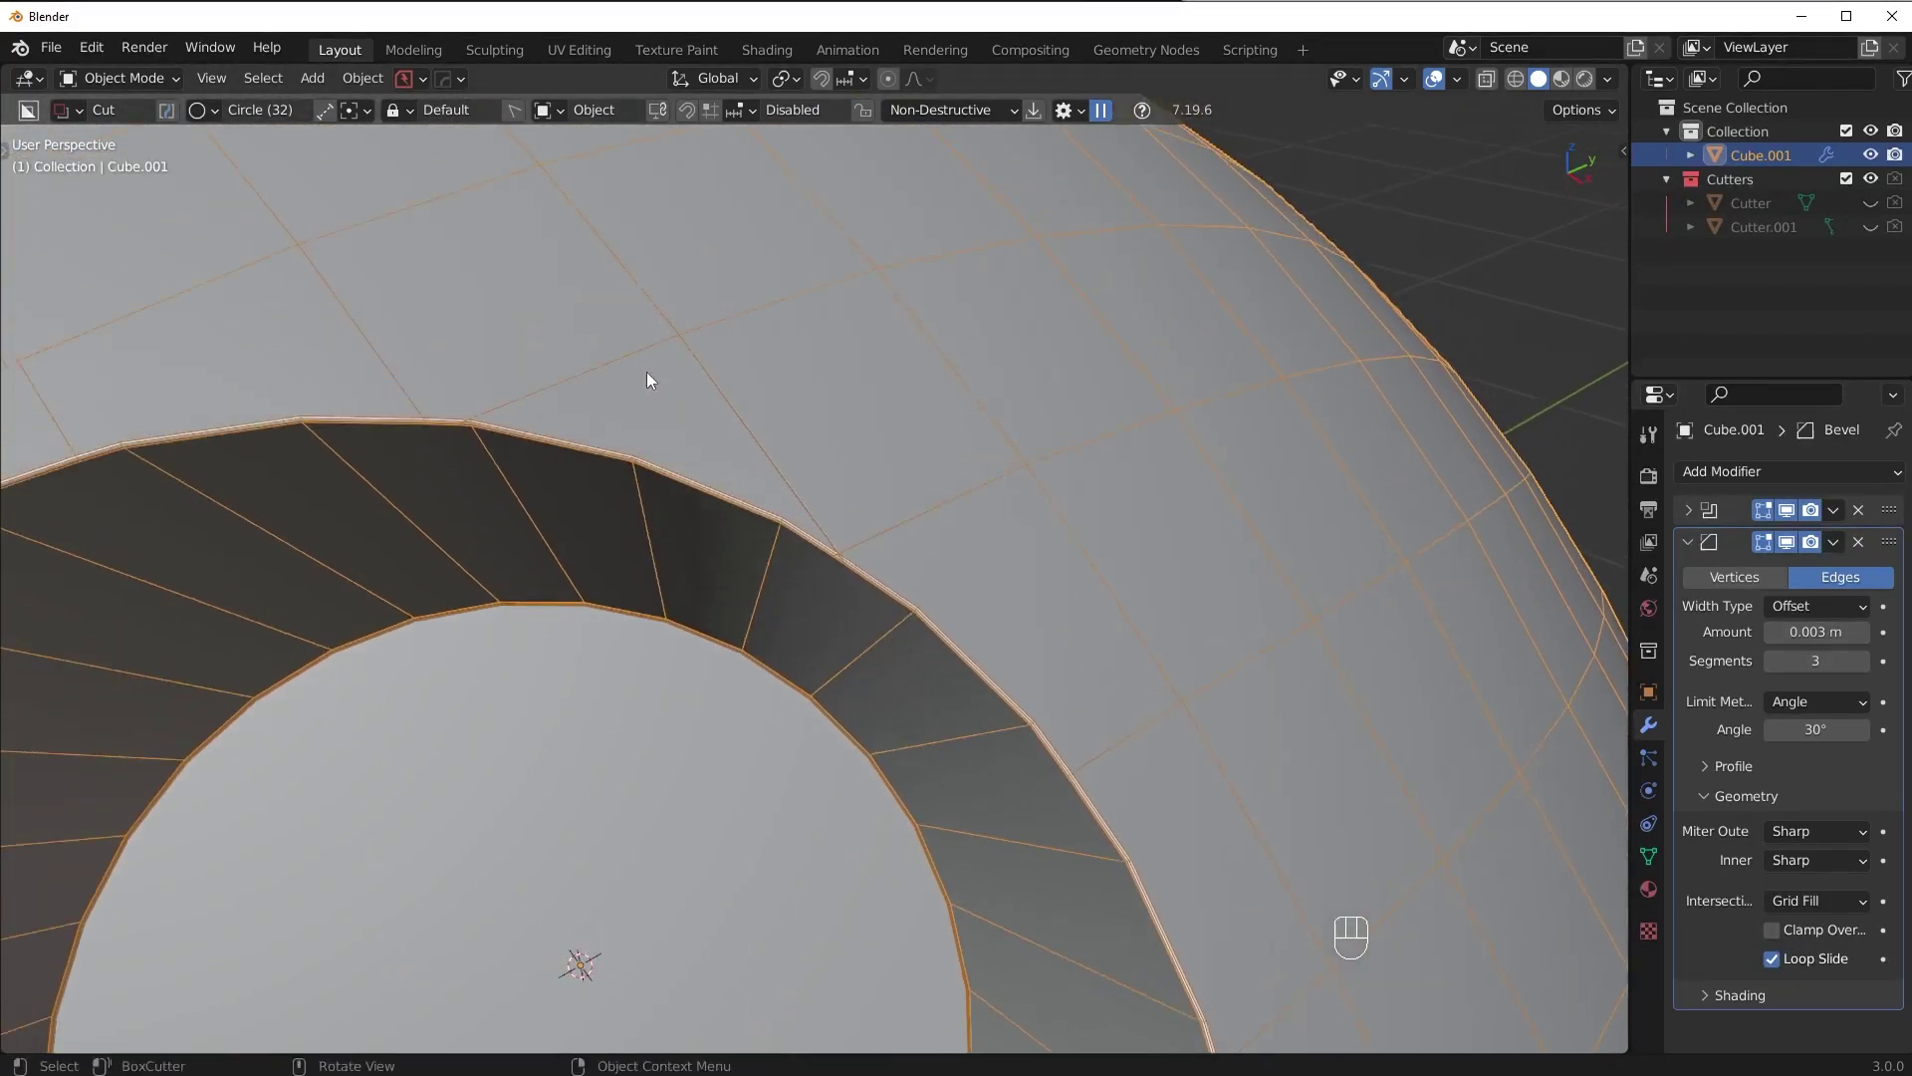
{"action": "scroll", "coordinate": [659, 386], "scroll_direction": "up", "scroll_amount": 4}
{"action": "middle_click_drag", "start_coordinate": [858, 402], "coordinate": [817, 461], "text": "shift"}
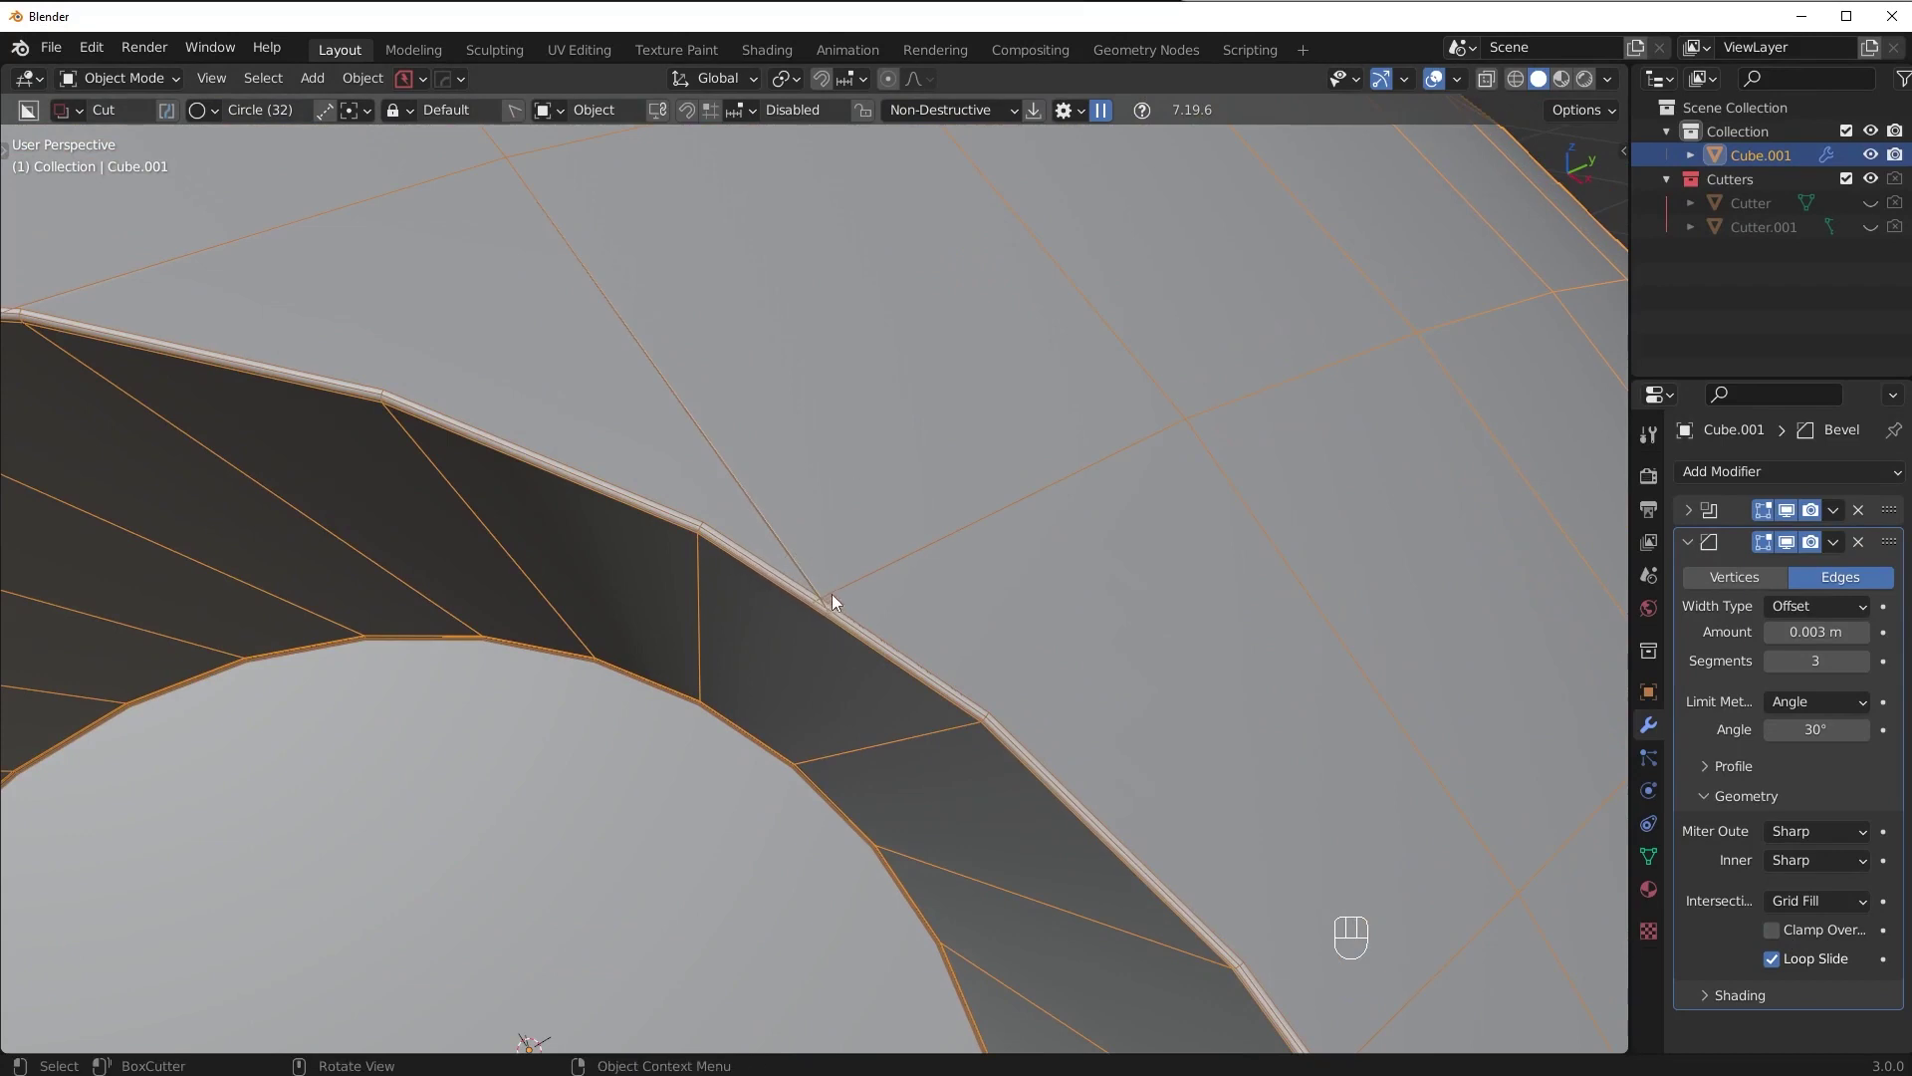
- Try bevel amounts of 0.002 m and 0.006 m where vertices crowd together on the hole's rim
{"action": "left_click_drag", "start_coordinate": [1815, 632], "coordinate": [1862, 632], "text": "shift"}
{"action": "middle_click_drag", "start_coordinate": [553, 450], "coordinate": [723, 518]}
{"action": "scroll", "coordinate": [947, 547], "scroll_direction": "up", "scroll_amount": 1}
{"action": "scroll", "coordinate": [947, 548], "scroll_direction": "down", "scroll_amount": 1}
{"action": "middle_click_drag", "start_coordinate": [964, 548], "coordinate": [1036, 514], "text": "ctrl"}
{"action": "middle_click_drag", "start_coordinate": [1036, 514], "coordinate": [1007, 506], "text": "shift"}
{"action": "left_click_drag", "start_coordinate": [1815, 632], "coordinate": [1741, 630], "text": "shift"}
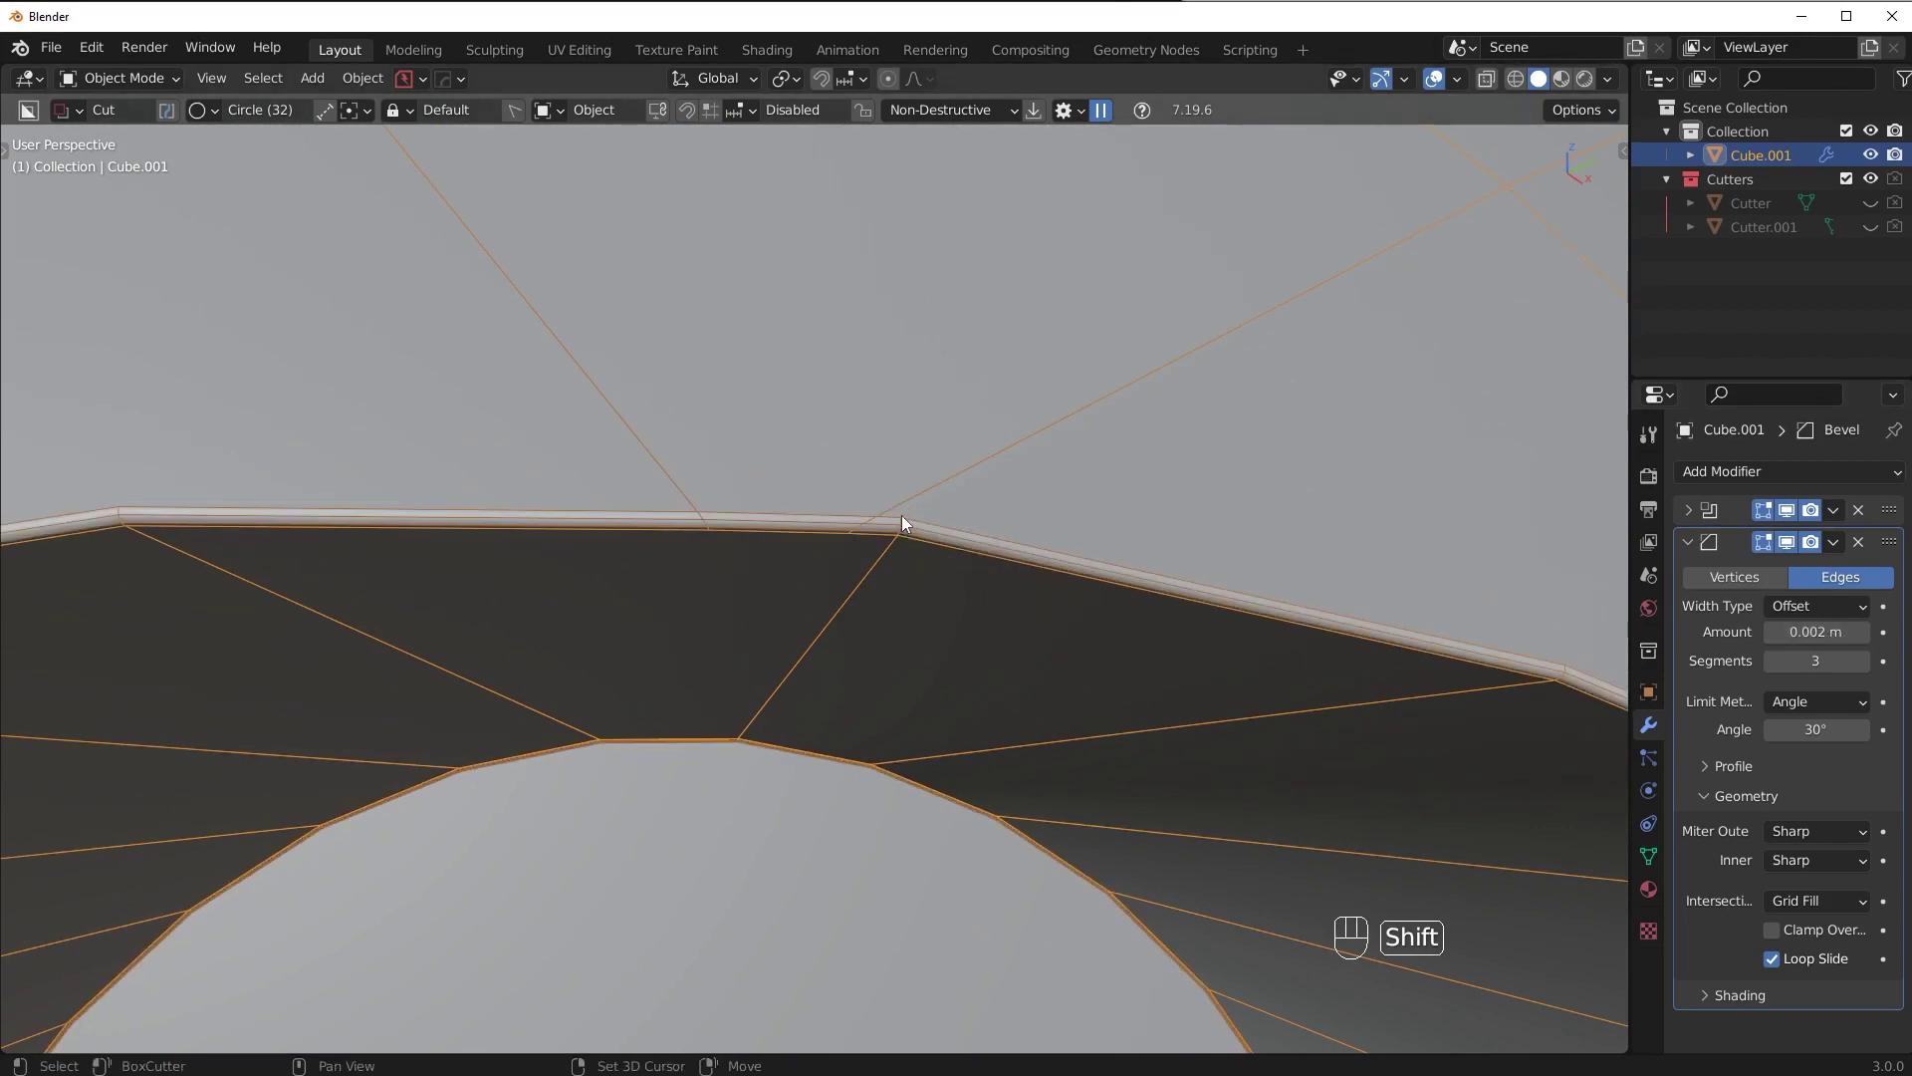
{"action": "mouse_move", "coordinate": [1813, 631]}
{"action": "left_mouse_down", "text": "shift"}
{"action": "mouse_move", "coordinate": [1863, 631]}
{"action": "mouse_move", "coordinate": [1822, 632]}
{"action": "left_mouse_up", "text": "shift"}
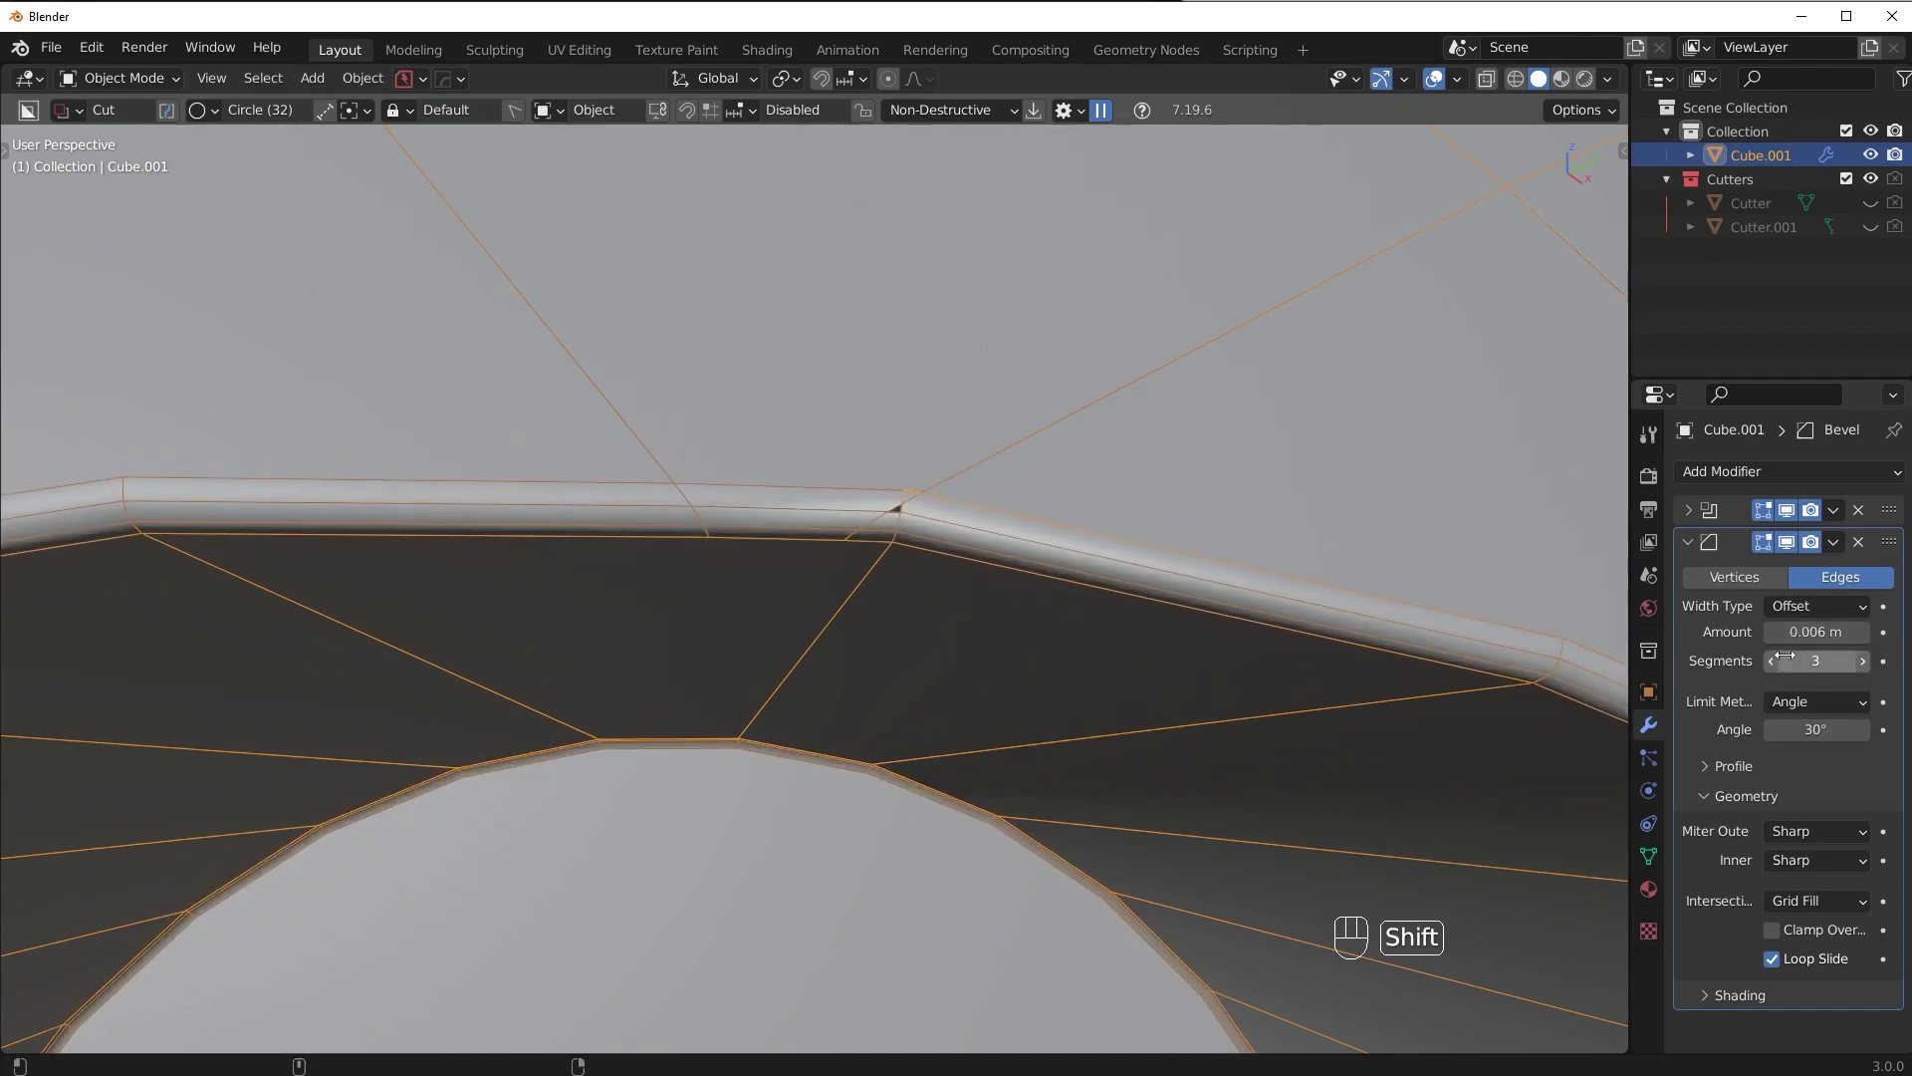
- Turn Clamp Overlap back on, set the bevel amount to 0.005 m and inspect the hole's rim
{"action": "left_click", "coordinate": [1811, 930]}
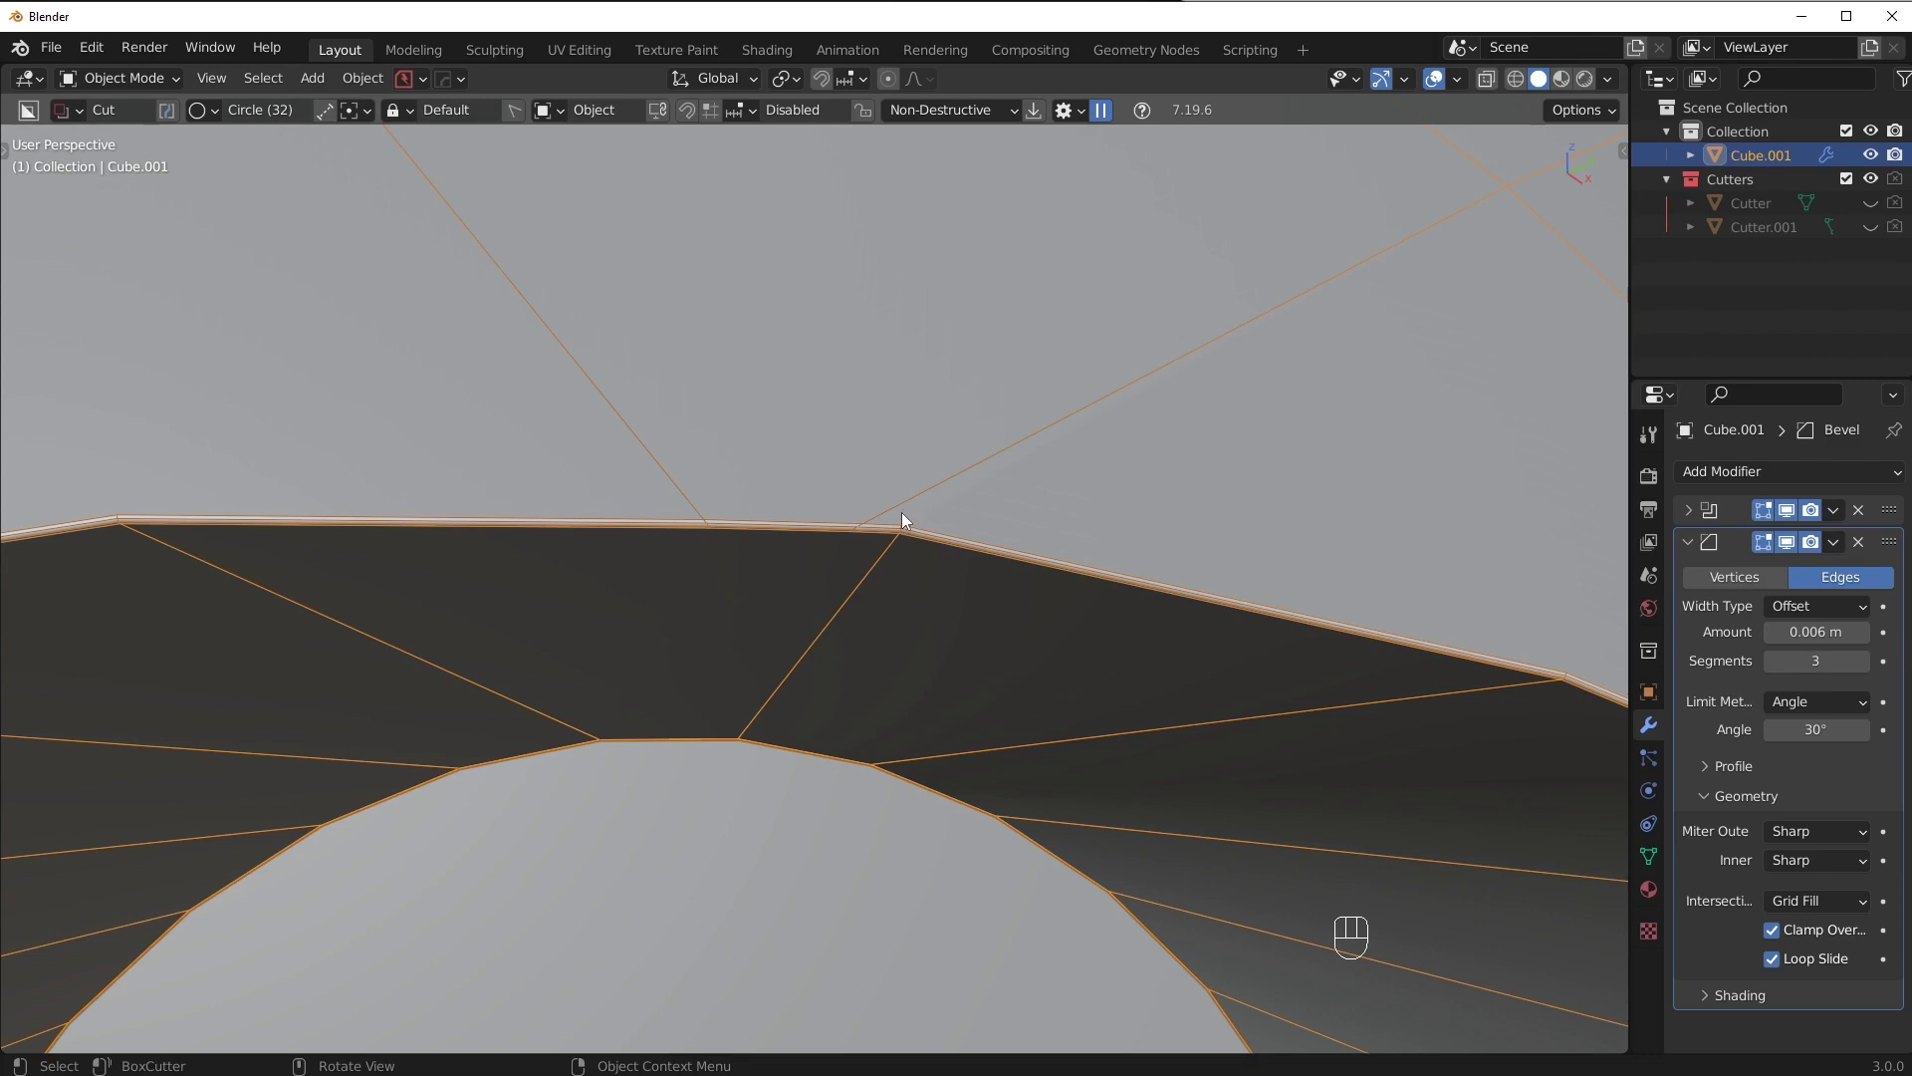
{"action": "left_click_drag", "start_coordinate": [1817, 631], "coordinate": [1832, 632], "text": "shift"}
{"action": "scroll", "coordinate": [912, 589], "scroll_direction": "down", "scroll_amount": 4}
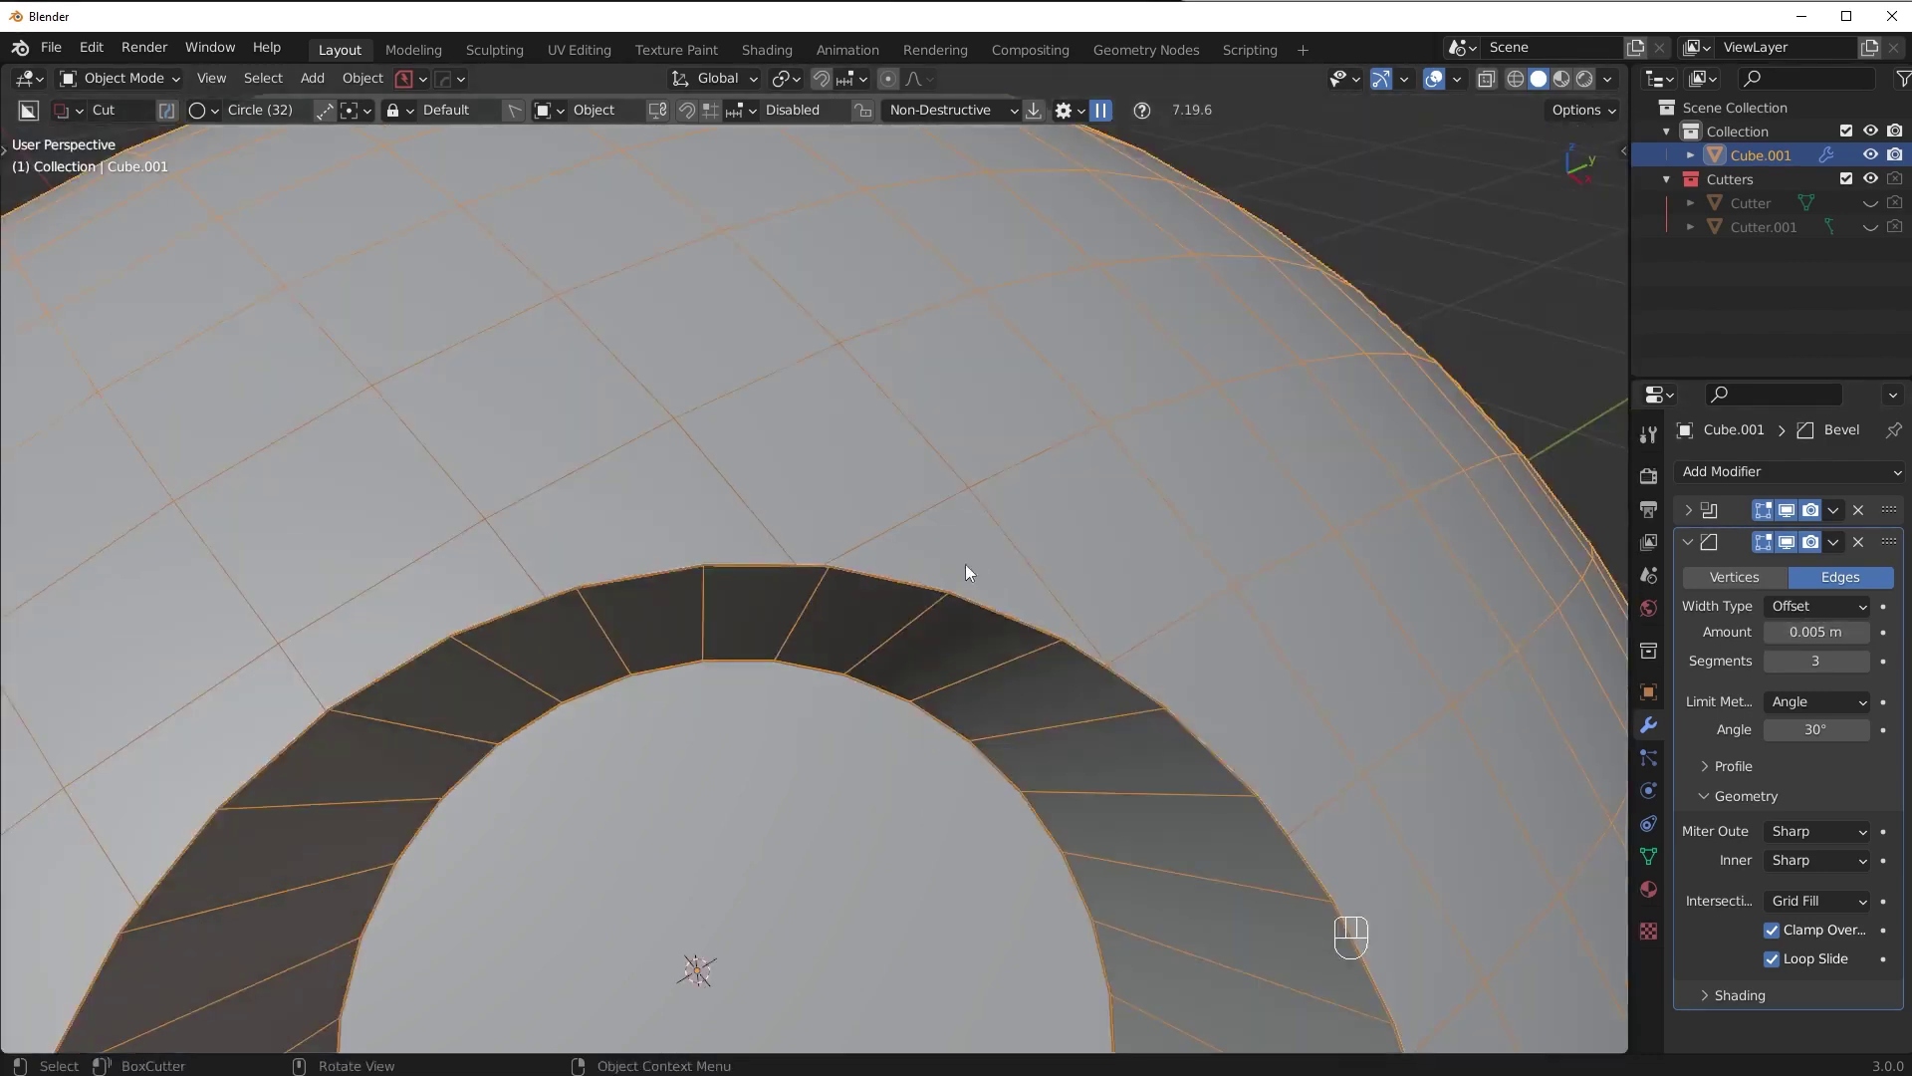
{"action": "middle_click_drag", "start_coordinate": [528, 687], "coordinate": [711, 558], "text": "shift"}
{"action": "scroll", "coordinate": [747, 538], "scroll_direction": "up", "scroll_amount": 2}
{"action": "mouse_move", "coordinate": [749, 448]}
{"action": "middle_mouse_down", "text": "shift"}
{"action": "mouse_move", "coordinate": [608, 560]}
{"action": "mouse_move", "coordinate": [522, 594]}
{"action": "middle_mouse_up", "text": "shift"}
{"action": "middle_click_drag", "start_coordinate": [1079, 673], "coordinate": [896, 502], "text": "shift"}
{"action": "mouse_move", "coordinate": [932, 677]}
{"action": "middle_mouse_down", "text": "shift"}
{"action": "mouse_move", "coordinate": [928, 555]}
{"action": "mouse_move", "coordinate": [964, 436]}
{"action": "middle_mouse_up", "text": "shift"}
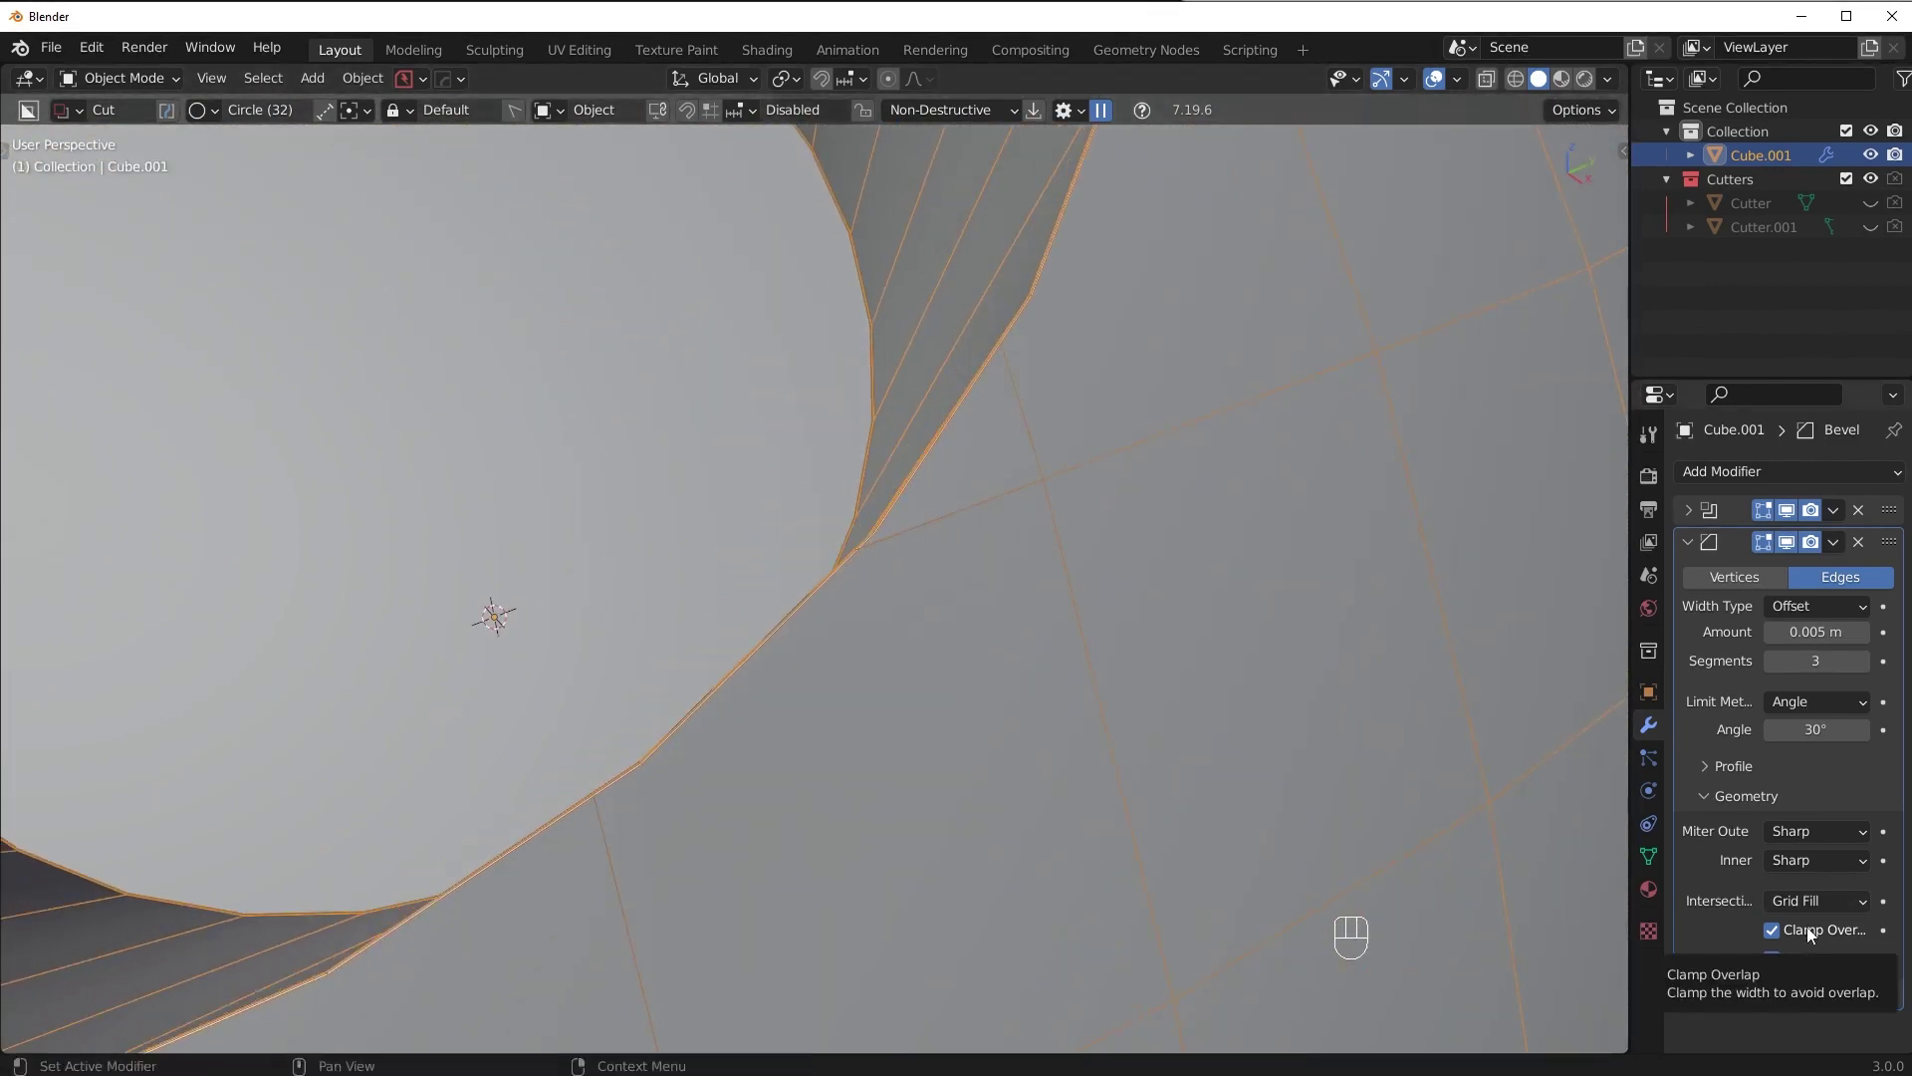
{"action": "scroll", "coordinate": [1086, 550], "scroll_direction": "down", "scroll_amount": 5}
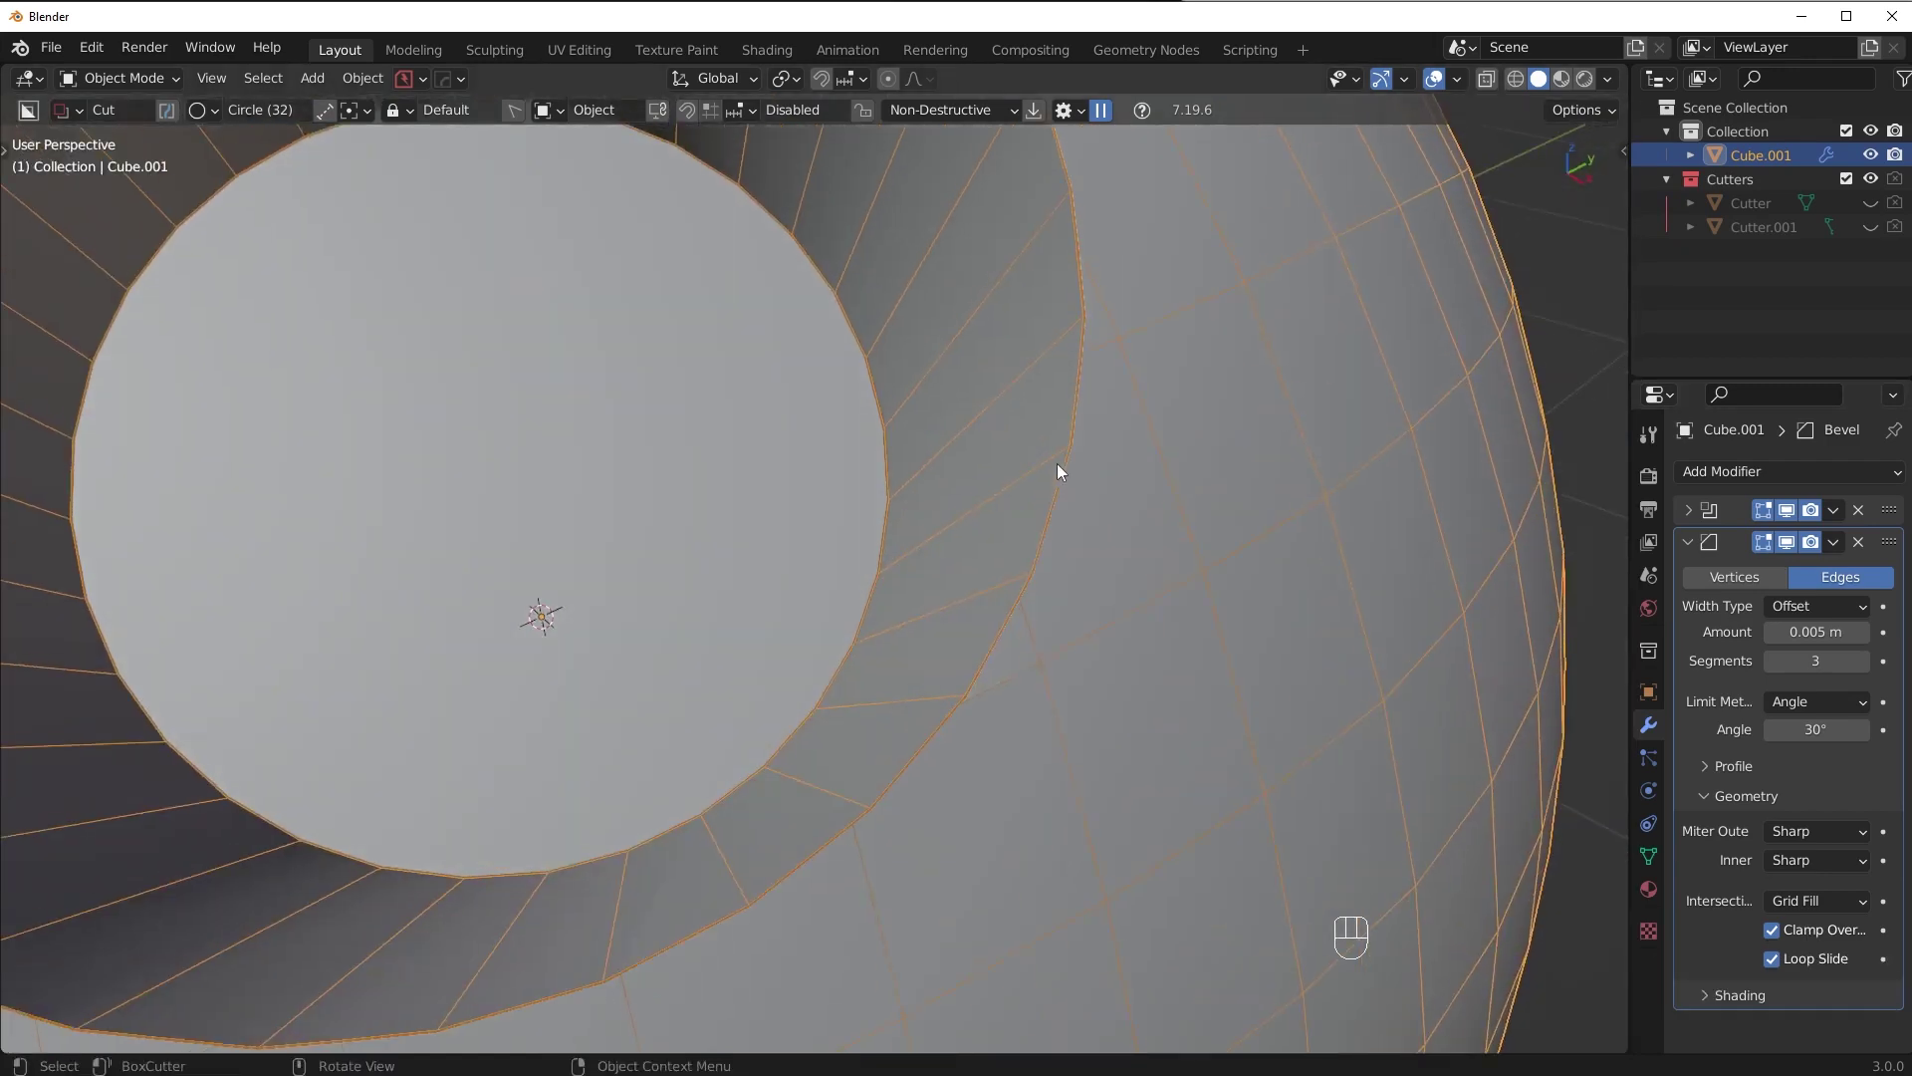
- Hide the wireframe and compare the hole's edge with the bevel's viewport display switched off and on
{"action": "key", "text": "alt+v"}
{"action": "left_click", "coordinate": [1060, 450]}
{"action": "middle_click_drag", "start_coordinate": [1060, 450], "coordinate": [1282, 631], "text": "shift"}
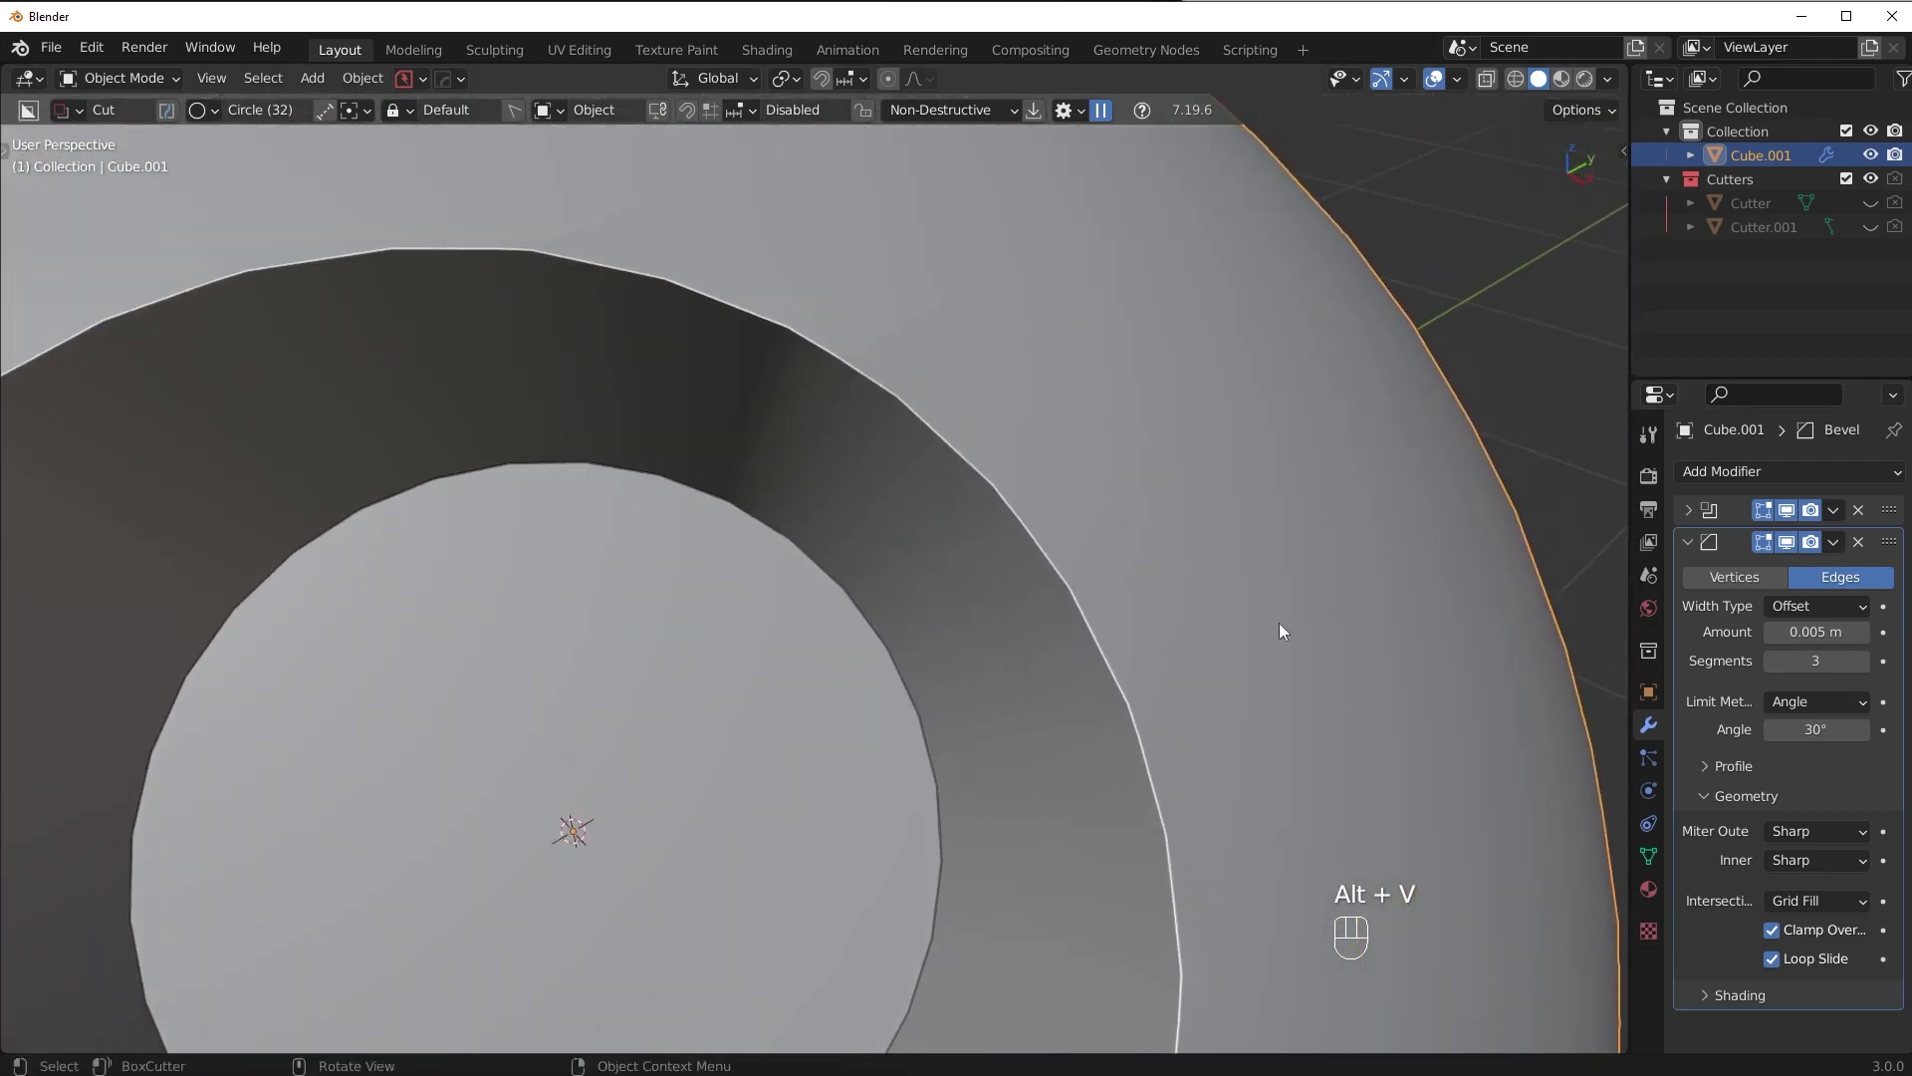
{"action": "left_click", "coordinate": [1791, 538]}
{"action": "left_click", "coordinate": [1791, 538]}
{"action": "left_click", "coordinate": [1791, 538]}
{"action": "left_click", "coordinate": [1790, 538]}
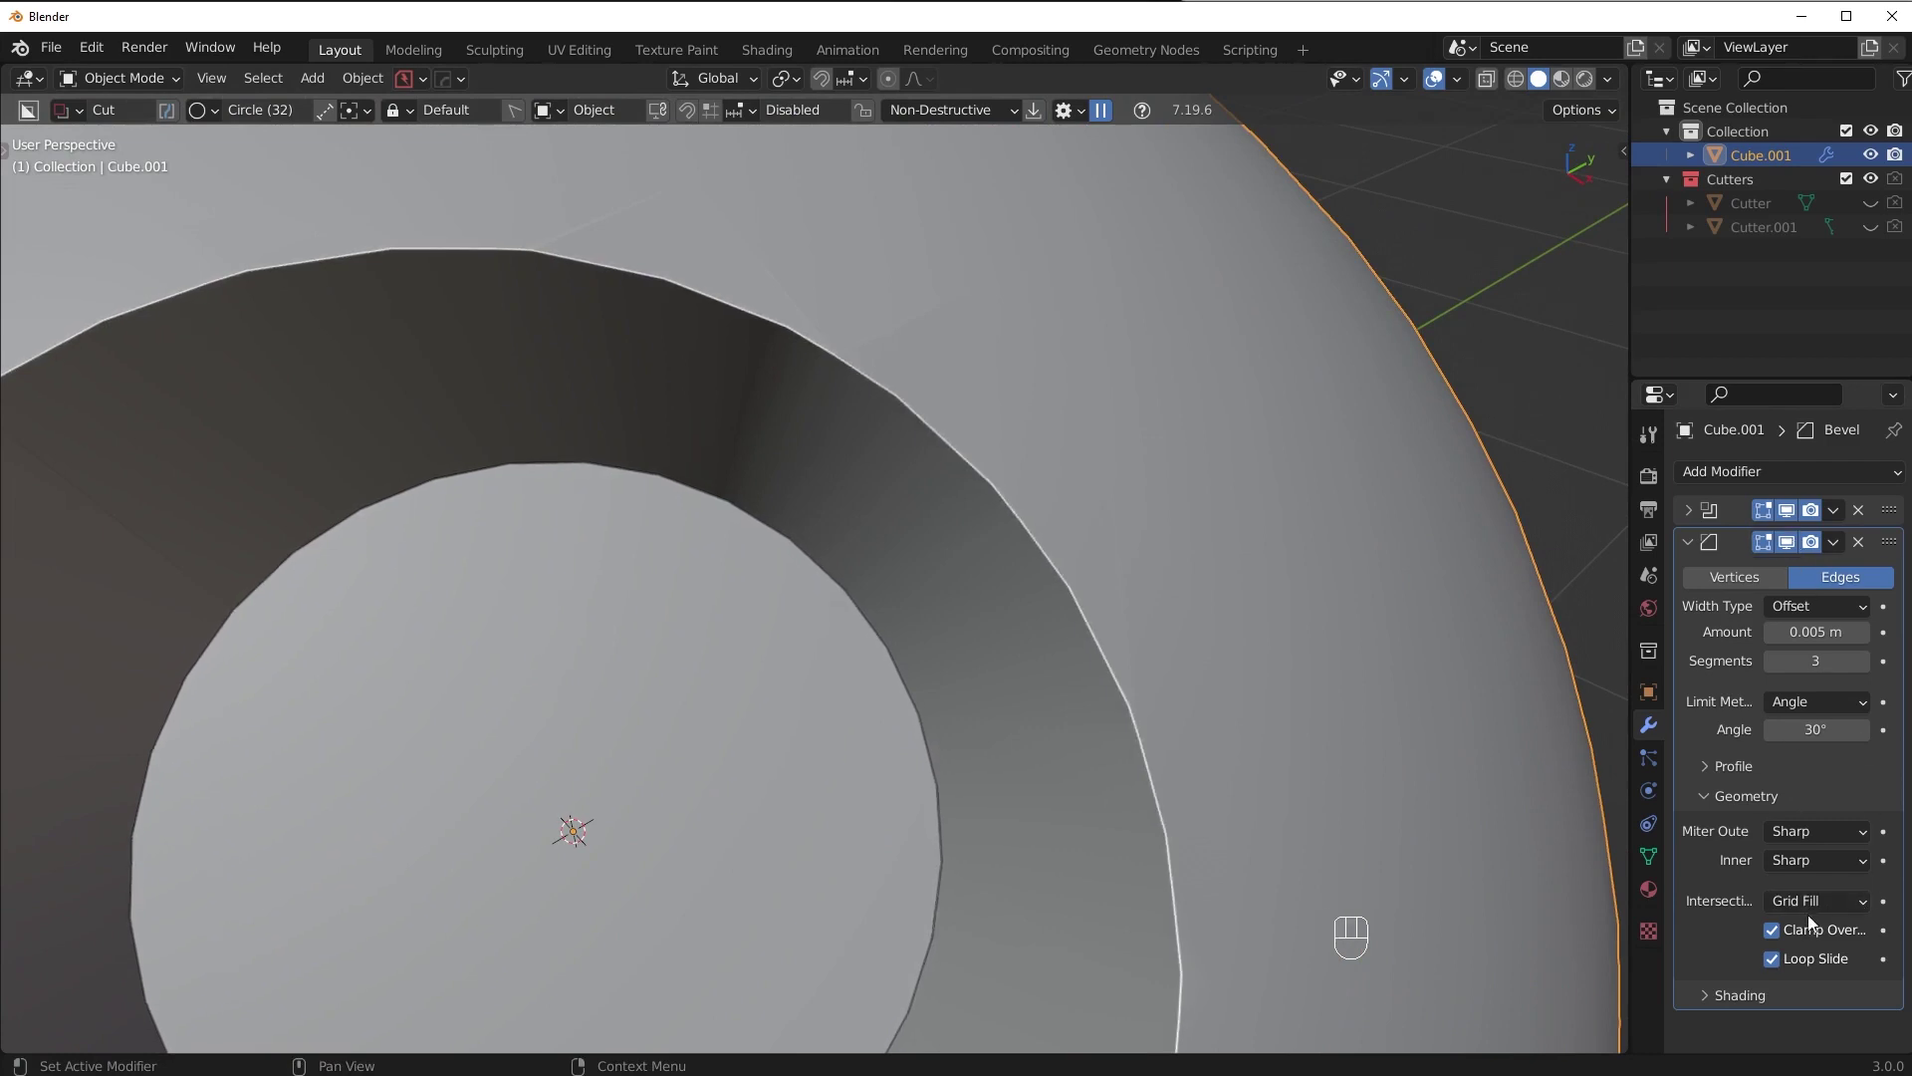
- Turn off Clamp Overlap and set the bevel amount to 0.008 m
{"action": "left_click", "coordinate": [1772, 929]}
{"action": "left_click_drag", "start_coordinate": [1823, 632], "coordinate": [1838, 631], "text": "shift"}
{"action": "scroll", "coordinate": [964, 519], "scroll_direction": "down", "scroll_amount": 4}
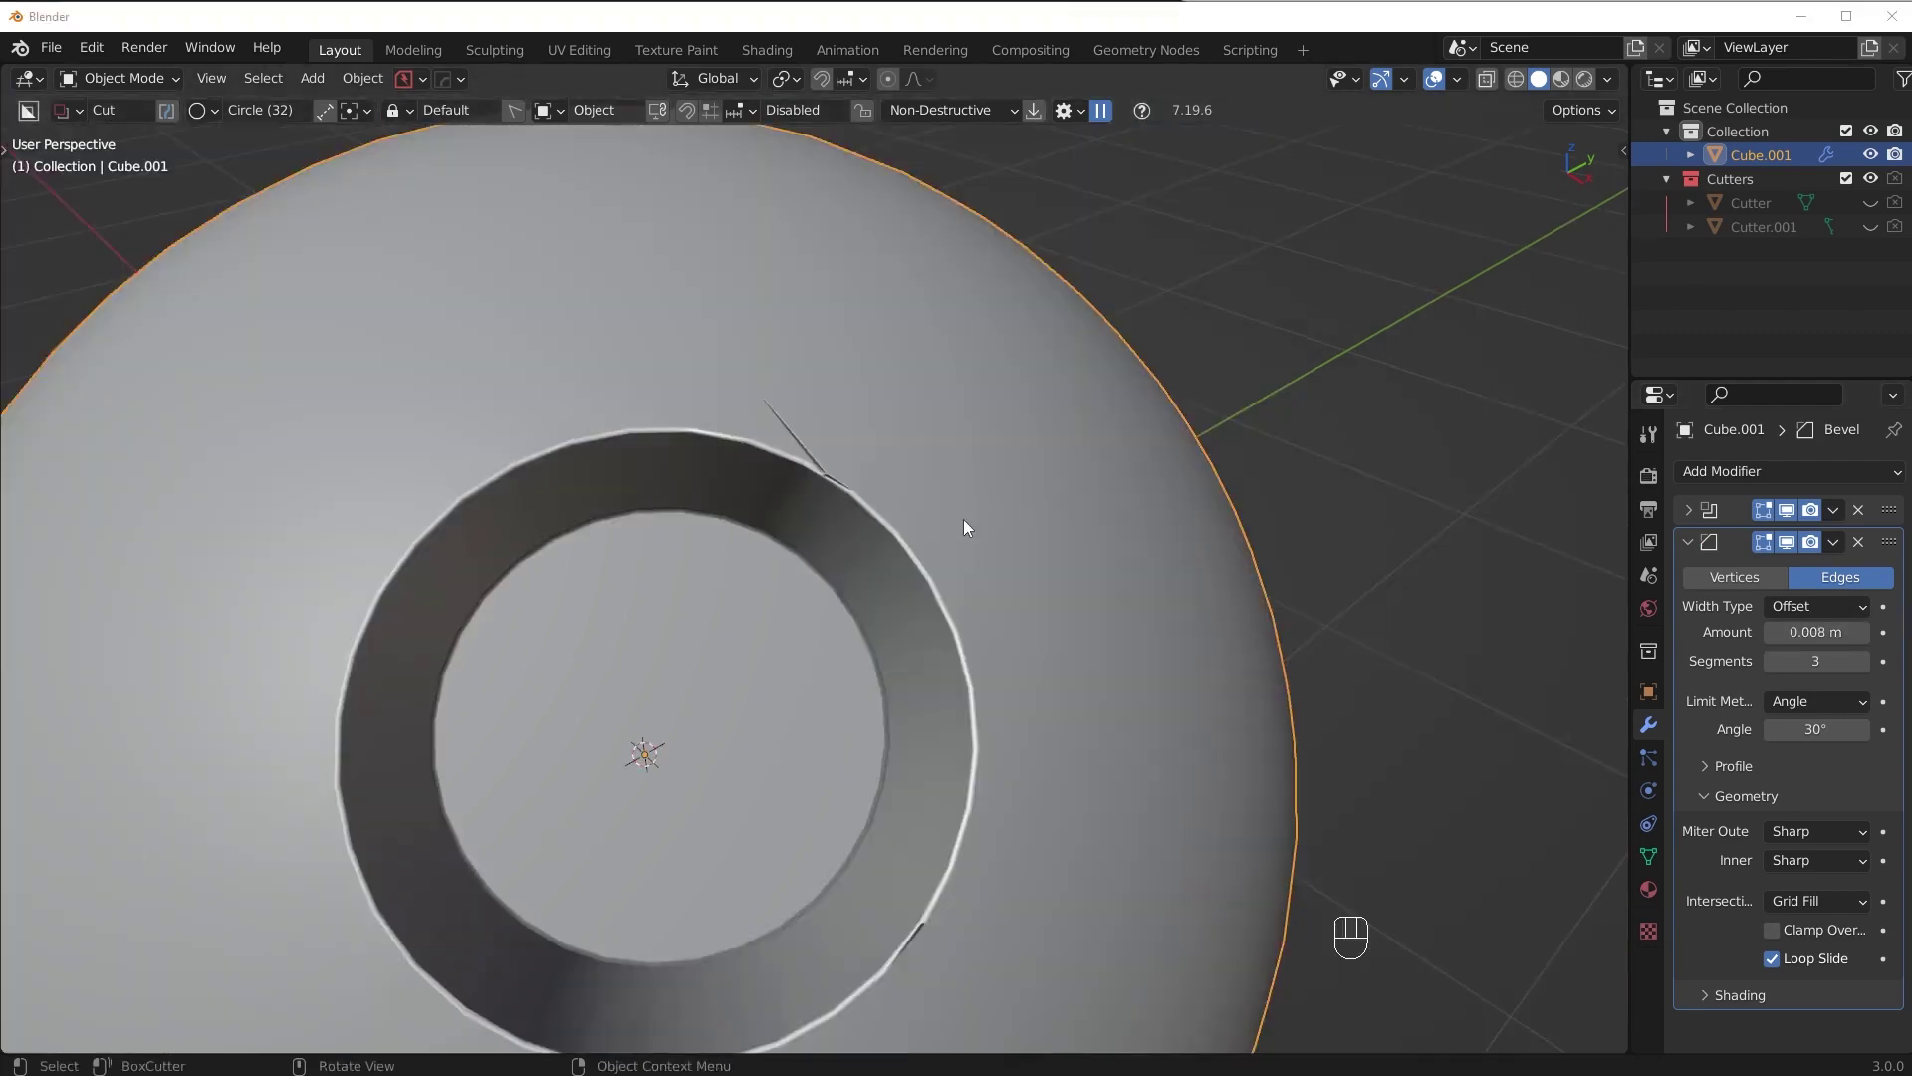
{"action": "mouse_move", "coordinate": [964, 519]}
{"action": "middle_mouse_down"}
{"action": "mouse_move", "coordinate": [845, 508]}
{"action": "mouse_move", "coordinate": [976, 468]}
{"action": "mouse_move", "coordinate": [995, 518]}
{"action": "middle_mouse_up"}
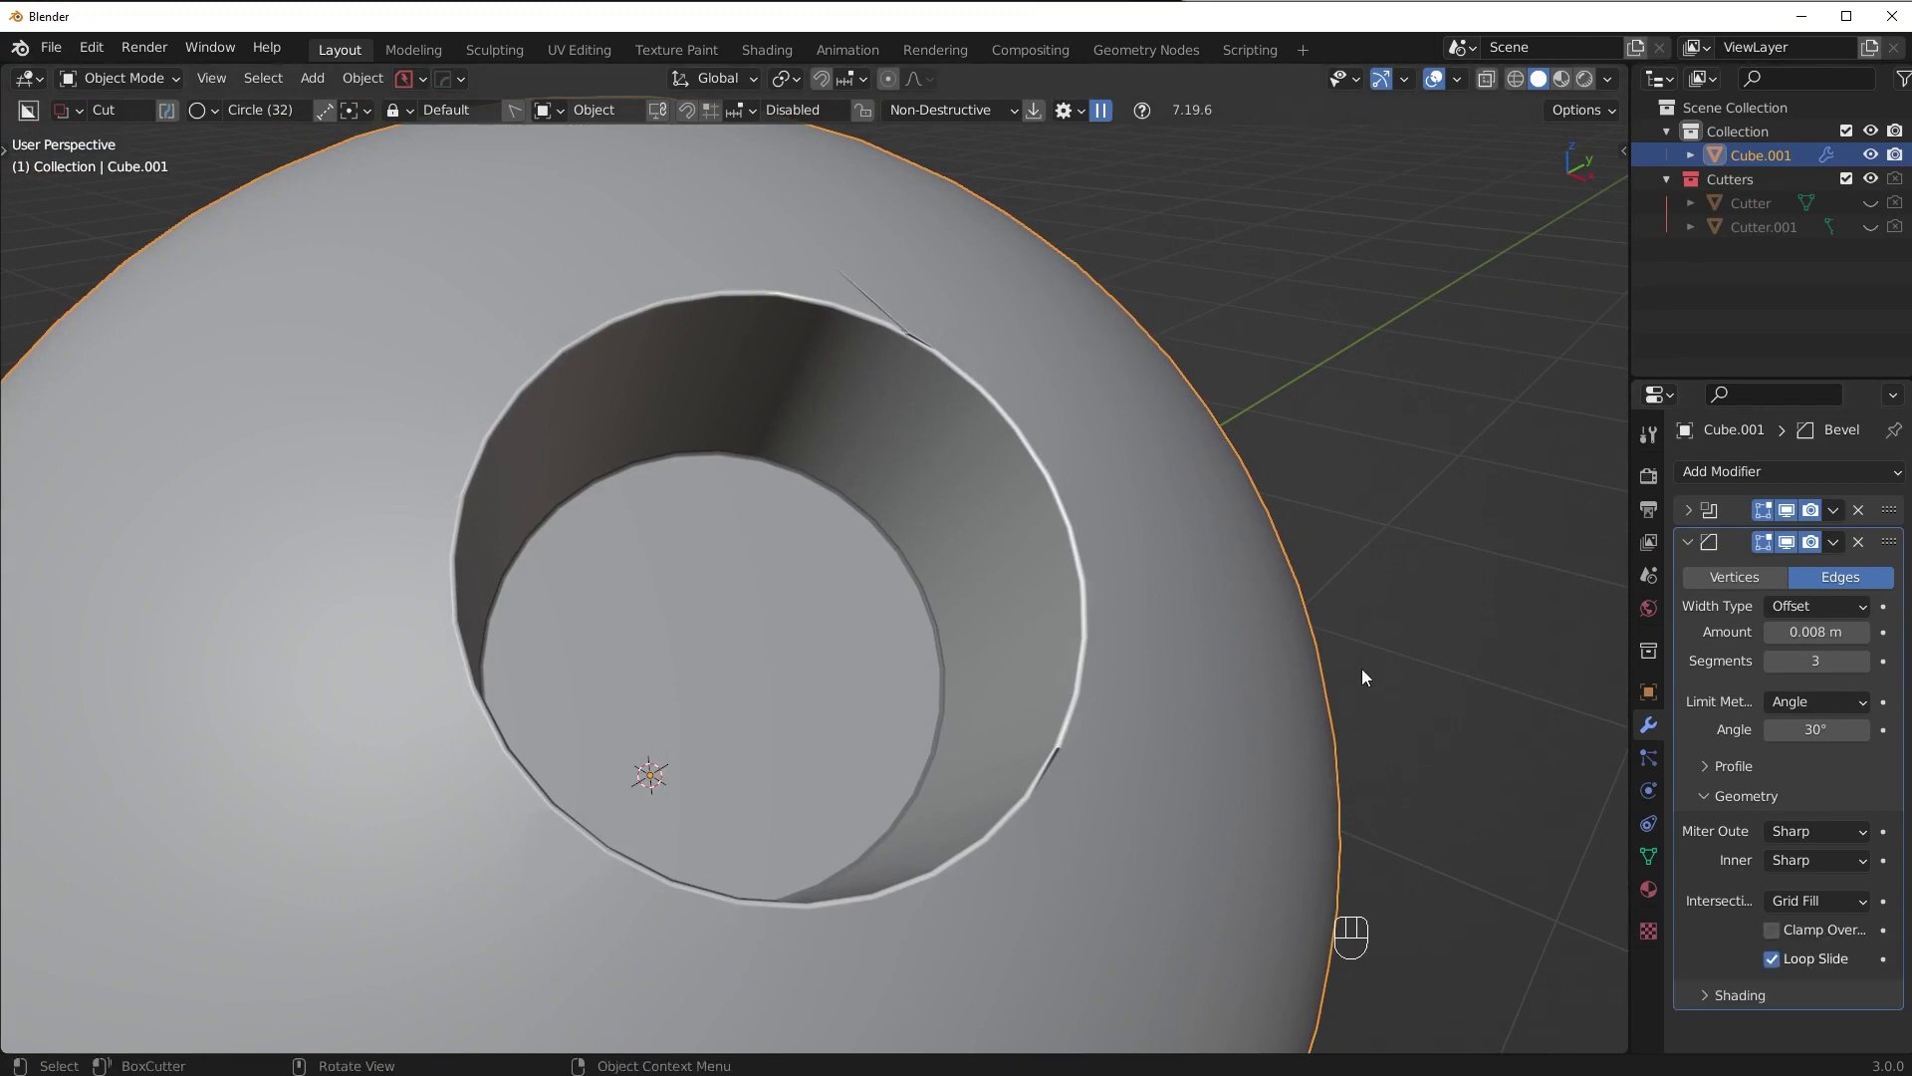
{"action": "middle_click_drag", "start_coordinate": [1366, 670], "coordinate": [1219, 520]}
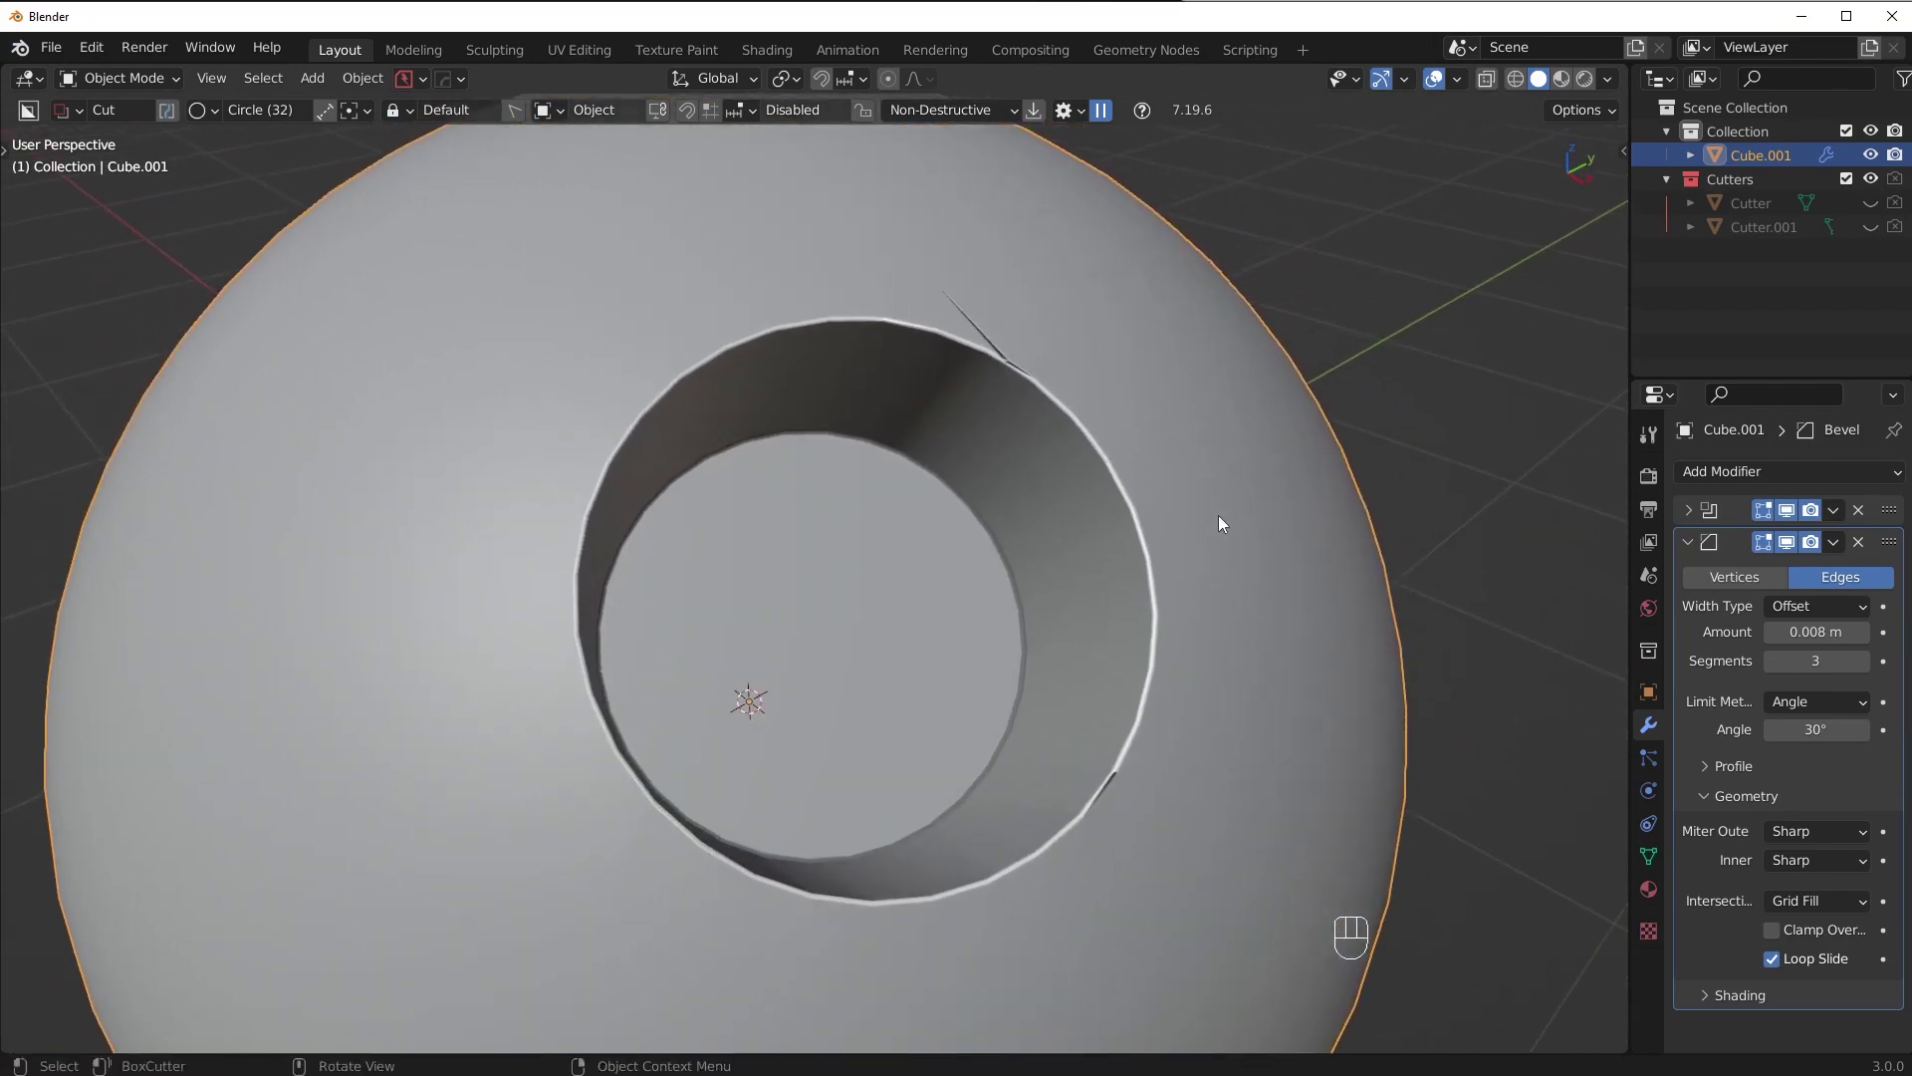
- Apply the Boolean modifier to the sphere and open its mesh in Edit Mode at the hole's upper rim
{"action": "left_click", "coordinate": [1834, 510]}
{"action": "left_click", "coordinate": [1822, 532]}
{"action": "key", "text": "Tab"}
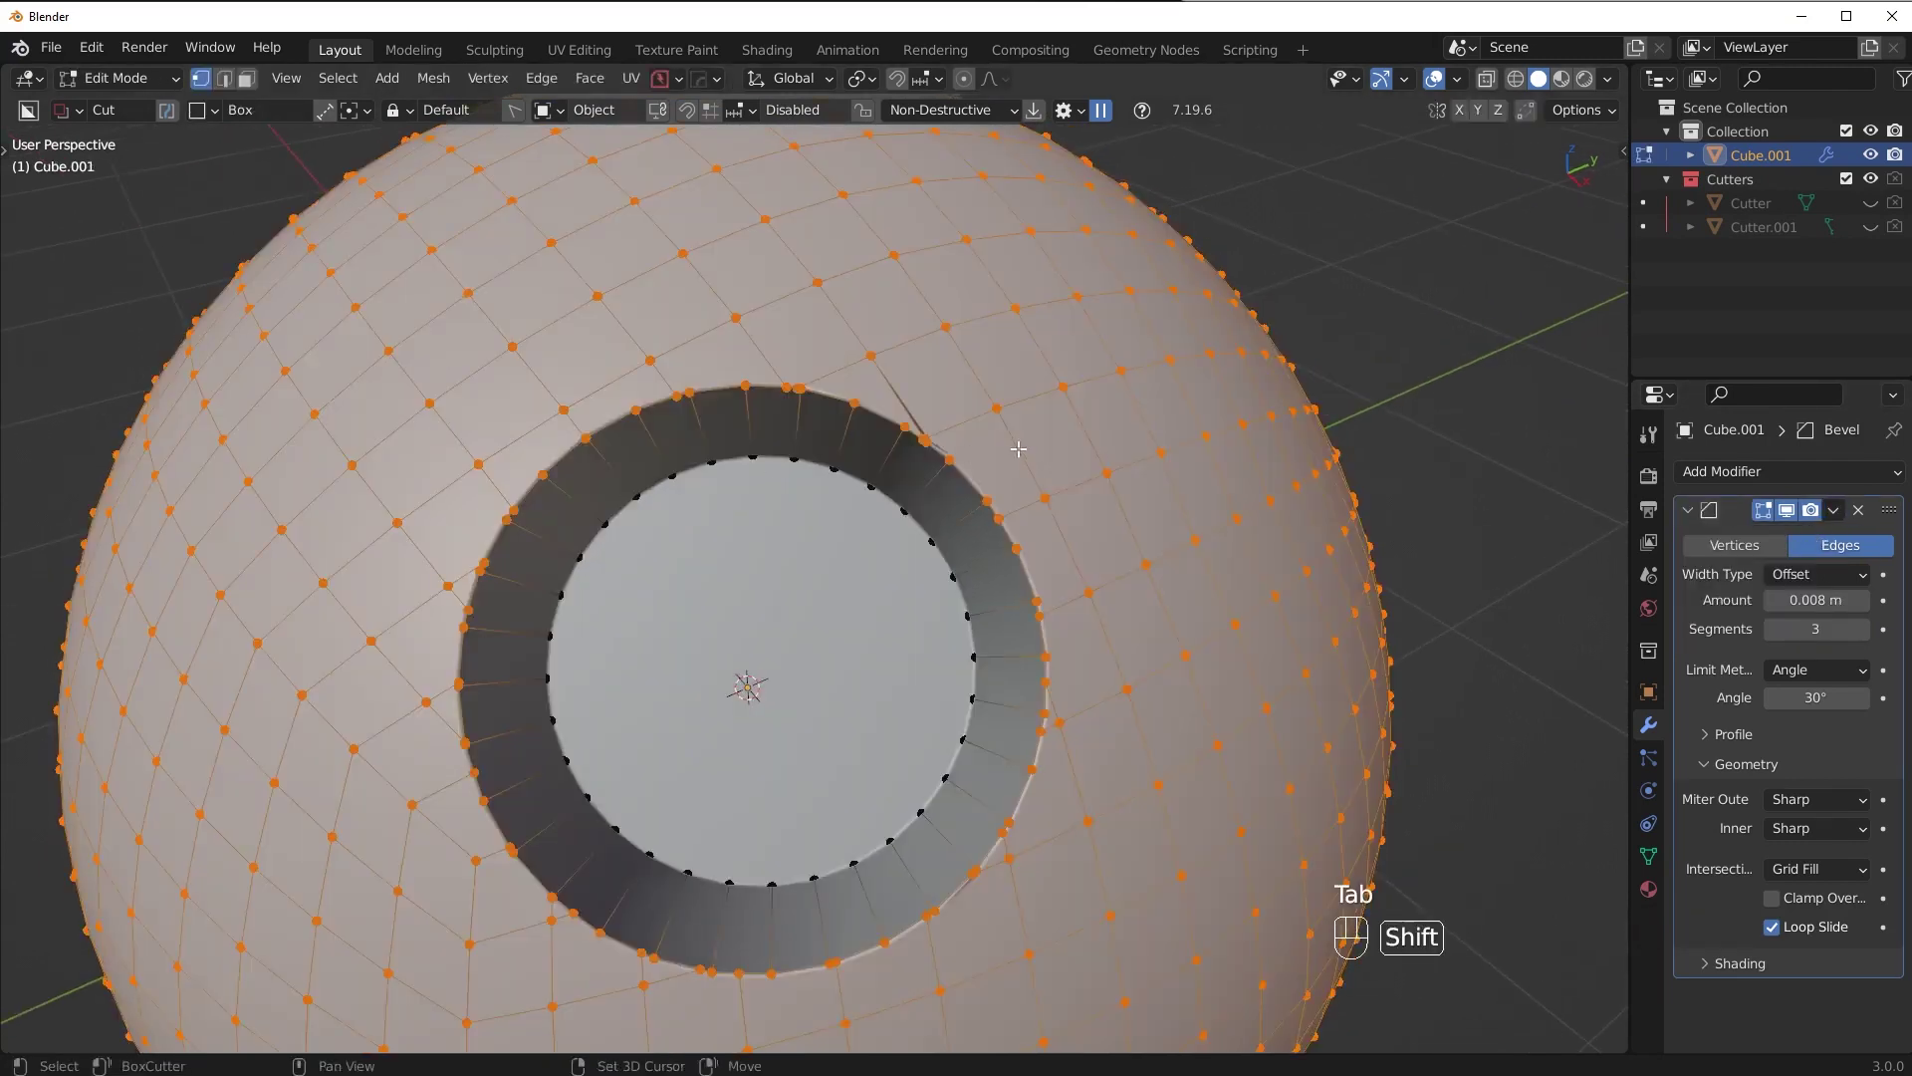
{"action": "middle_click_drag", "start_coordinate": [1015, 452], "coordinate": [986, 521], "text": "shift"}
{"action": "scroll", "coordinate": [989, 520], "scroll_direction": "up", "scroll_amount": 4}
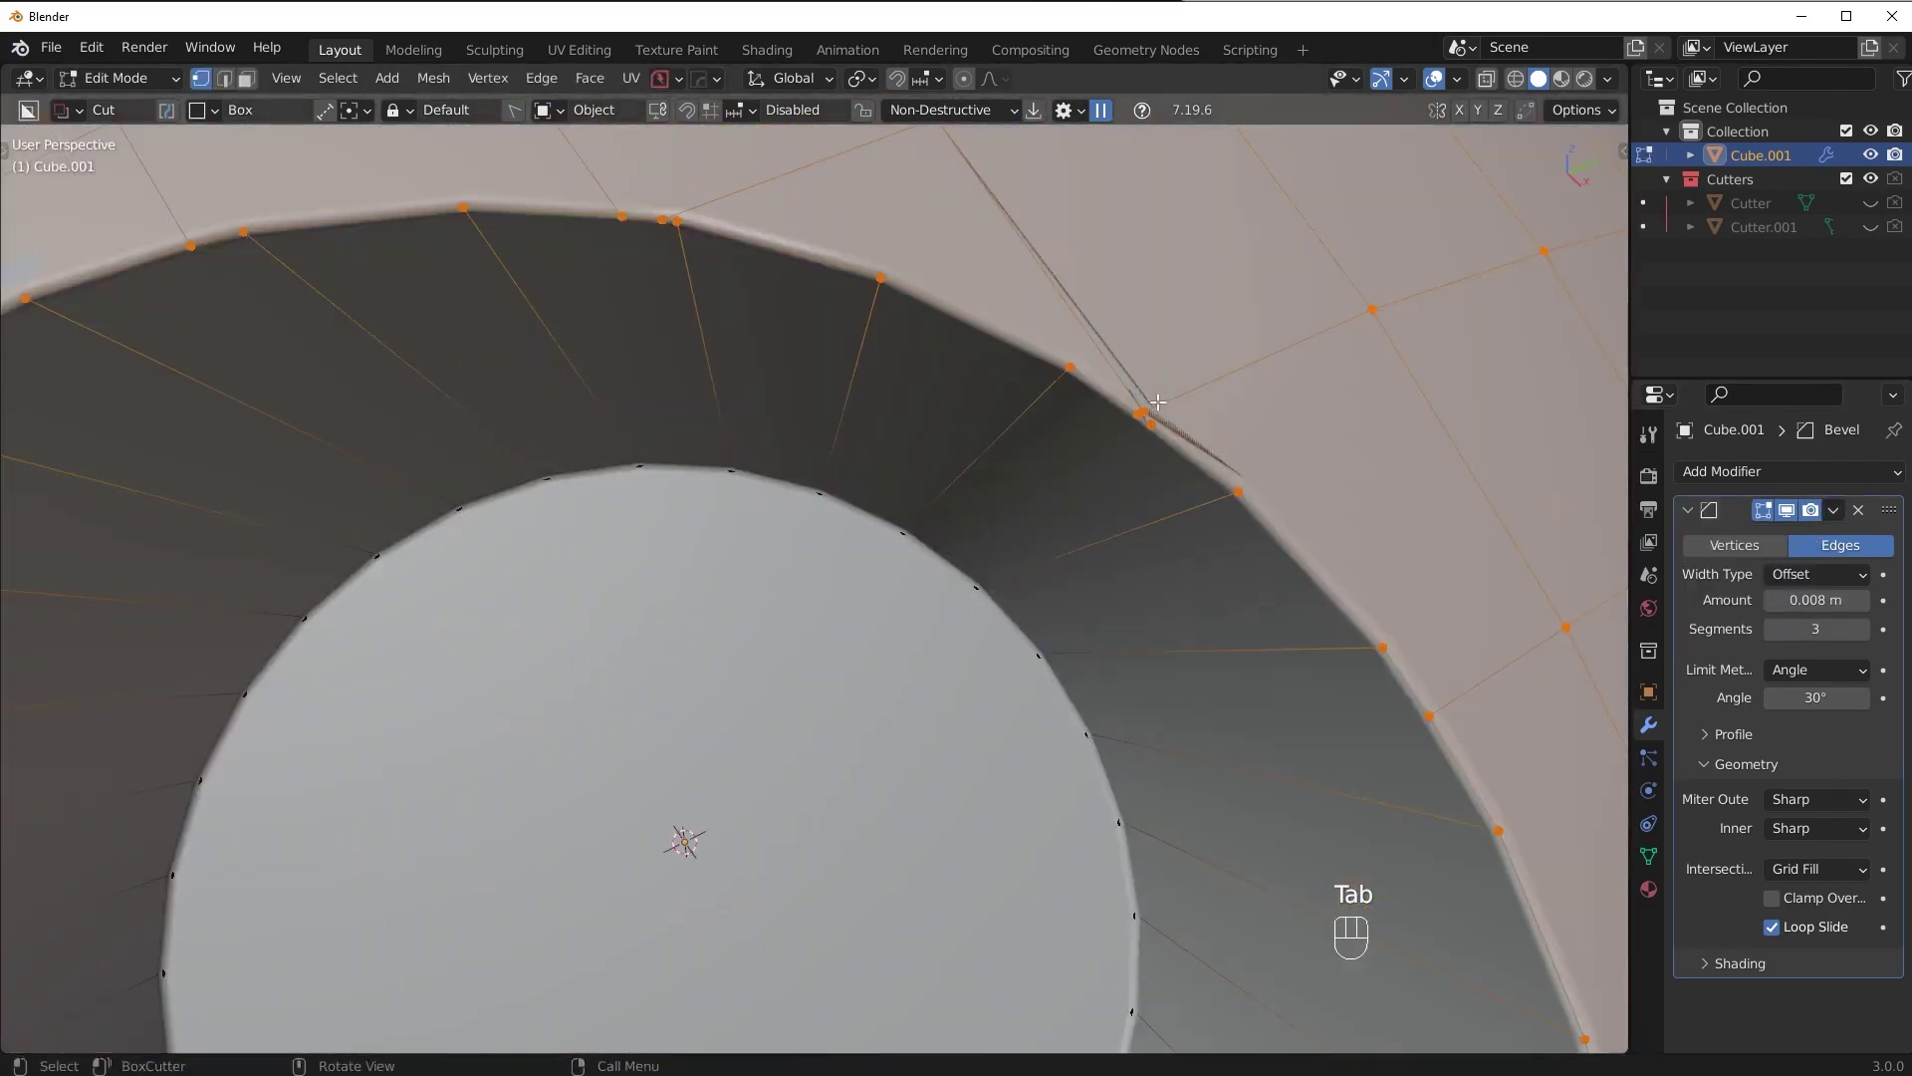
- Slide the sphere vertex crowding the hole's upper-right rim outward along its edge, away from the cut
{"action": "left_click", "coordinate": [1158, 401]}
{"action": "middle_click_drag", "start_coordinate": [1157, 401], "coordinate": [1010, 517], "text": "shift"}
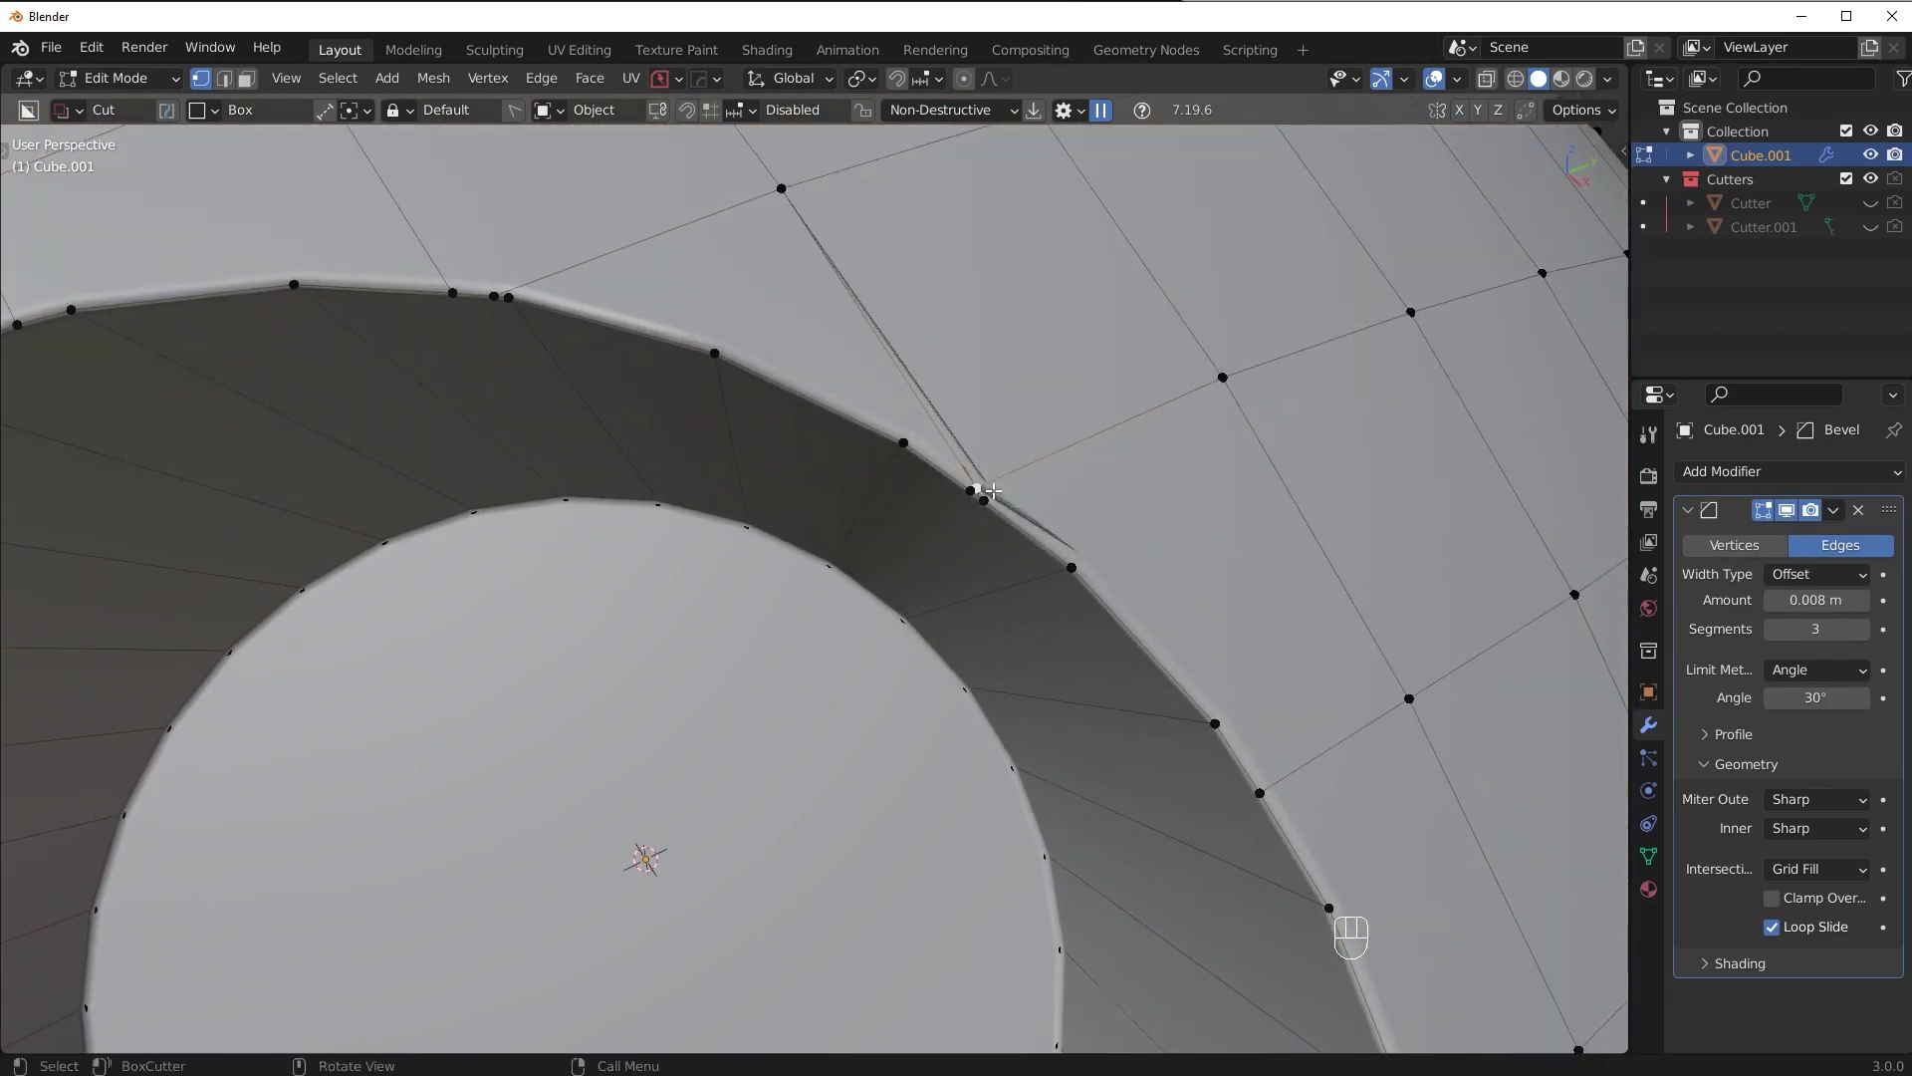
{"action": "key", "text": "g"}
{"action": "key", "text": "g"}
{"action": "left_click", "coordinate": [1099, 614], "text": "shift"}
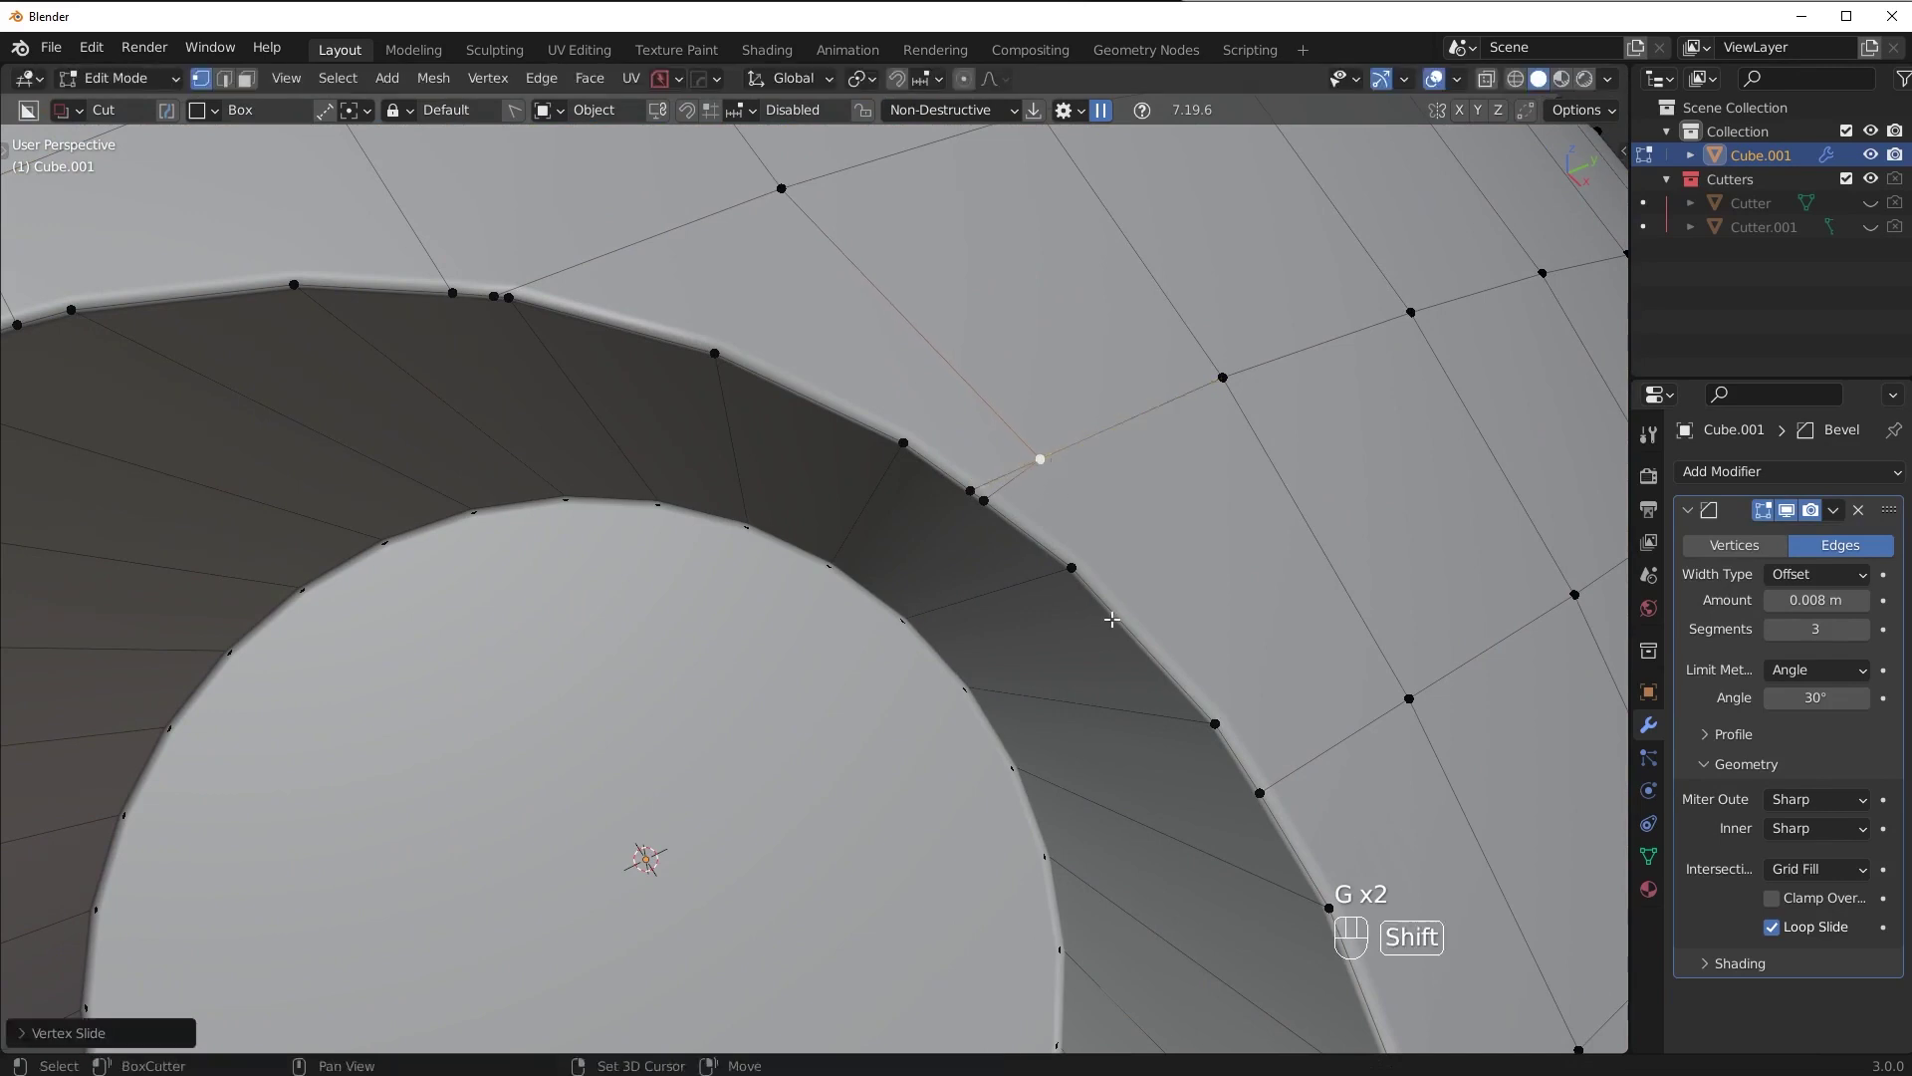
- Merge the two nearly coincident vertices on the hole's lower-right rim
{"action": "middle_click_drag", "start_coordinate": [1099, 613], "coordinate": [977, 252], "text": "shift"}
{"action": "middle_click_drag", "start_coordinate": [881, 618], "coordinate": [910, 583], "text": "shift"}
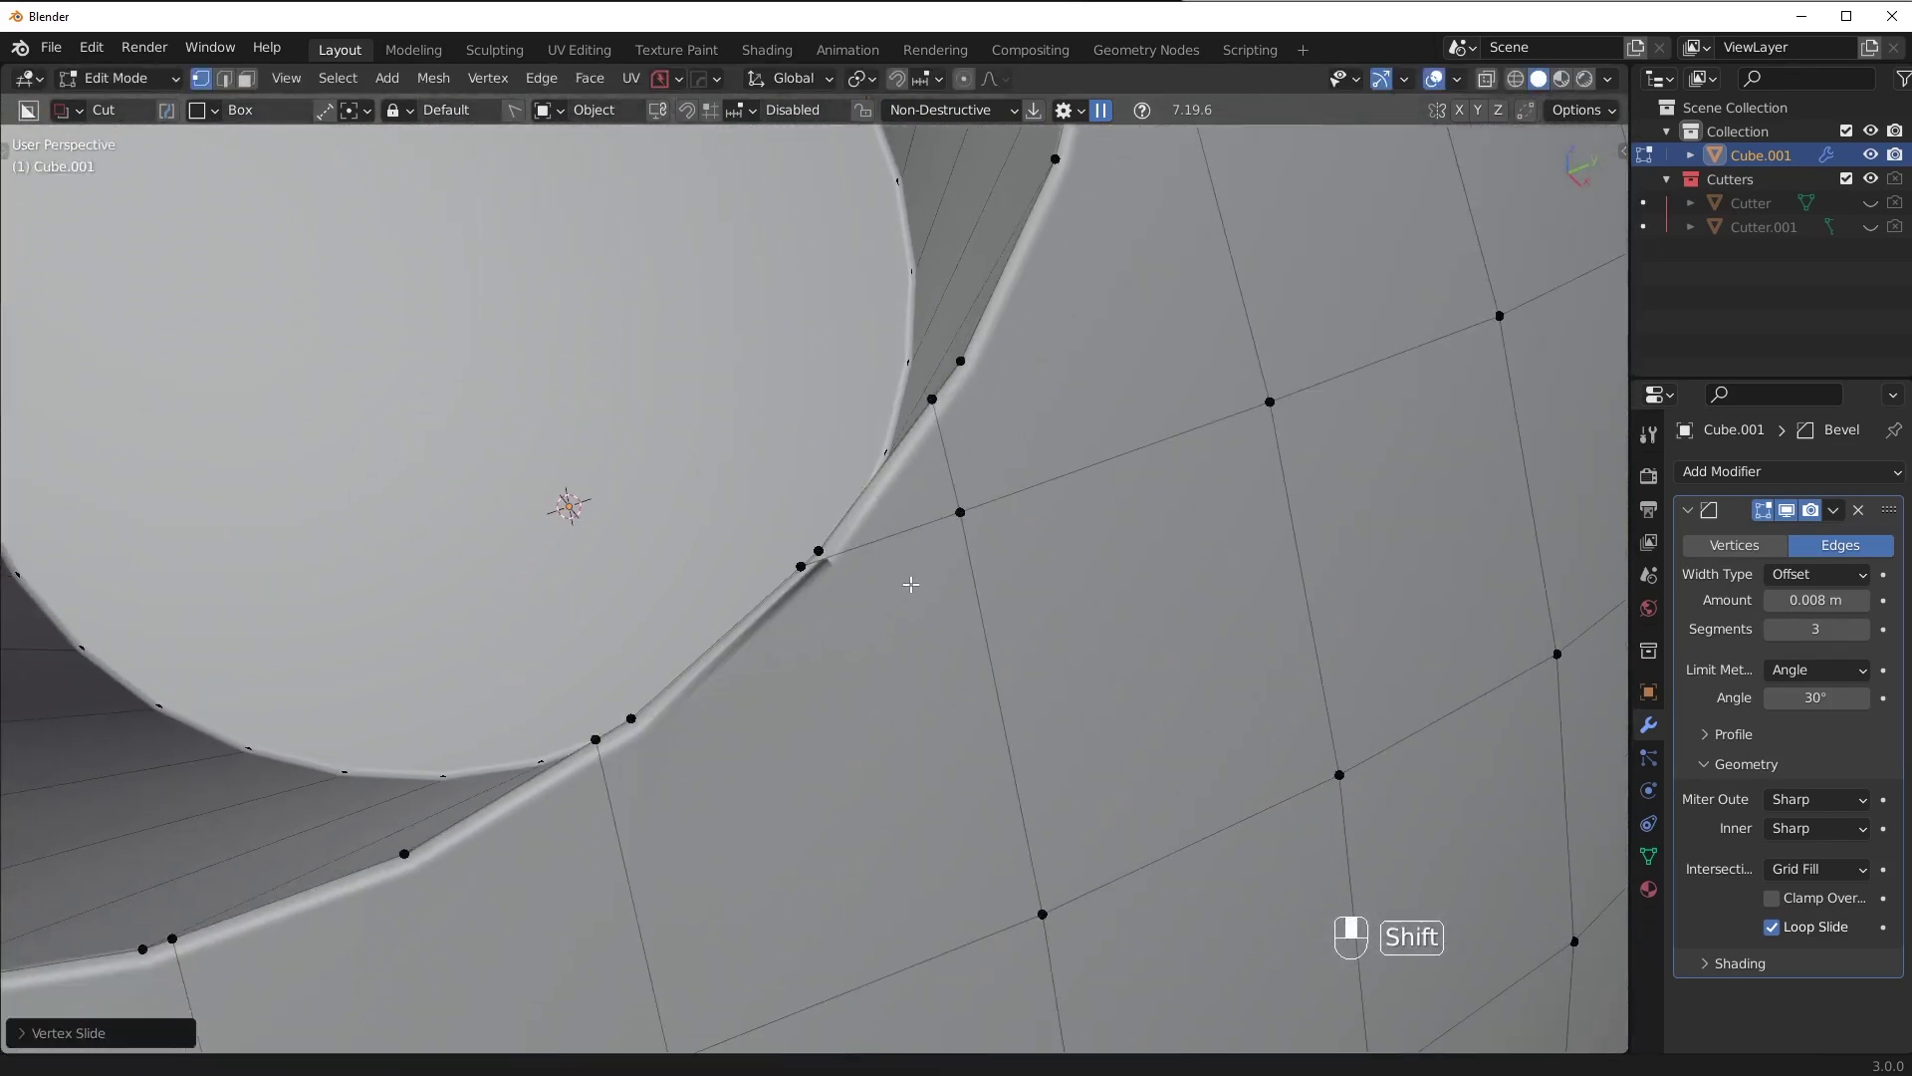
{"action": "left_click", "coordinate": [805, 565], "text": "shift"}
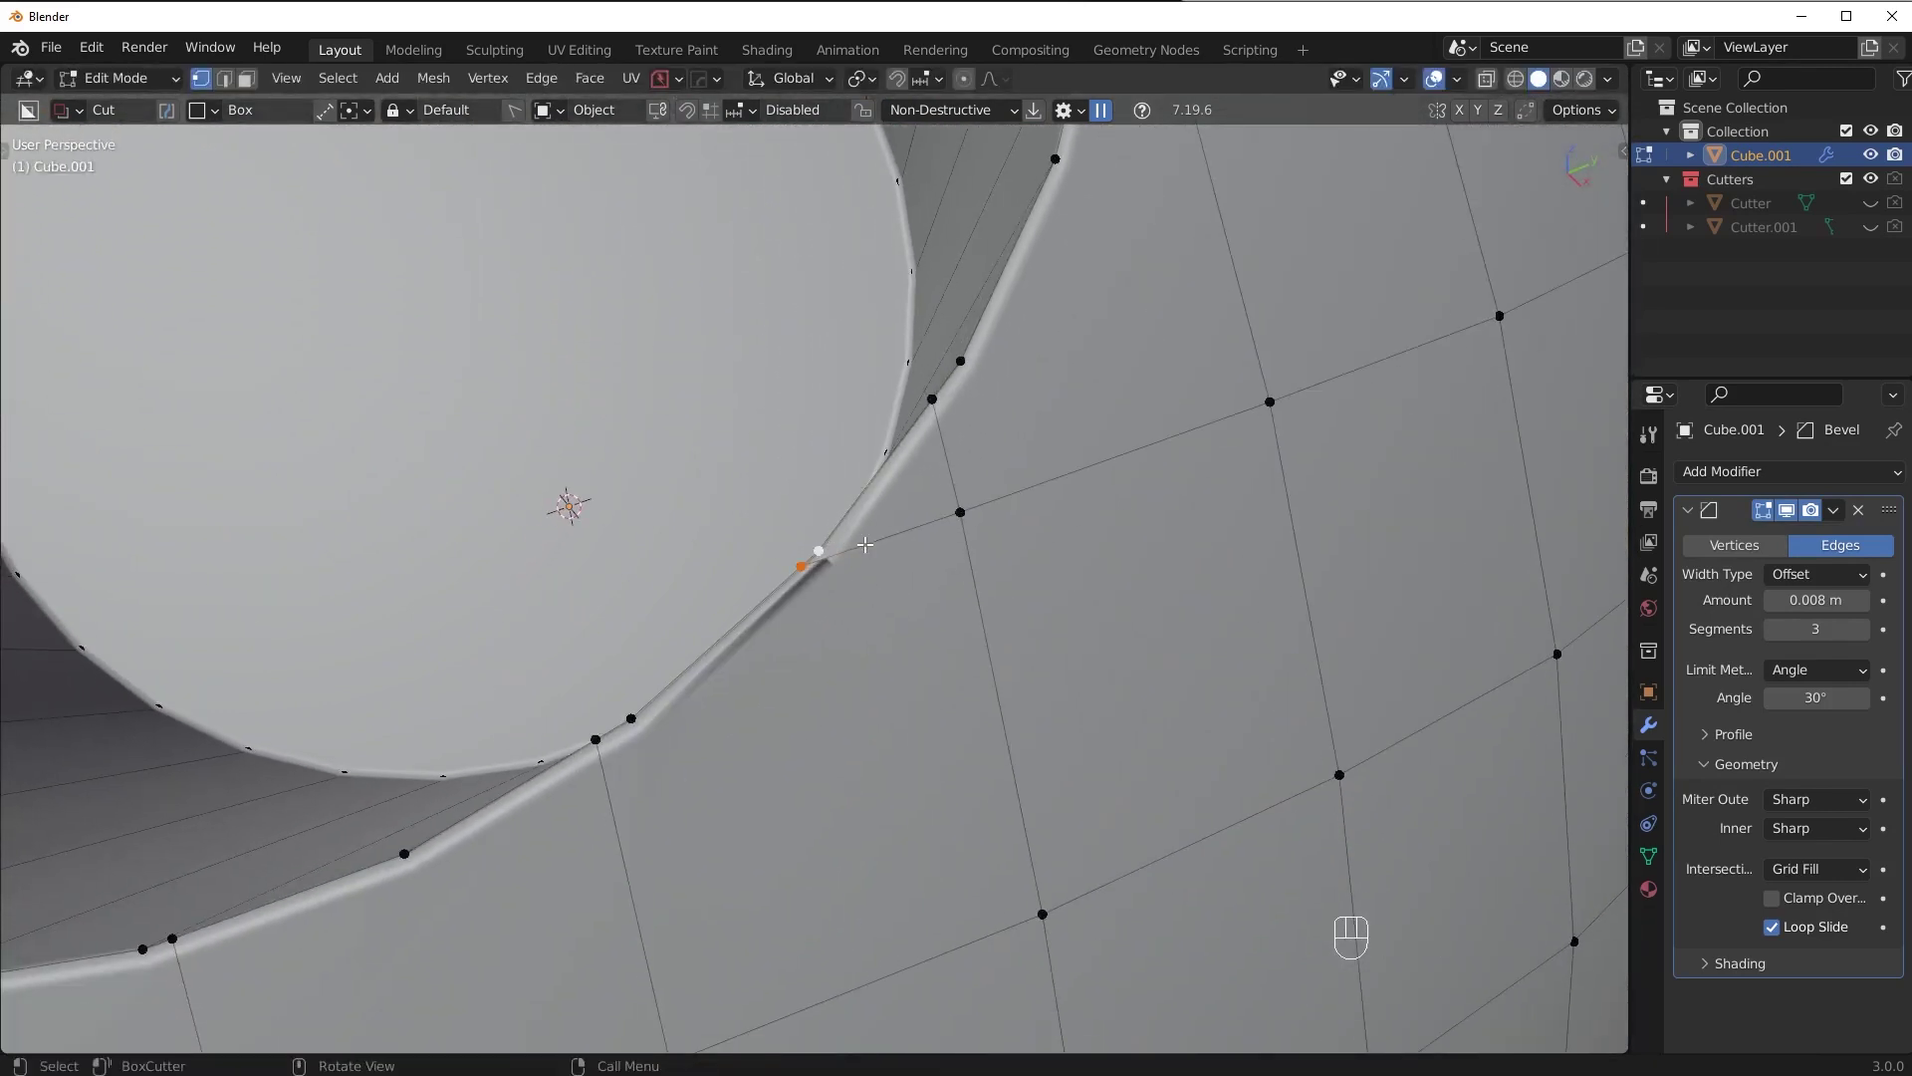
{"action": "key", "text": "shift+1"}
- Merge three closely spaced pairs of vertices along the left side of the hole's rim with Smart Vert
{"action": "middle_click_drag", "start_coordinate": [852, 609], "coordinate": [1021, 533], "text": "shift"}
{"action": "middle_click_drag", "start_coordinate": [909, 566], "coordinate": [985, 703], "text": "shift"}
{"action": "left_click", "coordinate": [808, 553]}
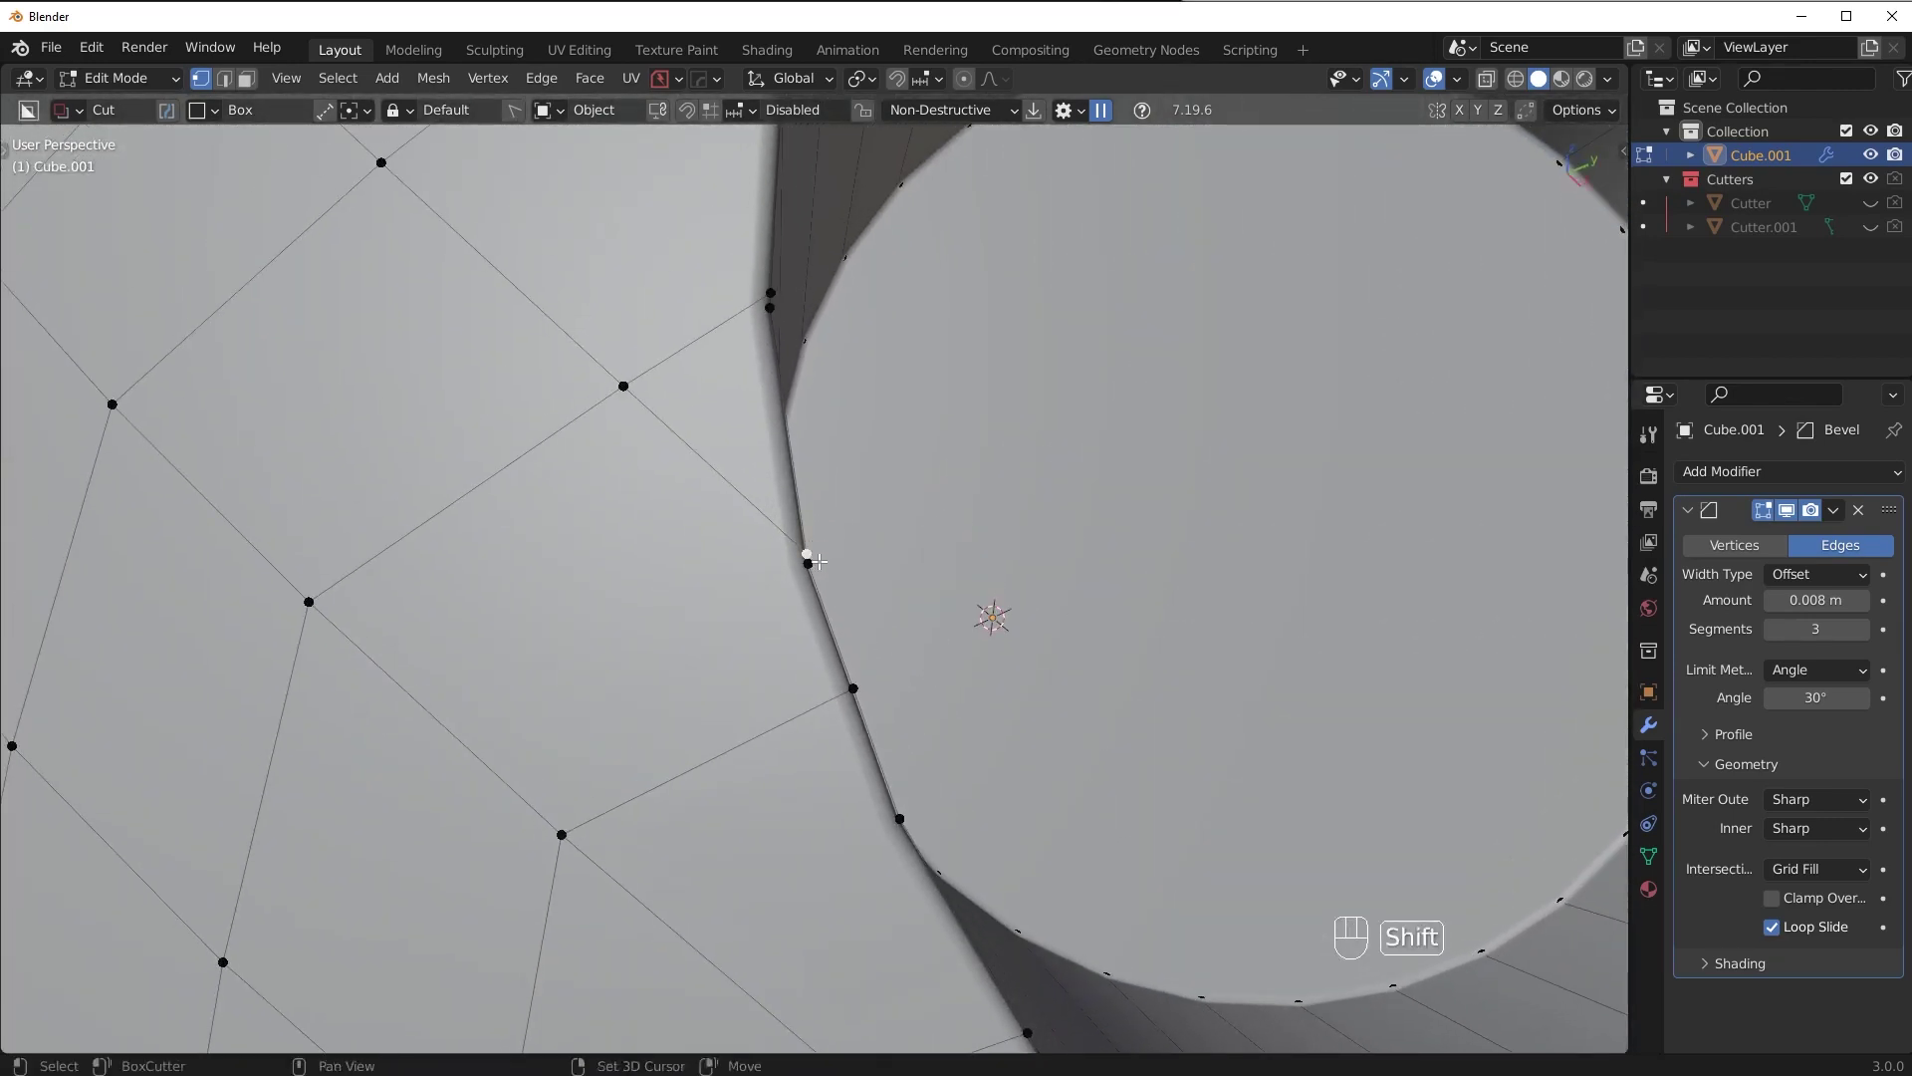
{"action": "left_click", "coordinate": [808, 564], "text": "shift"}
{"action": "key", "text": "1"}
{"action": "middle_click_drag", "start_coordinate": [876, 504], "coordinate": [871, 547], "text": "shift"}
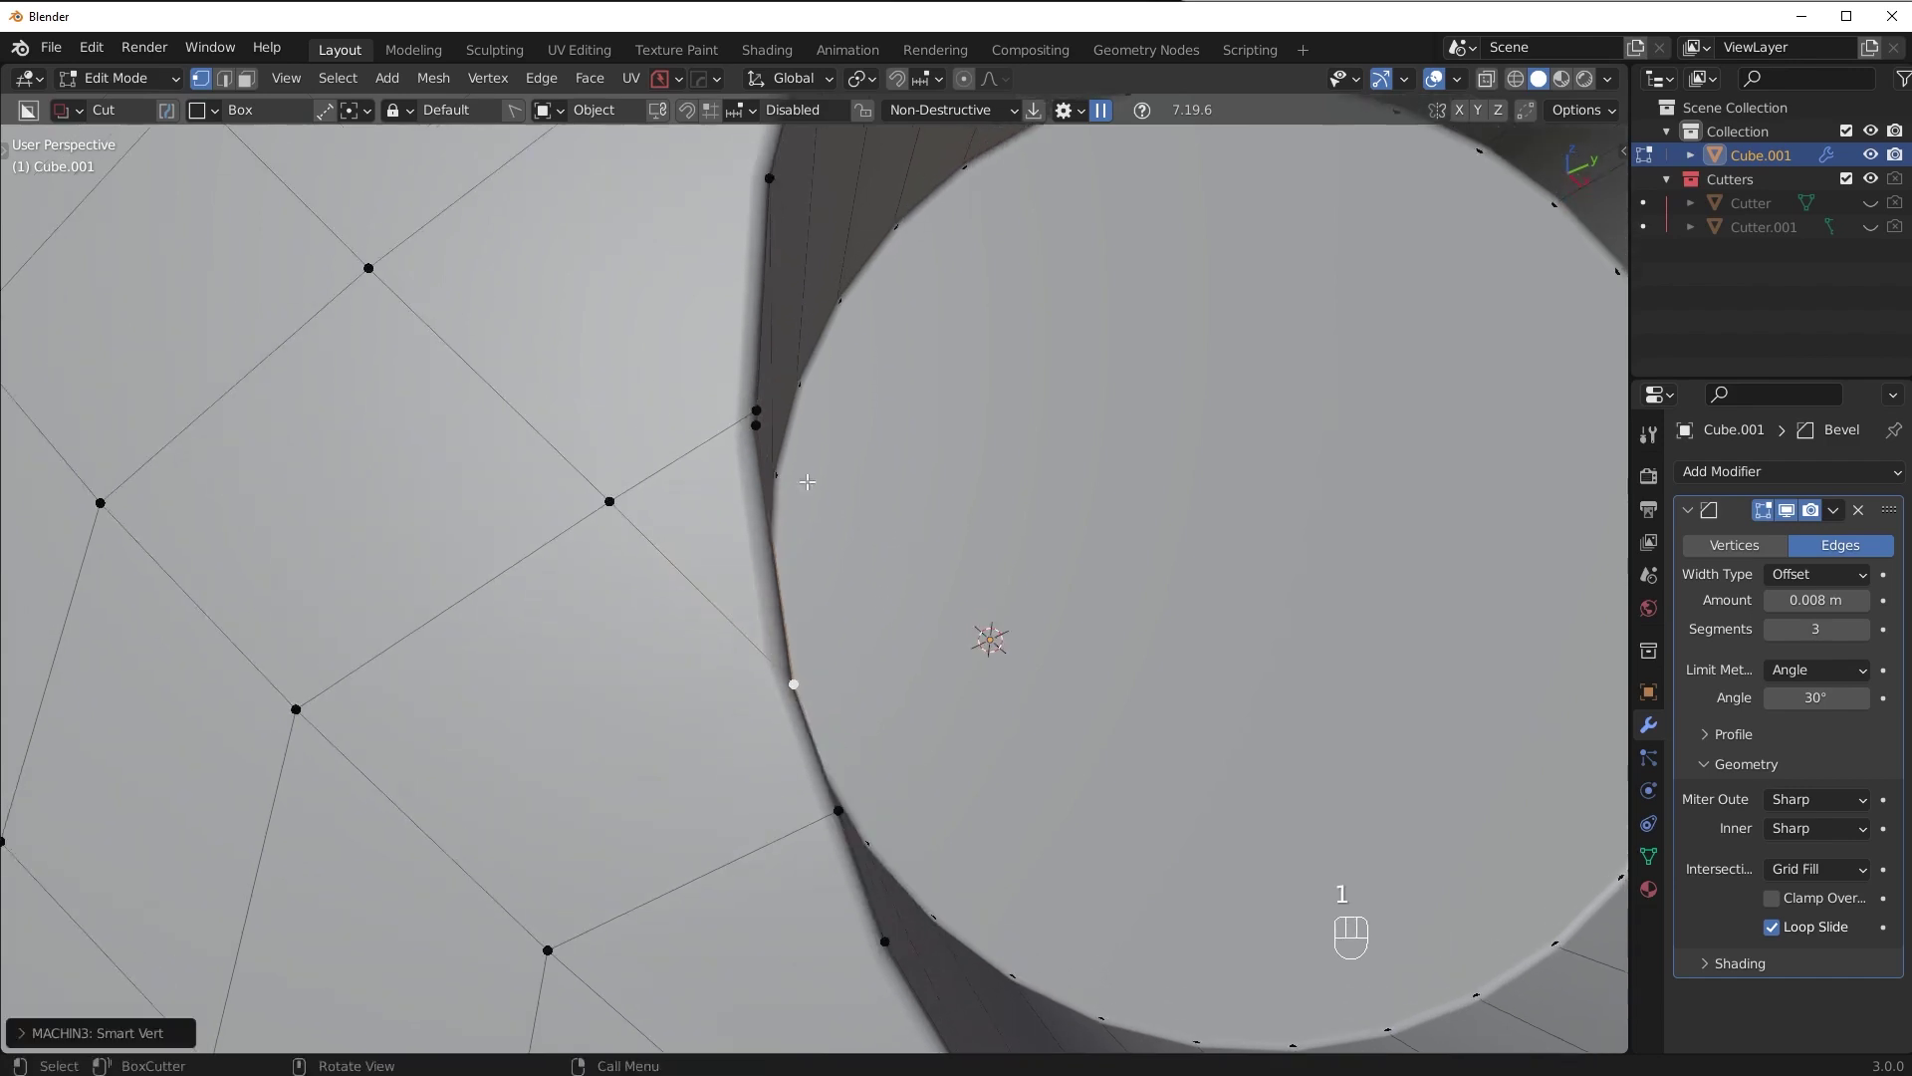
{"action": "left_click", "coordinate": [756, 410]}
{"action": "left_click", "coordinate": [756, 425], "text": "shift"}
{"action": "key", "text": "1"}
{"action": "middle_click_drag", "start_coordinate": [850, 441], "coordinate": [724, 480], "text": "shift"}
{"action": "left_click", "coordinate": [723, 479], "text": "shift"}
{"action": "key", "text": "1"}
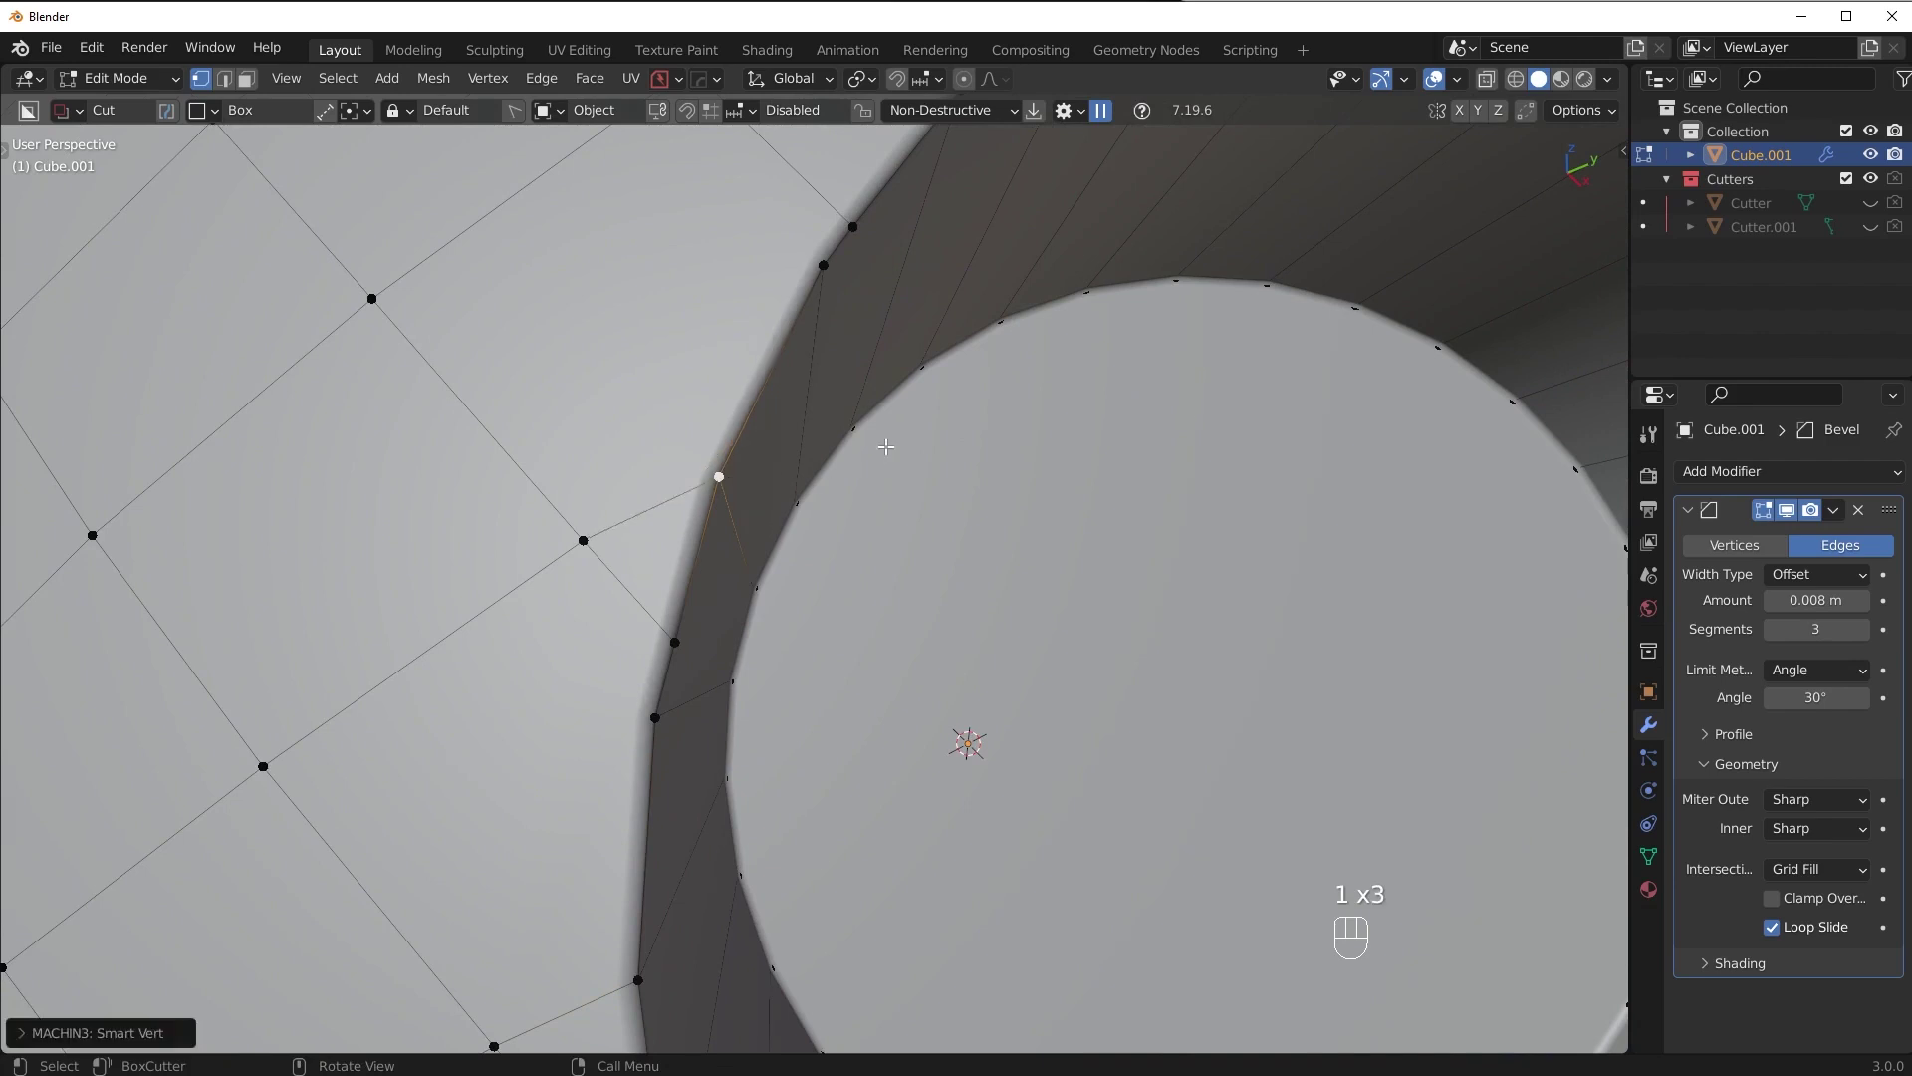
- Clean up the crowded vertices on the hole's upper rim, dissolving the surplus geometry and linking the outer vertex to the neighbouring rim vertex
{"action": "middle_click_drag", "start_coordinate": [893, 438], "coordinate": [436, 672], "text": "shift"}
{"action": "left_click", "coordinate": [1354, 309], "text": "shift"}
{"action": "left_click", "coordinate": [1329, 480], "text": "shift"}
{"action": "key", "text": "Tab"}
{"action": "key", "text": "ctrl+x"}
{"action": "key", "text": "Tab"}
{"action": "middle_click_drag", "start_coordinate": [947, 487], "coordinate": [1101, 530], "text": "shift"}
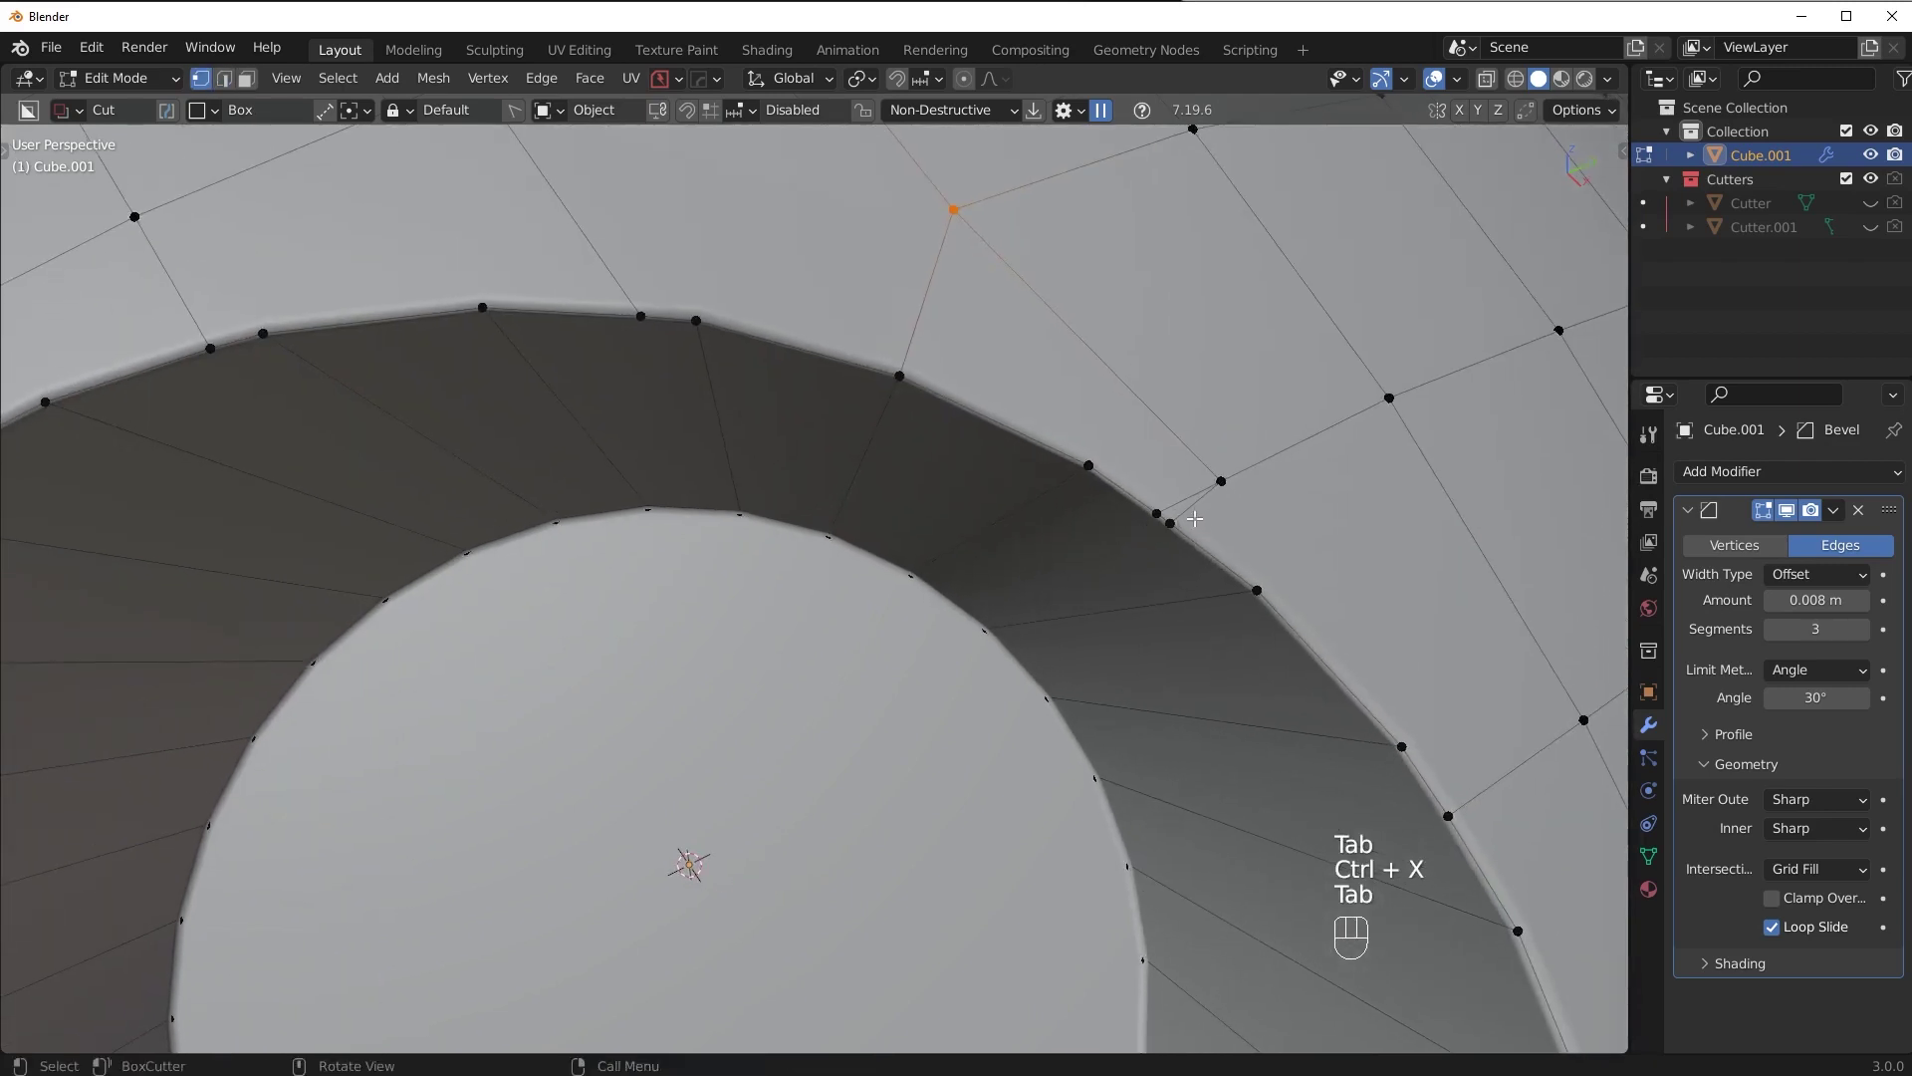
- Dissolve the surplus vertex crowding the hole's upper-right rim
{"action": "key", "text": "Tab"}
{"action": "left_click", "coordinate": [1198, 505]}
{"action": "key", "text": "ctrl+x"}
{"action": "key", "text": "Tab"}
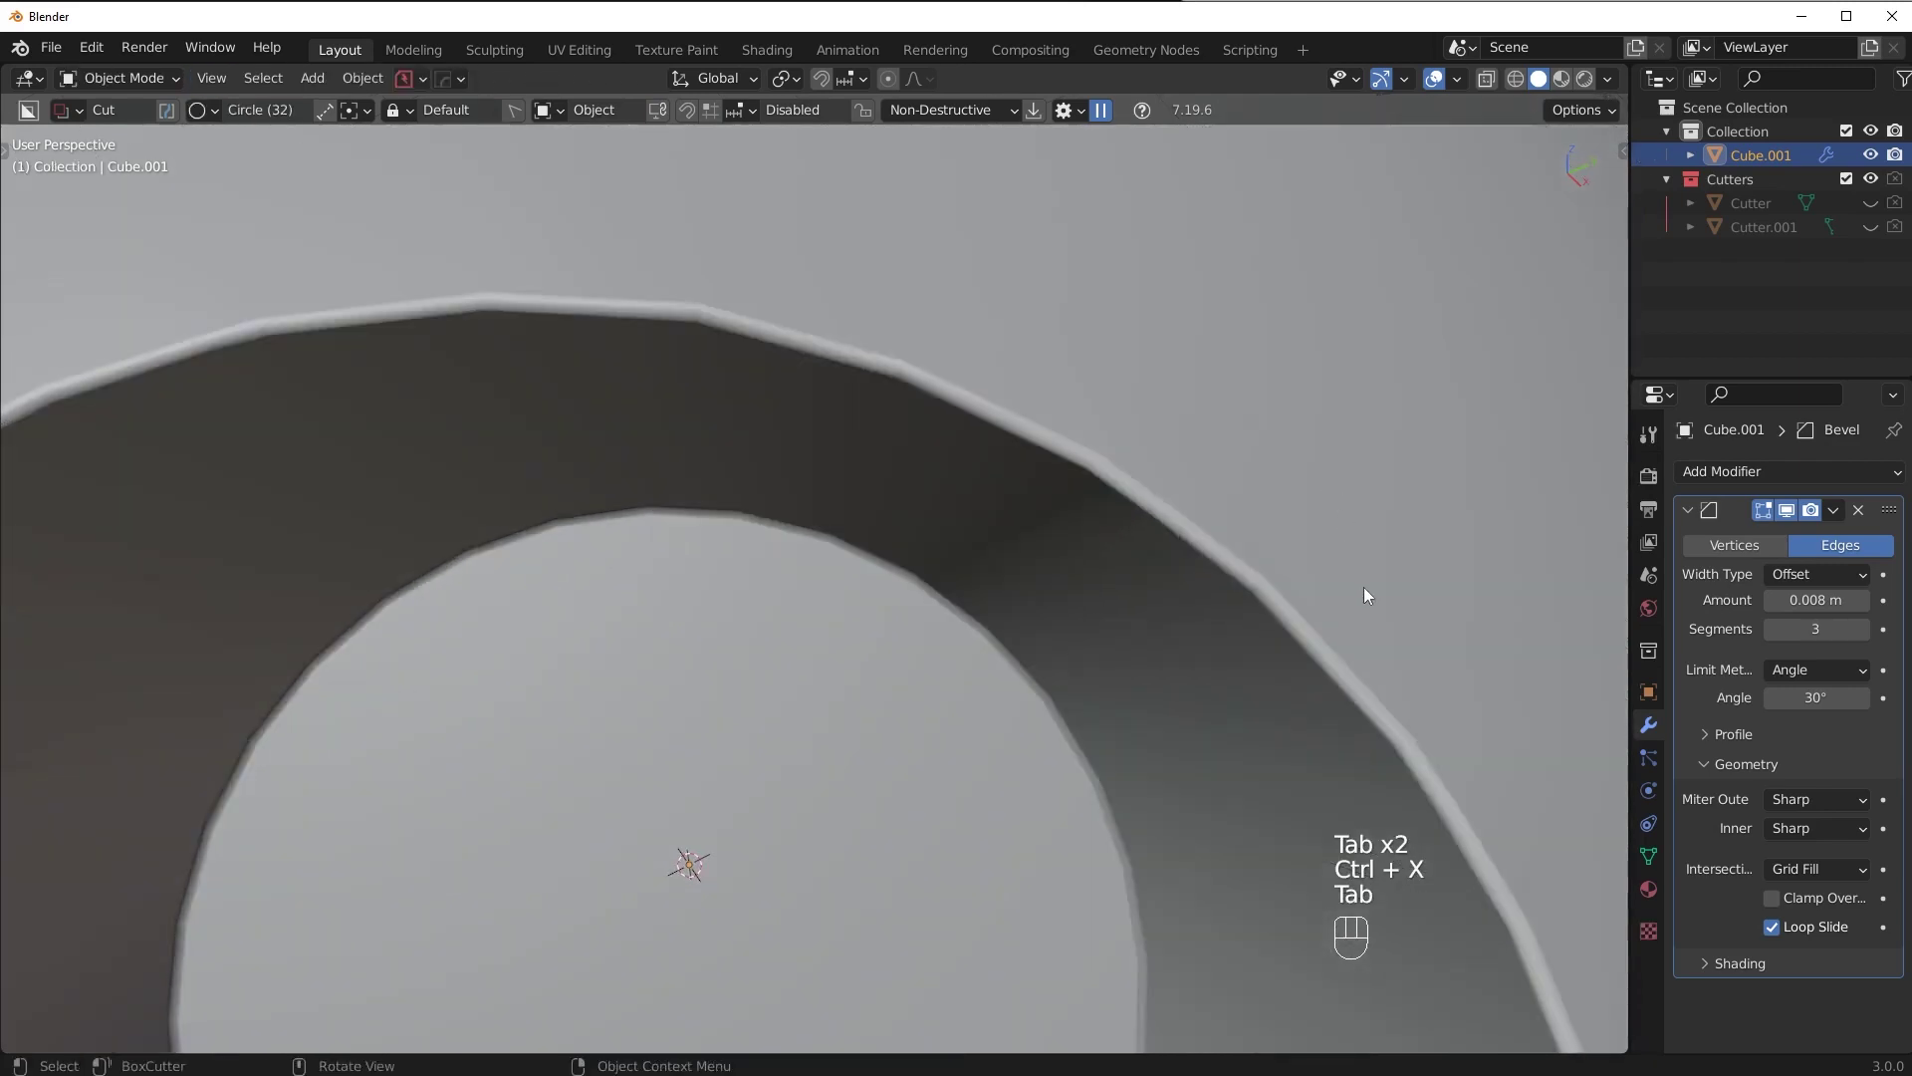
- Compare the bevel with Clamp Overlap on and off, and inspect the hole's rim topology in the wireframe overlay
{"action": "scroll", "coordinate": [1306, 566], "scroll_direction": "down", "scroll_amount": 1}
{"action": "left_click", "coordinate": [1819, 899]}
{"action": "left_click", "coordinate": [1819, 899]}
{"action": "left_click", "coordinate": [1818, 899]}
{"action": "middle_click_drag", "start_coordinate": [1263, 776], "coordinate": [1234, 688], "text": "shift"}
{"action": "key", "text": "Tab"}
{"action": "middle_click_drag", "start_coordinate": [1041, 729], "coordinate": [994, 620], "text": "shift"}
{"action": "key", "text": "Tab"}
{"action": "key", "text": "alt+v"}
{"action": "left_click", "coordinate": [1085, 601]}
{"action": "middle_click_drag", "start_coordinate": [1001, 707], "coordinate": [1019, 707], "text": "shift"}
{"action": "left_click", "coordinate": [1770, 899]}
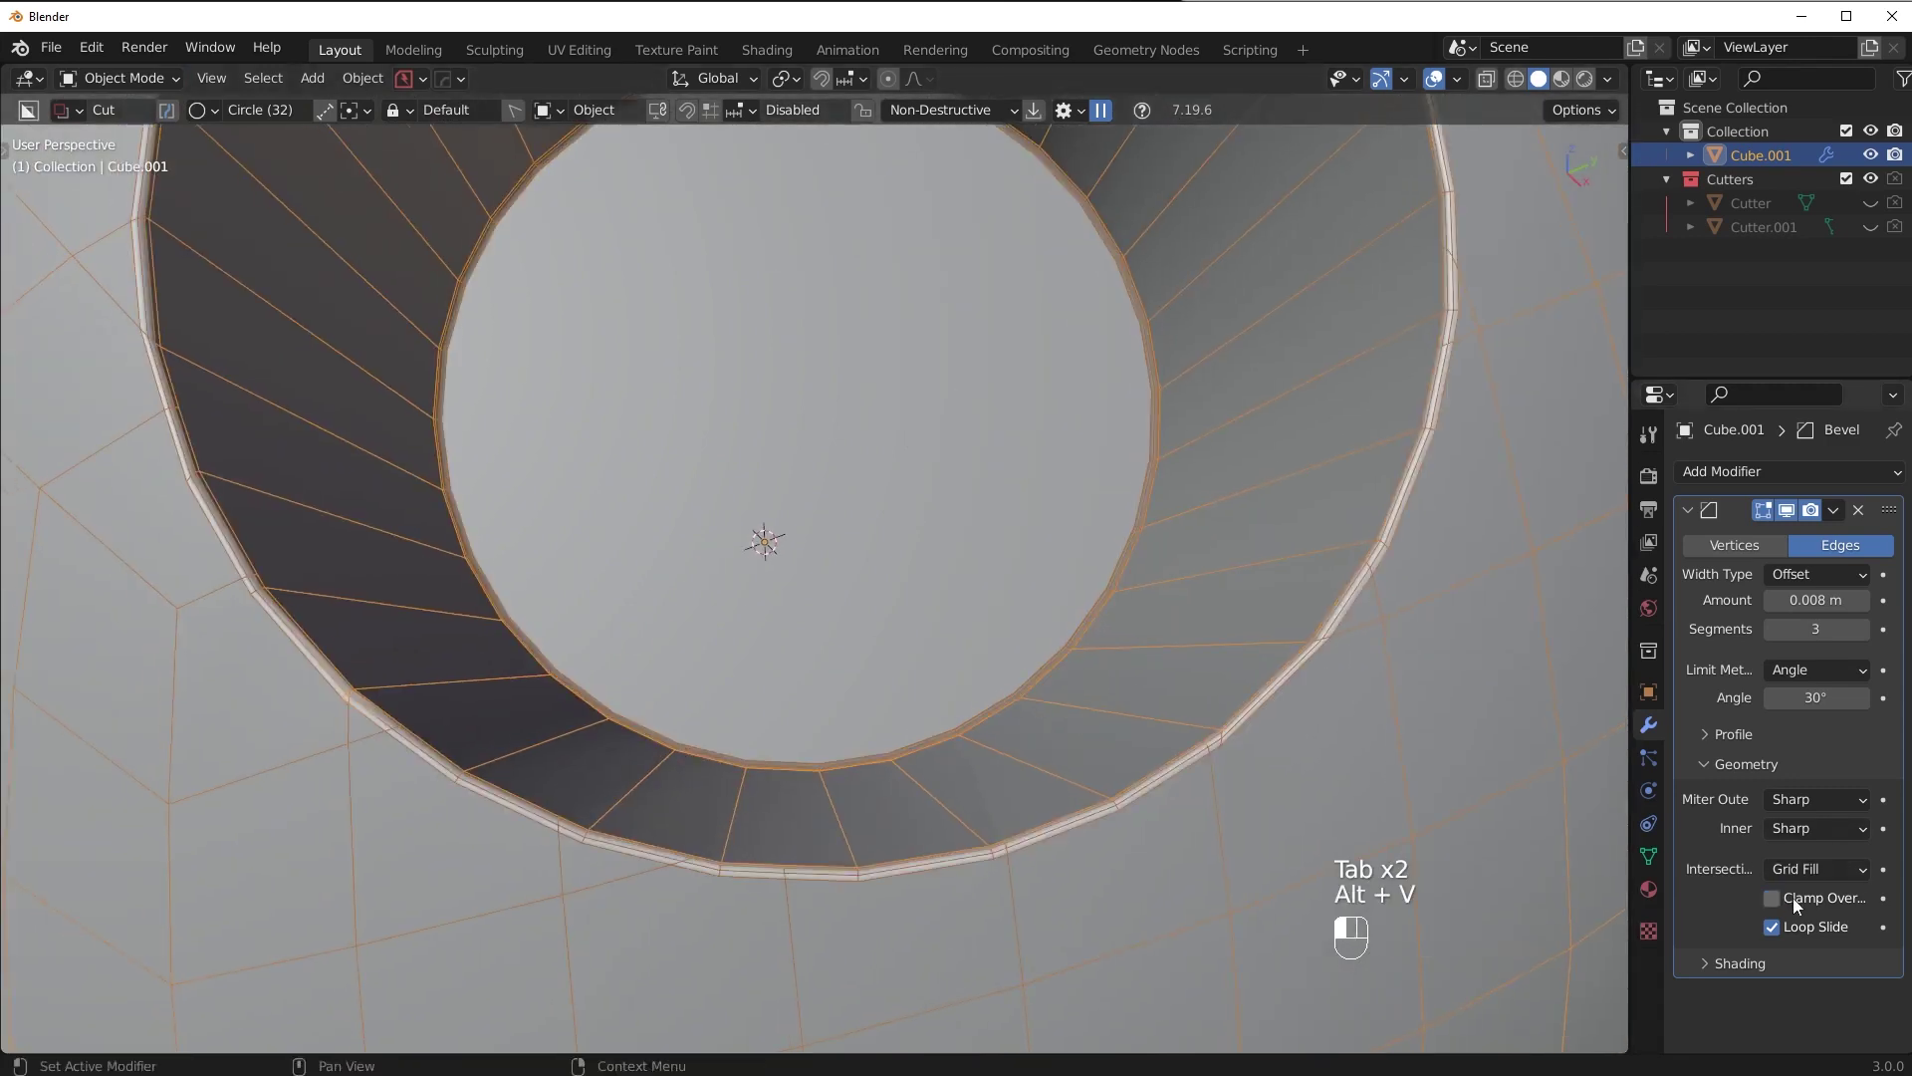
{"action": "left_click", "coordinate": [1792, 898]}
- Merge the crowded vertices on the hole's upper-left rim with Smart Vert
{"action": "key", "text": "alt+v"}
{"action": "left_click", "coordinate": [771, 318]}
{"action": "middle_click_drag", "start_coordinate": [771, 319], "coordinate": [925, 536], "text": "shift"}
{"action": "key", "text": "Tab"}
{"action": "scroll", "coordinate": [708, 465], "scroll_direction": "up", "scroll_amount": 2}
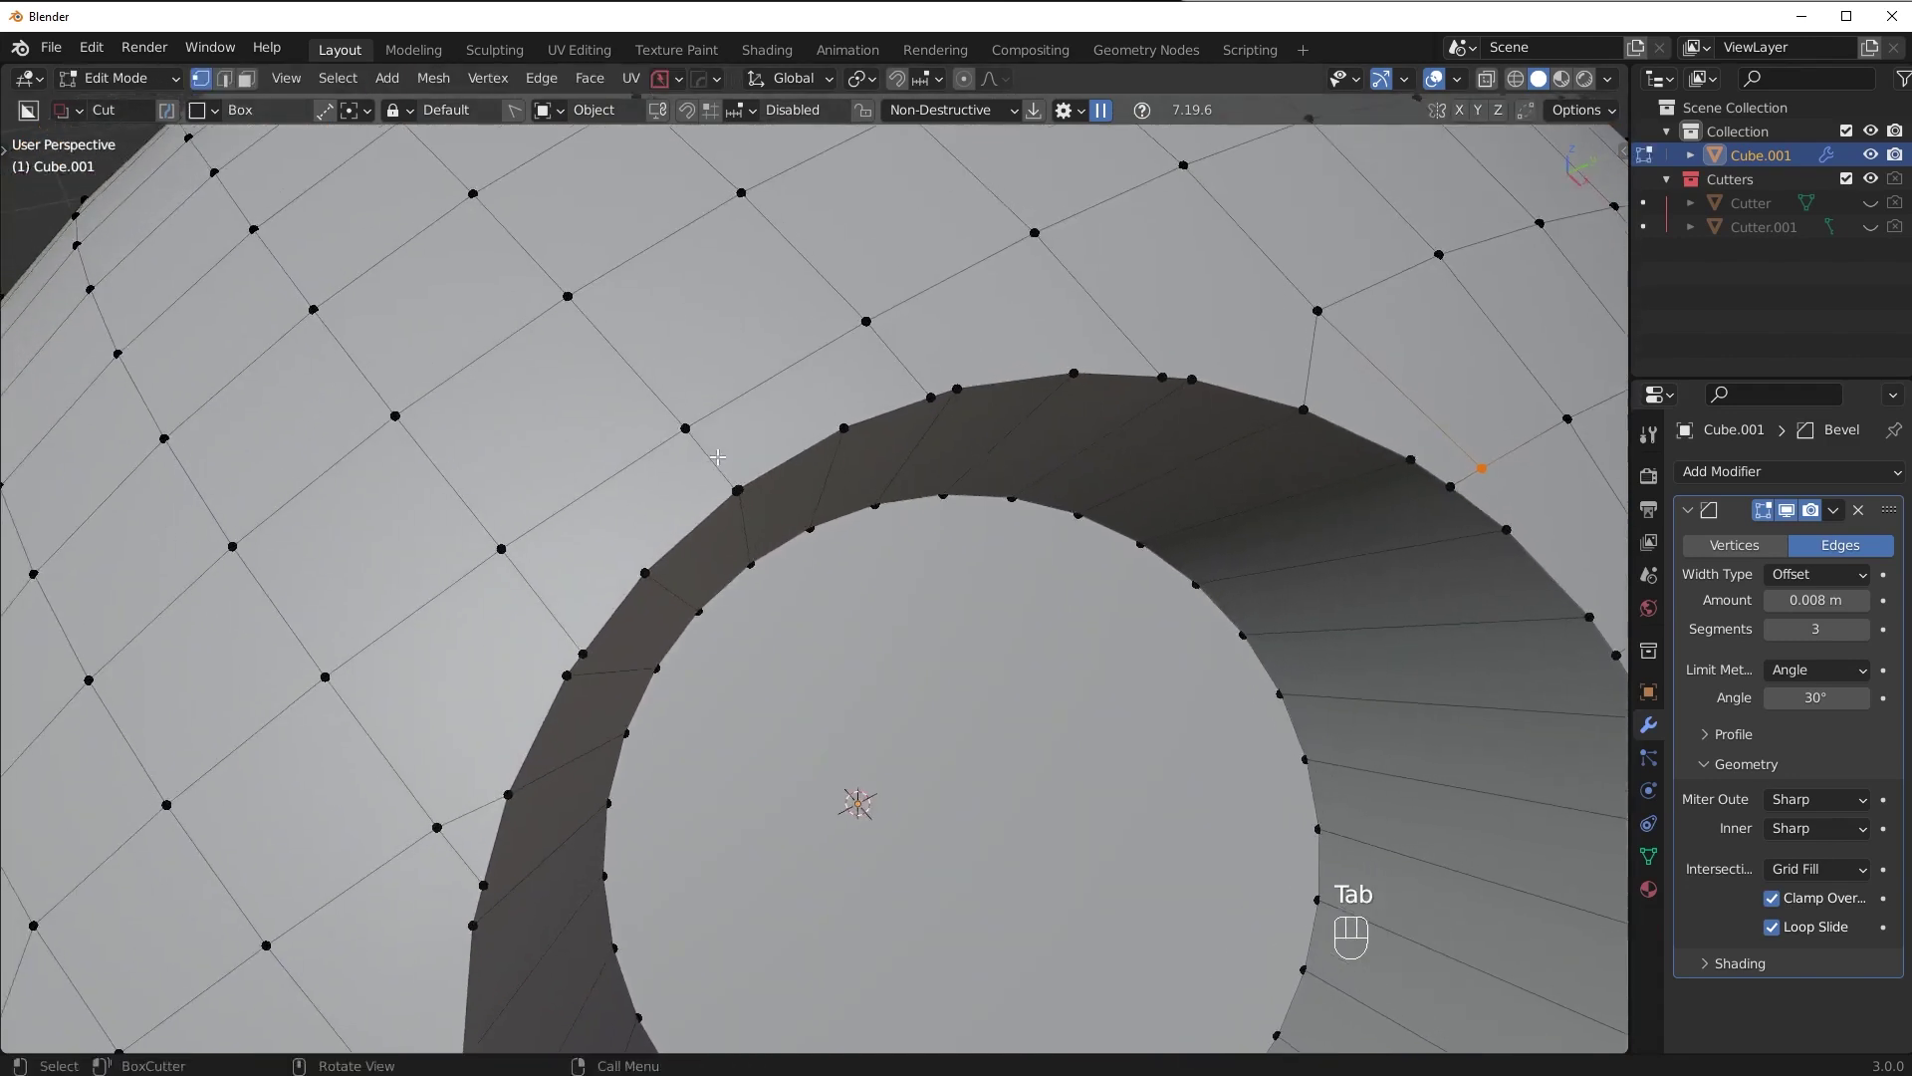
{"action": "left_click", "coordinate": [674, 421], "text": "shift"}
{"action": "key", "text": "shift+1"}
{"action": "key", "text": "Tab"}
- Toggle Clamp Overlap on the bevel again to check for vertices that still limit its width
{"action": "left_click", "coordinate": [1803, 899]}
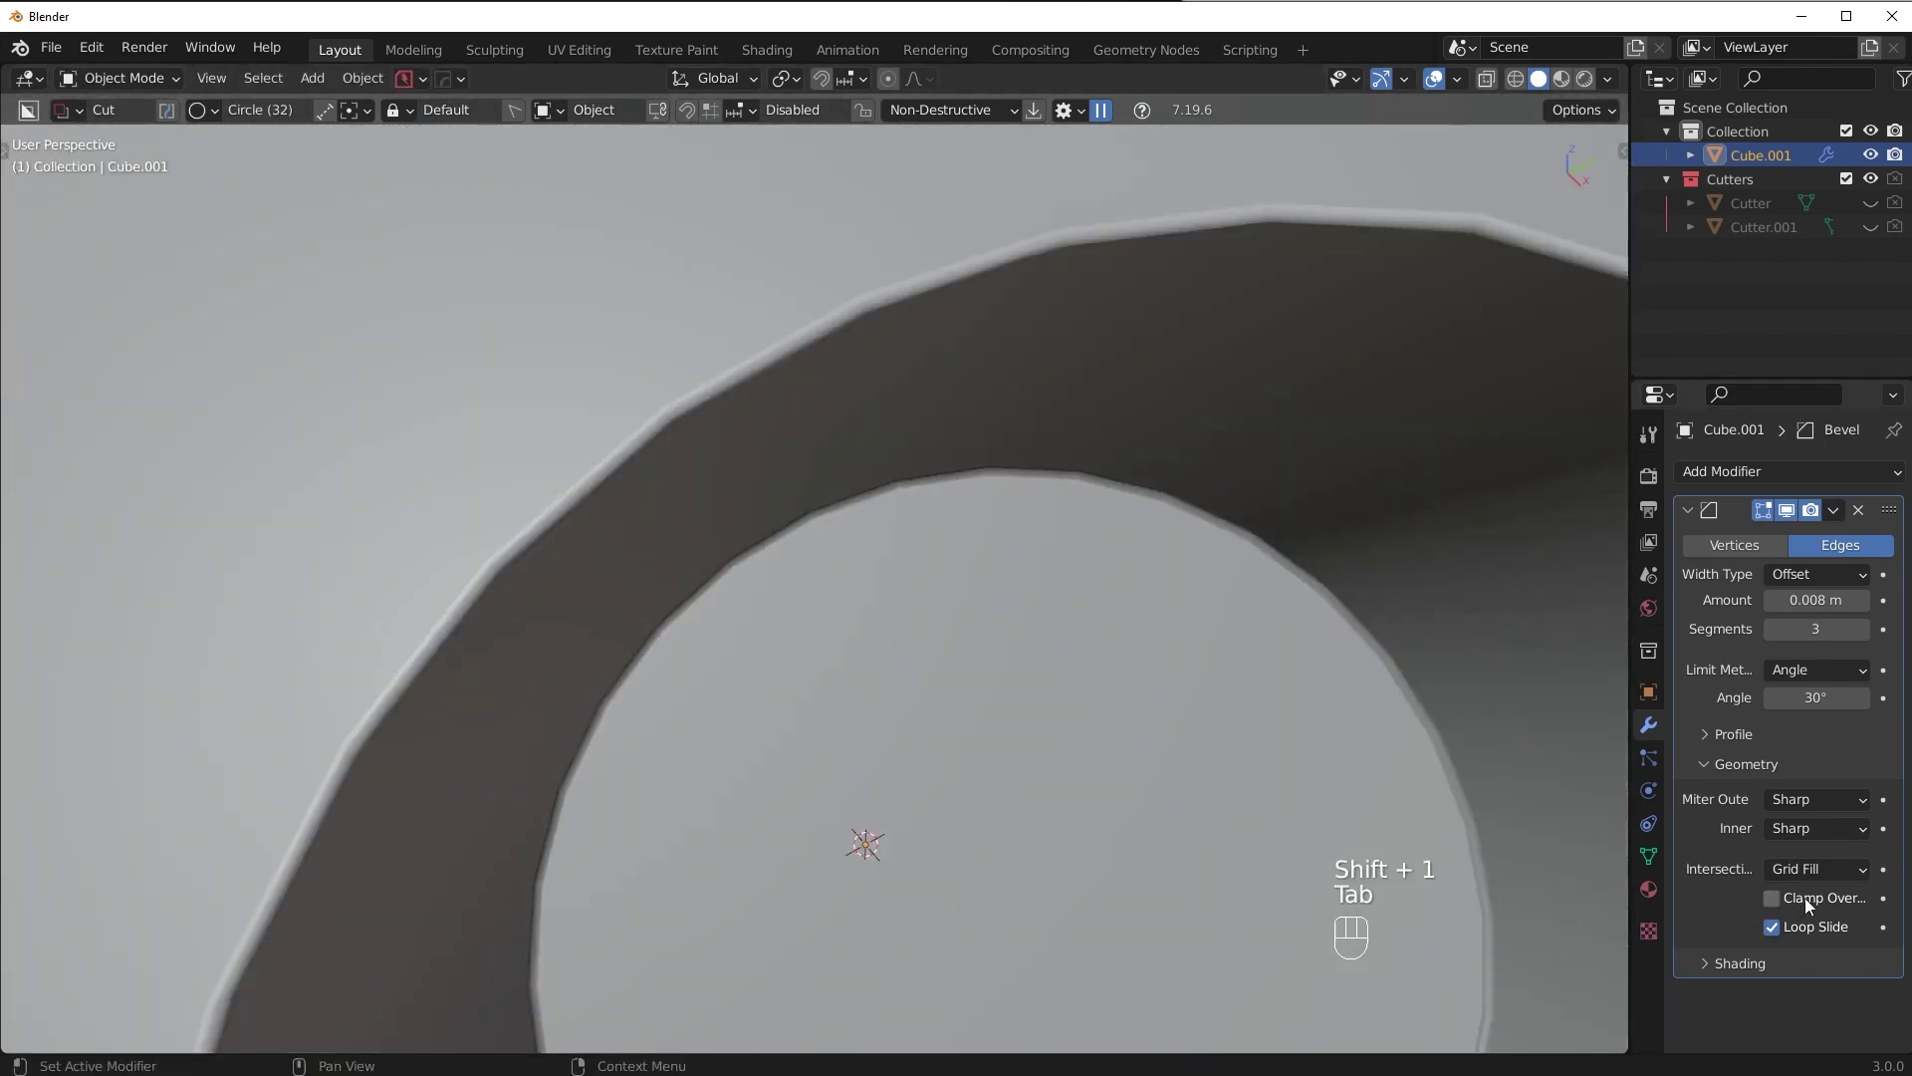
{"action": "scroll", "coordinate": [1255, 658], "scroll_direction": "down", "scroll_amount": 3}
{"action": "middle_click_drag", "start_coordinate": [1146, 657], "coordinate": [937, 418], "text": "shift"}
{"action": "left_click", "coordinate": [1792, 899]}
{"action": "left_click", "coordinate": [1795, 898]}
{"action": "left_click", "coordinate": [1796, 899]}
{"action": "left_click", "coordinate": [1795, 898]}
{"action": "key", "text": "Tab"}
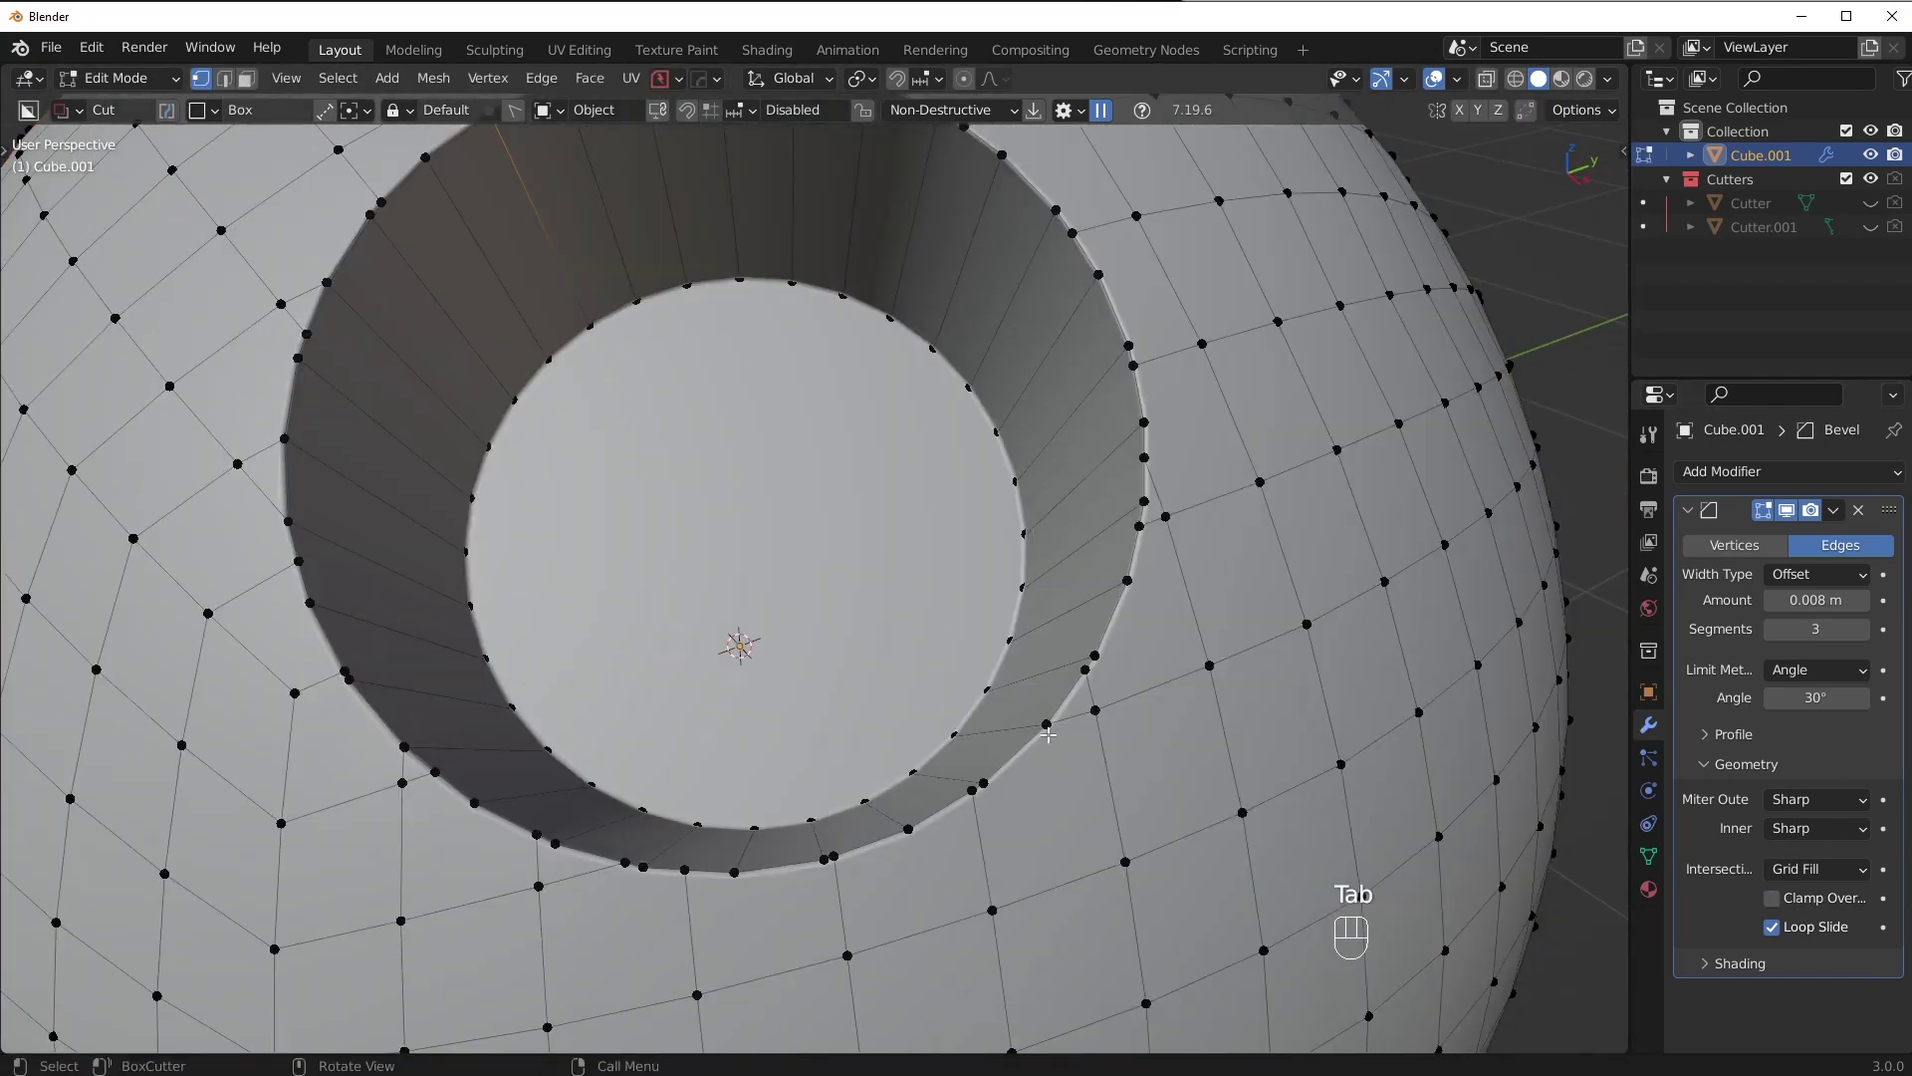
- Locate the crowded vertices on the hole's lower-left rim in the wireframe and merge them with Smart Vert
{"action": "middle_click_drag", "start_coordinate": [1121, 724], "coordinate": [1132, 716], "text": "shift"}
{"action": "middle_click_drag", "start_coordinate": [941, 828], "coordinate": [1004, 767], "text": "shift"}
{"action": "scroll", "coordinate": [996, 773], "scroll_direction": "up", "scroll_amount": 1}
{"action": "key", "text": "Tab"}
{"action": "key", "text": "alt+v"}
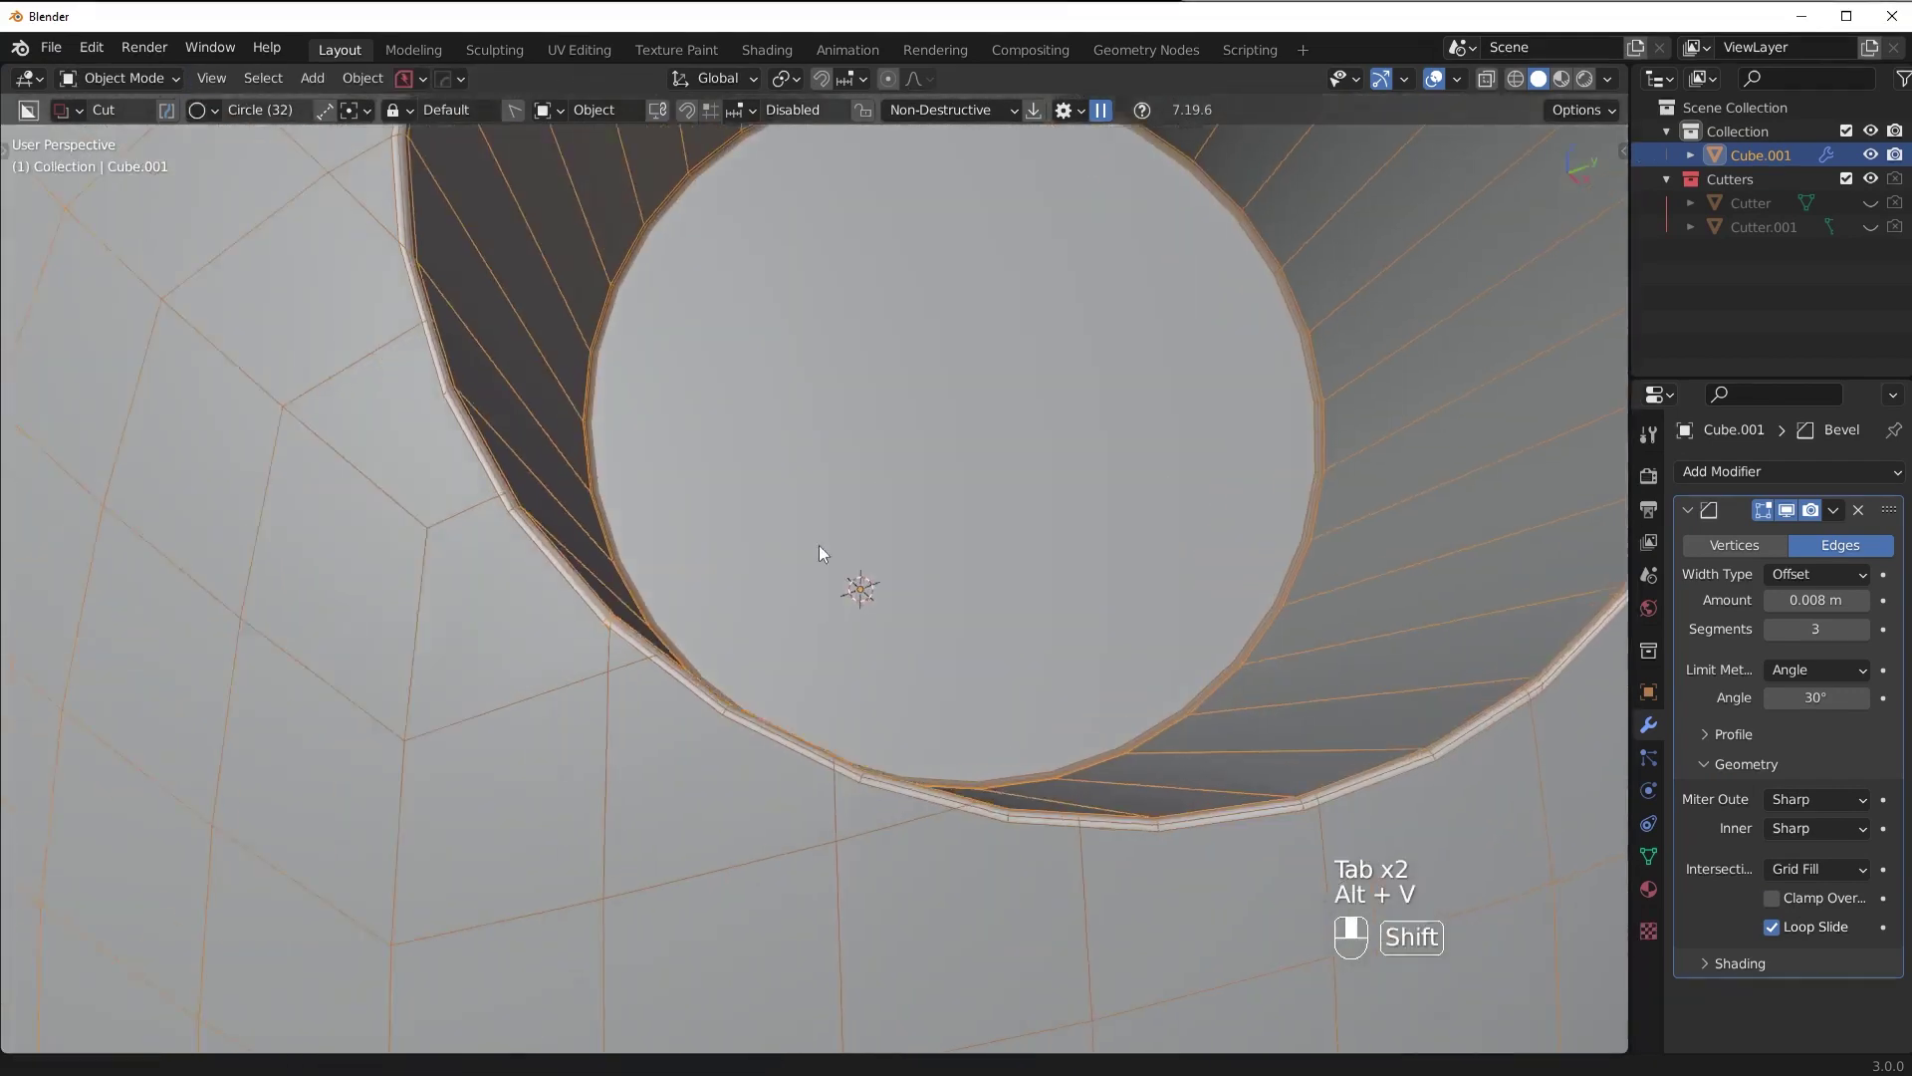
{"action": "middle_click_drag", "start_coordinate": [838, 547], "coordinate": [746, 620]}
{"action": "key", "text": "alt+v"}
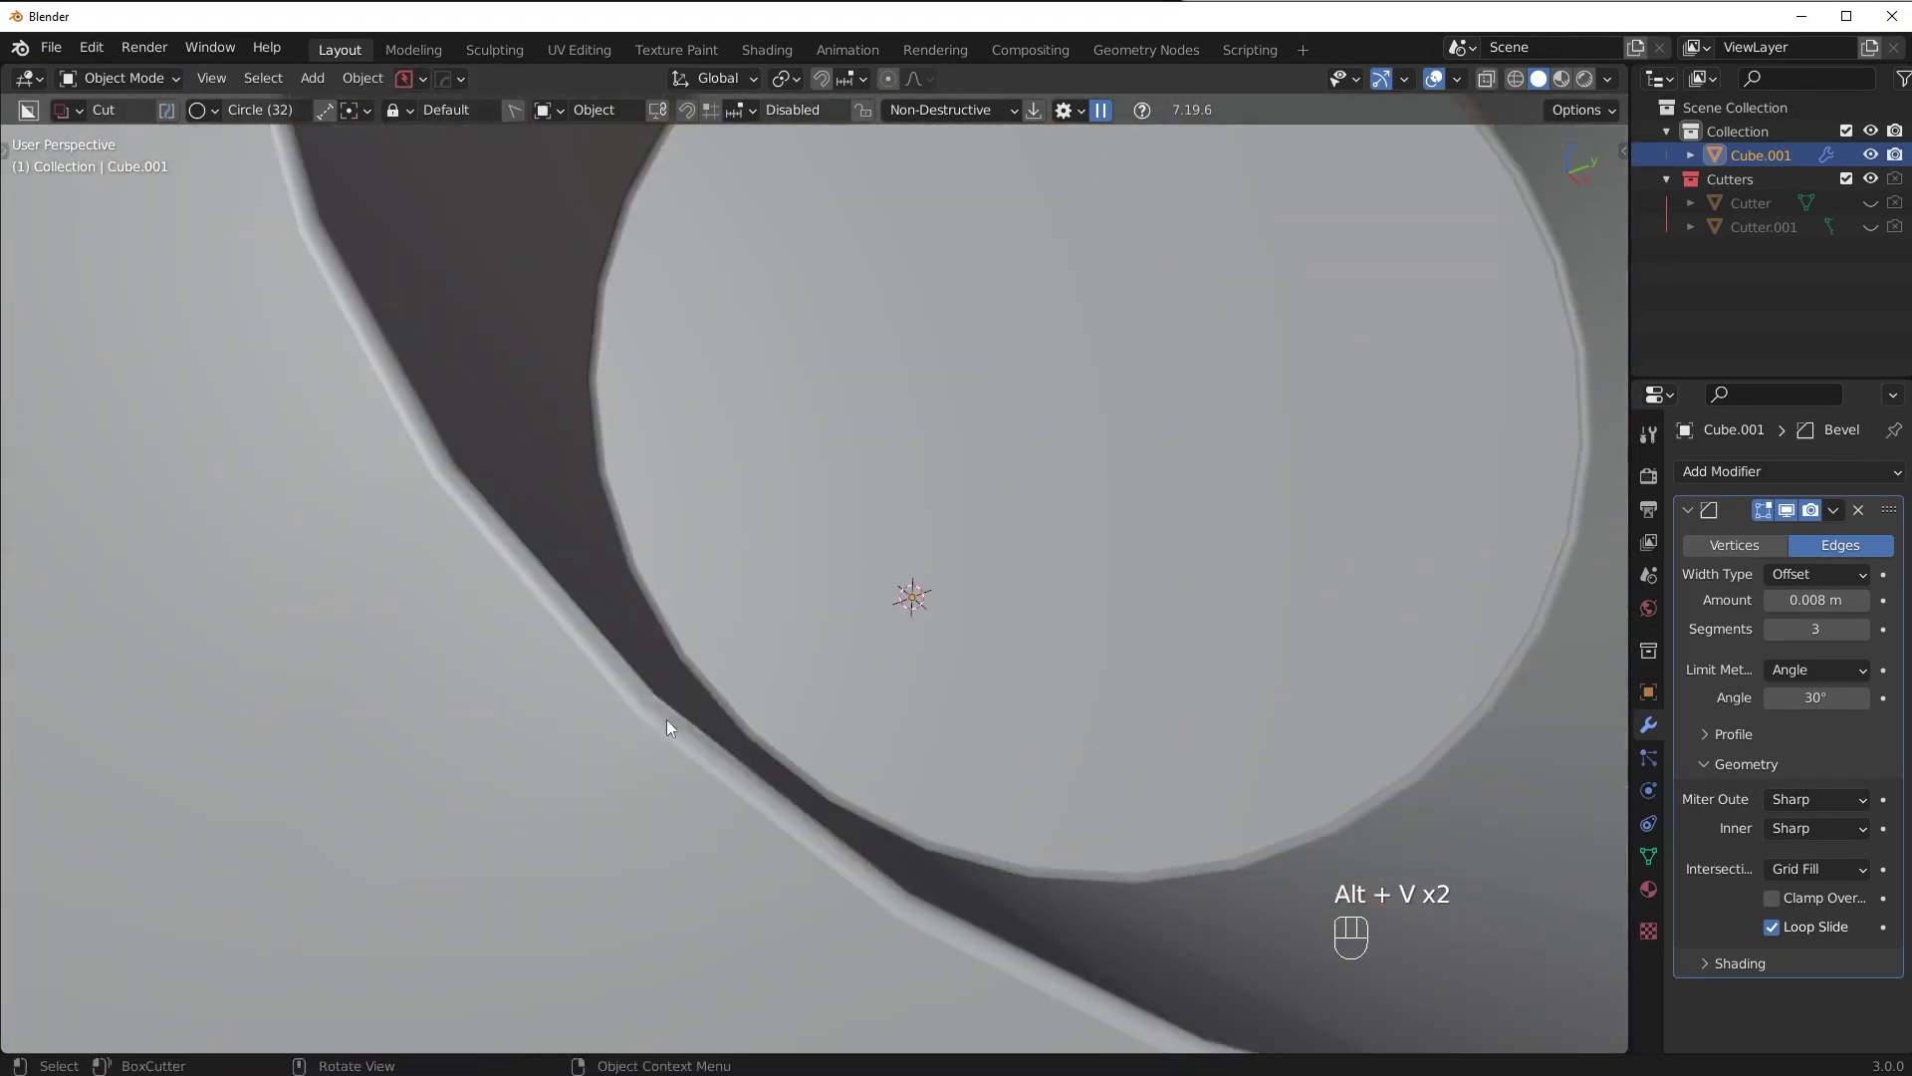
{"action": "key", "text": "Tab"}
{"action": "left_click", "coordinate": [657, 691], "text": "shift"}
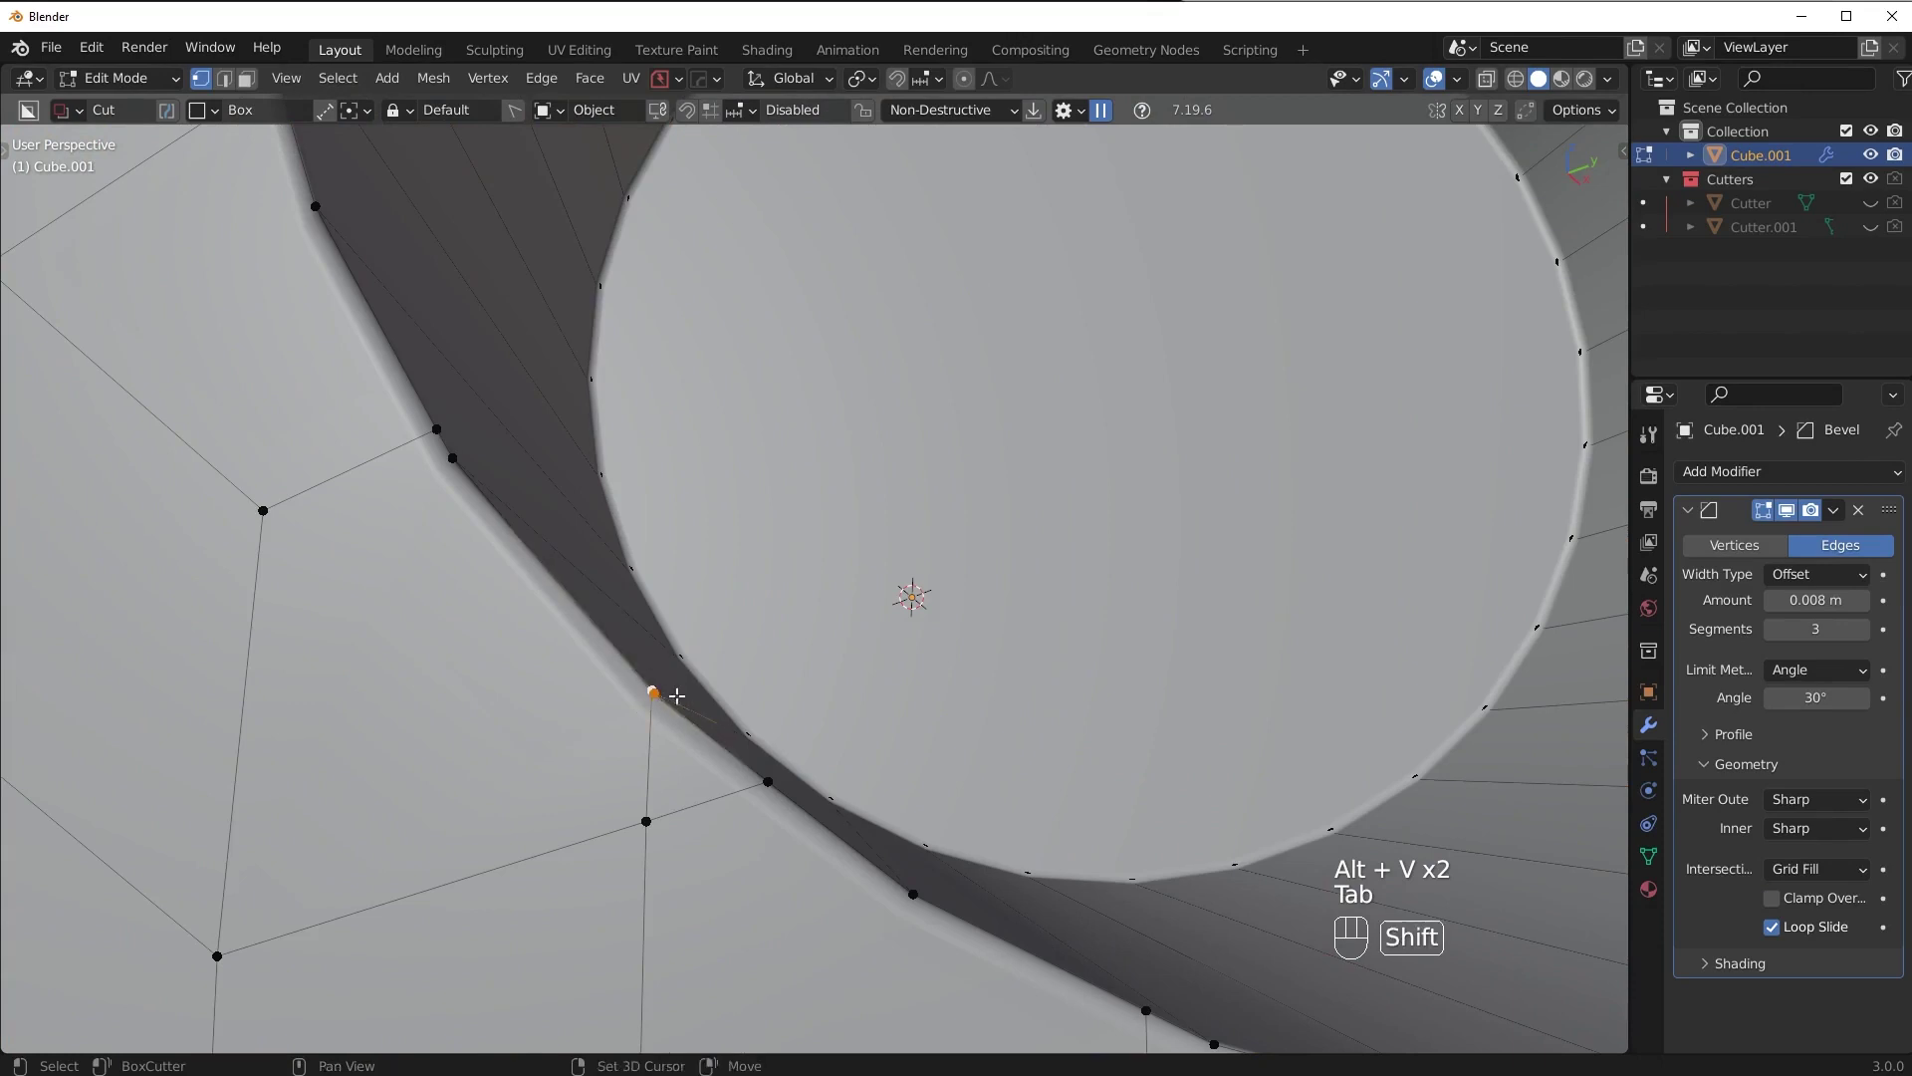
{"action": "key", "text": "shift+1"}
{"action": "scroll", "coordinate": [756, 659], "scroll_direction": "down", "scroll_amount": 2}
{"action": "key", "text": "Tab"}
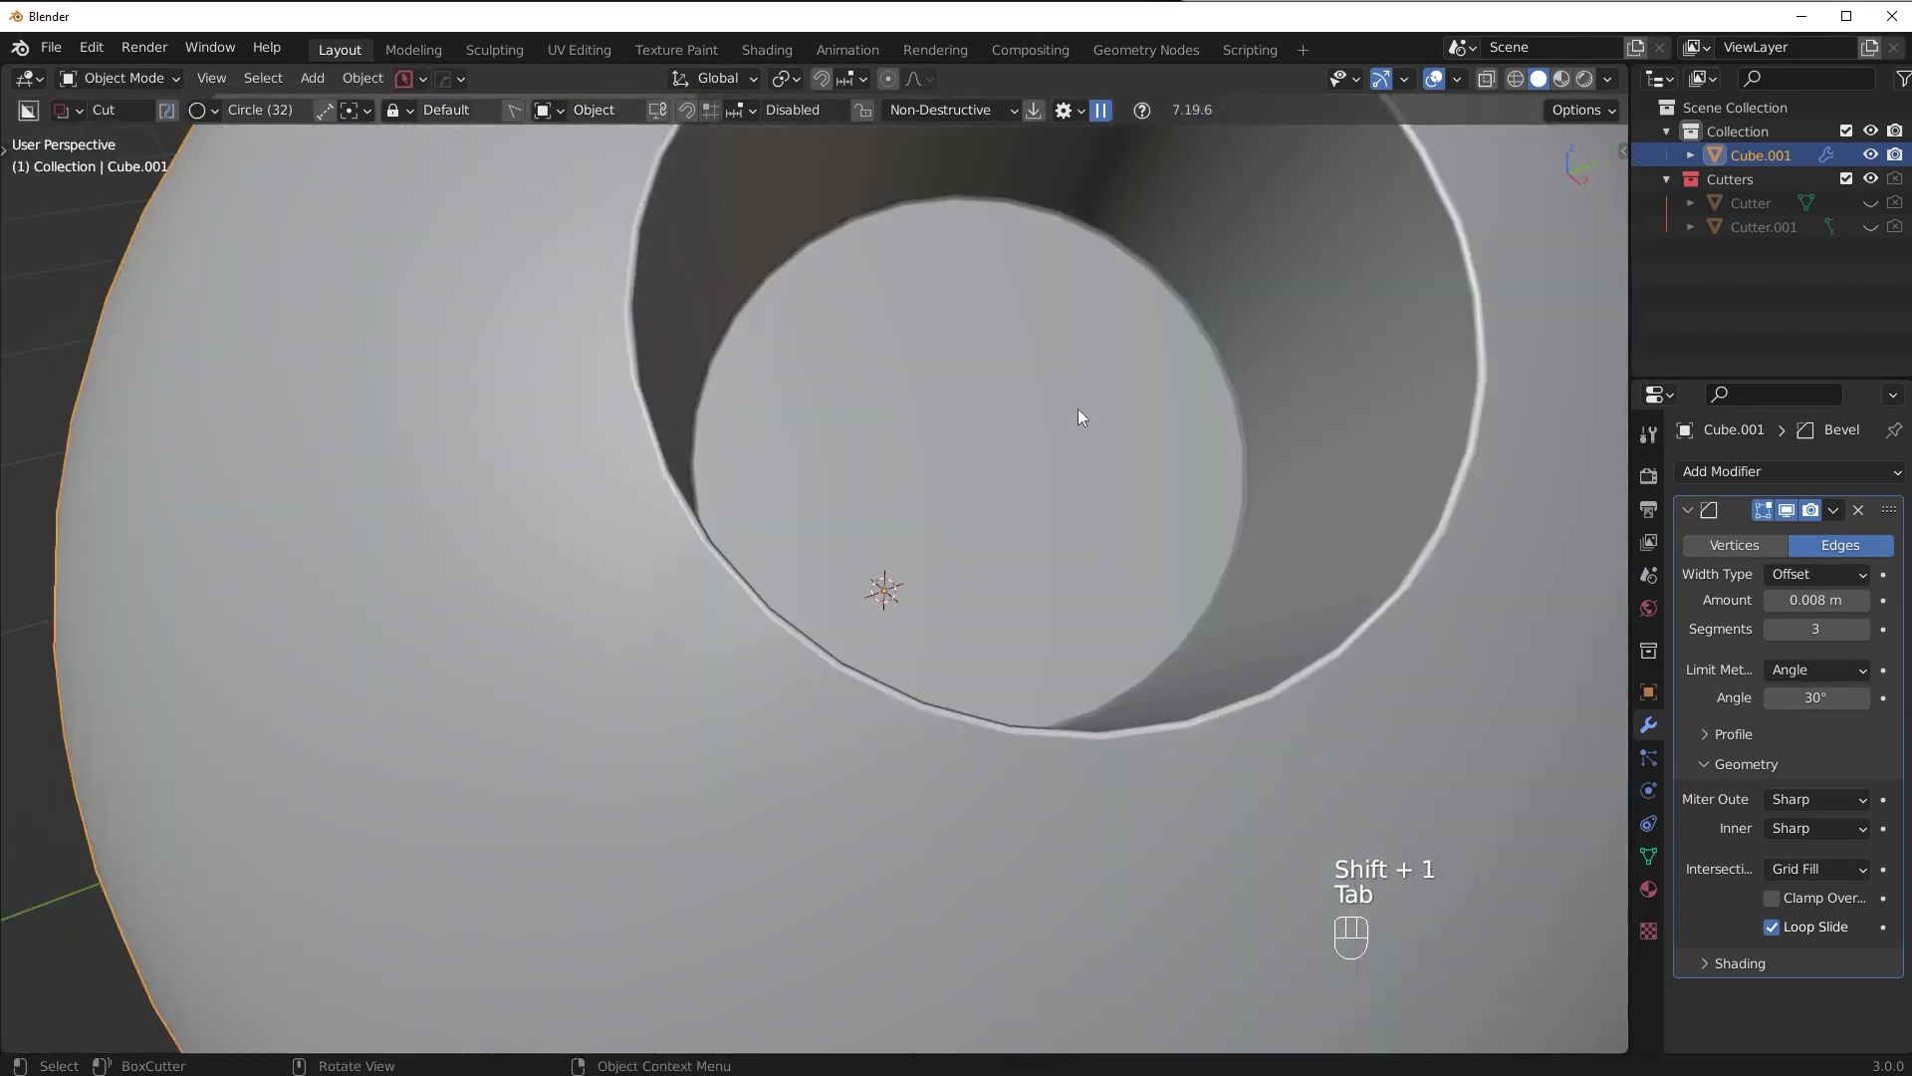
- Enable Clamp Overlap on the bevel and raise its amount to 0.021 m
{"action": "middle_click_drag", "start_coordinate": [1078, 408], "coordinate": [941, 513], "text": "shift"}
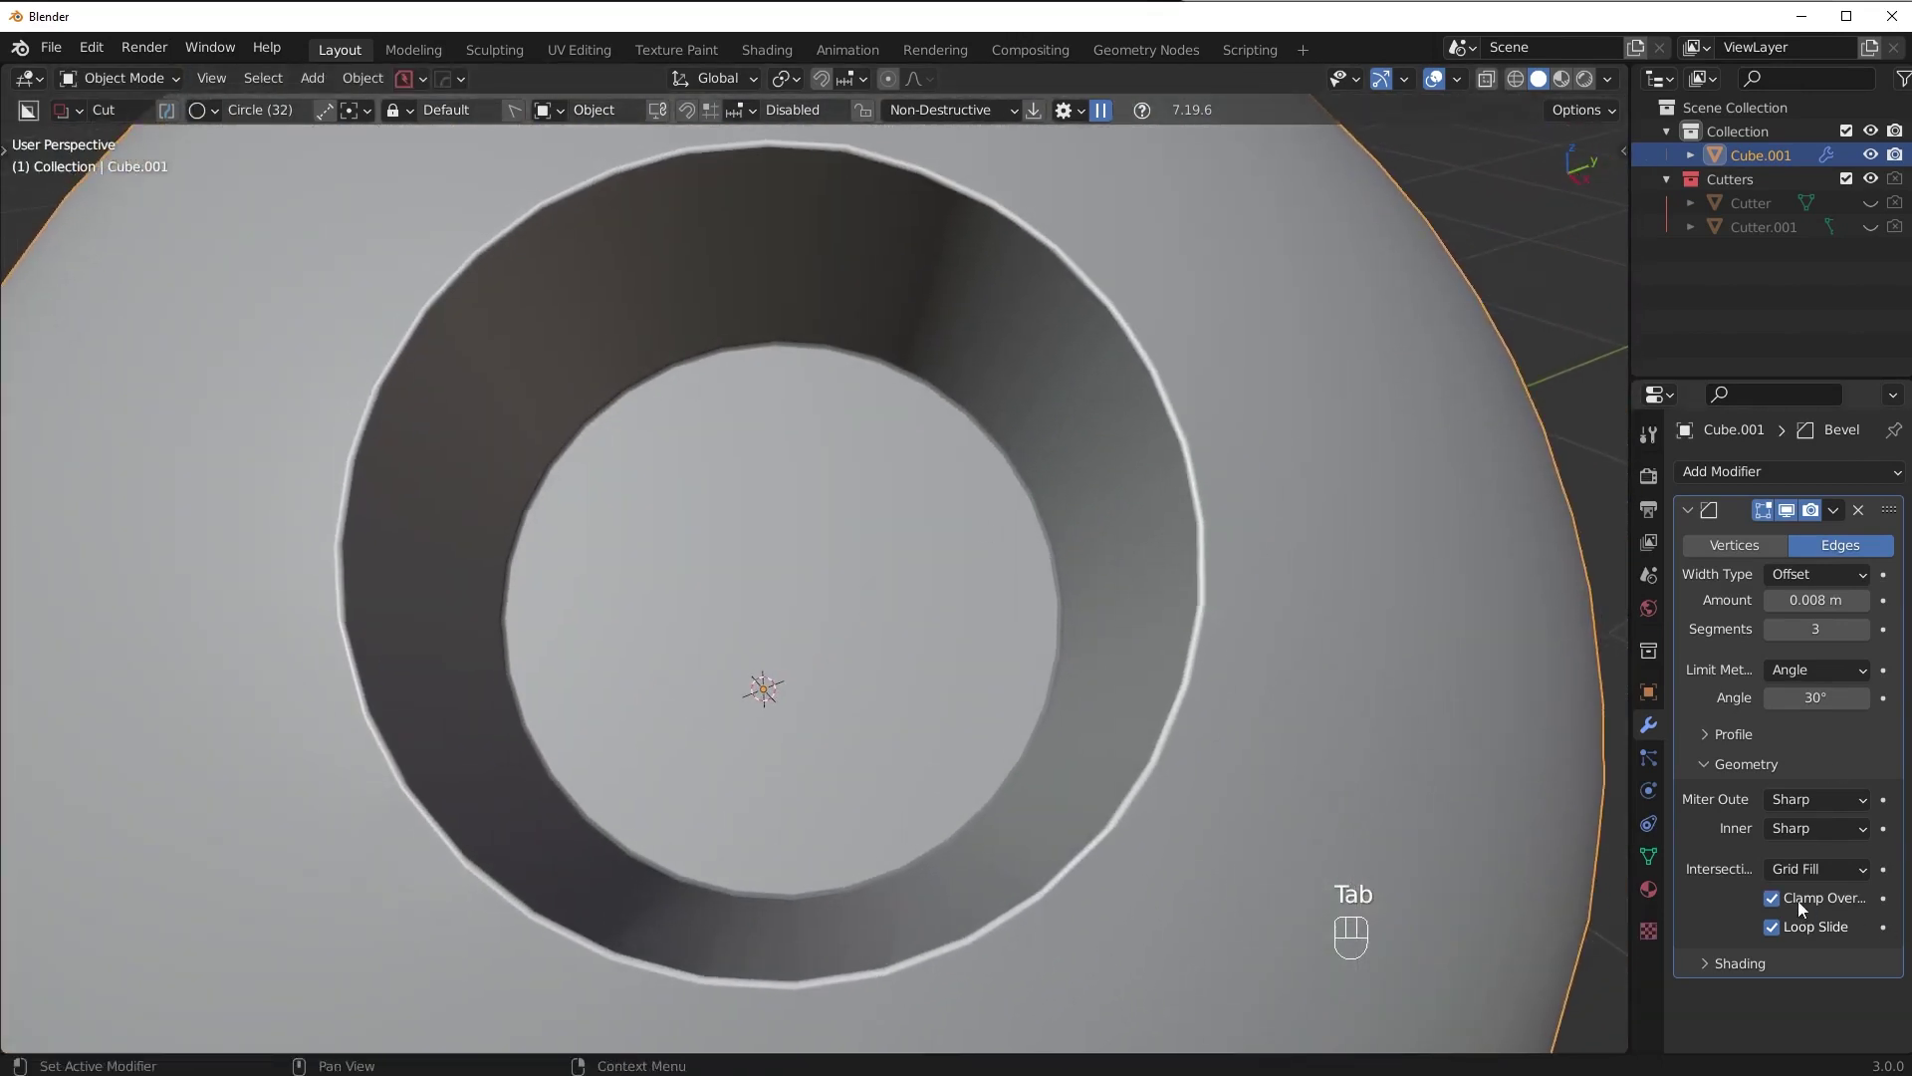
{"action": "left_click", "coordinate": [1805, 902]}
{"action": "left_click_drag", "start_coordinate": [1815, 600], "coordinate": [1862, 599], "text": "shift"}
- Inspect the widened bevel around the hole with the wireframe overlay on and off
{"action": "key", "text": "alt+v"}
{"action": "left_click", "coordinate": [1064, 496]}
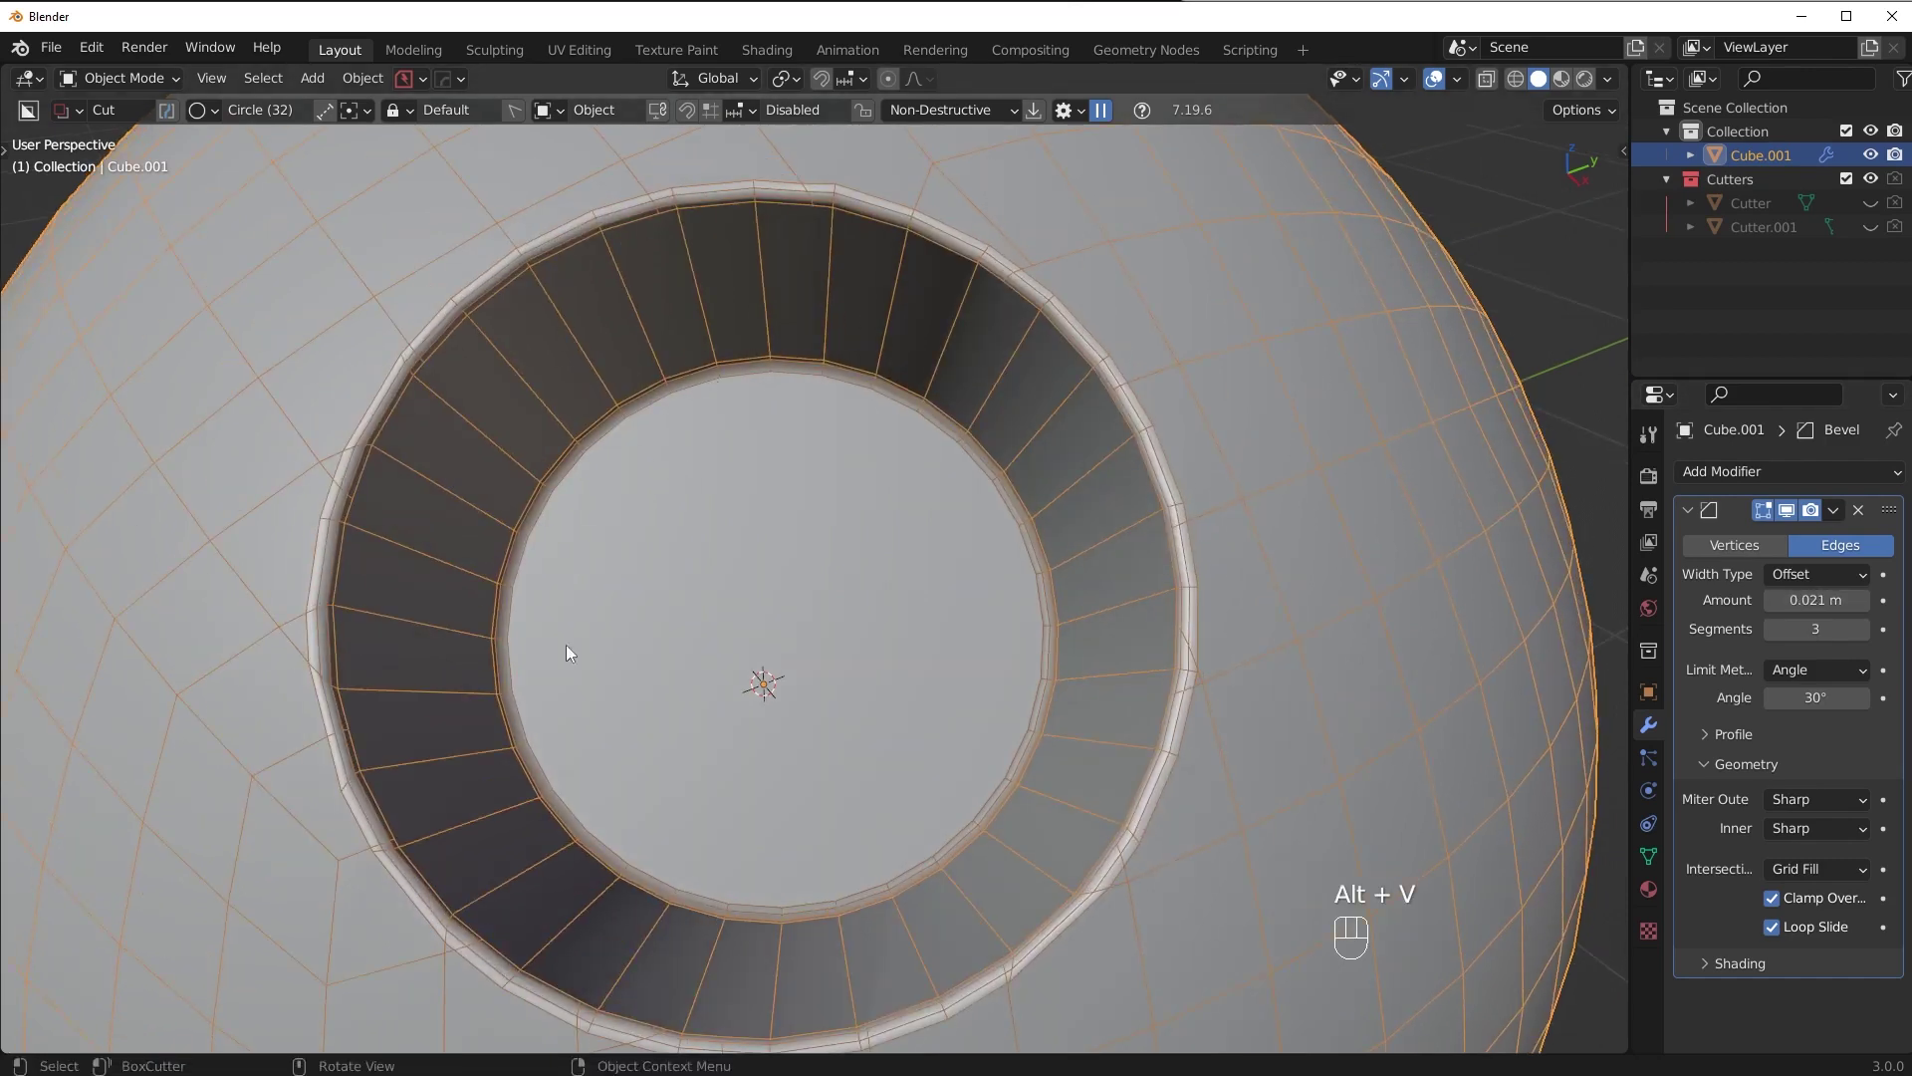
{"action": "scroll", "coordinate": [973, 554], "scroll_direction": "down", "scroll_amount": 2}
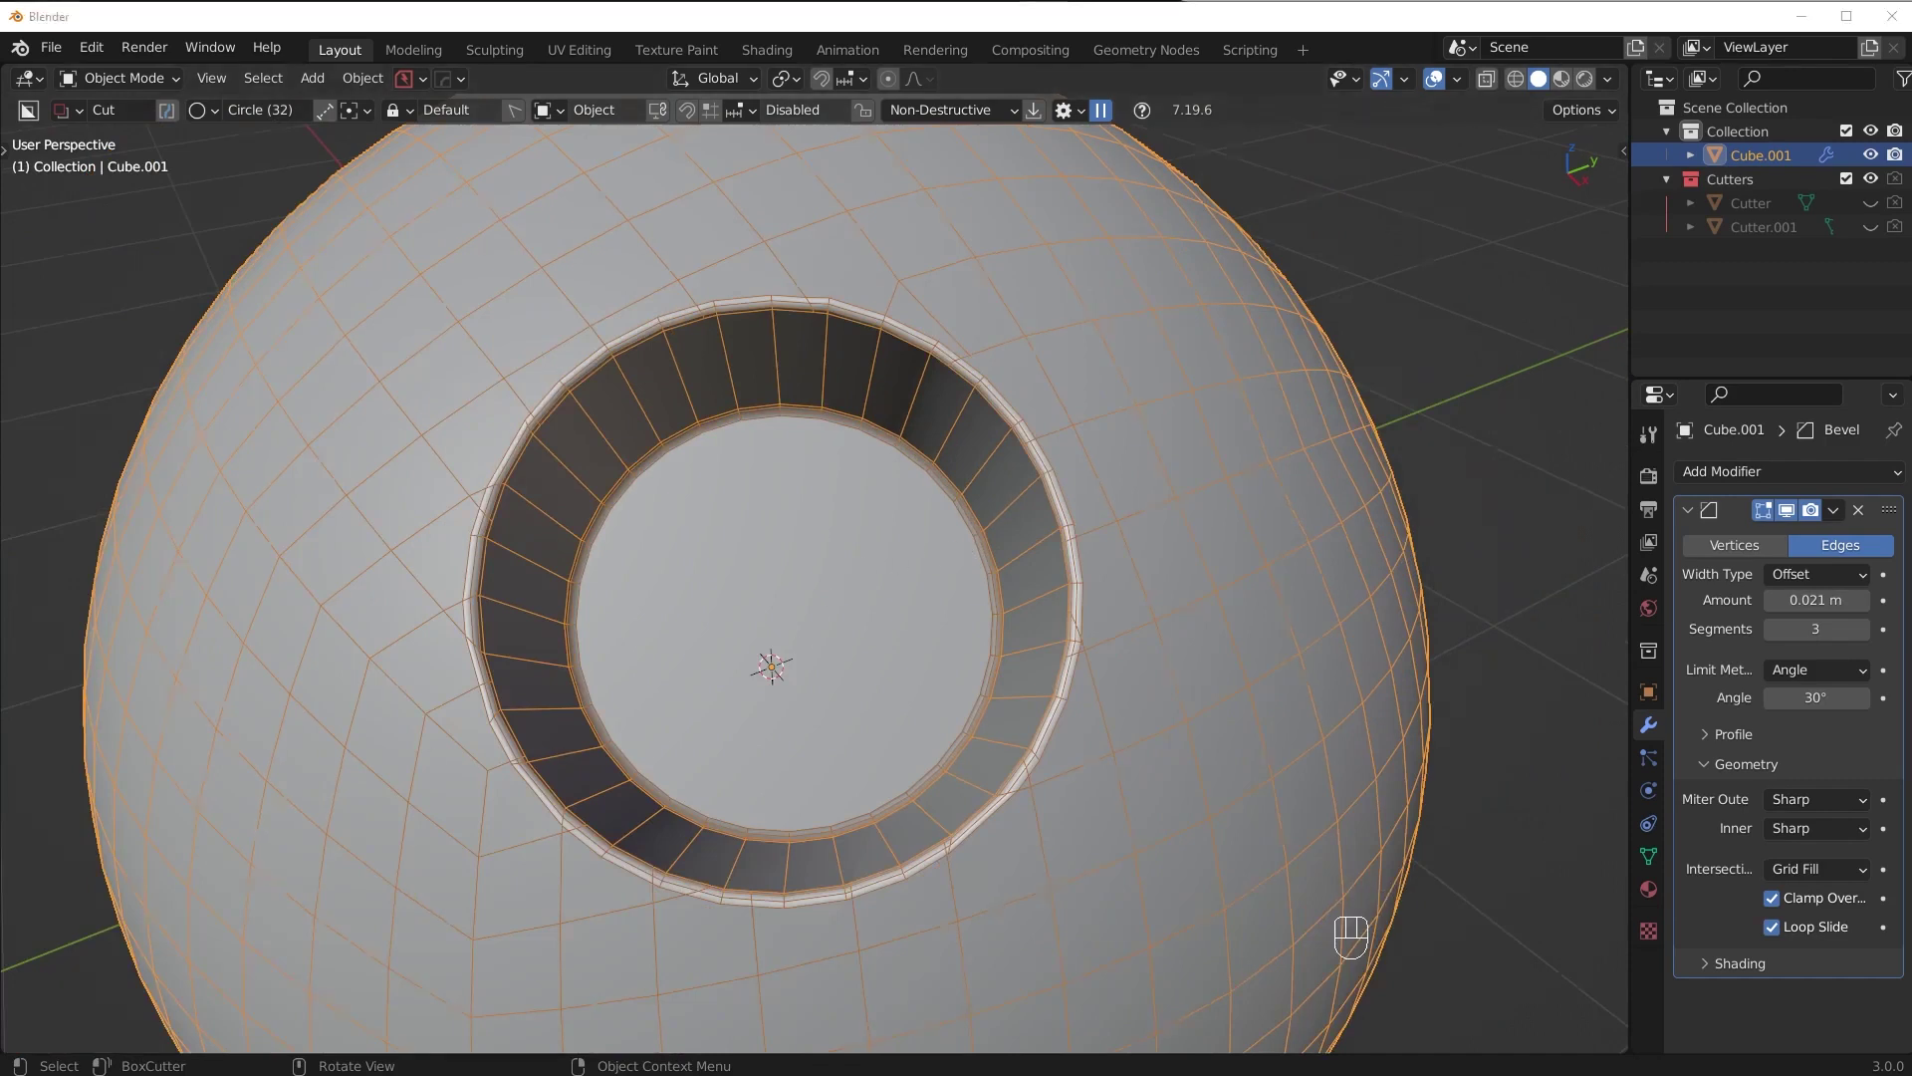
{"action": "middle_click_drag", "start_coordinate": [1040, 560], "coordinate": [1167, 568]}
{"action": "key", "text": "alt+v"}
{"action": "left_click", "coordinate": [1167, 567]}
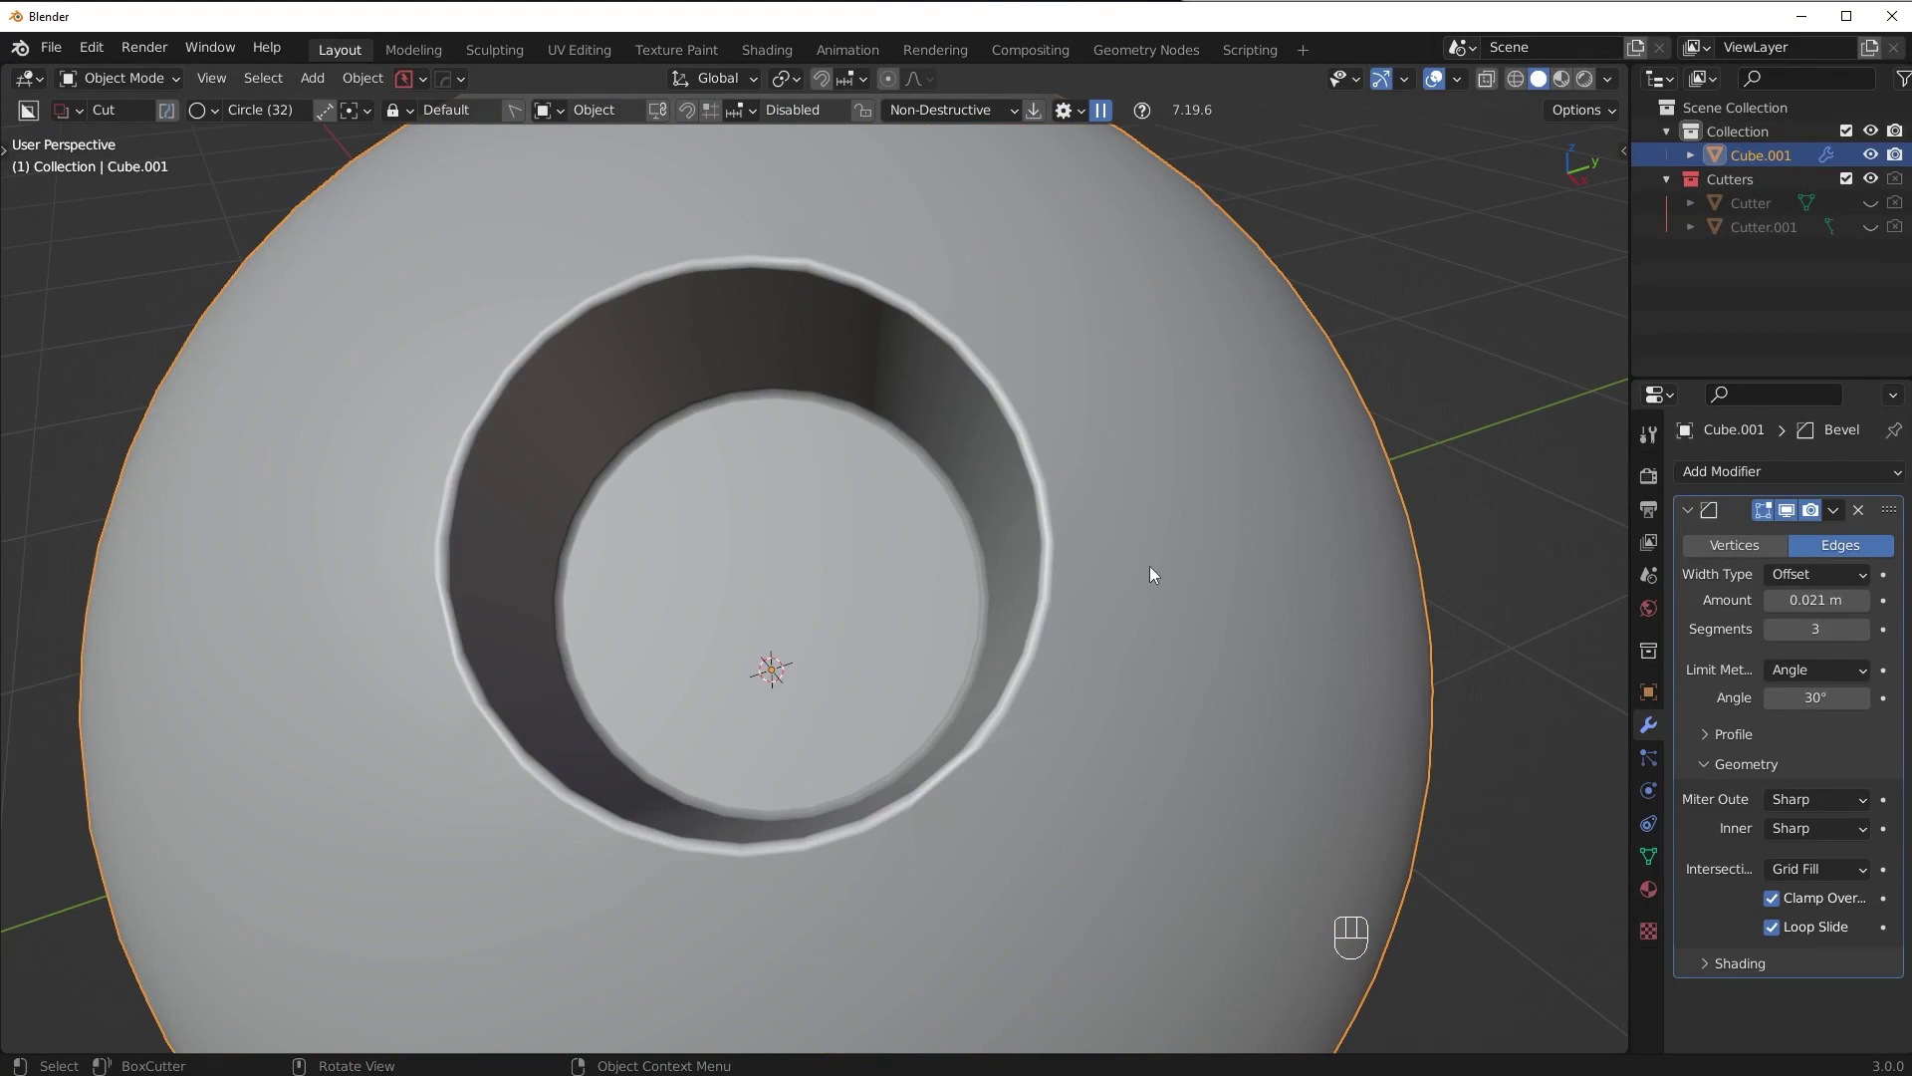
- Undo the manual rim cleanup and the boolean's application, going back to the live boolean with a bevel amount of 0.002 m
{"action": "key", "text": "ctrl+z"}
{"action": "key", "text": "ctrl+z"}
{"action": "key", "text": "ctrl+z"}
{"action": "key", "text": "ctrl+z"}
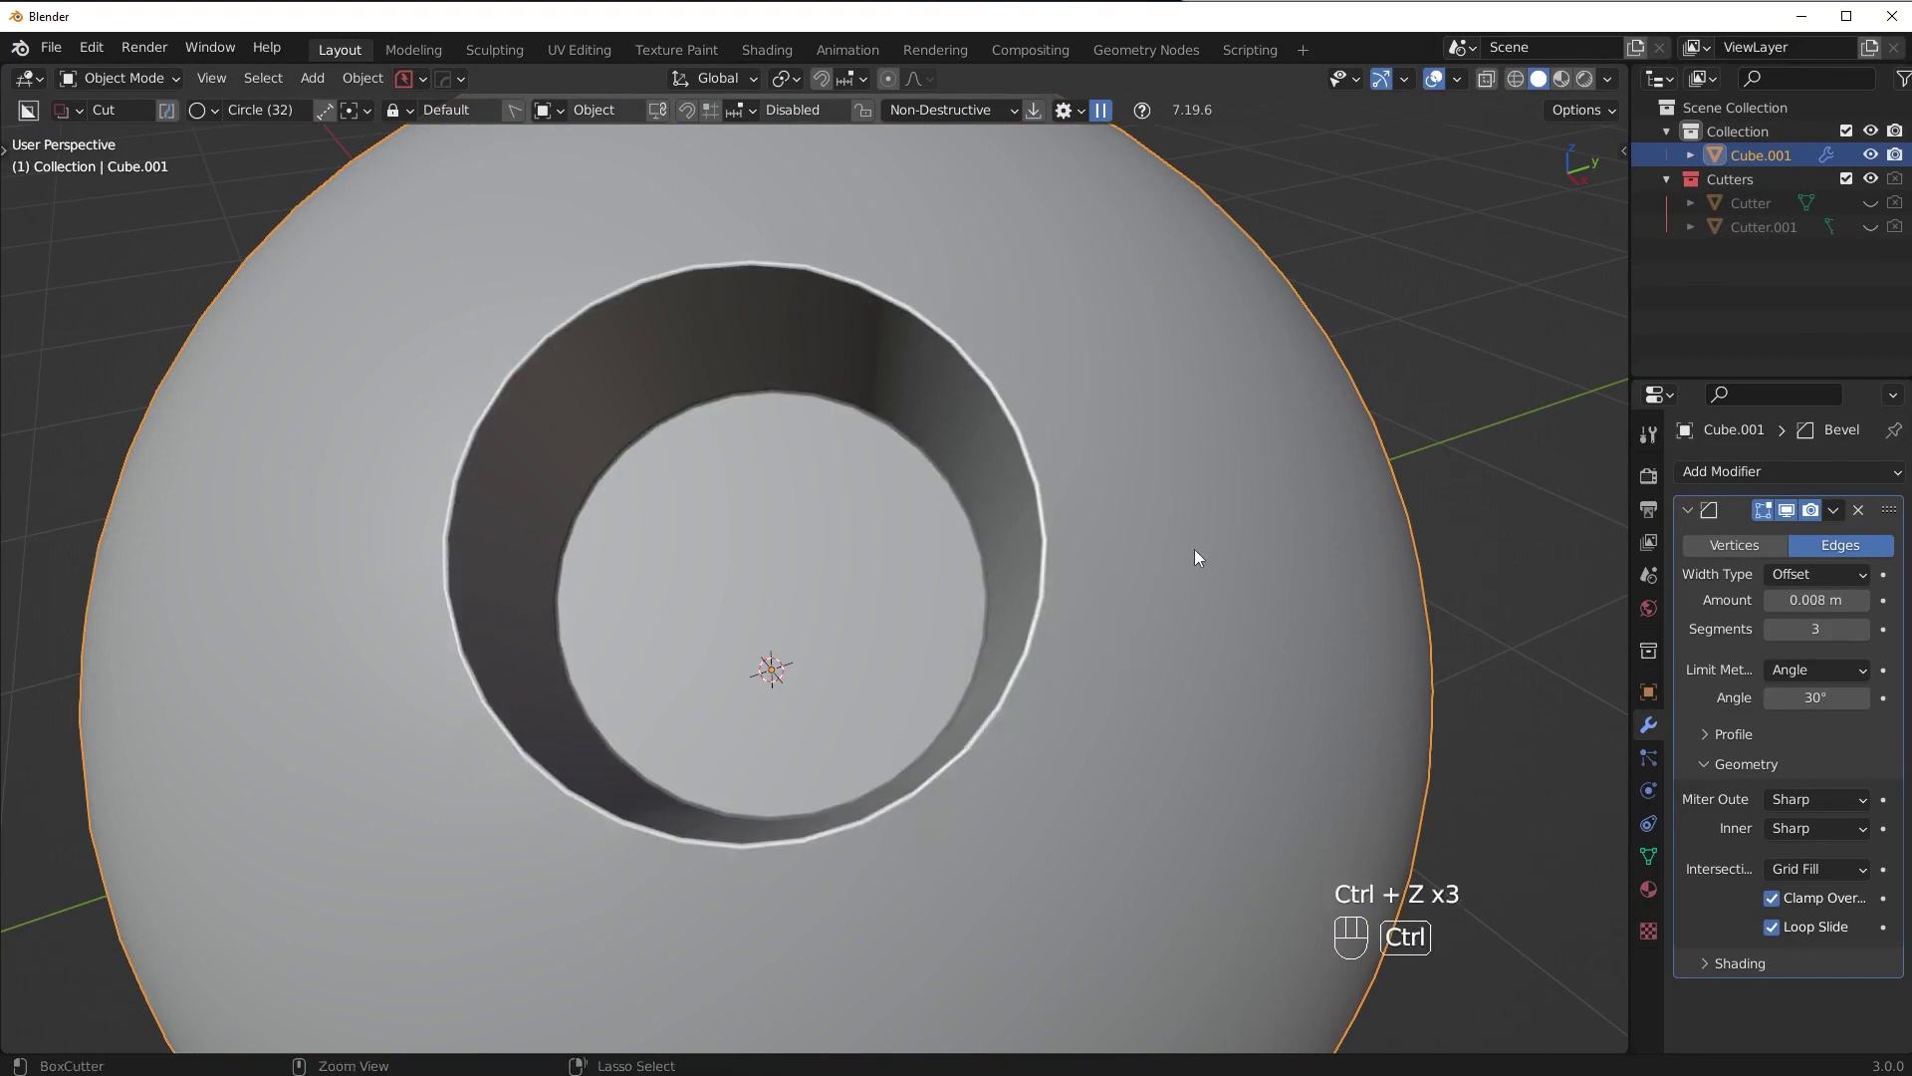
{"action": "key", "text": "ctrl+z"}
{"action": "key", "text": "ctrl+z"}
{"action": "key", "text": "ctrl+z"}
{"action": "key", "text": "ctrl+z"}
{"action": "key", "text": "ctrl+z"}
{"action": "key", "text": "ctrl+z"}
{"action": "key", "text": "ctrl+z"}
{"action": "key", "text": "ctrl+z"}
{"action": "key", "text": "ctrl+z"}
{"action": "key", "text": "ctrl+z"}
{"action": "key", "text": "ctrl+z"}
{"action": "key", "text": "ctrl+z"}
{"action": "key", "text": "ctrl+z"}
{"action": "key", "text": "ctrl+z"}
{"action": "key", "text": "ctrl+z"}
{"action": "key", "text": "ctrl+z"}
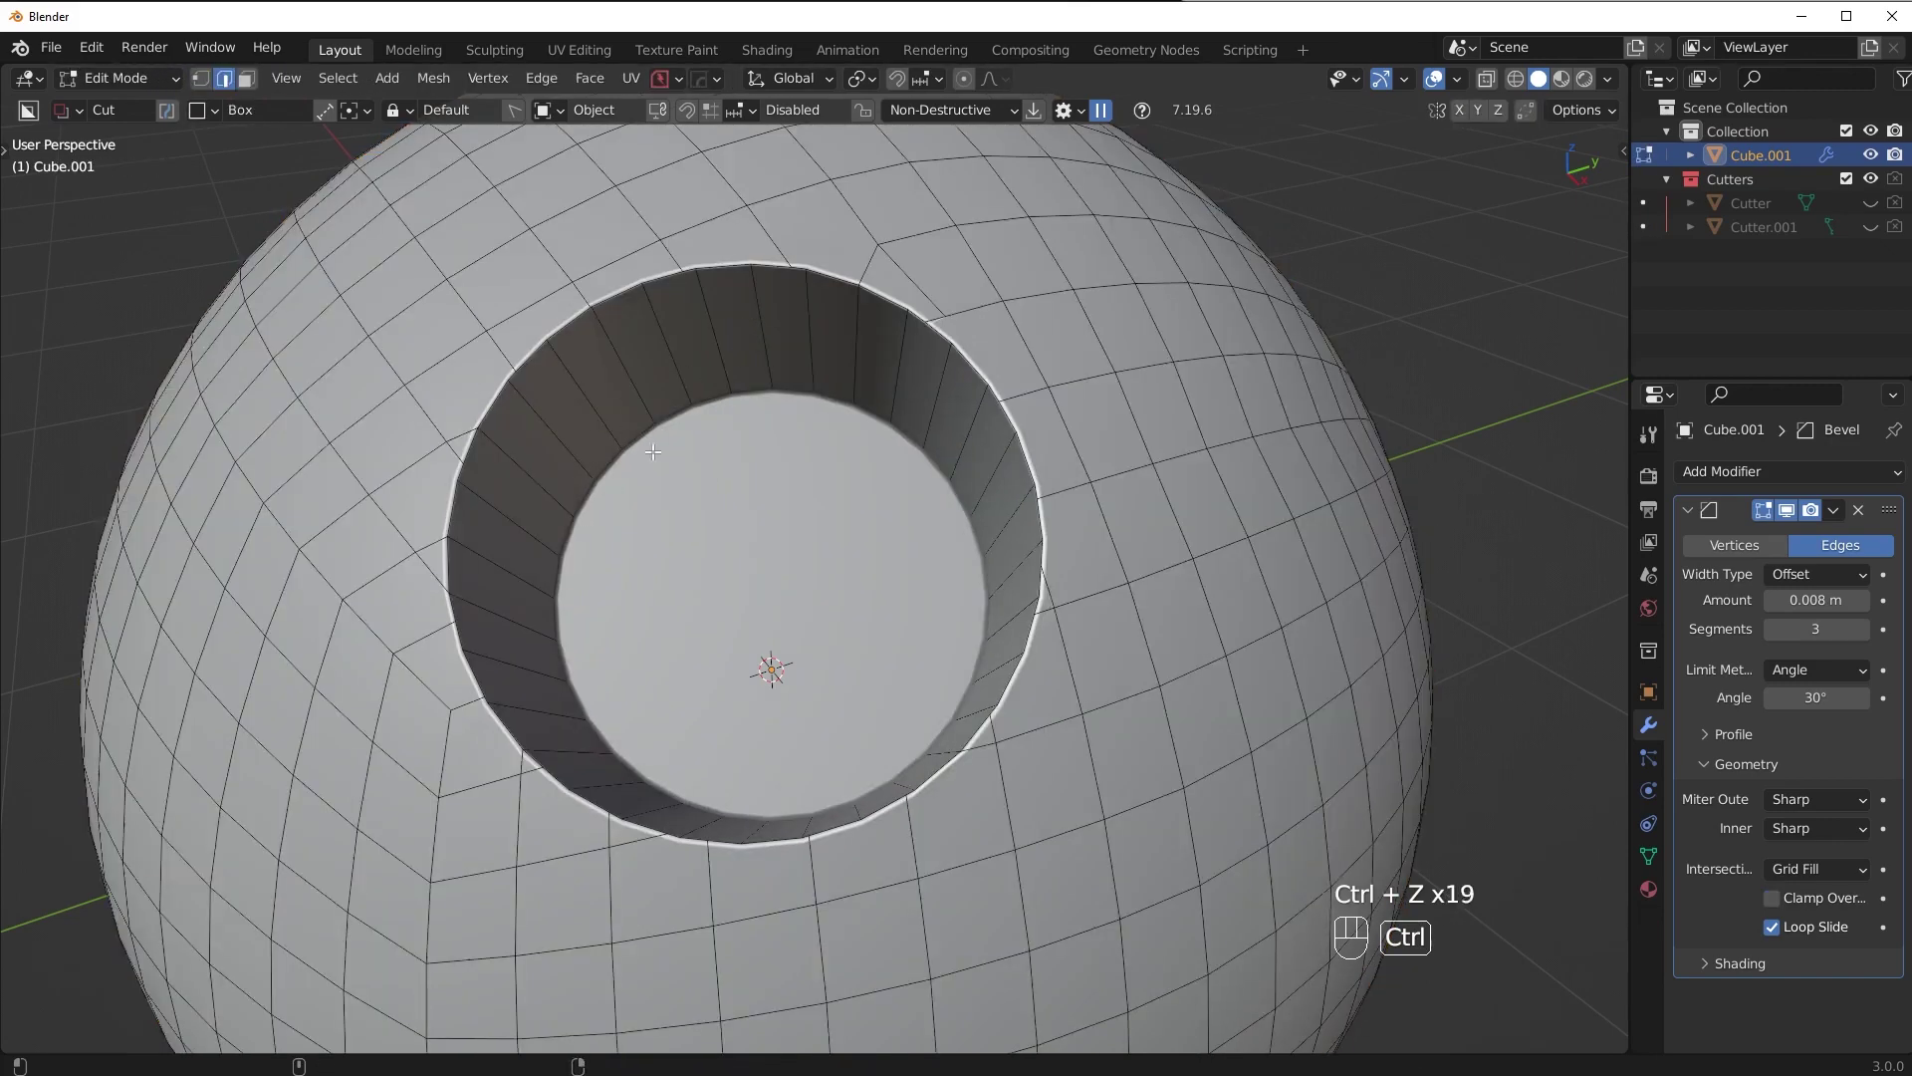
{"action": "key", "text": "ctrl+z"}
{"action": "key", "text": "ctrl+z"}
{"action": "key", "text": "ctrl+z"}
{"action": "key", "text": "ctrl+z"}
{"action": "key", "text": "ctrl+z"}
{"action": "key", "text": "ctrl+z"}
{"action": "key", "text": "ctrl+z"}
{"action": "key", "text": "ctrl+z"}
{"action": "key", "text": "ctrl+z"}
{"action": "key", "text": "ctrl+z"}
{"action": "key", "text": "ctrl+z"}
{"action": "key", "text": "ctrl+z"}
{"action": "key", "text": "ctrl+z"}
{"action": "key", "text": "ctrl+z"}
{"action": "key", "text": "ctrl+z"}
{"action": "key", "text": "ctrl+z"}
{"action": "key", "text": "ctrl+z"}
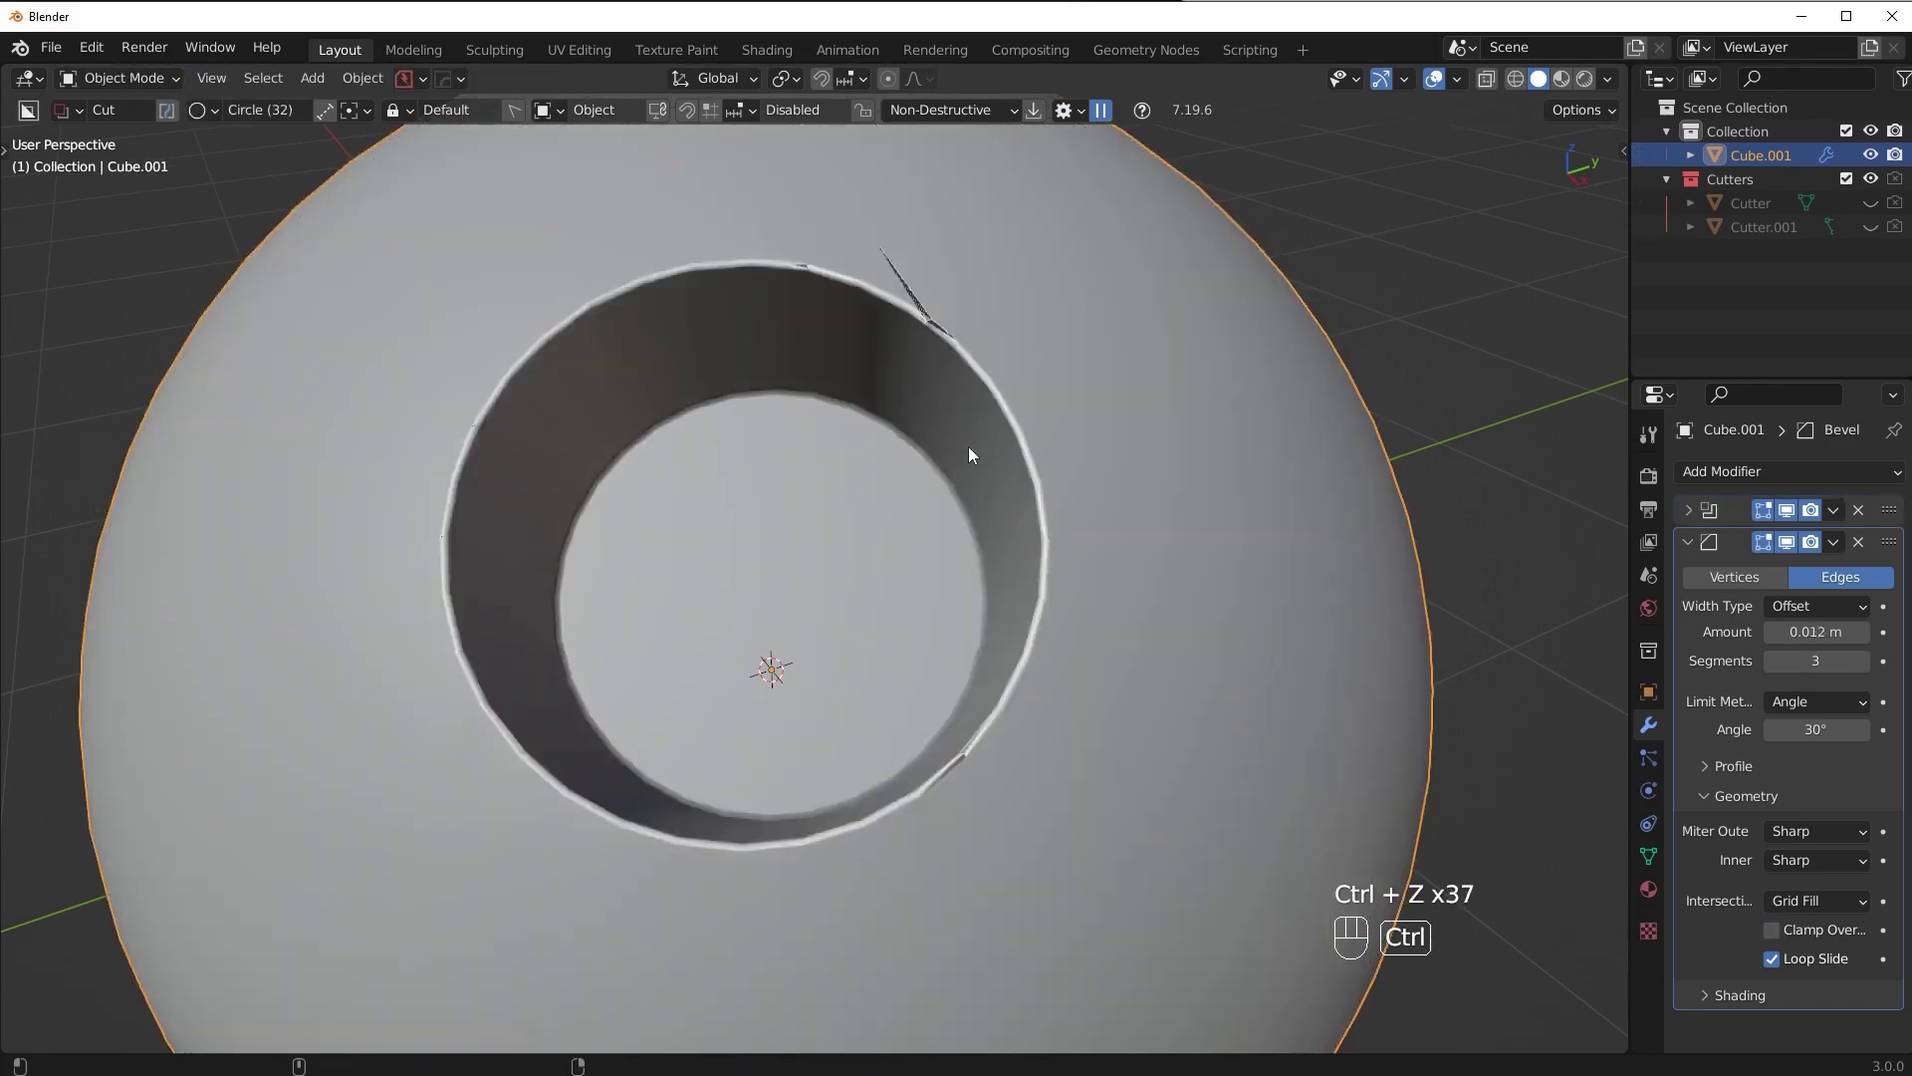
{"action": "key", "text": "ctrl+shift+z"}
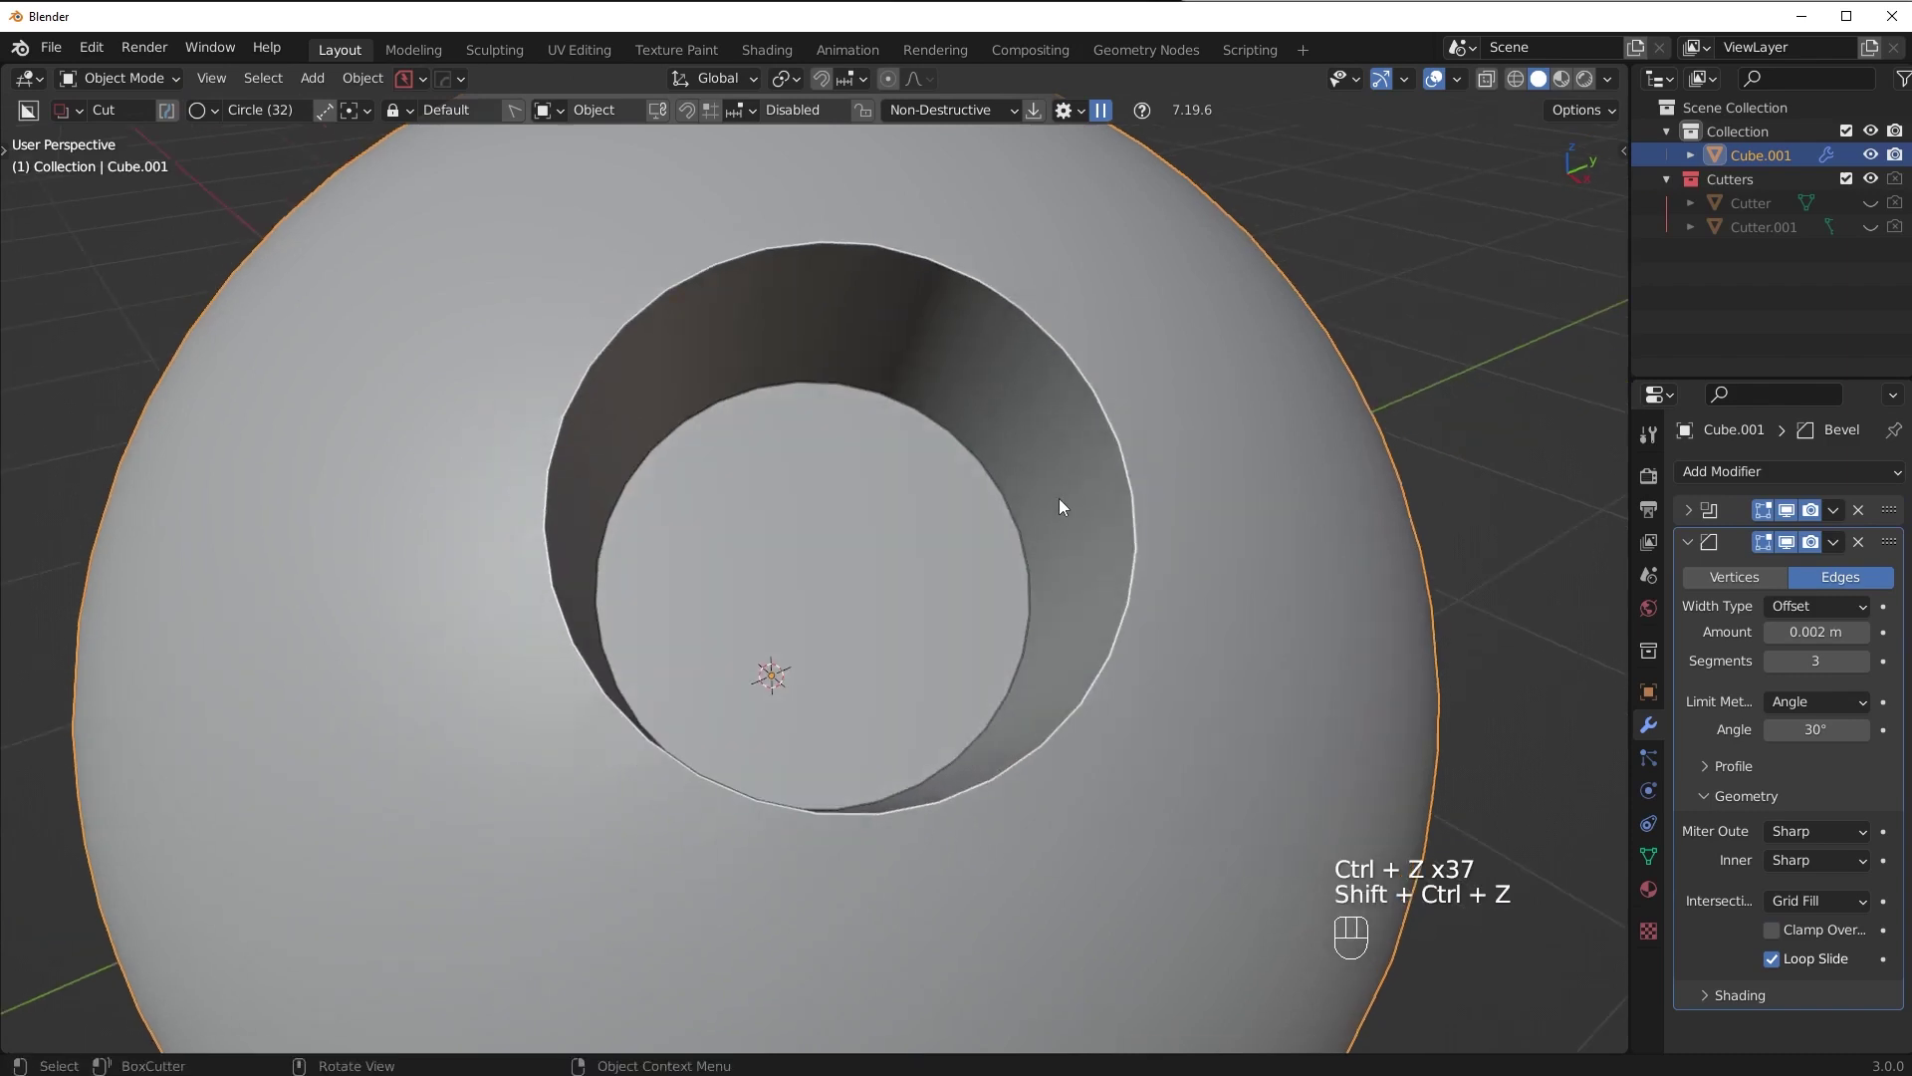
- Examine the uncleaned topology around the hole's rim, including its left side, in the wireframe overlay
{"action": "middle_click_drag", "start_coordinate": [1060, 499], "coordinate": [1062, 535]}
{"action": "scroll", "coordinate": [1061, 535], "scroll_direction": "up", "scroll_amount": 1}
{"action": "key", "text": "Tab"}
{"action": "middle_click_drag", "start_coordinate": [1145, 586], "coordinate": [1071, 670], "text": "shift"}
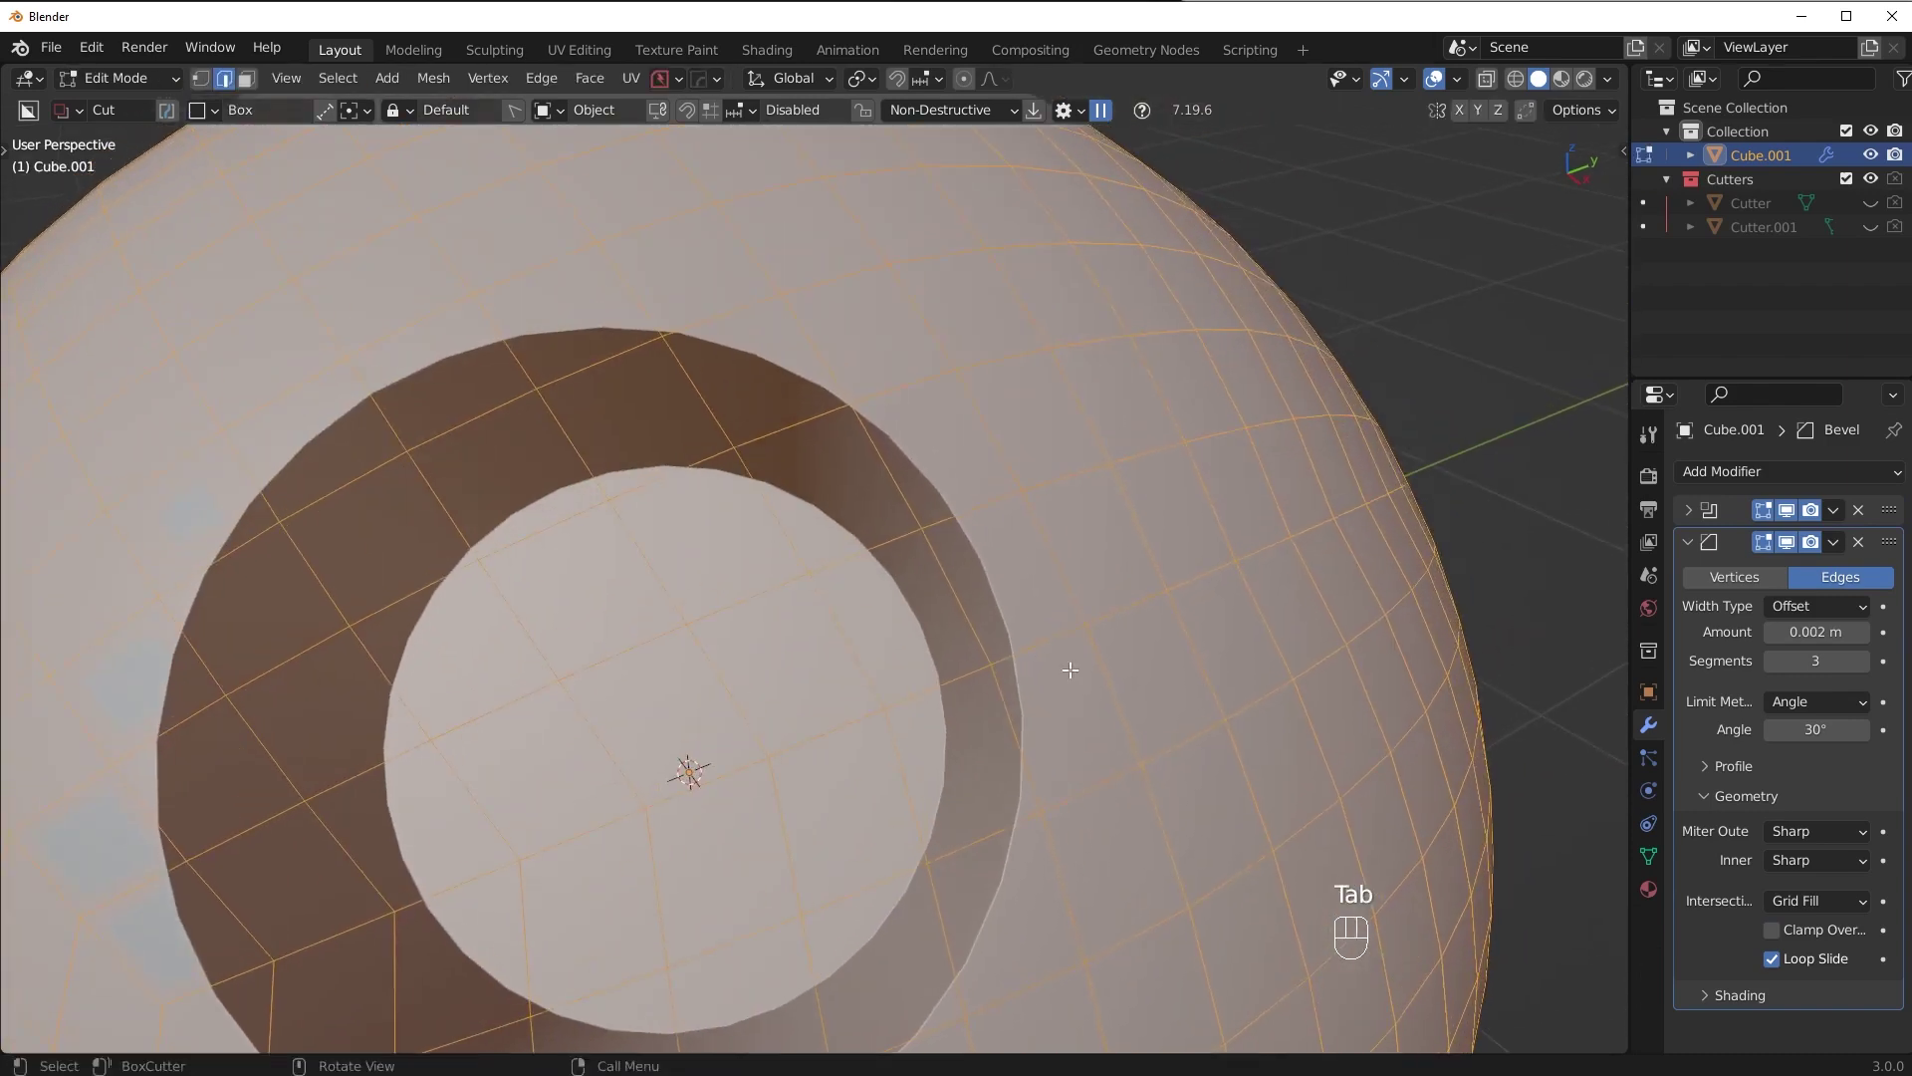
{"action": "key", "text": "Tab"}
{"action": "key", "text": "alt+v"}
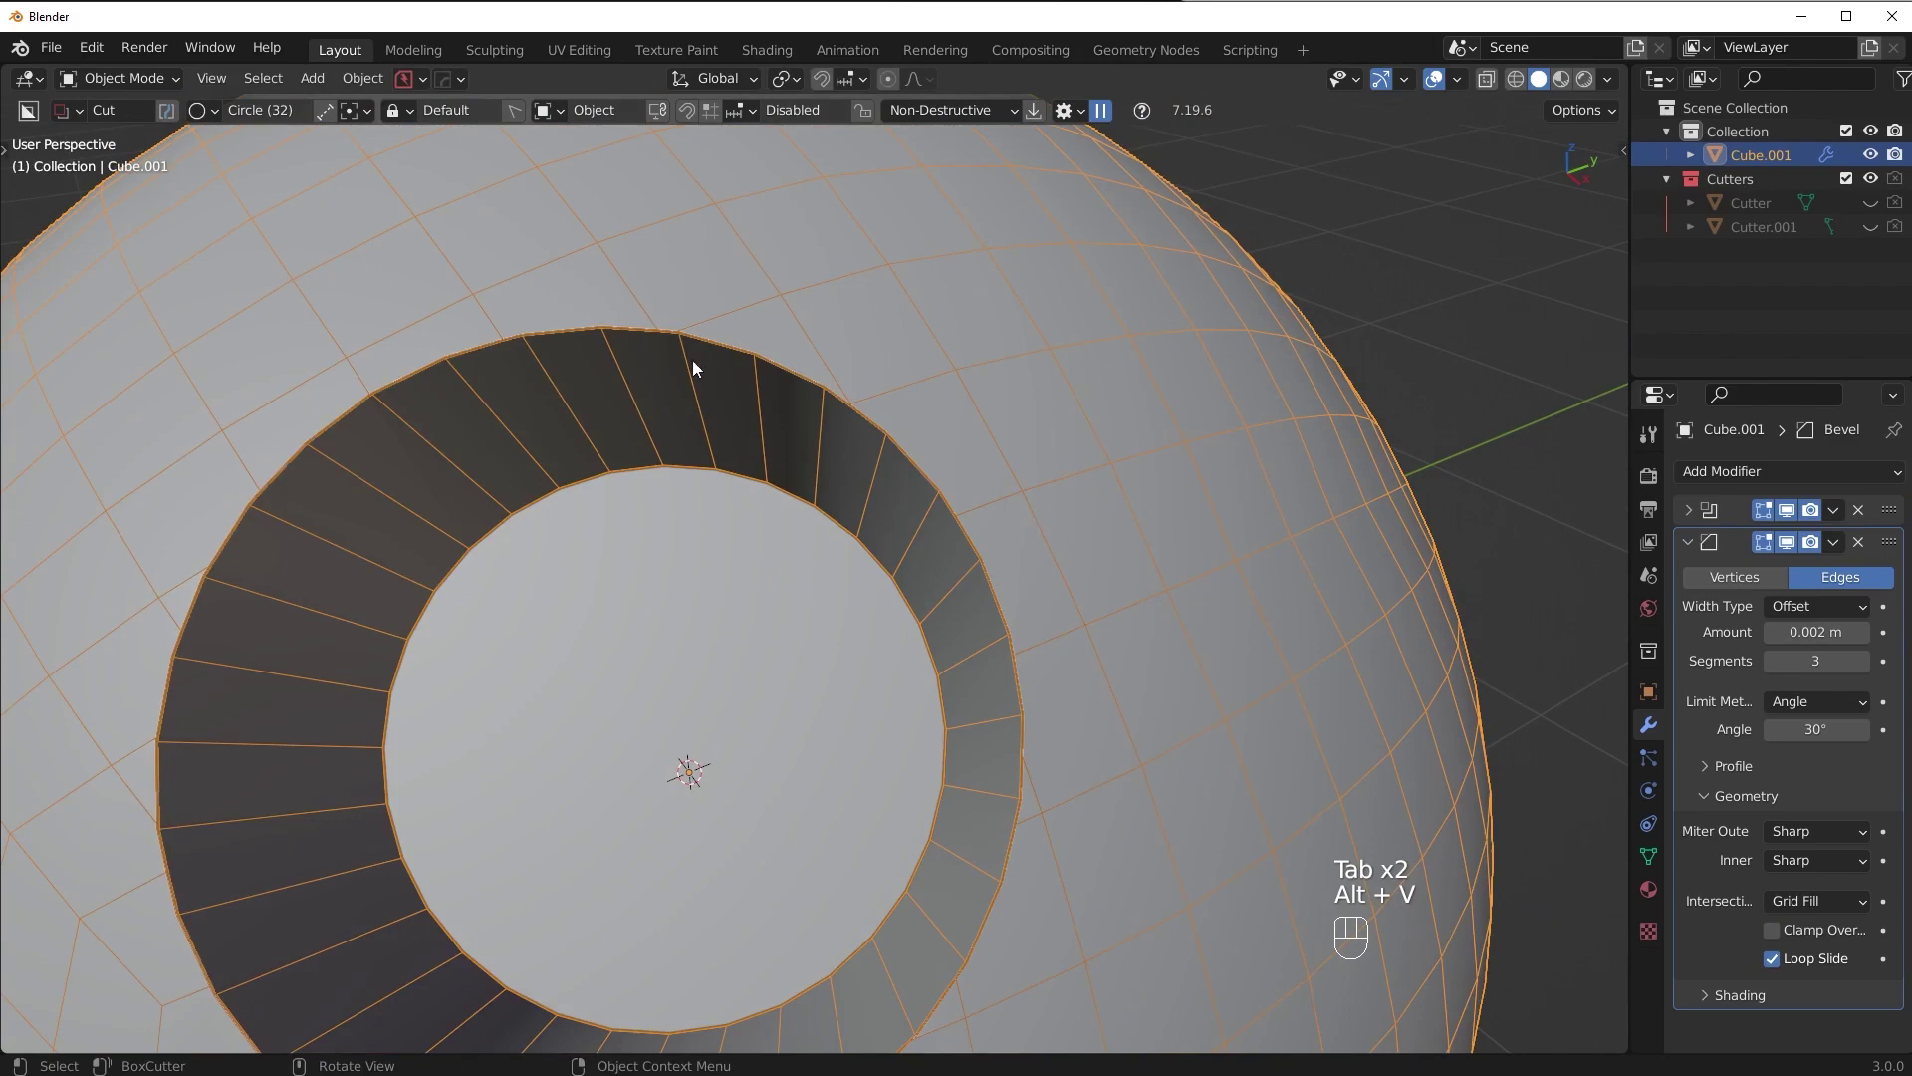
{"action": "middle_click_drag", "start_coordinate": [693, 356], "coordinate": [1081, 418], "text": "shift"}
{"action": "scroll", "coordinate": [1016, 542], "scroll_direction": "up", "scroll_amount": 2}
{"action": "middle_click_drag", "start_coordinate": [1091, 568], "coordinate": [1081, 502], "text": "shift"}
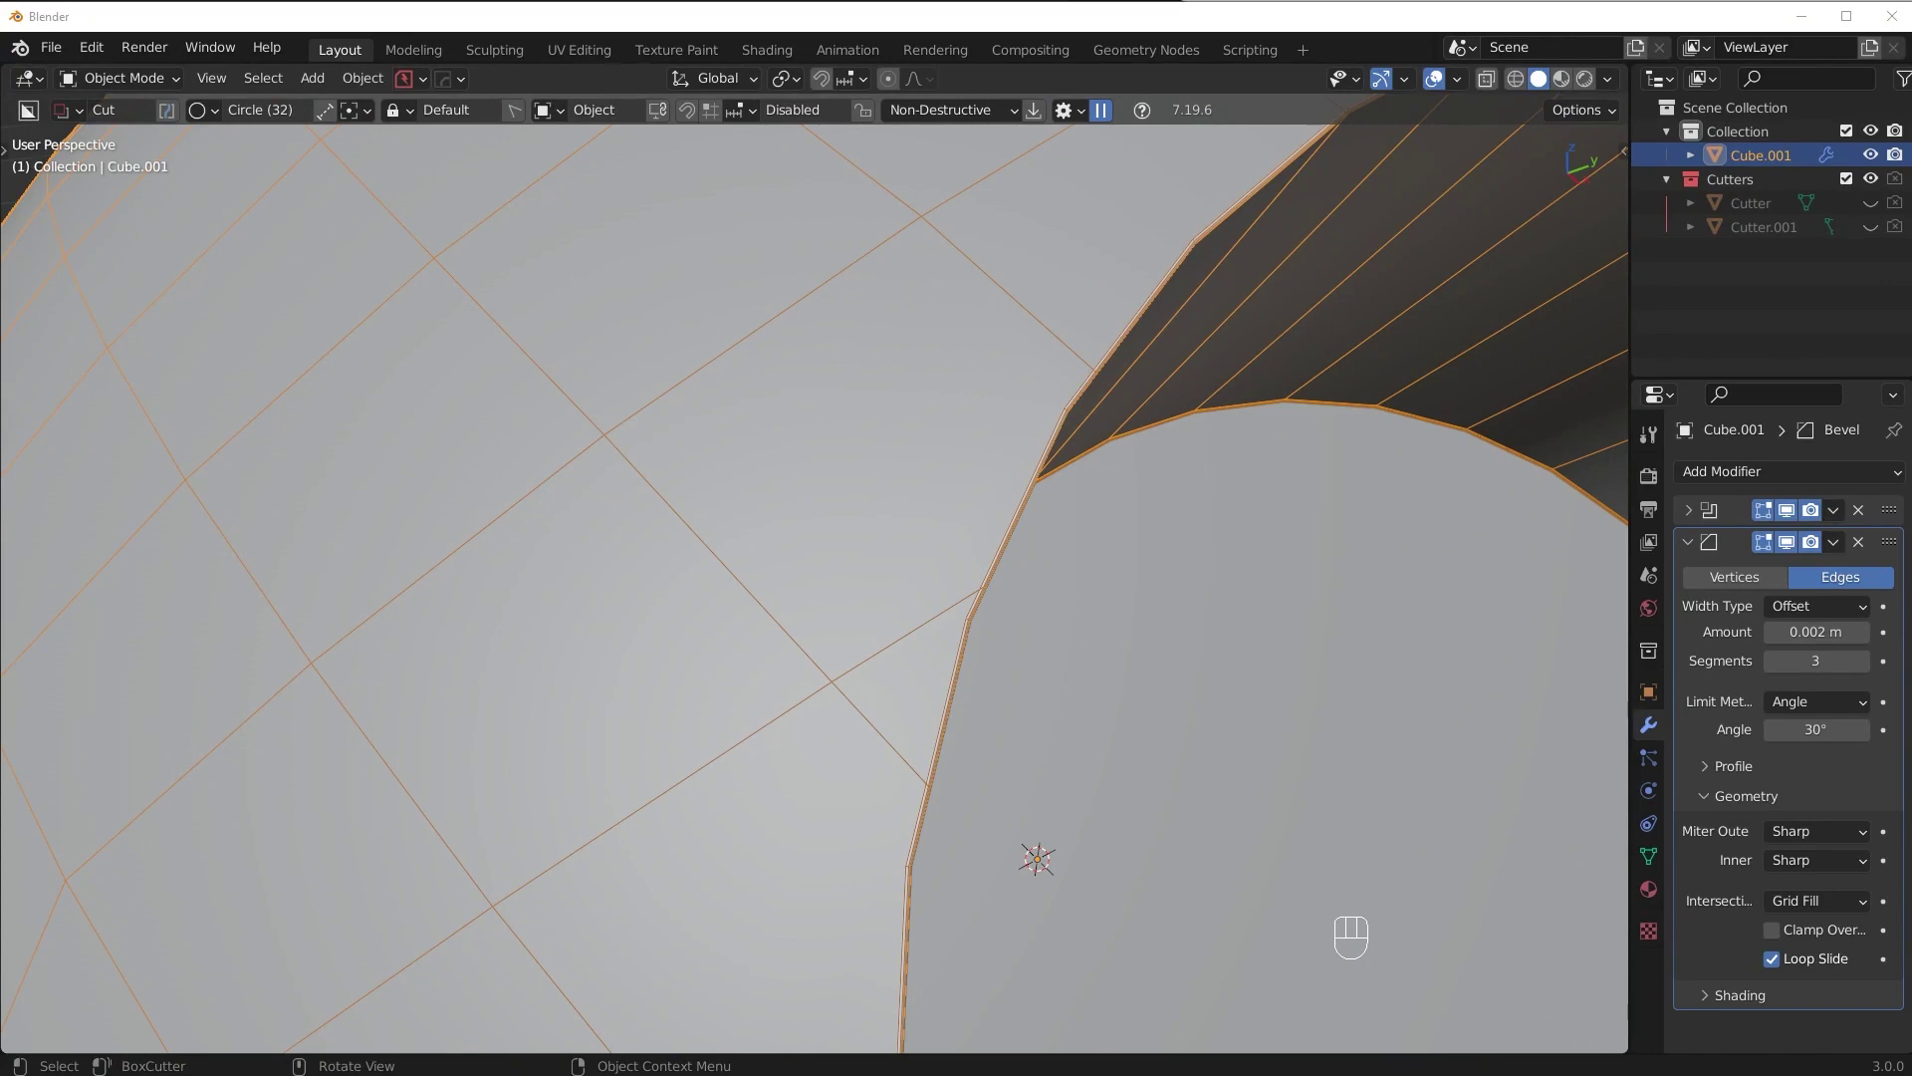
{"action": "scroll", "coordinate": [1210, 727], "scroll_direction": "down", "scroll_amount": 4}
{"action": "middle_click_drag", "start_coordinate": [1209, 727], "coordinate": [1050, 663], "text": "shift"}
{"action": "key", "text": "alt+v"}
{"action": "left_click", "coordinate": [1055, 660]}
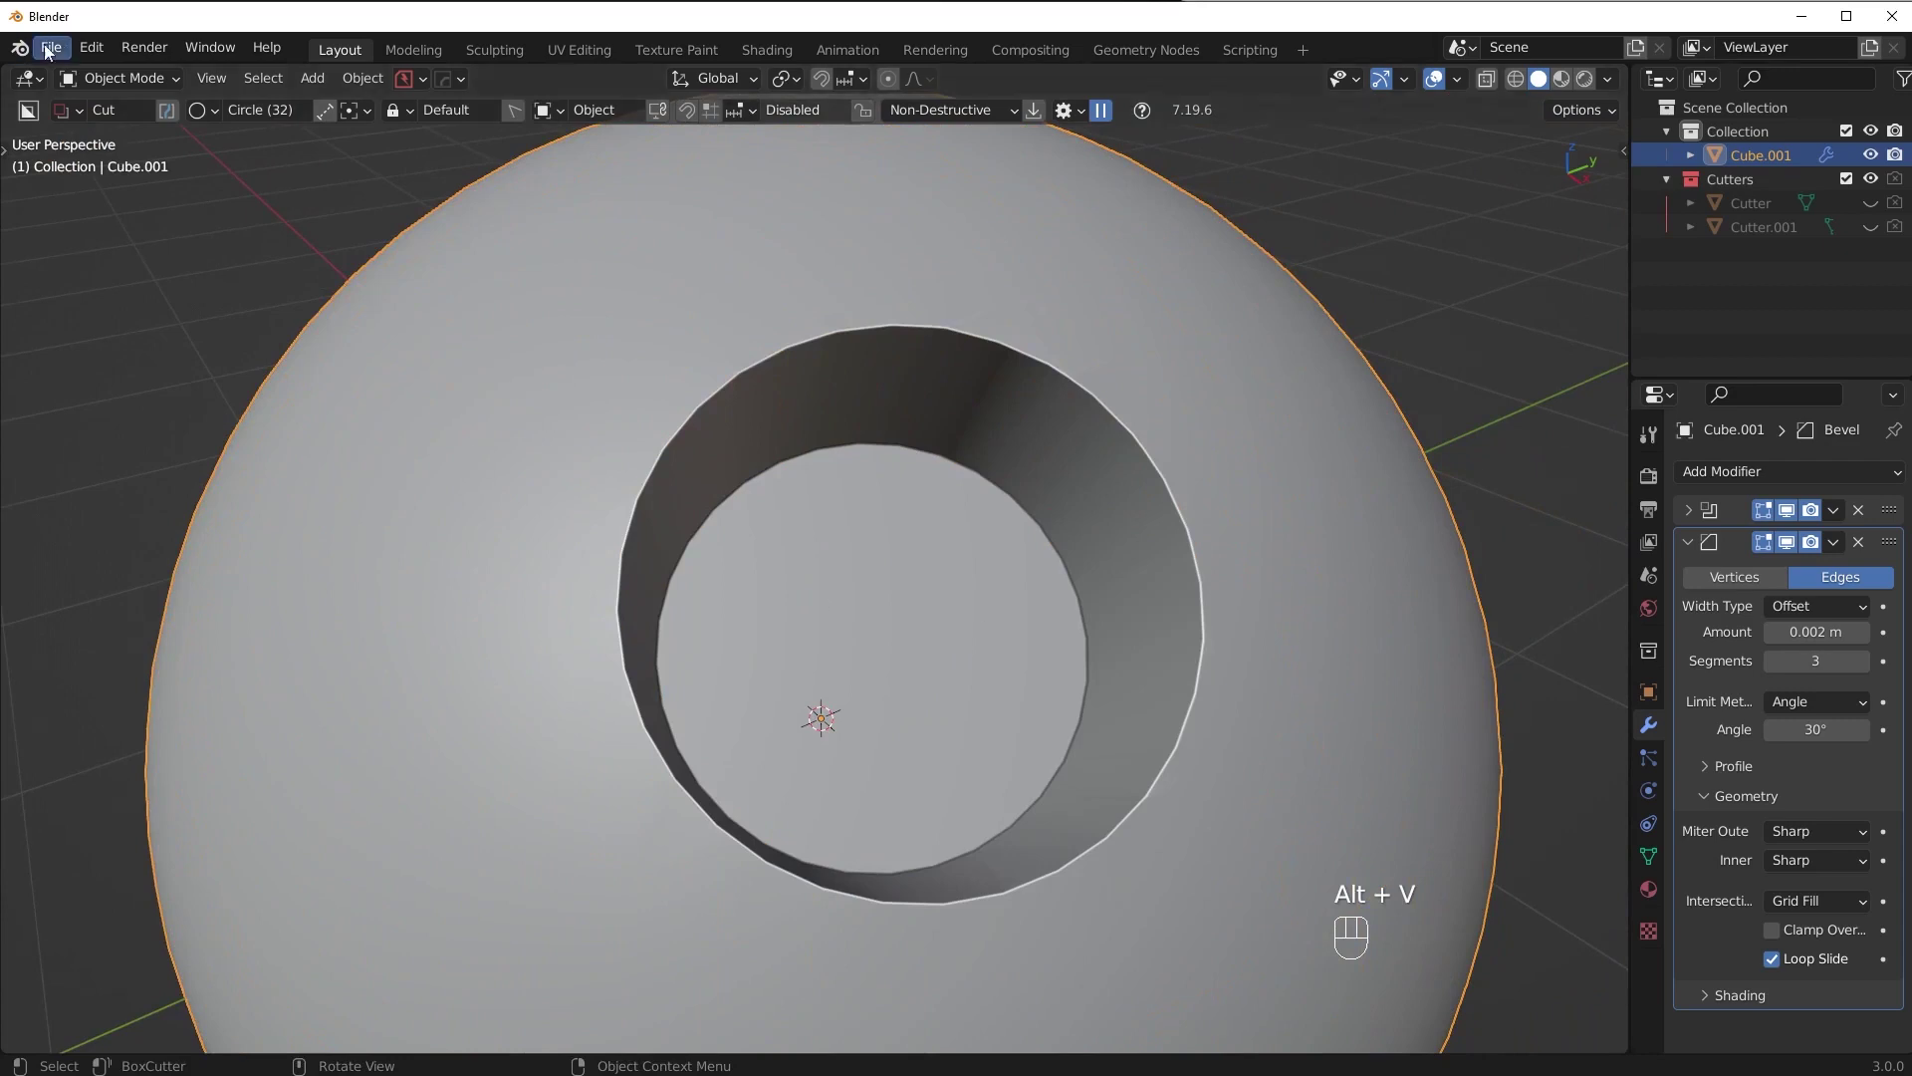
- Open the add-on preferences and search the add-ons for "mesh"
{"action": "left_click", "coordinate": [90, 47]}
{"action": "left_click", "coordinate": [157, 383]}
{"action": "left_click", "coordinate": [82, 296]}
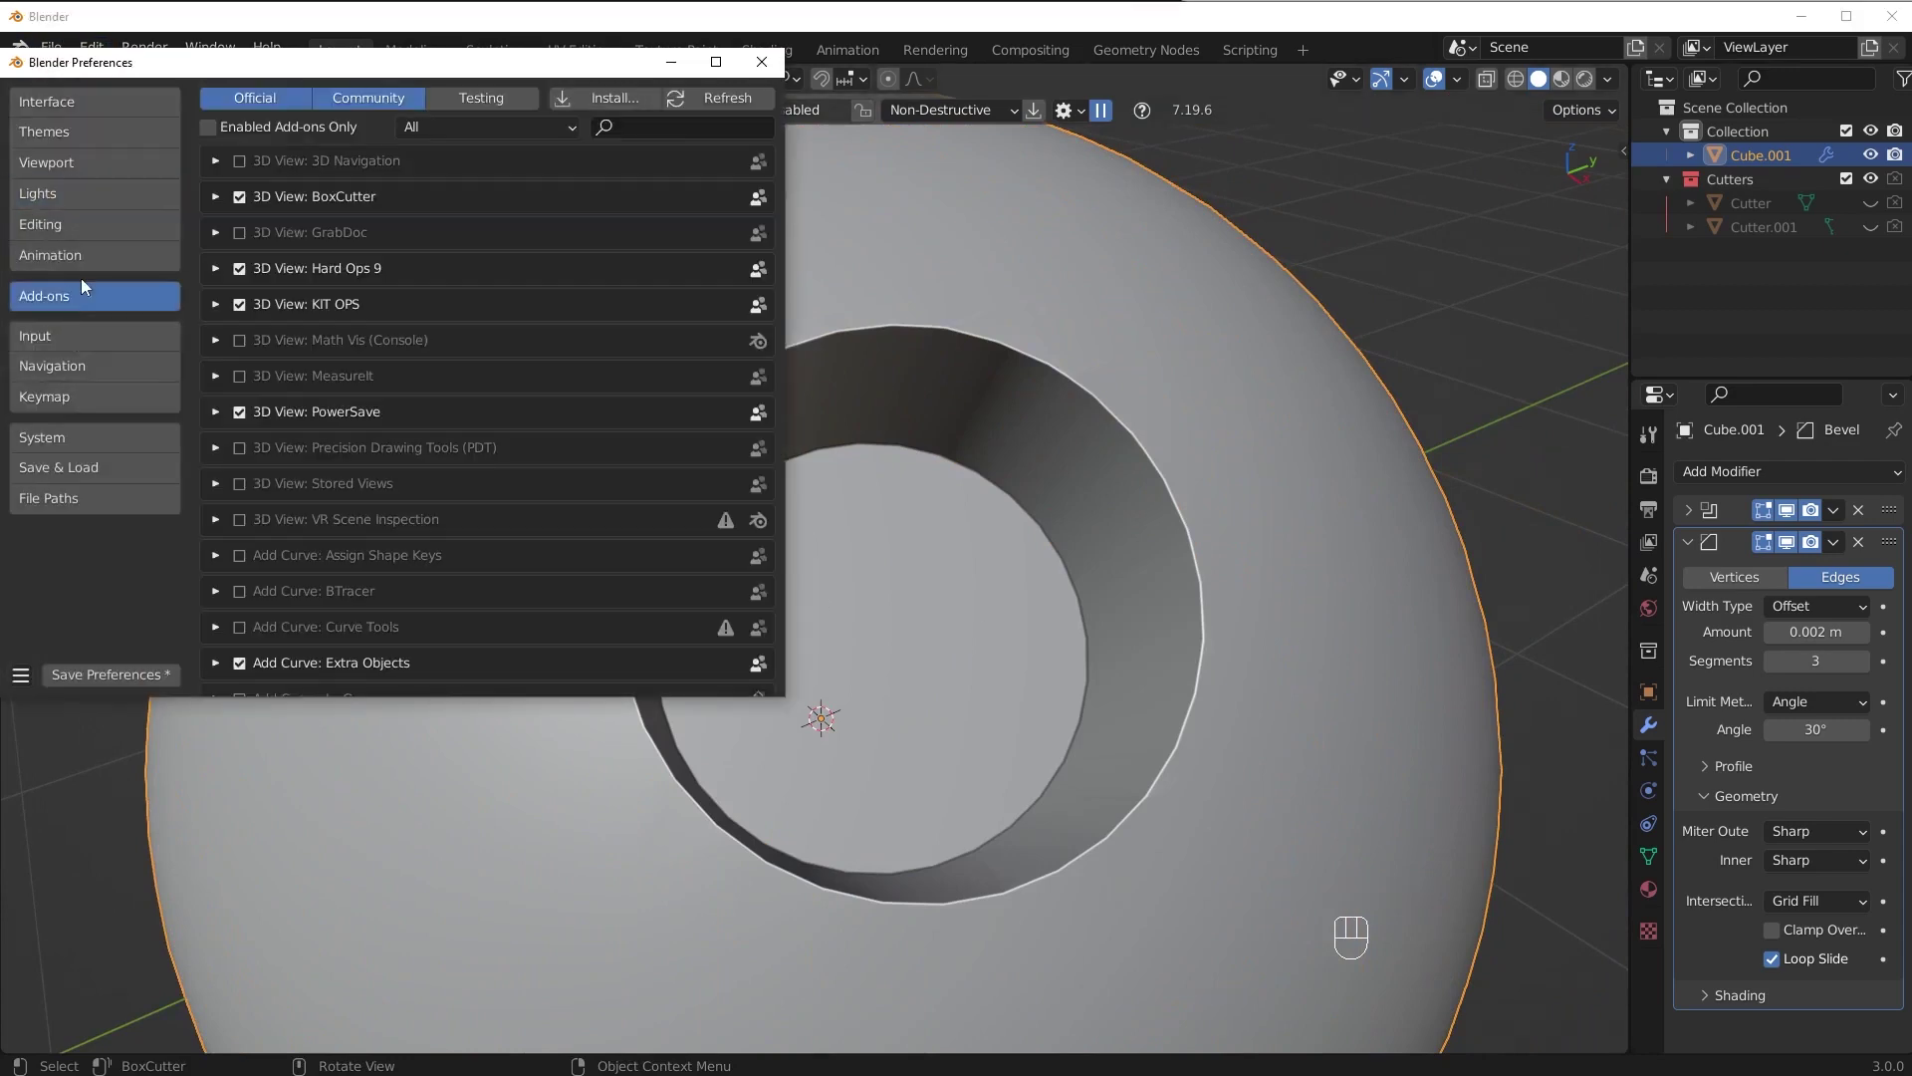
{"action": "left_click", "coordinate": [639, 128]}
{"action": "type", "text": "mesh"}
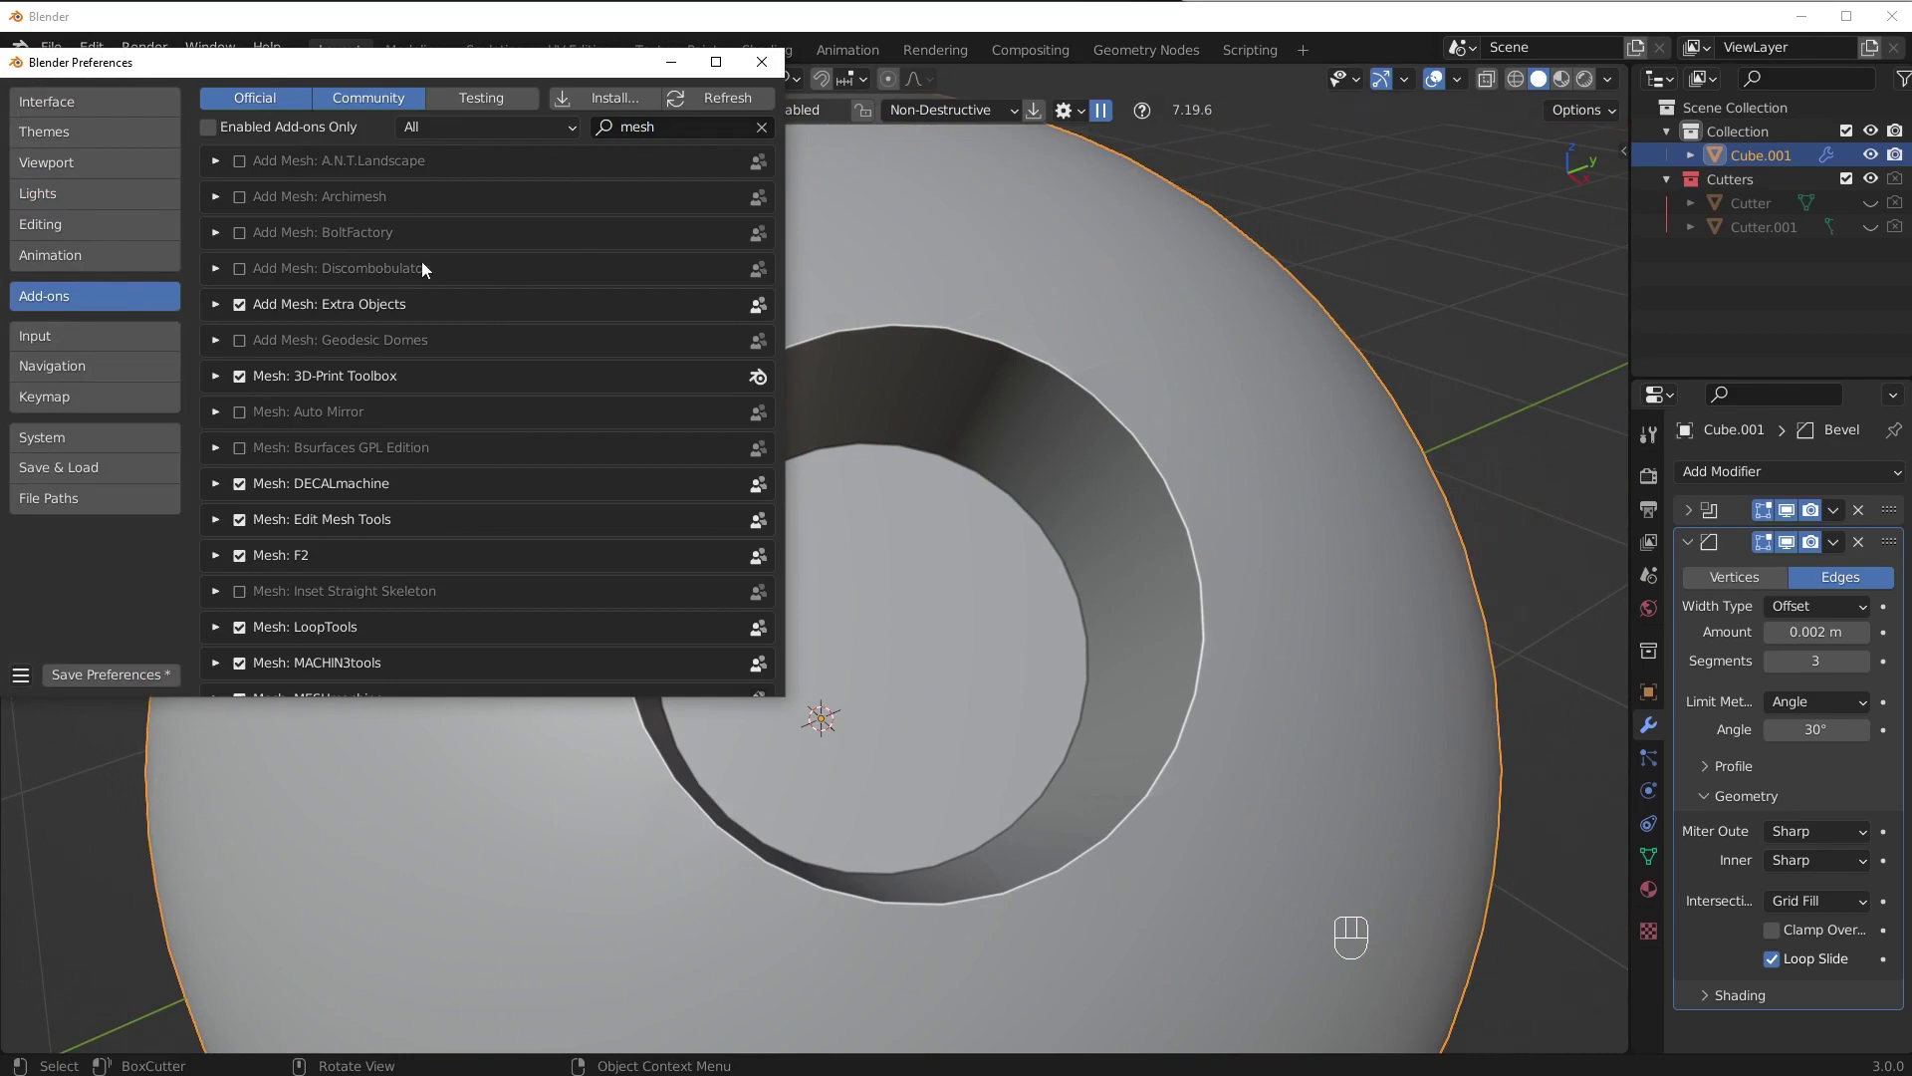
- Expand the MESHmachine add-on's settings, check its Experimental option, and close the preferences
{"action": "scroll", "coordinate": [498, 299], "scroll_direction": "down", "scroll_amount": 4}
{"action": "scroll", "coordinate": [565, 158], "scroll_direction": "up", "scroll_amount": 4}
{"action": "scroll", "coordinate": [428, 500], "scroll_direction": "down", "scroll_amount": 3}
{"action": "left_click", "coordinate": [215, 562]}
{"action": "scroll", "coordinate": [422, 511], "scroll_direction": "down", "scroll_amount": 12}
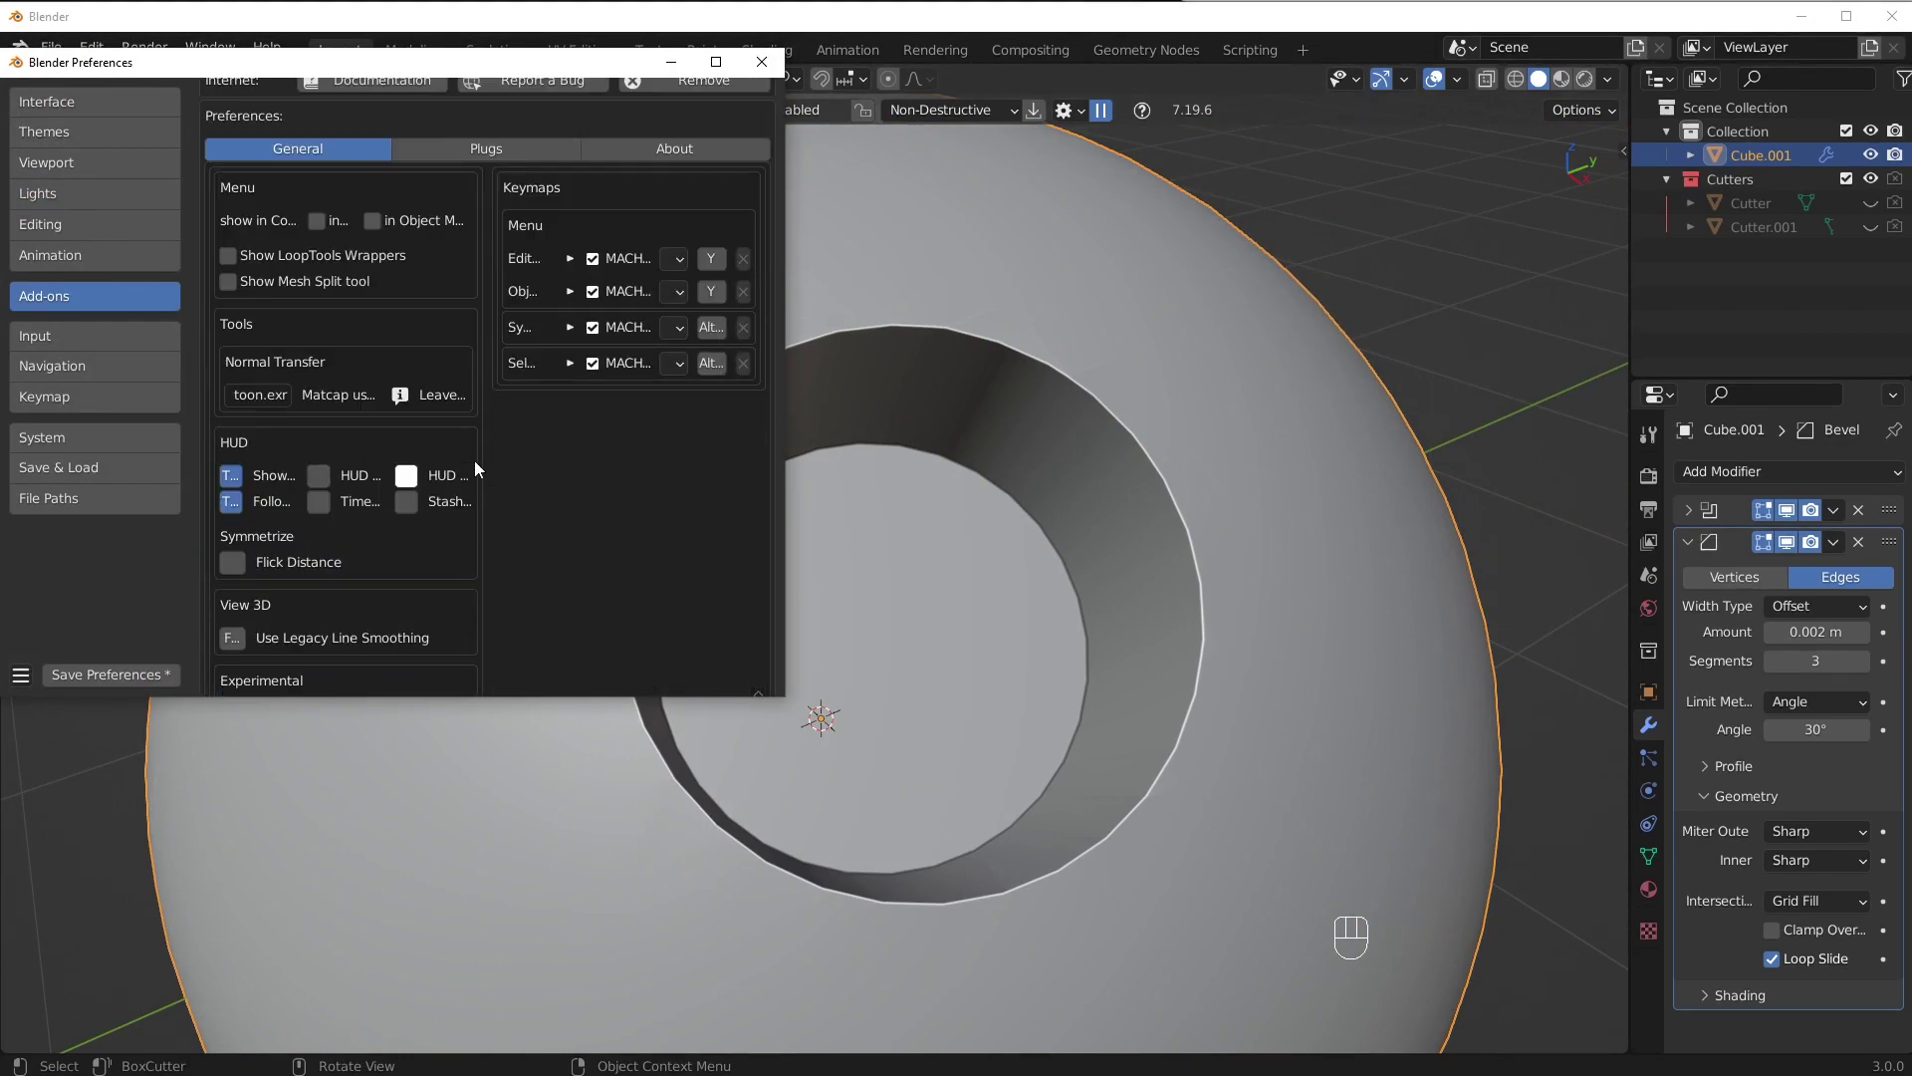
{"action": "scroll", "coordinate": [334, 583], "scroll_direction": "down", "scroll_amount": 4}
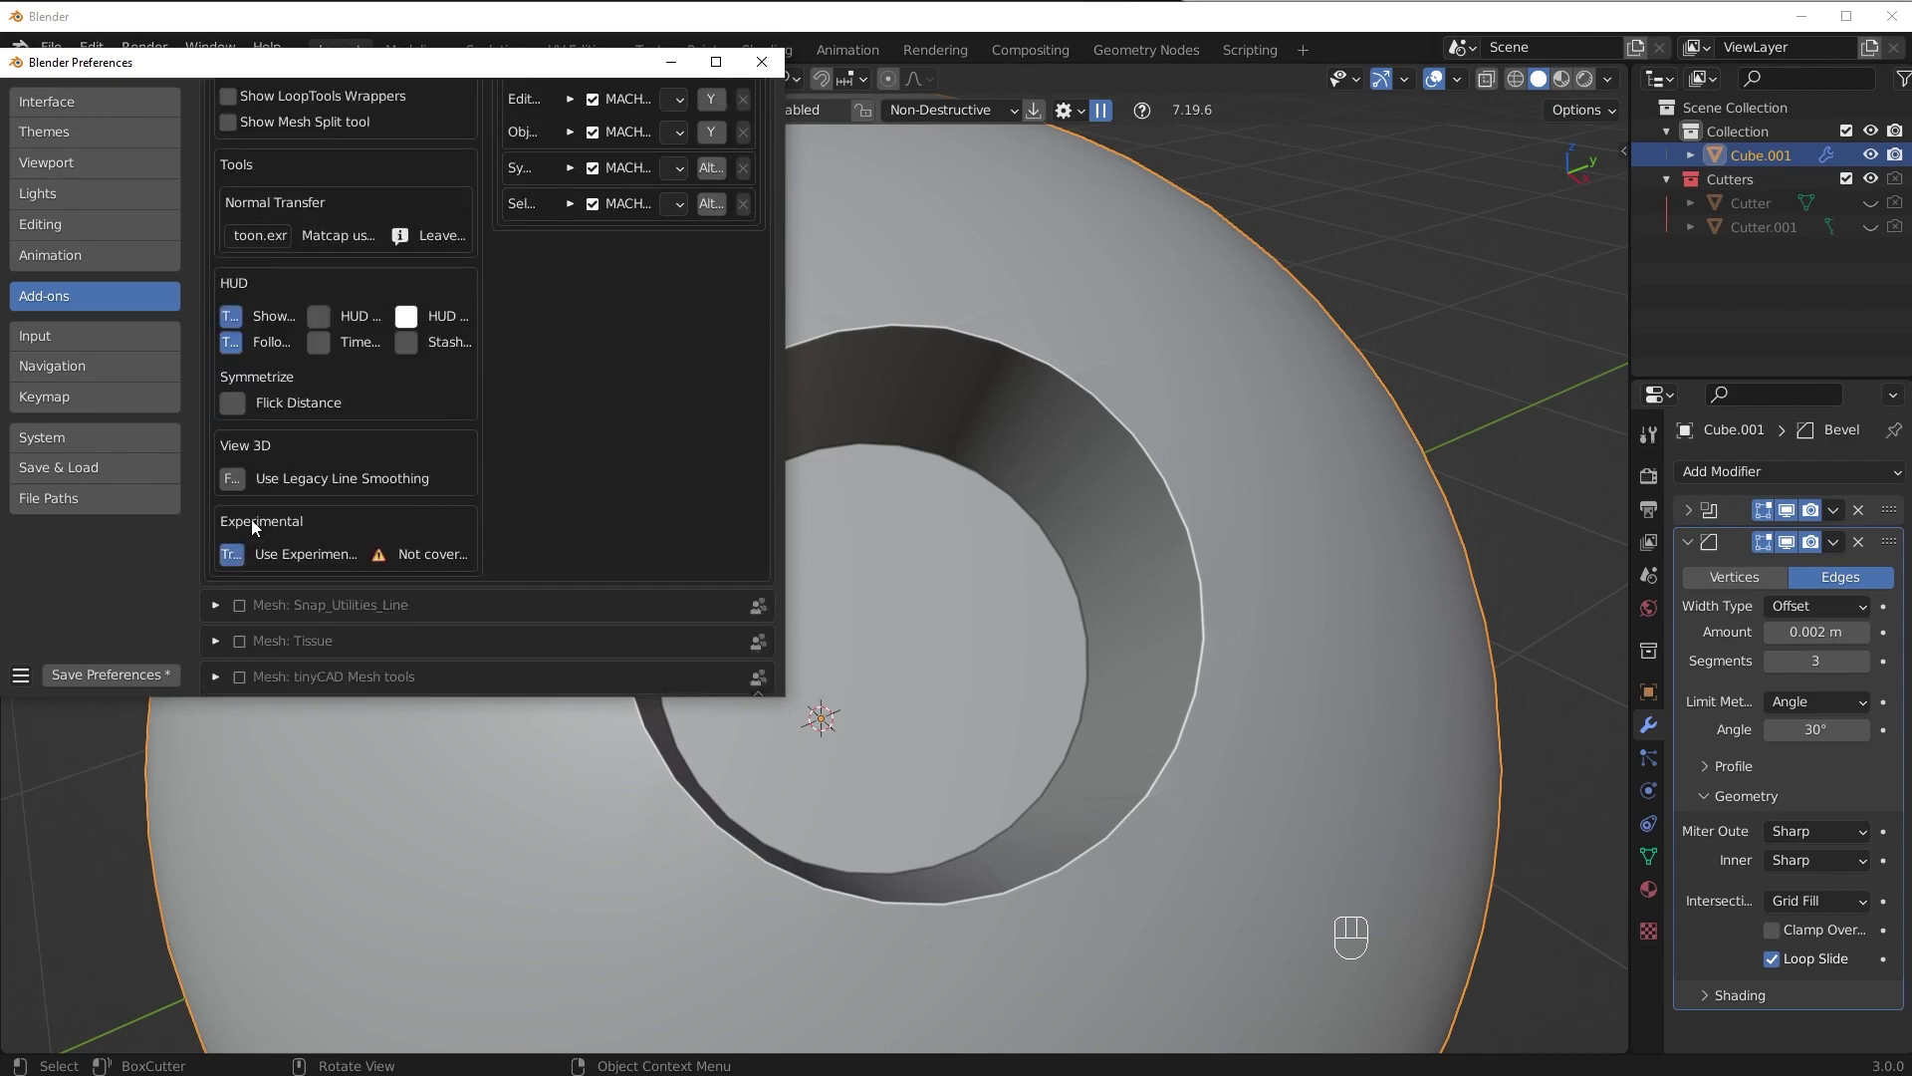
{"action": "left_click", "coordinate": [762, 62]}
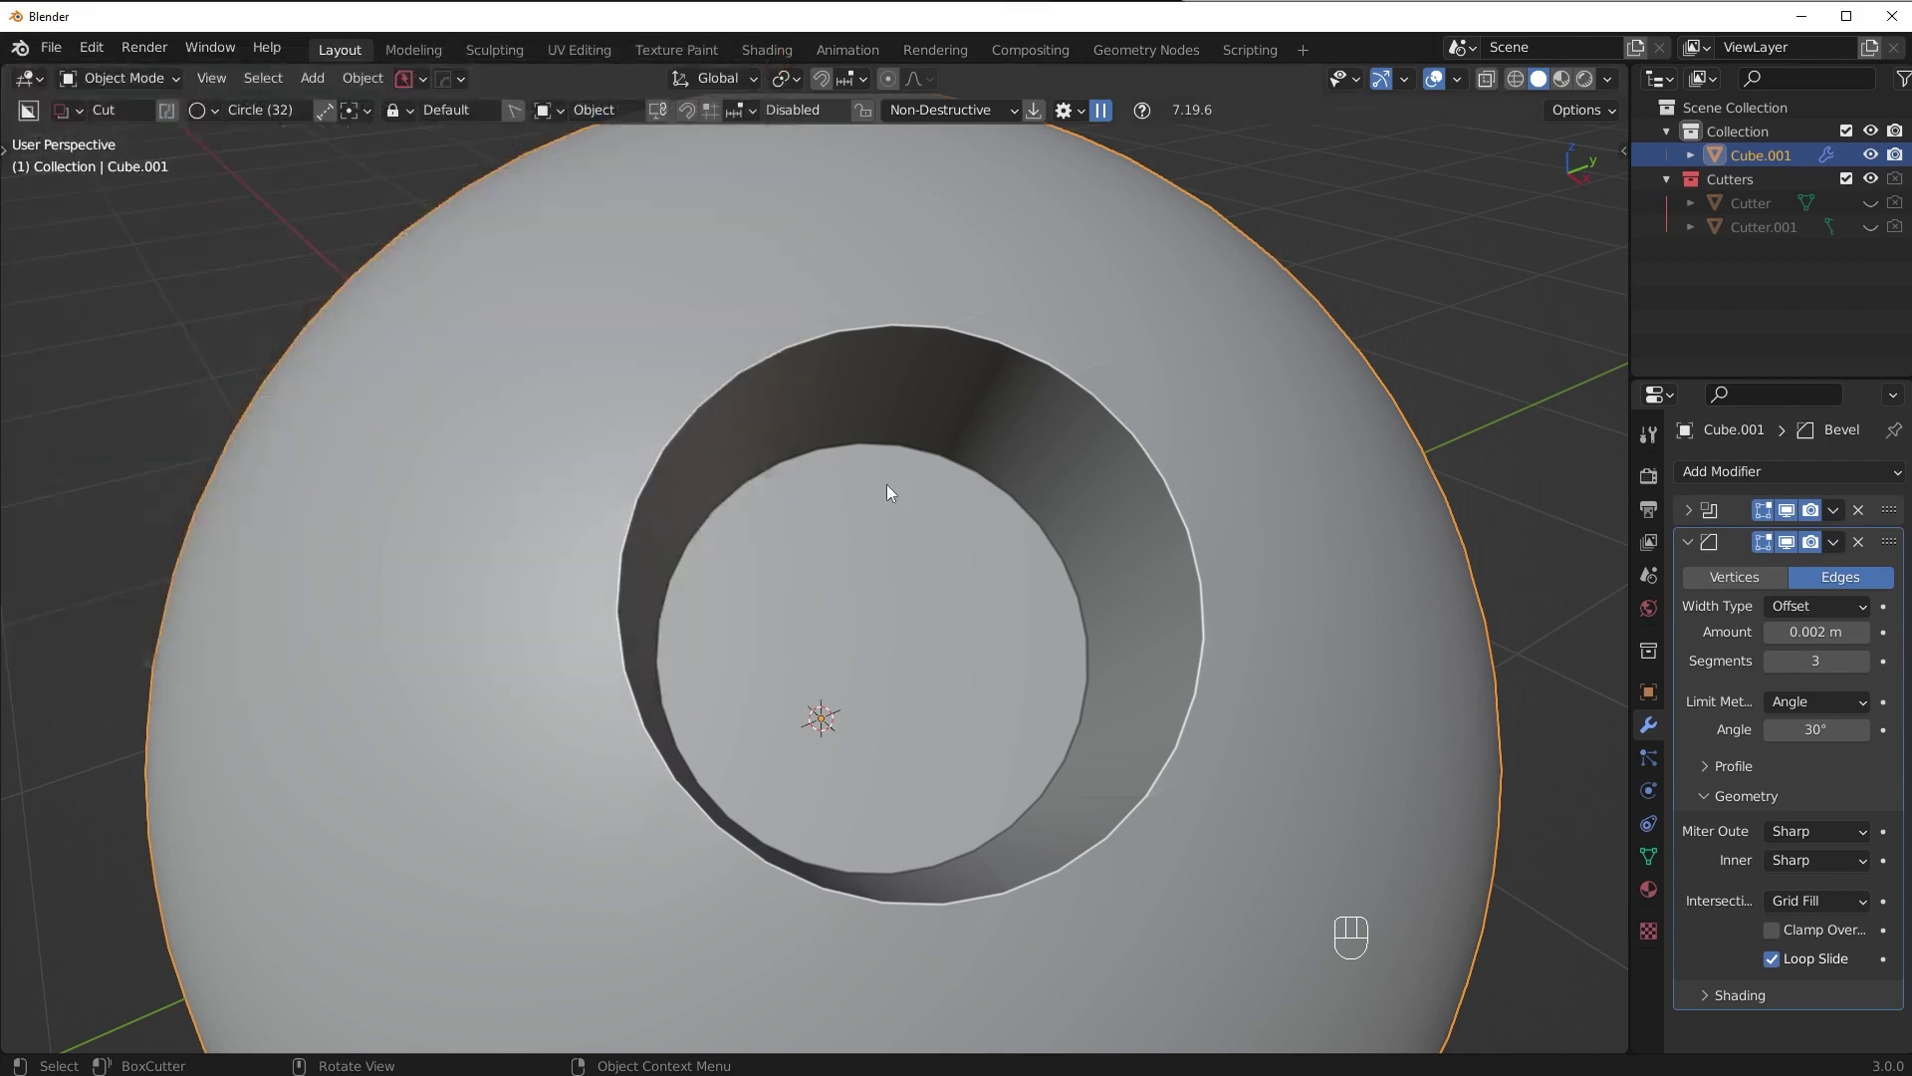
- Apply the boolean modifier on the sphere, keeping the bevel modifier live
{"action": "key", "text": "Tab"}
{"action": "key", "text": "Tab"}
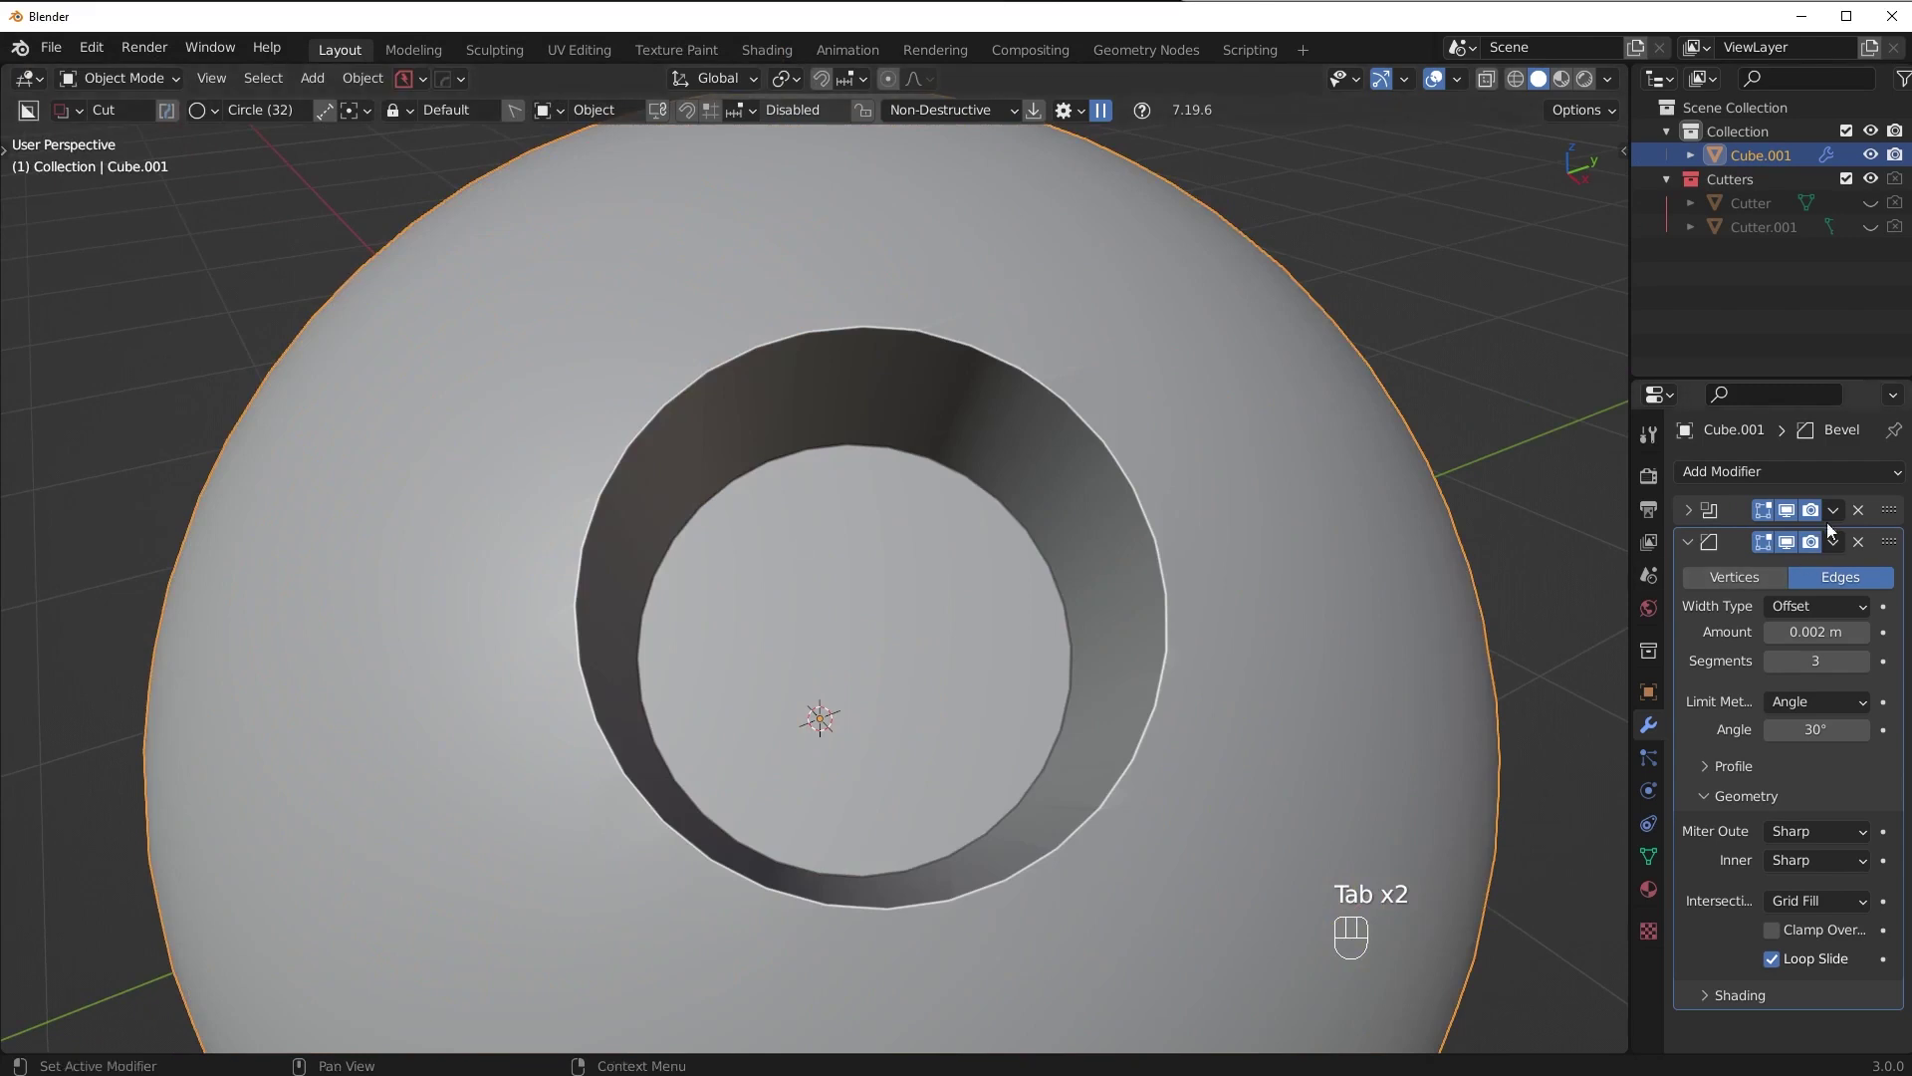
{"action": "left_click", "coordinate": [1832, 510]}
{"action": "left_click", "coordinate": [1814, 534]}
- Select the complete loop of edges around the hole's outer rim in Edit Mode
{"action": "key", "text": "Tab"}
{"action": "left_click", "coordinate": [787, 332]}
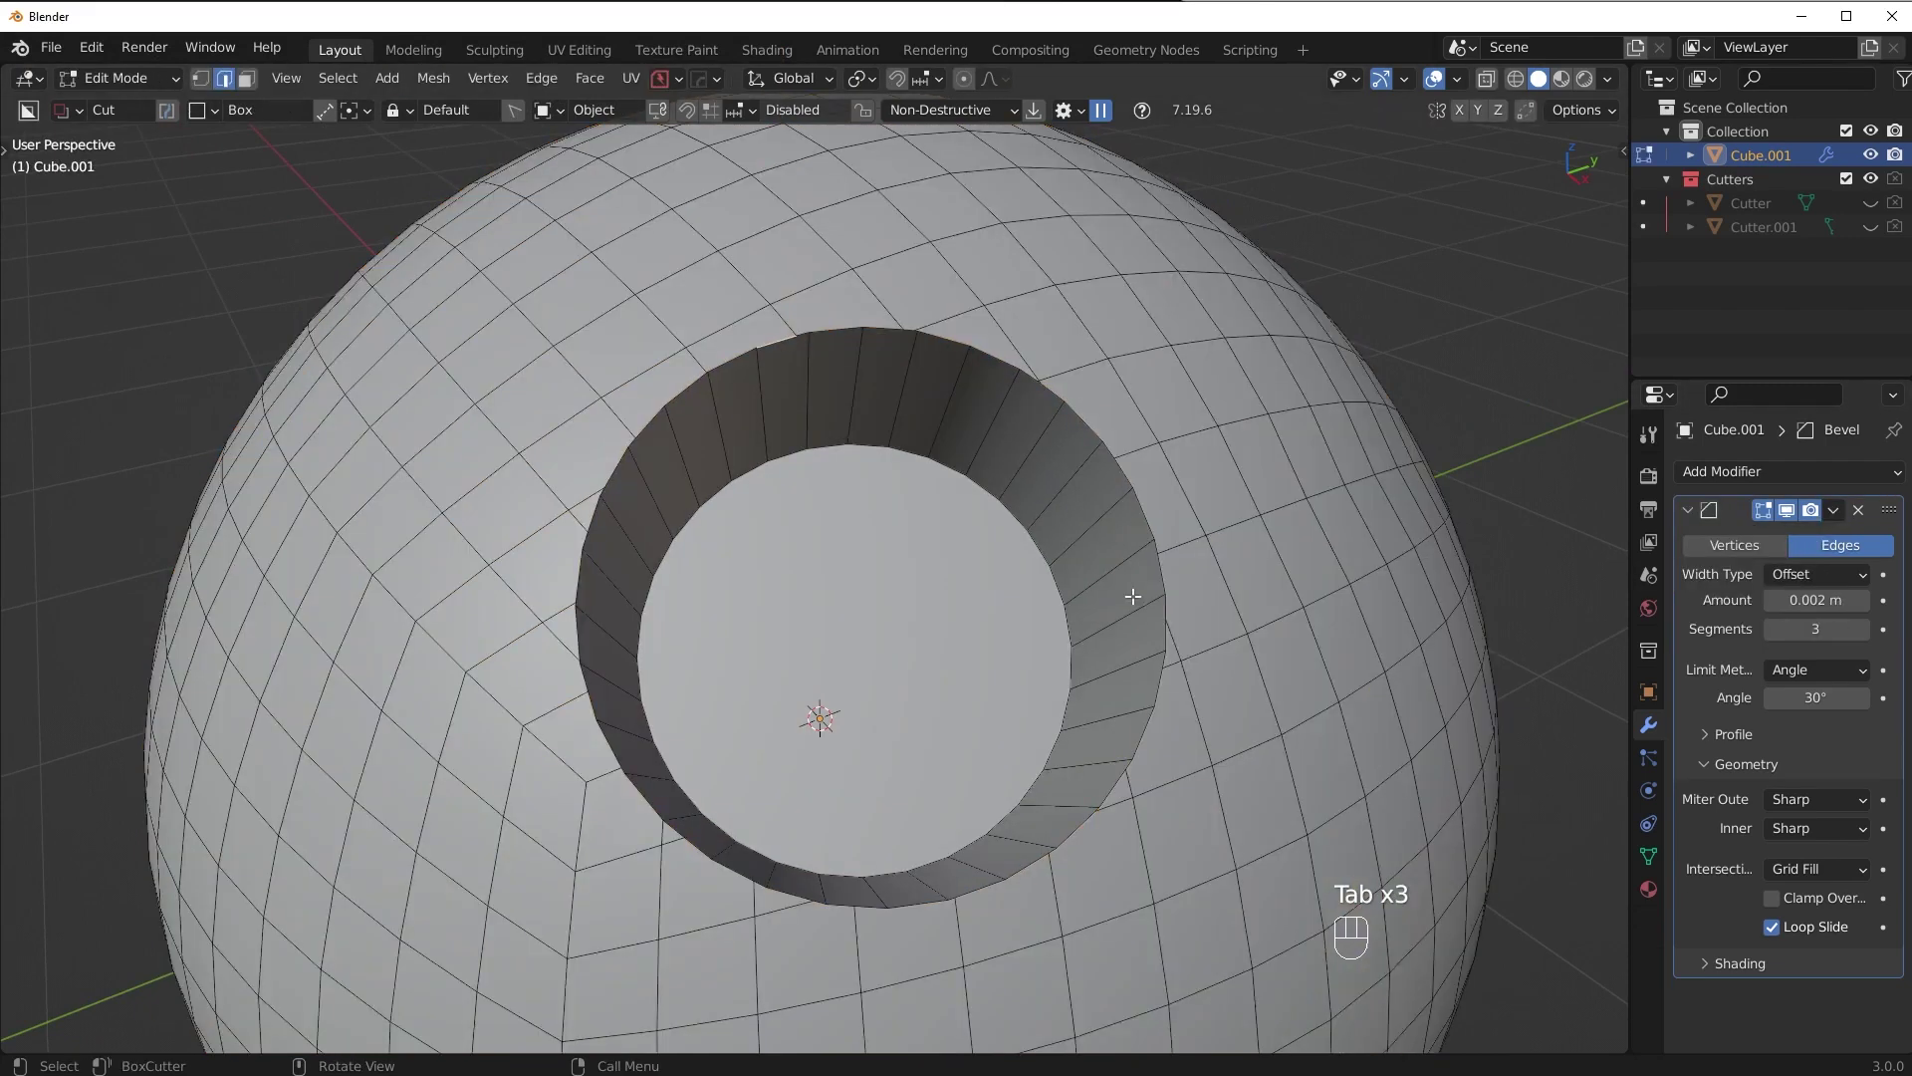
{"action": "left_click", "coordinate": [1165, 637], "text": "ctrl"}
{"action": "left_click", "coordinate": [837, 896], "text": "ctrl"}
{"action": "left_click", "coordinate": [601, 514], "text": "ctrl"}
{"action": "left_click", "coordinate": [777, 383], "text": "ctrl"}
{"action": "middle_click_drag", "start_coordinate": [1096, 568], "coordinate": [1069, 547], "text": "shift"}
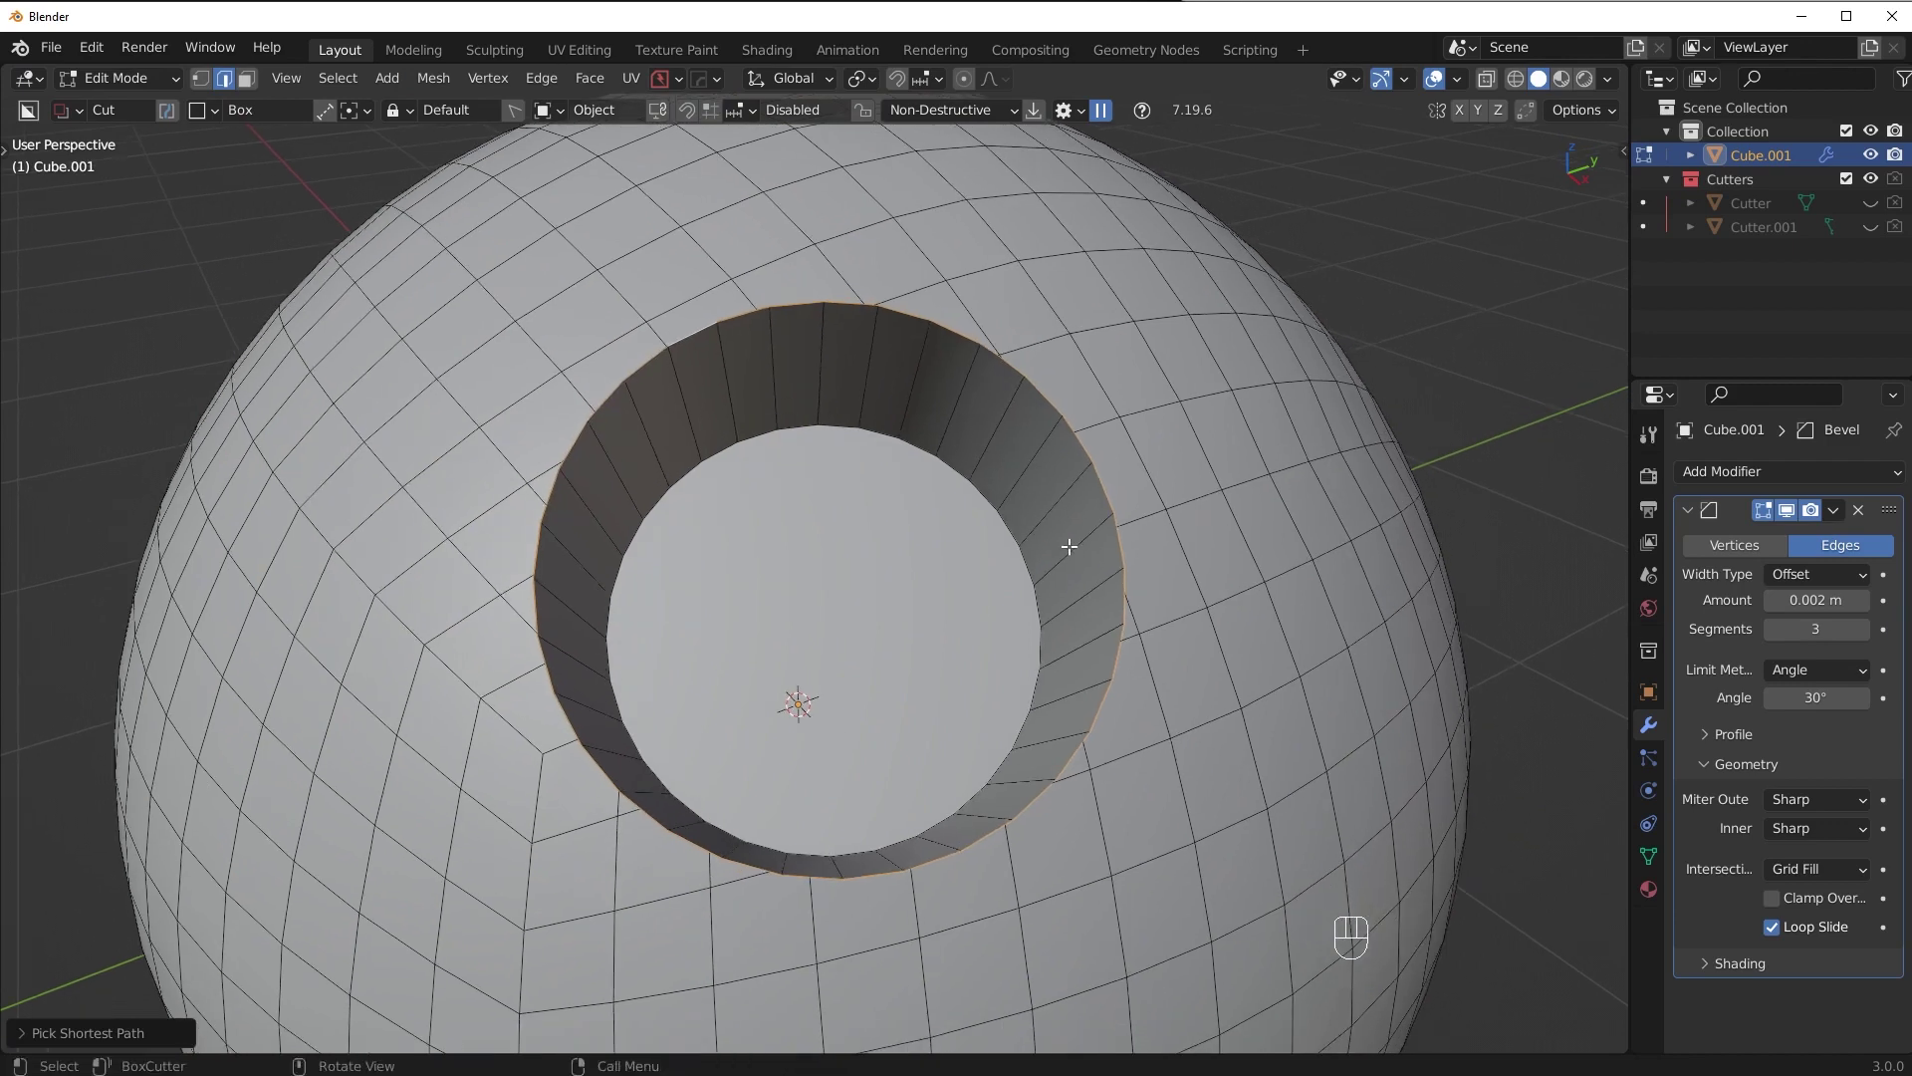
- Run MESHmachine's Offset Cut on the selected rim loop with a width of 0.15 and check the new edge rings
{"action": "key", "text": "y"}
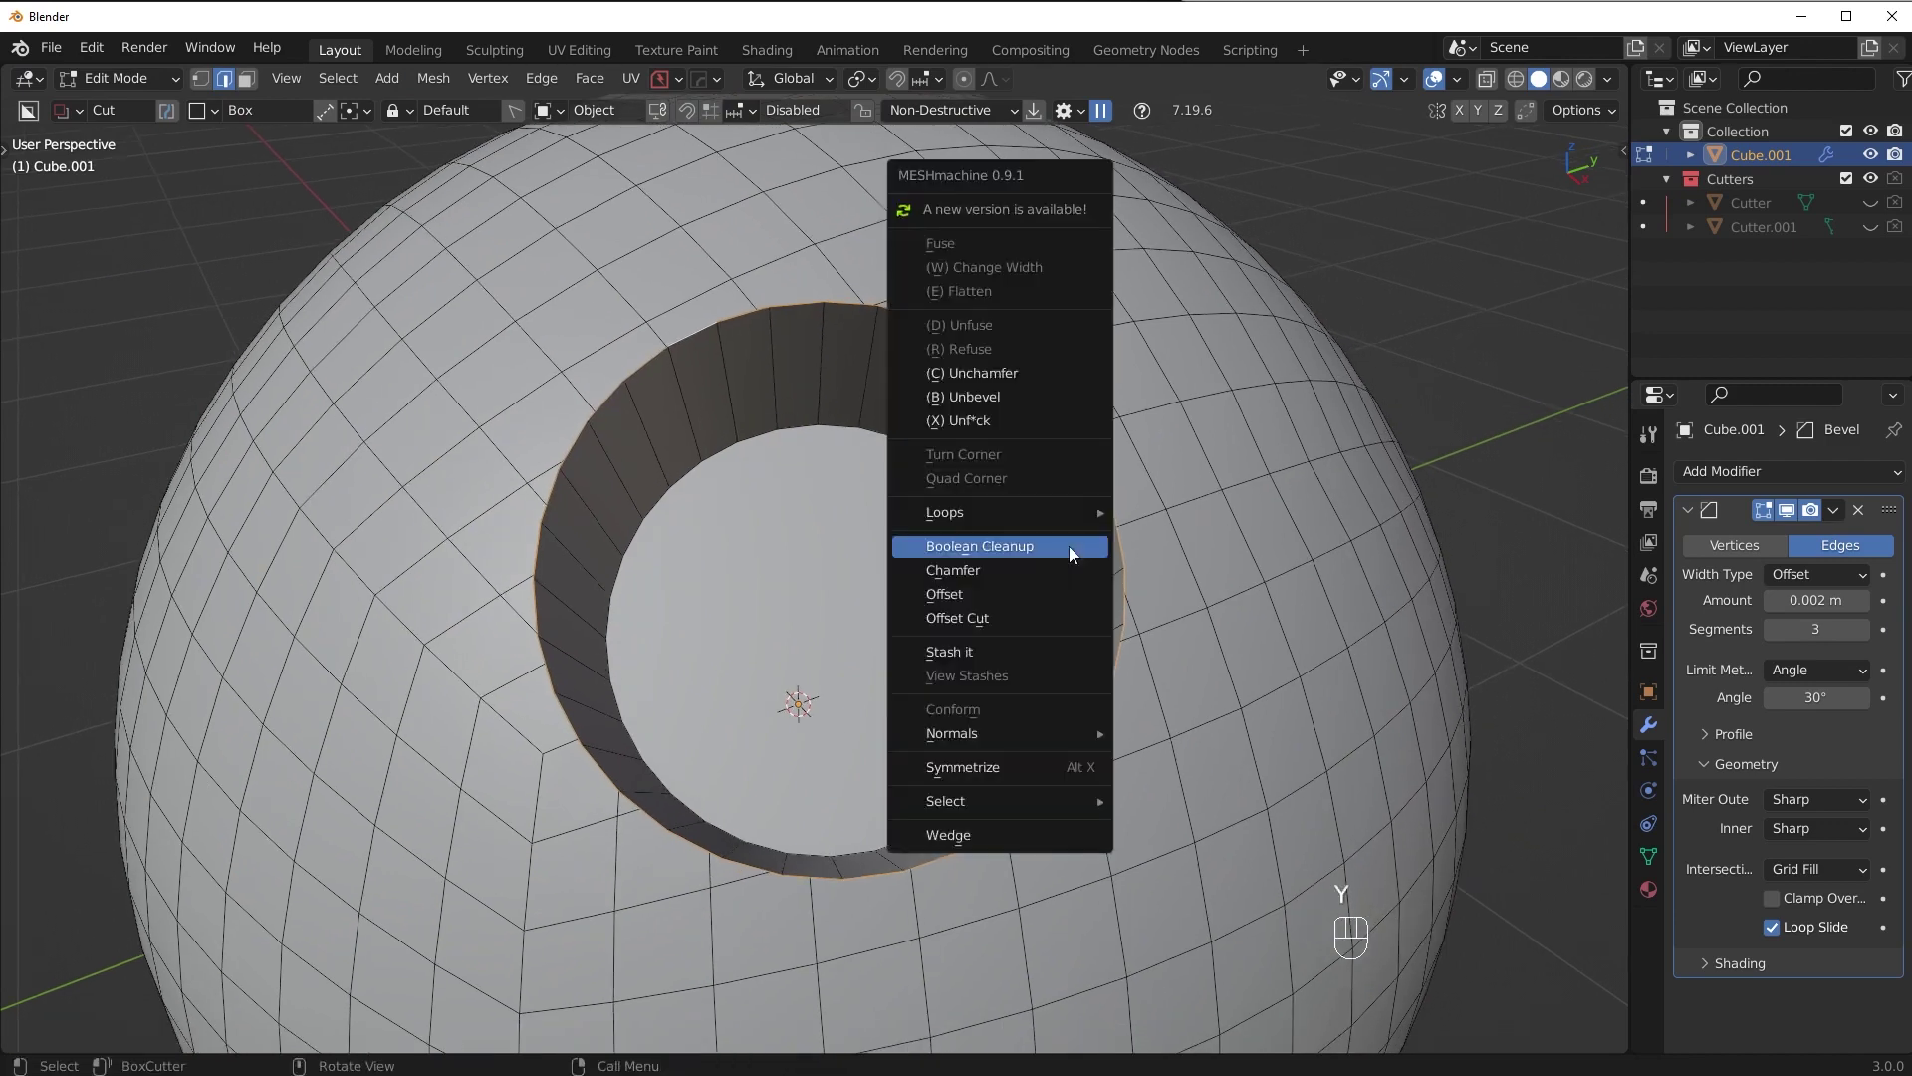
{"action": "left_click", "coordinate": [1045, 617]}
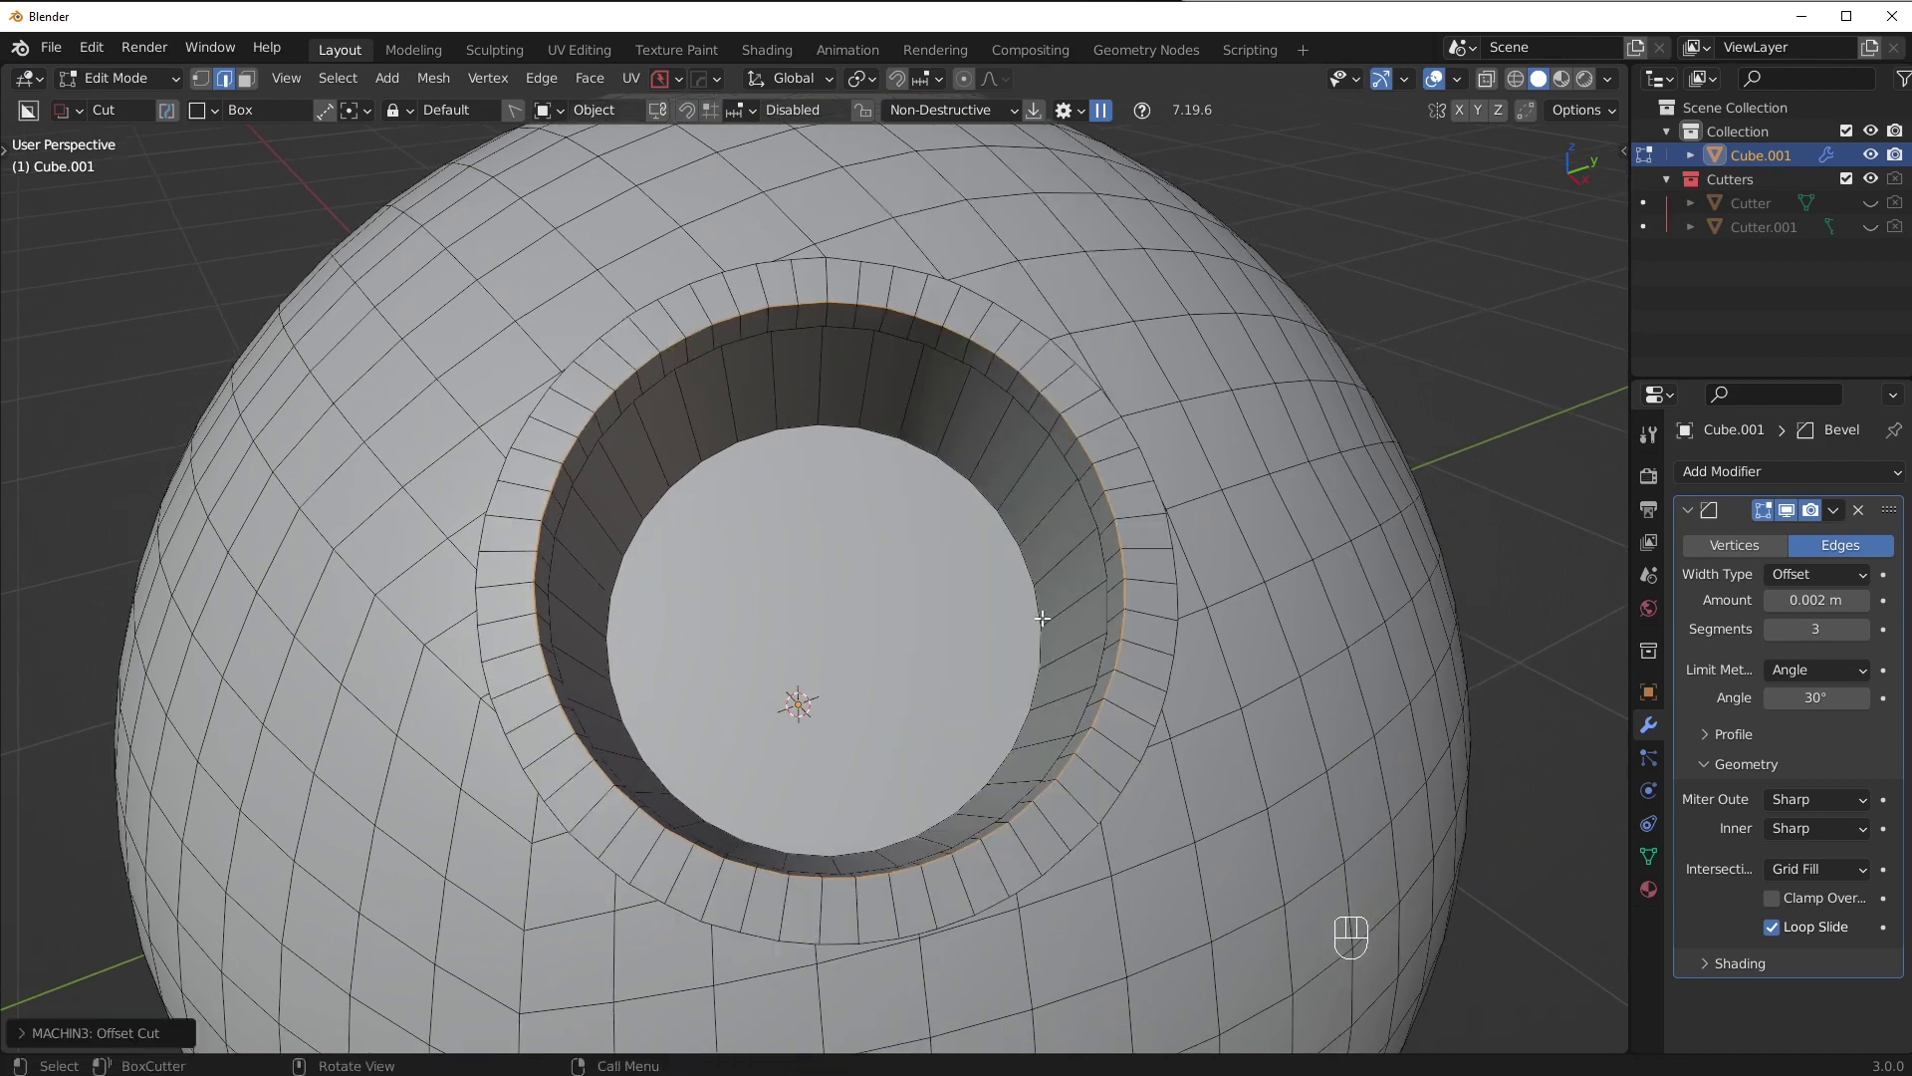
{"action": "left_click", "coordinate": [100, 1038]}
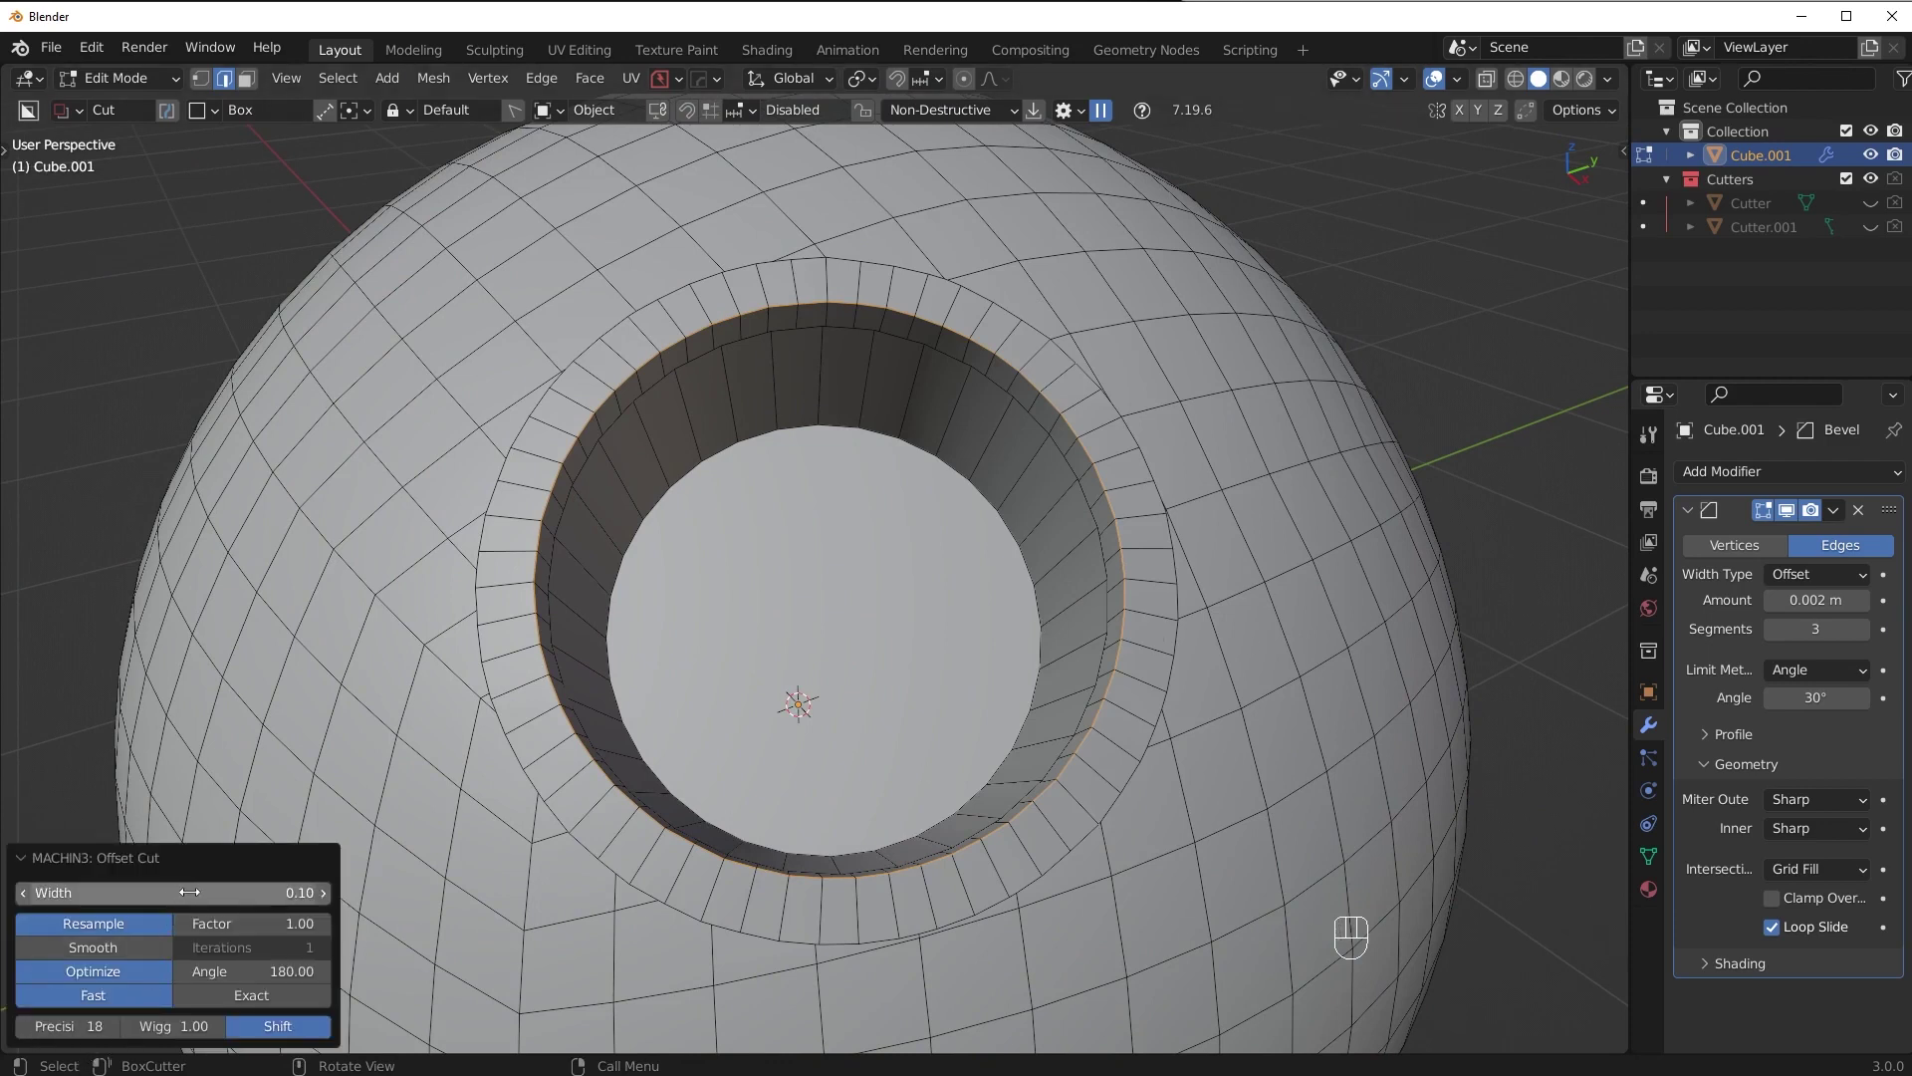
{"action": "left_click_drag", "start_coordinate": [159, 892], "coordinate": [215, 893], "text": "shift"}
{"action": "middle_click_drag", "start_coordinate": [717, 647], "coordinate": [745, 534]}
{"action": "scroll", "coordinate": [745, 534], "scroll_direction": "up", "scroll_amount": 1}
{"action": "middle_click_drag", "start_coordinate": [642, 481], "coordinate": [734, 559], "text": "shift"}
{"action": "middle_click_drag", "start_coordinate": [424, 463], "coordinate": [469, 525], "text": "shift"}
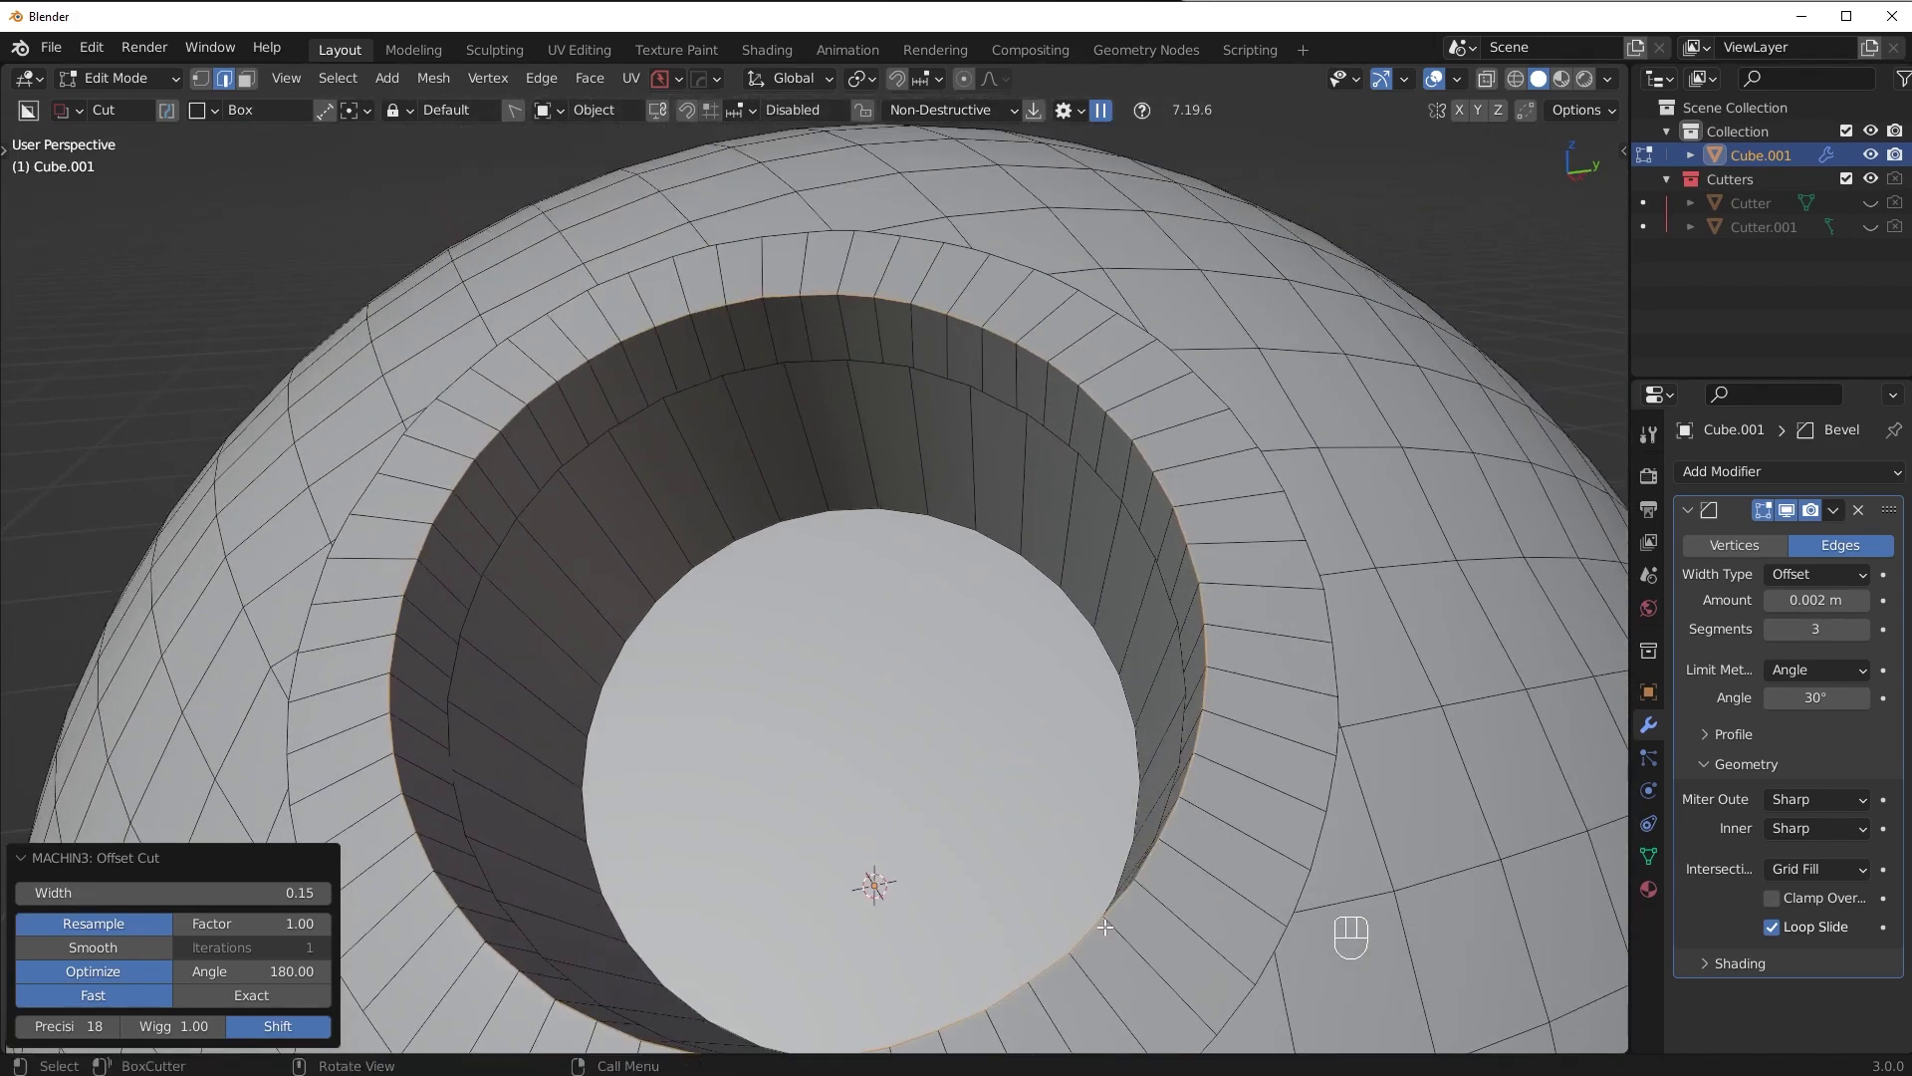
{"action": "middle_click_drag", "start_coordinate": [552, 756], "coordinate": [564, 750]}
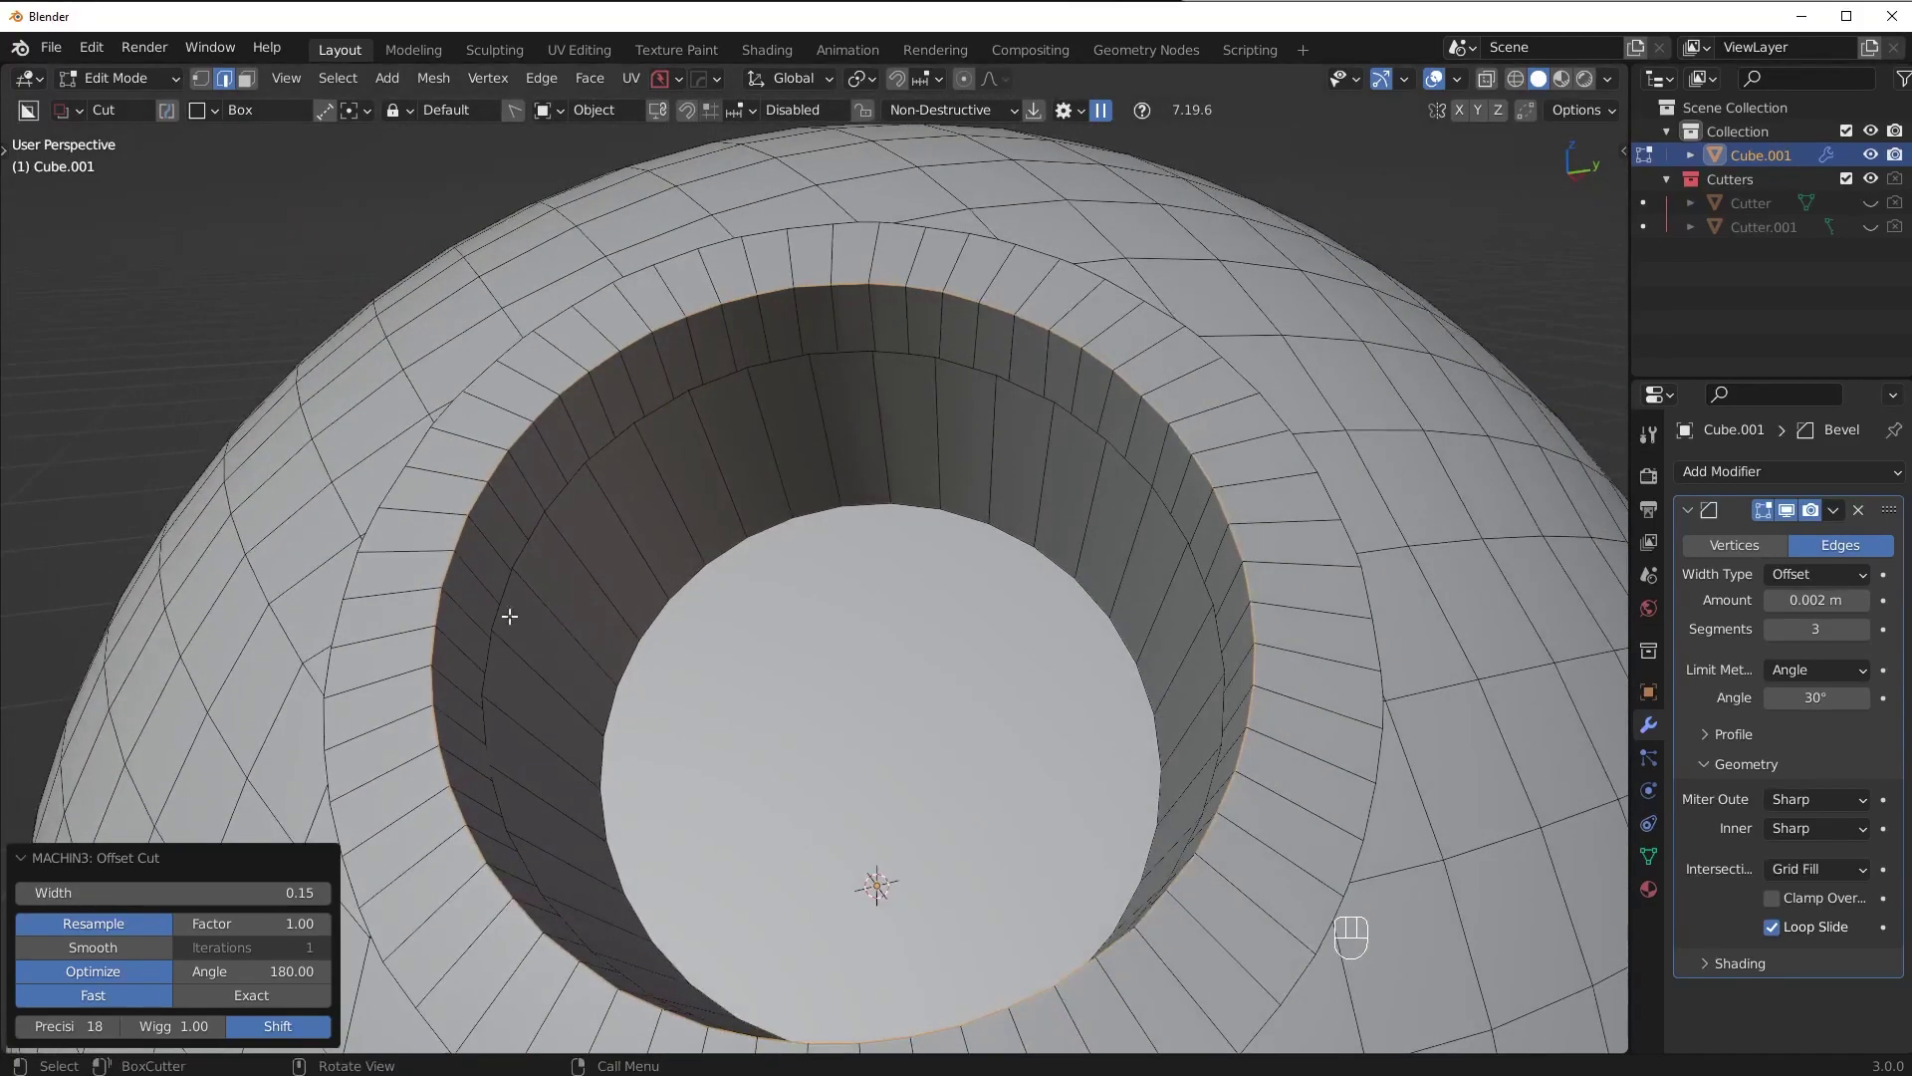
{"action": "middle_click_drag", "start_coordinate": [1039, 430], "coordinate": [1054, 432]}
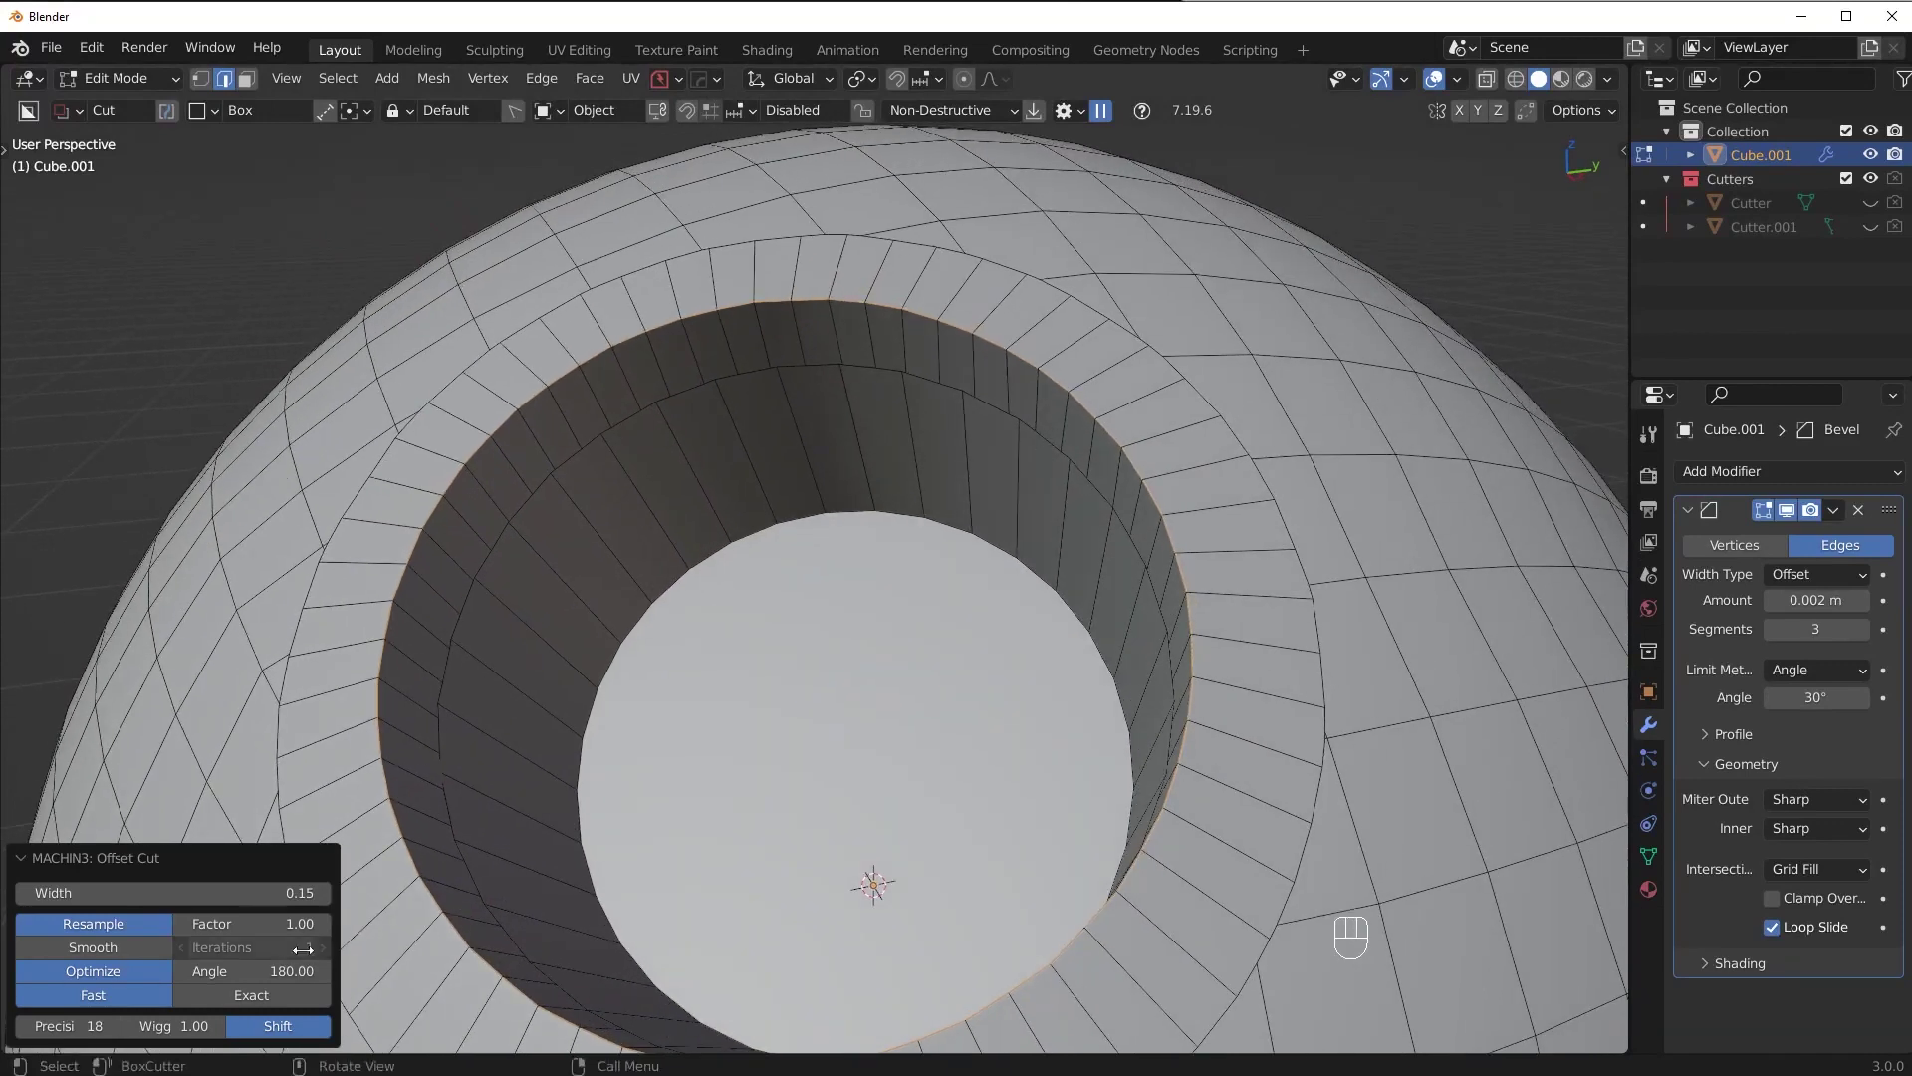
- Reduce the Offset Cut width to 0.09 and raise the bevel modifier's amount to 0.081 m, checking the rim with and without wireframe
{"action": "left_click_drag", "start_coordinate": [230, 892], "coordinate": [199, 892], "text": "shift"}
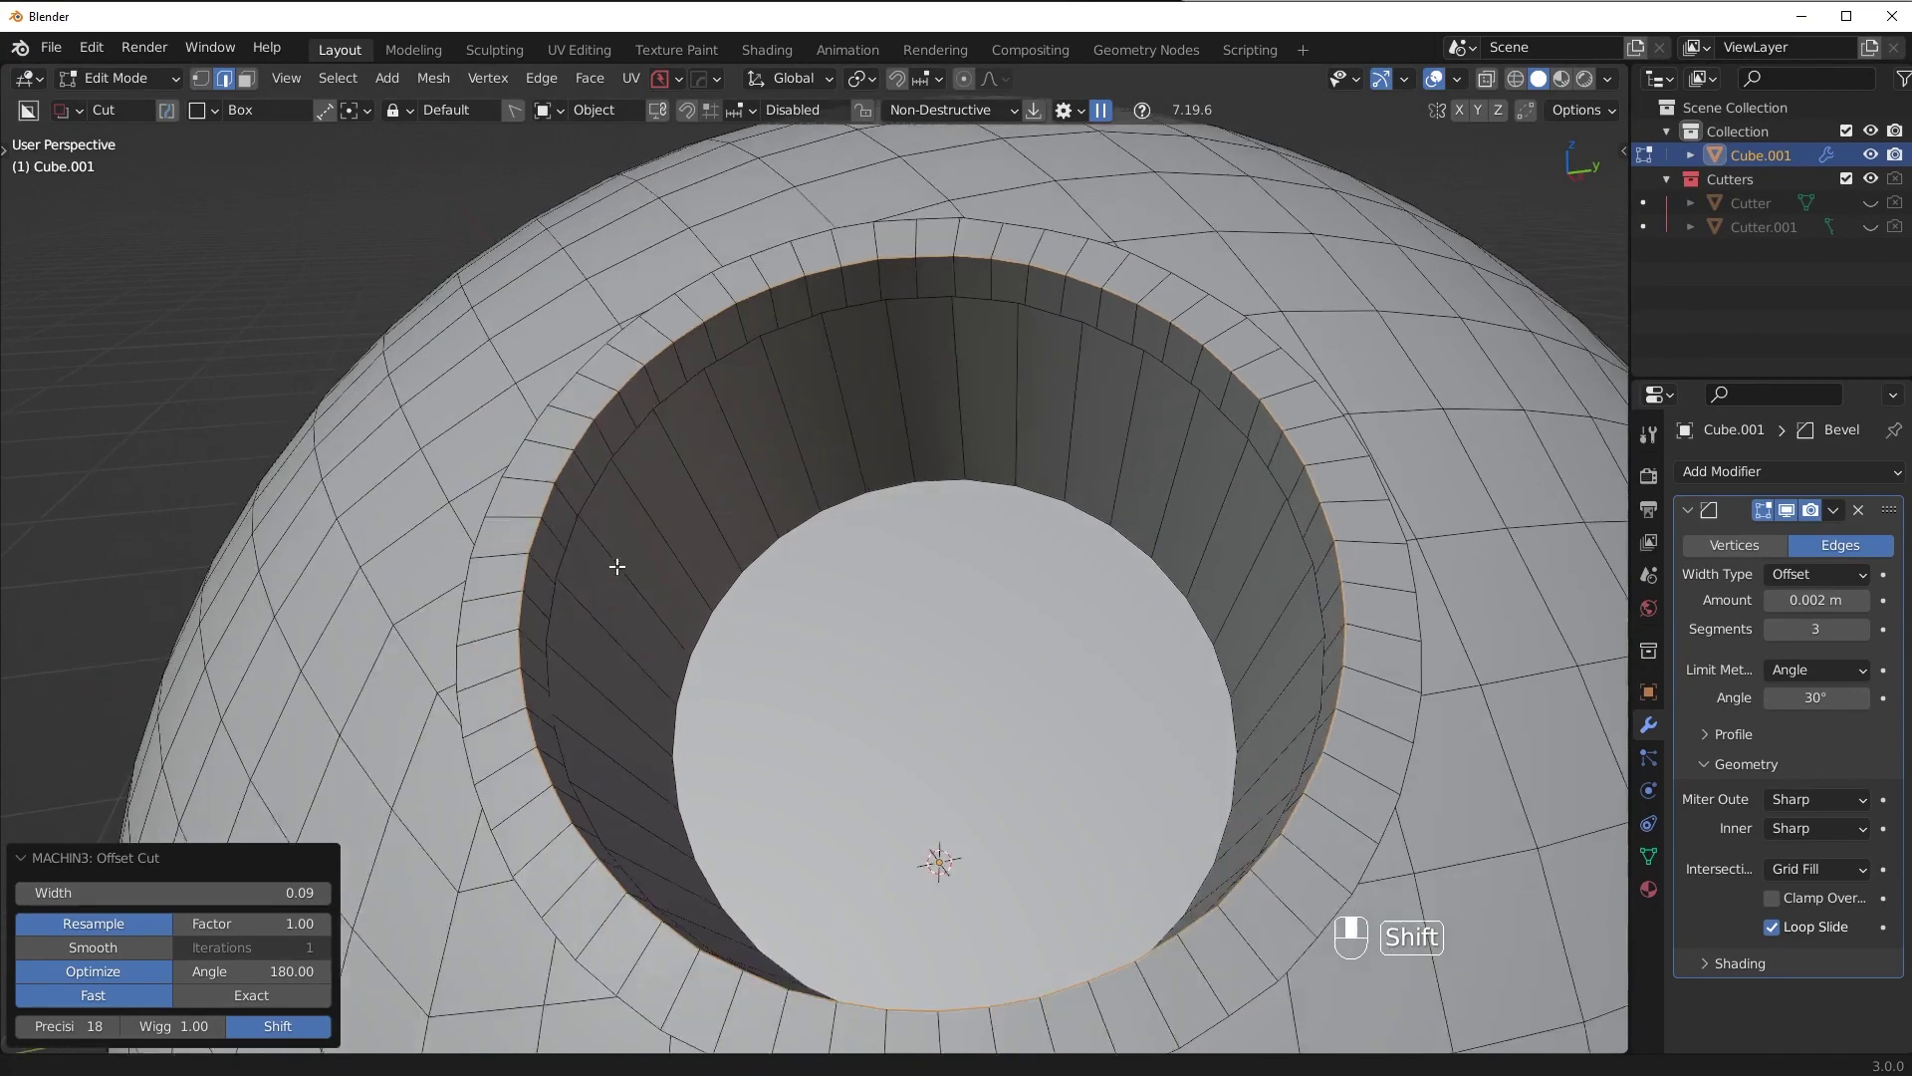
{"action": "middle_click_drag", "start_coordinate": [619, 559], "coordinate": [634, 552]}
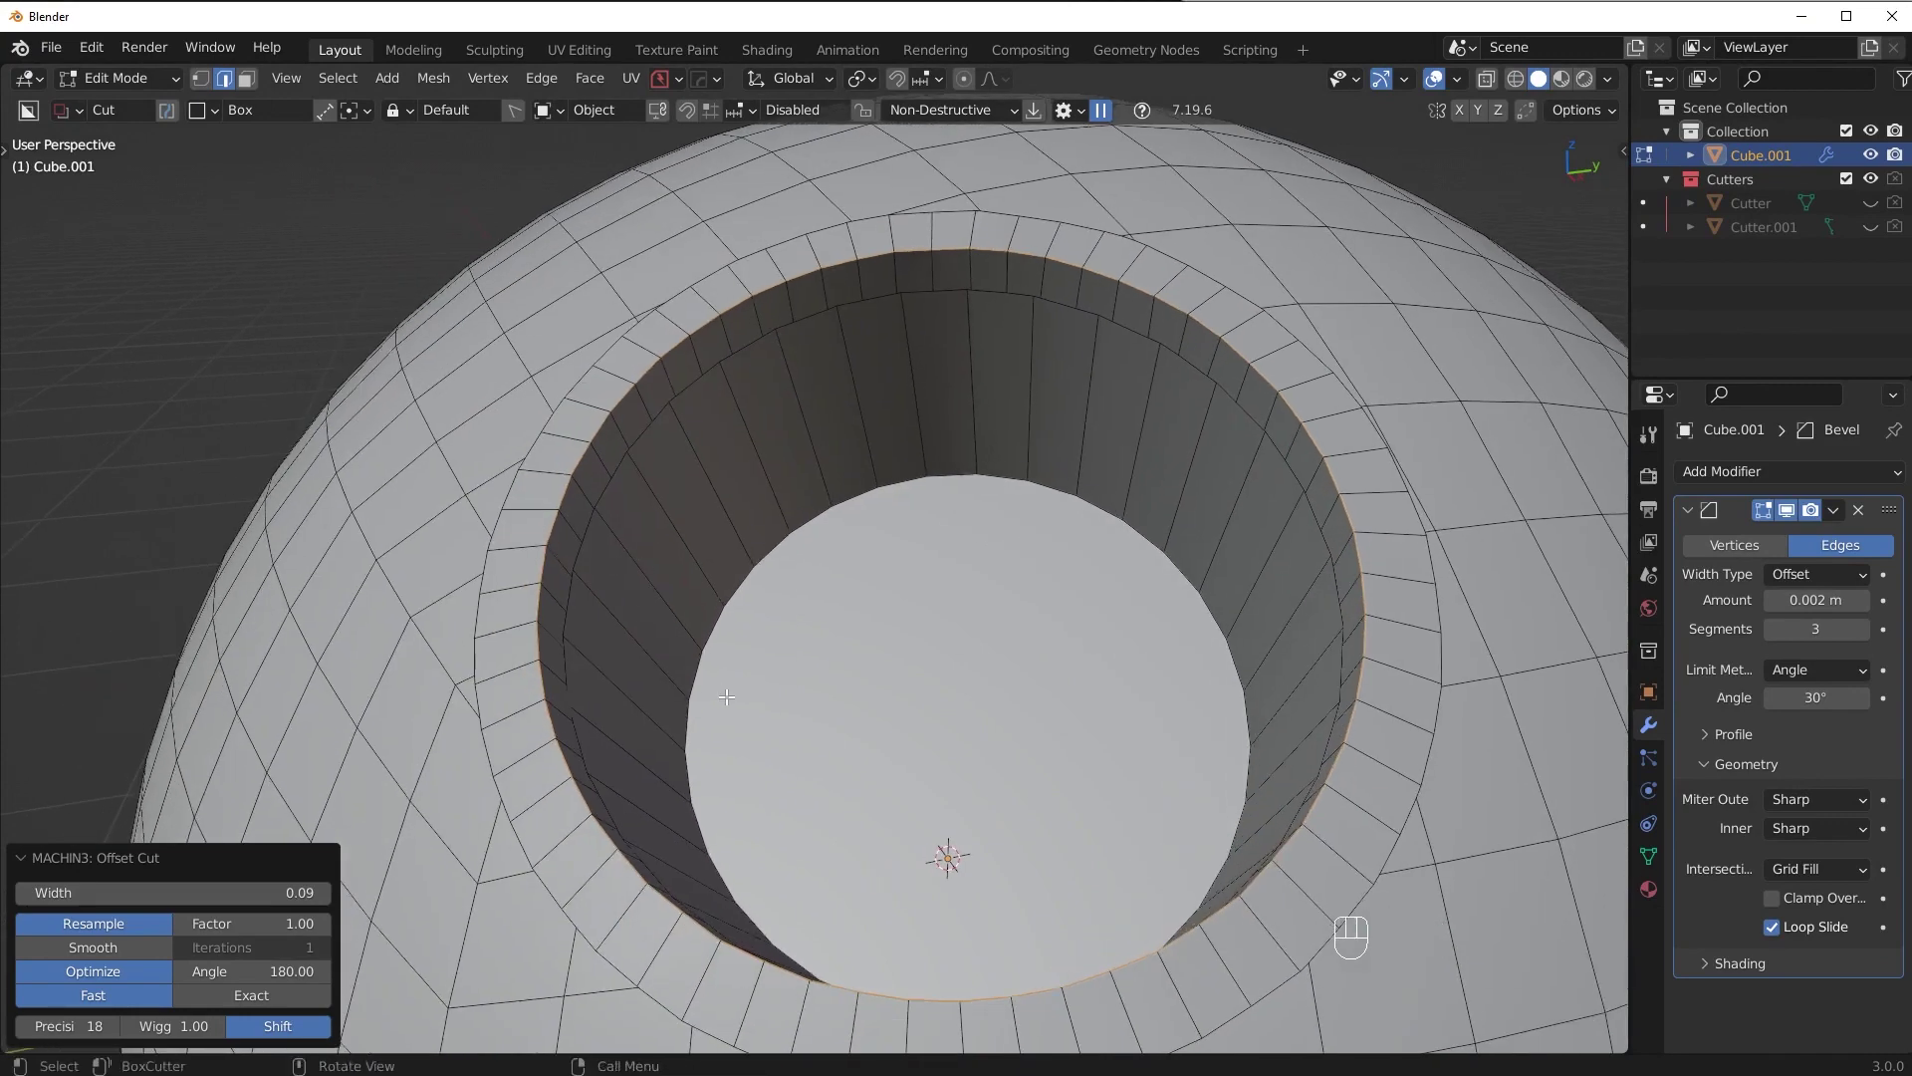
{"action": "key", "text": "Tab"}
{"action": "key", "text": "alt+v"}
{"action": "left_click", "coordinate": [634, 701]}
{"action": "left_click_drag", "start_coordinate": [1816, 599], "coordinate": [1897, 600], "text": "shift"}
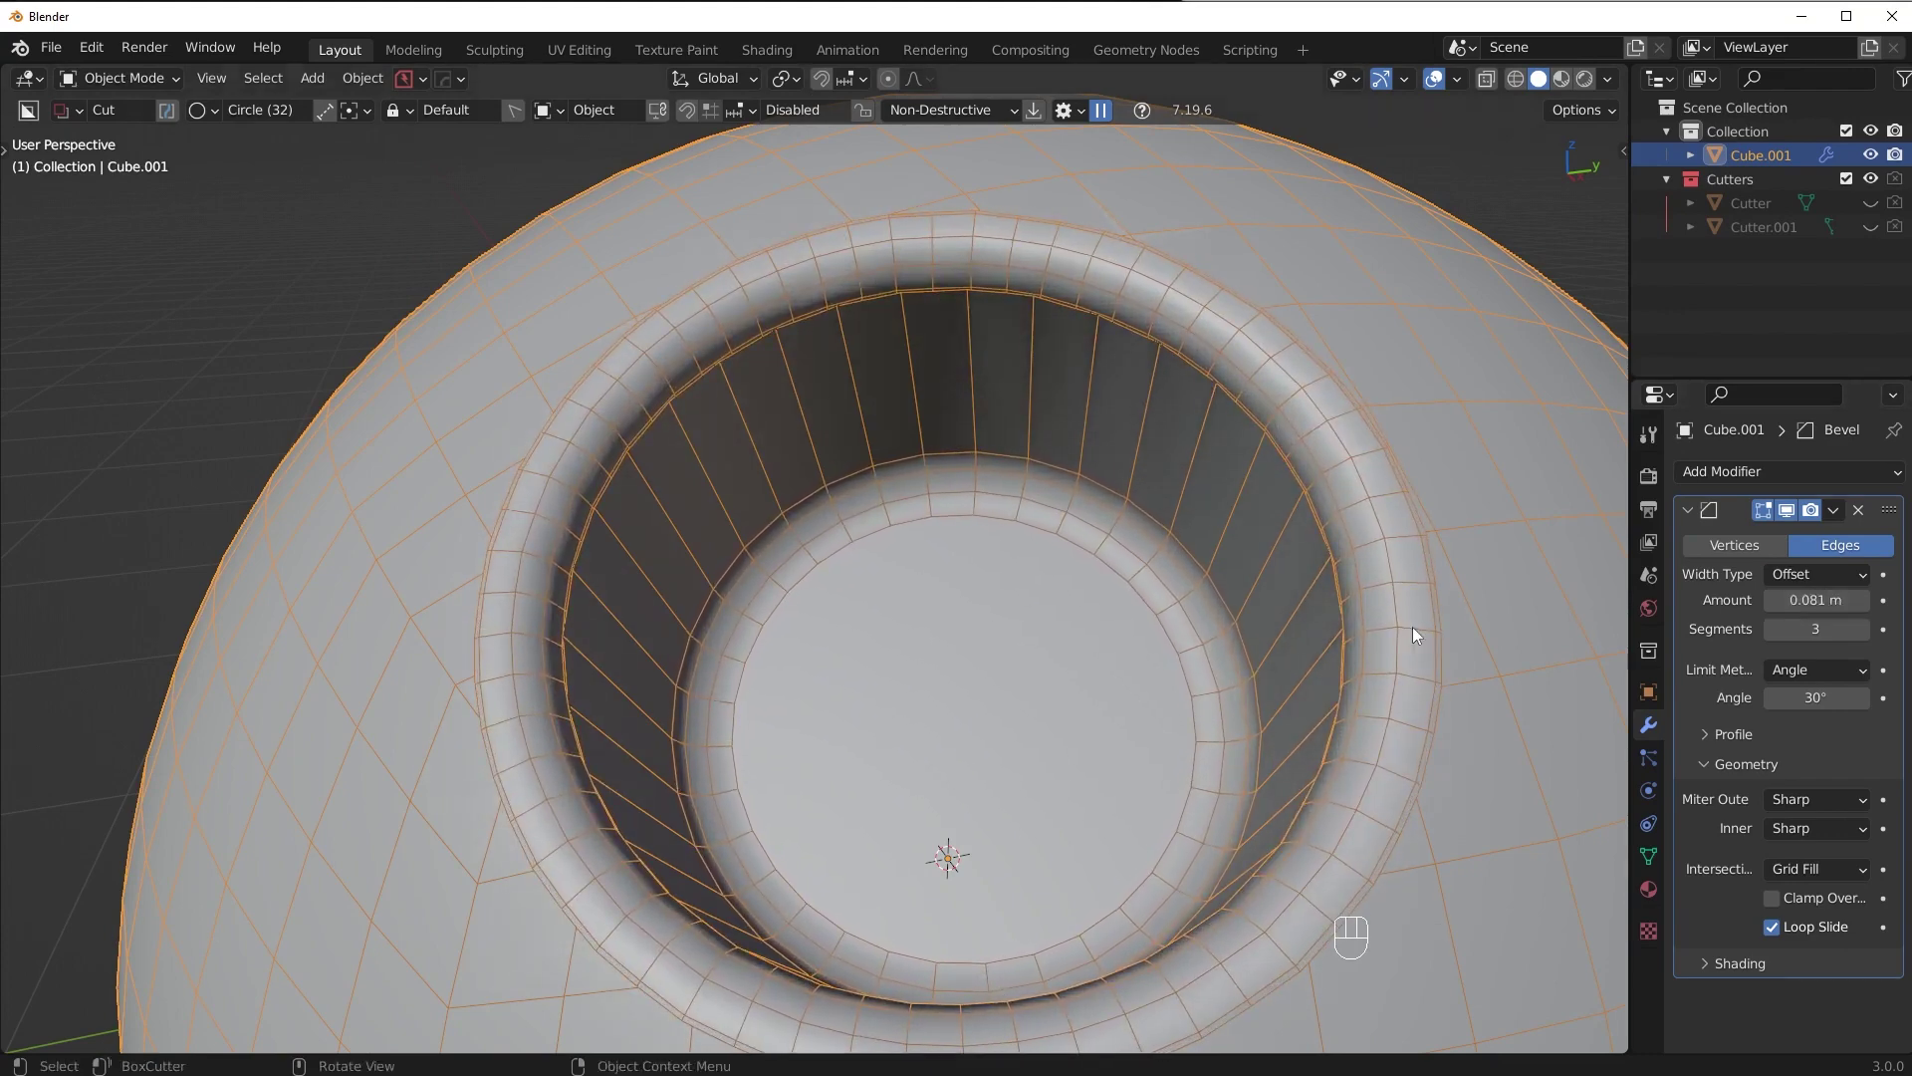
{"action": "key", "text": "alt+v"}
{"action": "left_click", "coordinate": [1264, 574]}
{"action": "middle_click_drag", "start_coordinate": [1267, 570], "coordinate": [246, 721]}
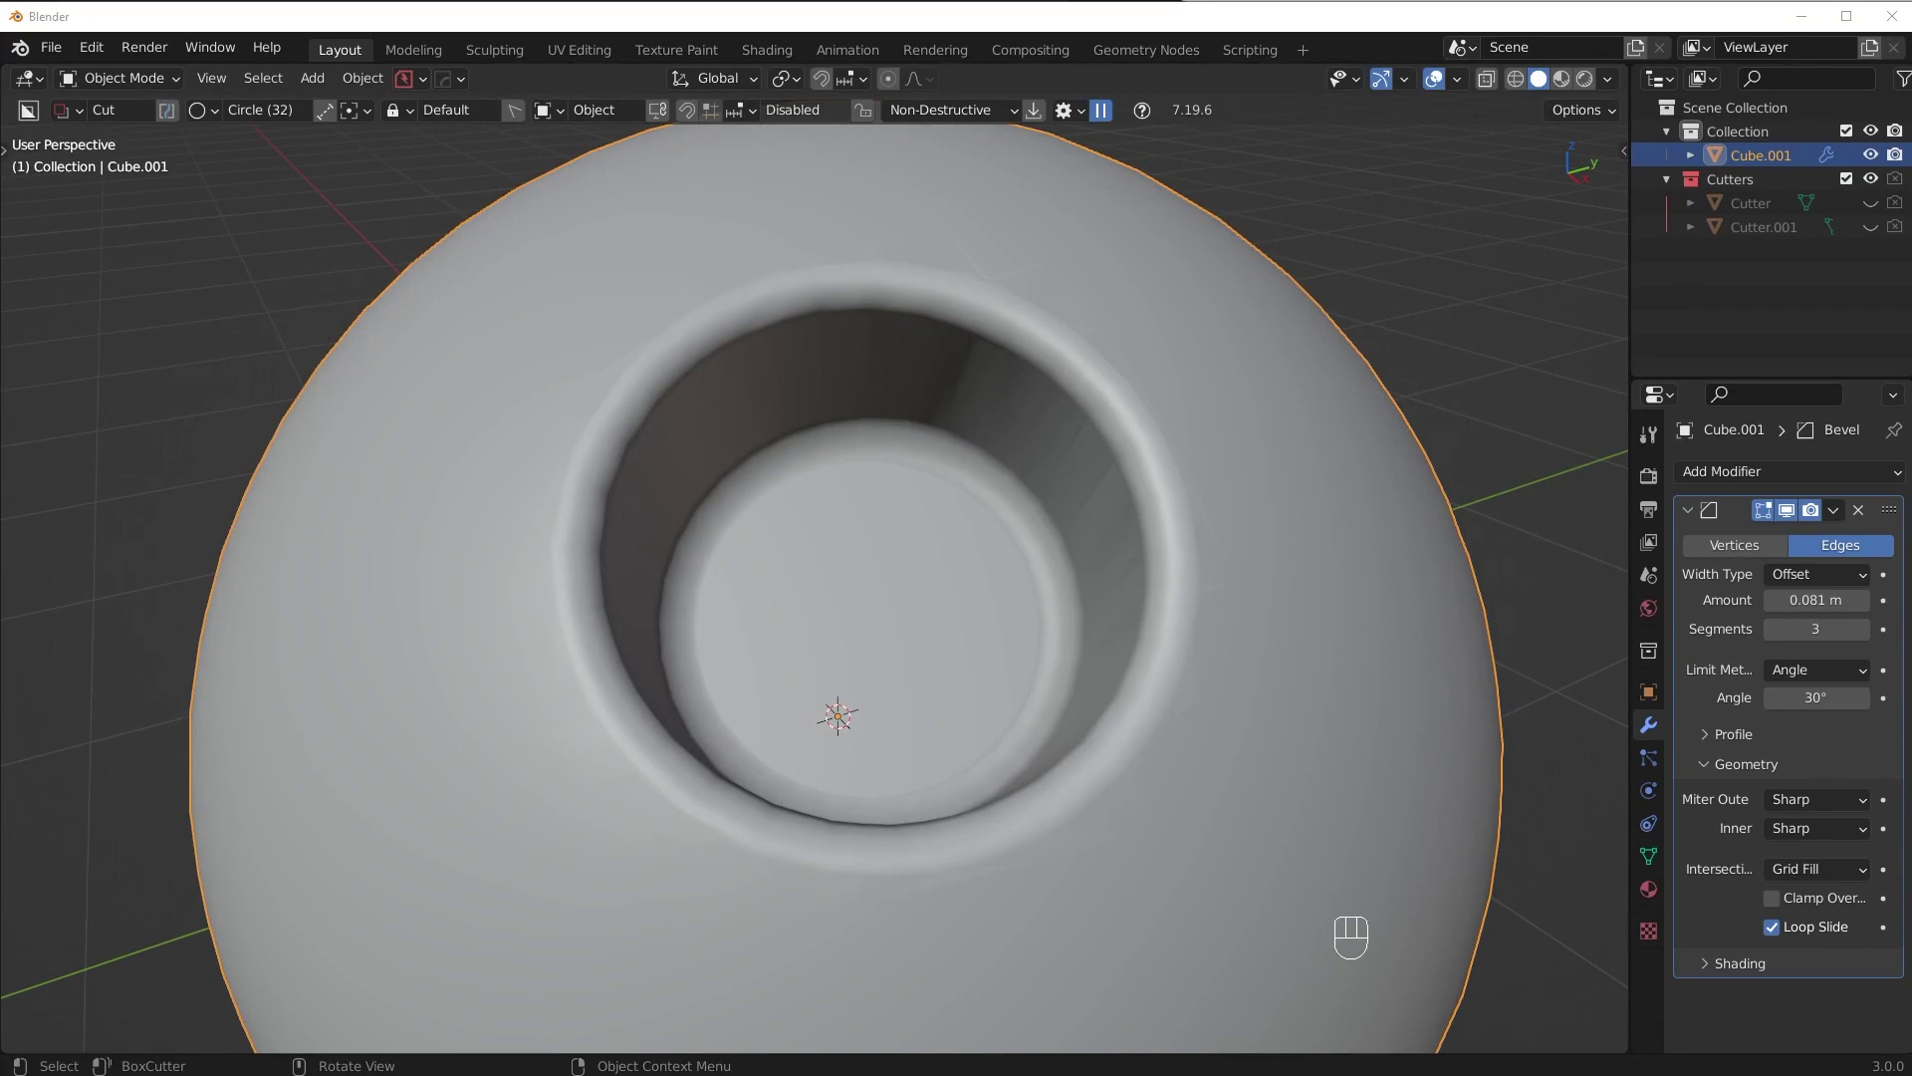
- Undo back to the live boolean modifier on the sphere and set the bevel modifier's amount to 0.019 m
{"action": "key", "text": "ctrl+z"}
{"action": "key", "text": "ctrl+z"}
{"action": "key", "text": "ctrl+z"}
{"action": "key", "text": "ctrl+z"}
{"action": "key", "text": "ctrl+z"}
{"action": "key", "text": "ctrl+z"}
{"action": "key", "text": "ctrl+z"}
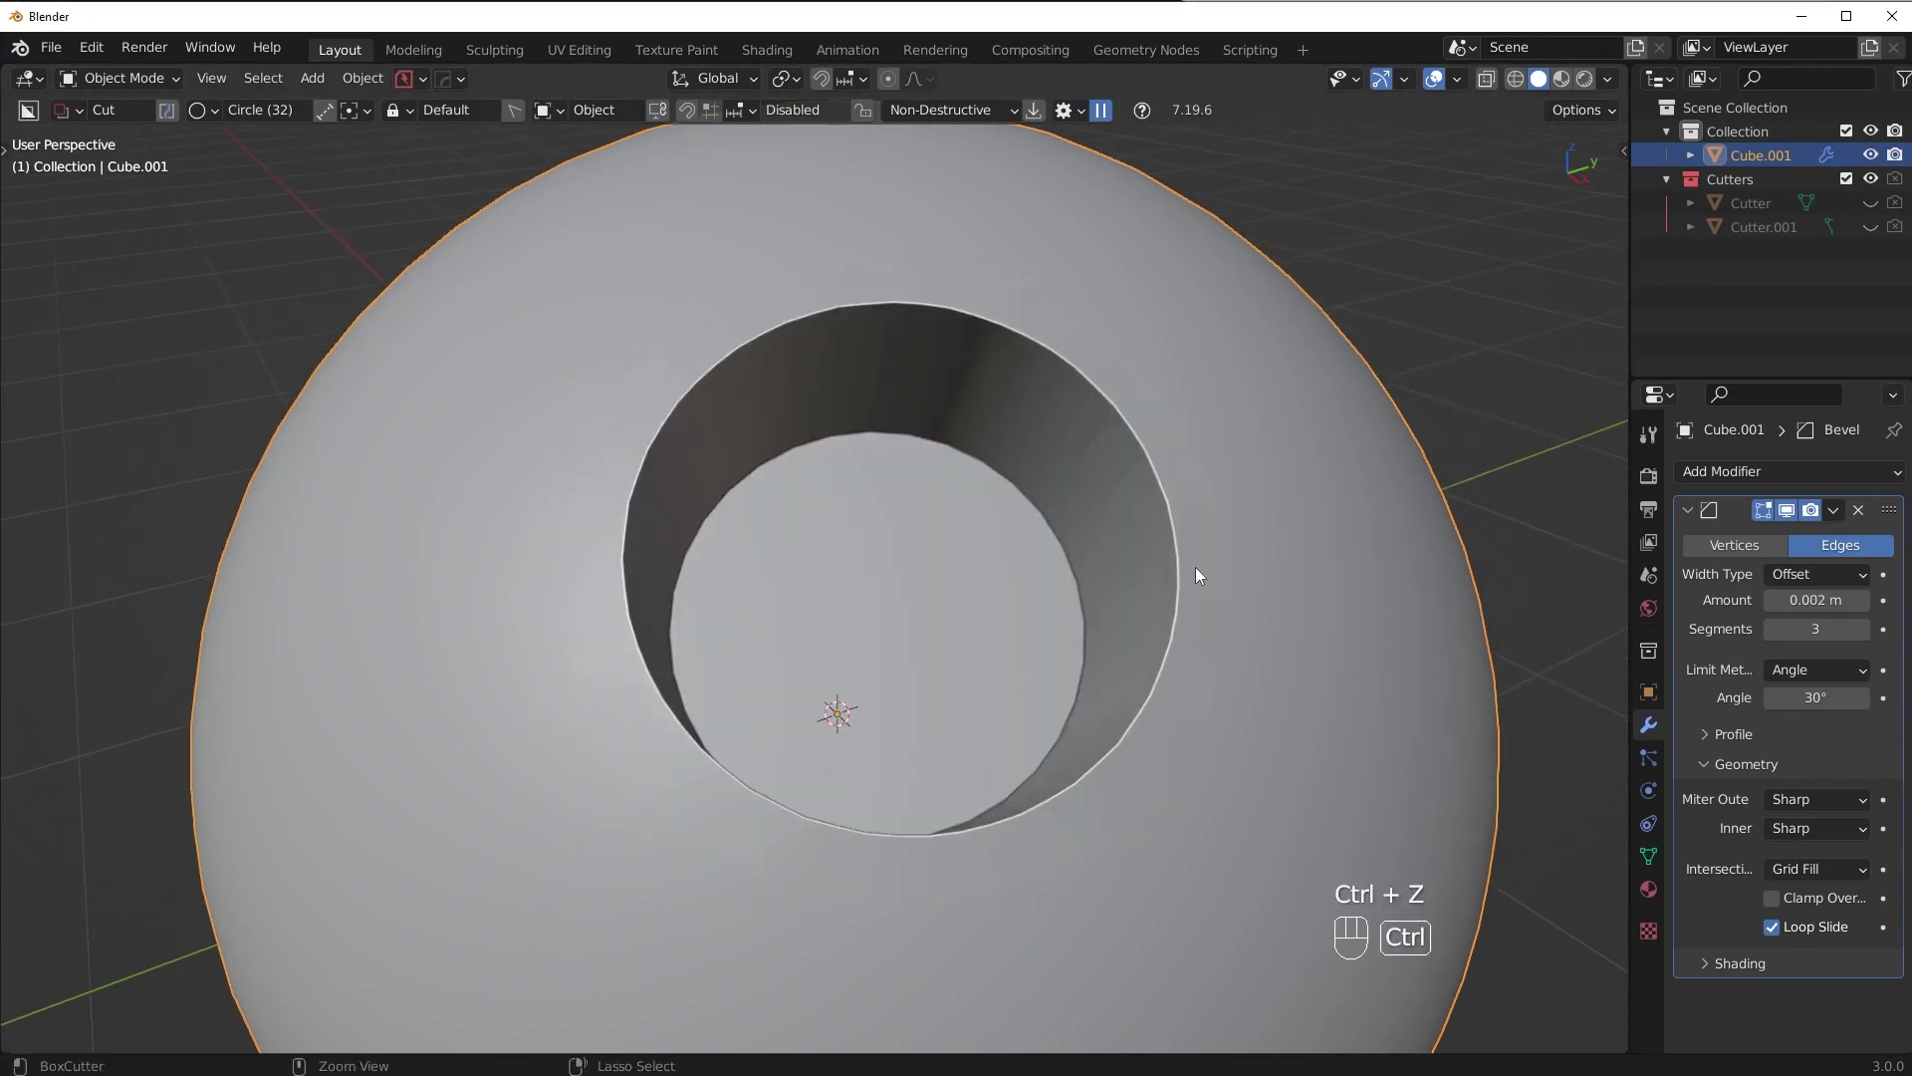
{"action": "key", "text": "Tab"}
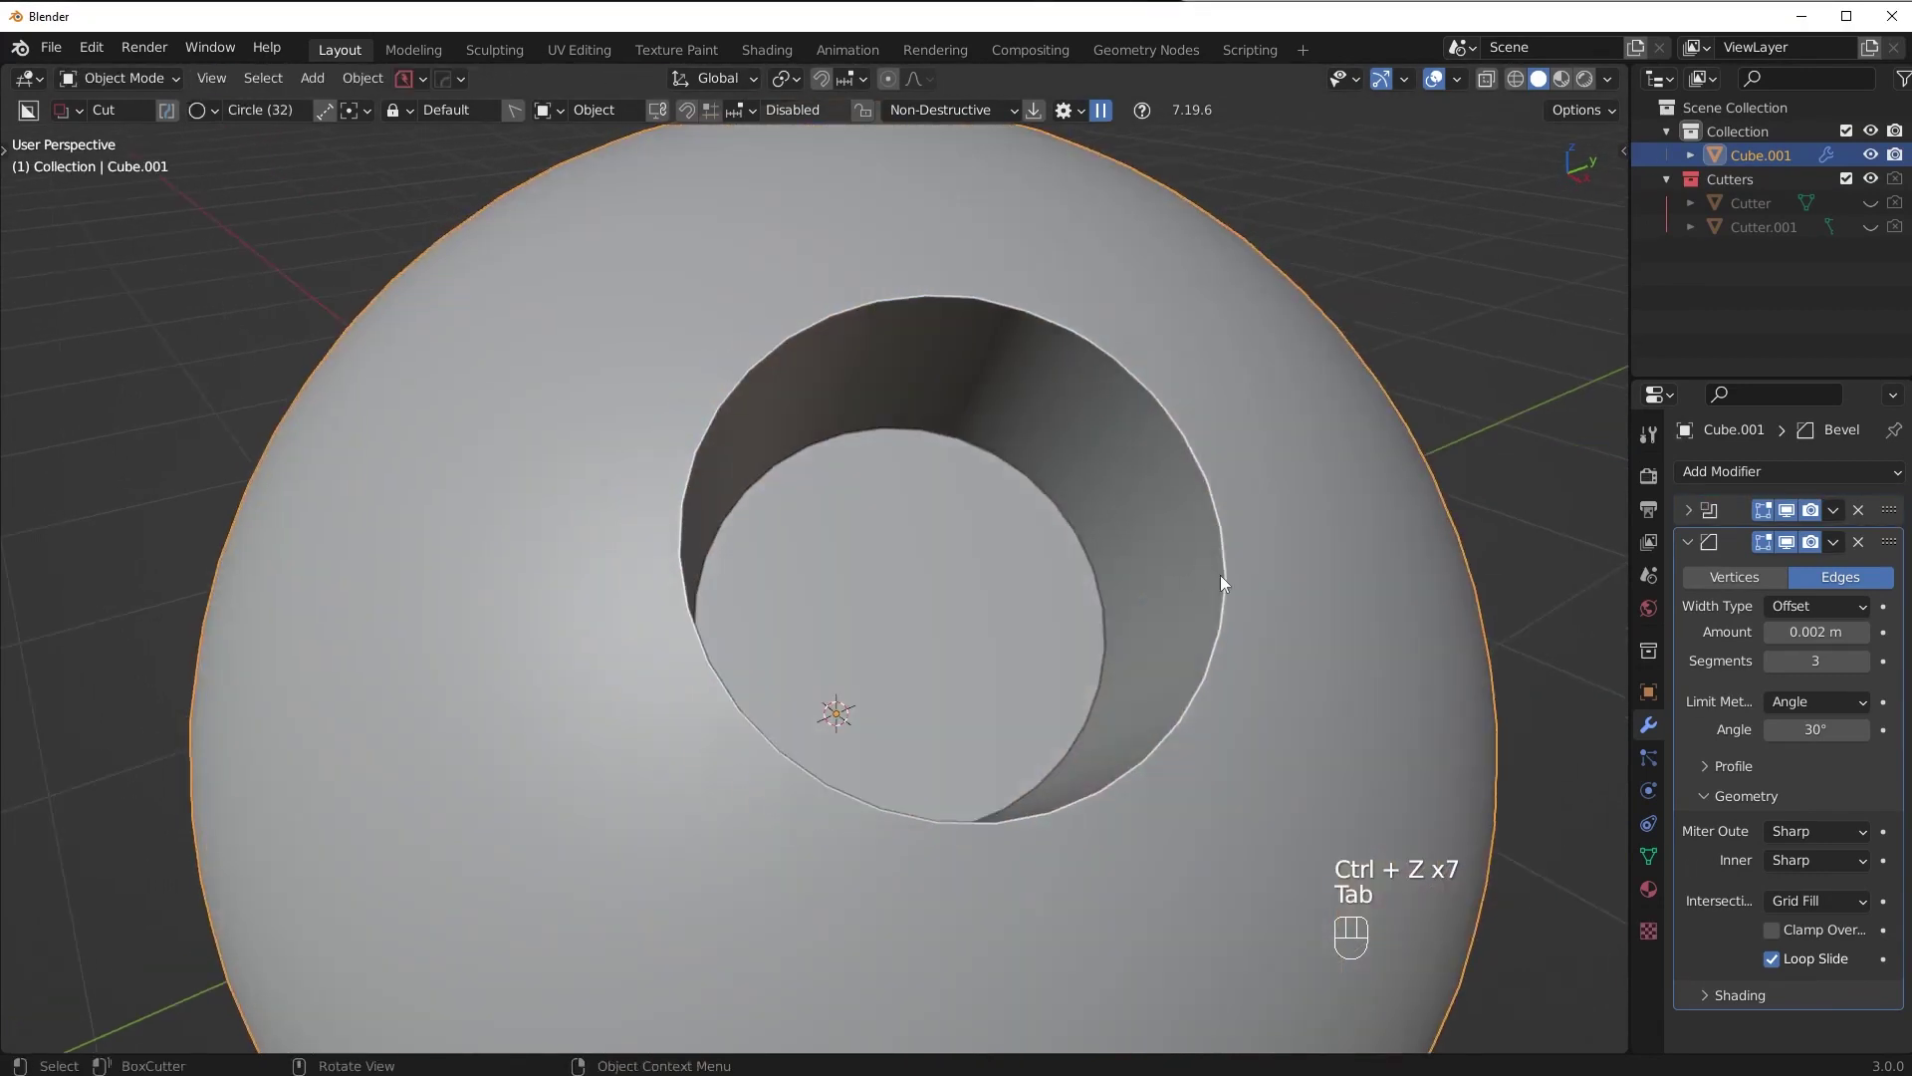
{"action": "mouse_move", "coordinate": [1808, 629]}
{"action": "left_mouse_down", "text": "shift"}
{"action": "mouse_move", "coordinate": [1867, 630]}
{"action": "mouse_move", "coordinate": [1837, 630]}
{"action": "left_mouse_up", "text": "shift"}
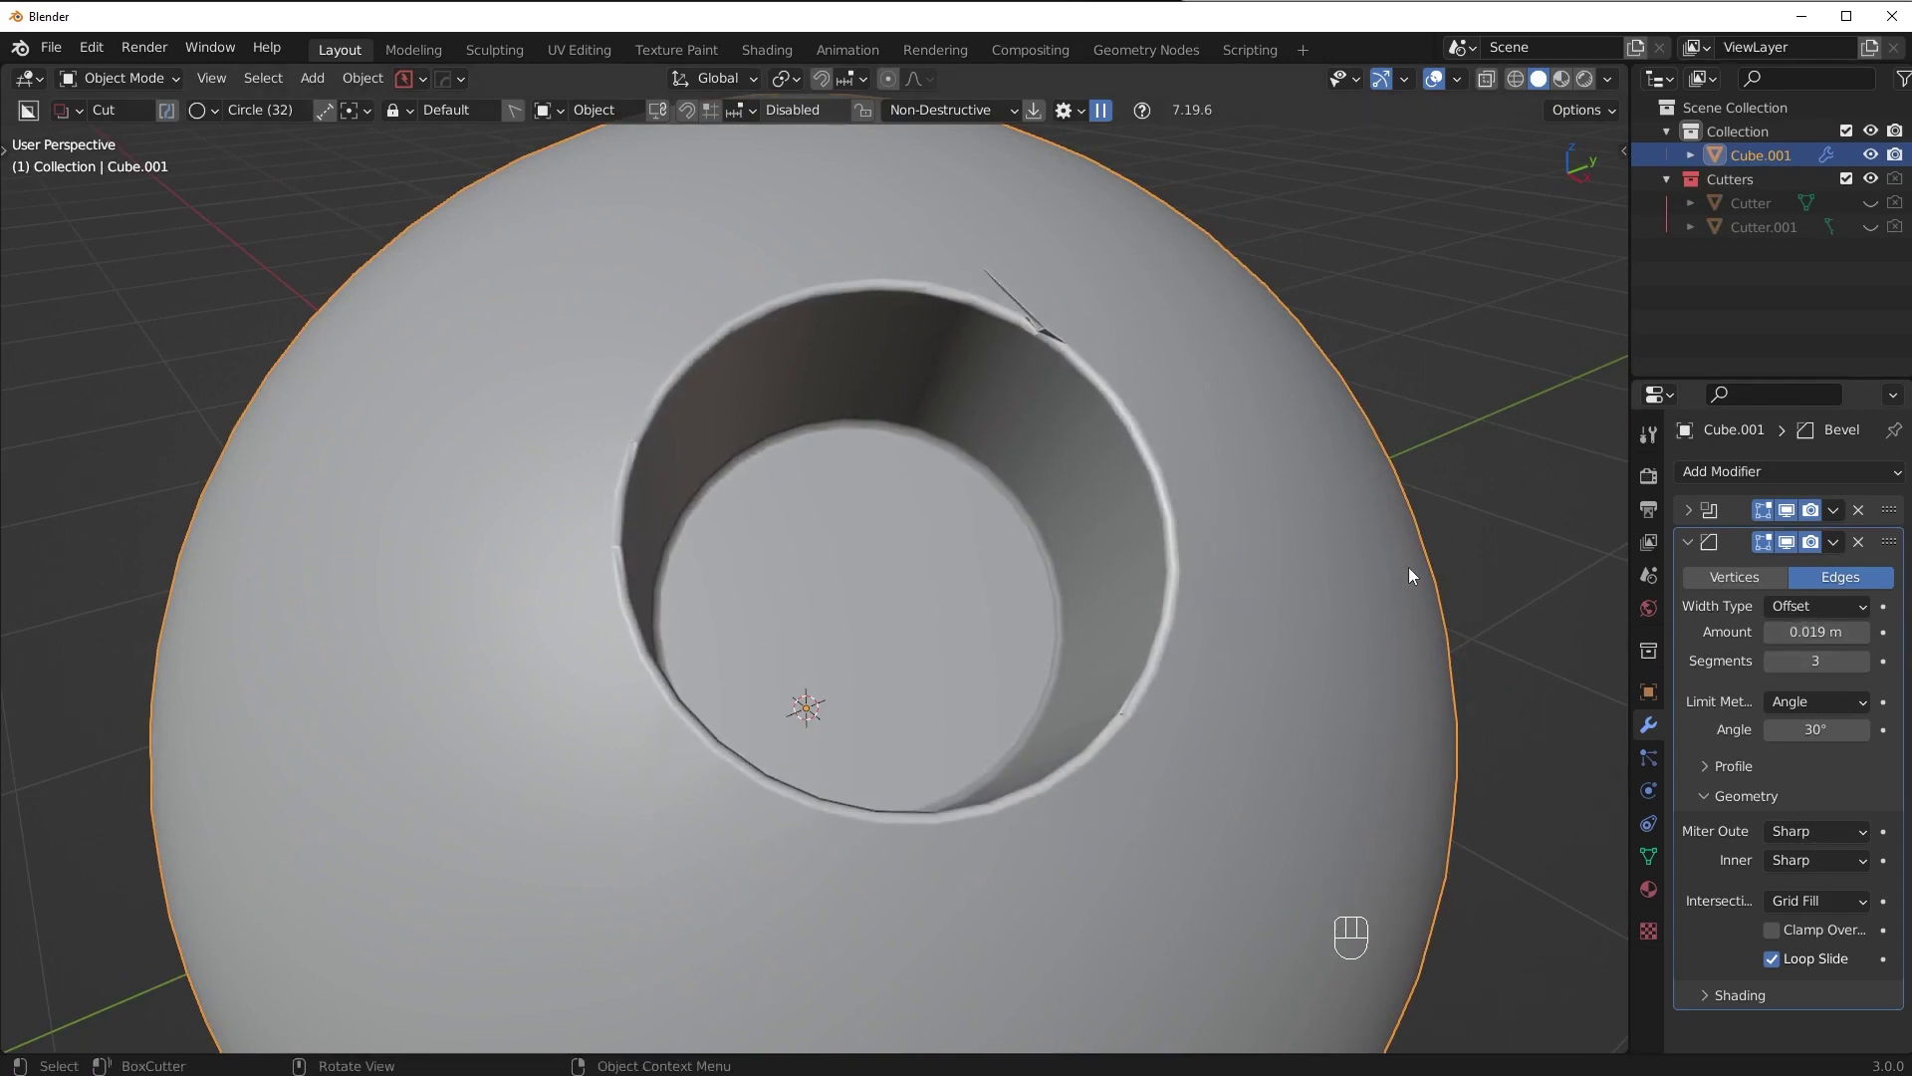
{"action": "scroll", "coordinate": [1411, 568], "scroll_direction": "down", "scroll_amount": 5}
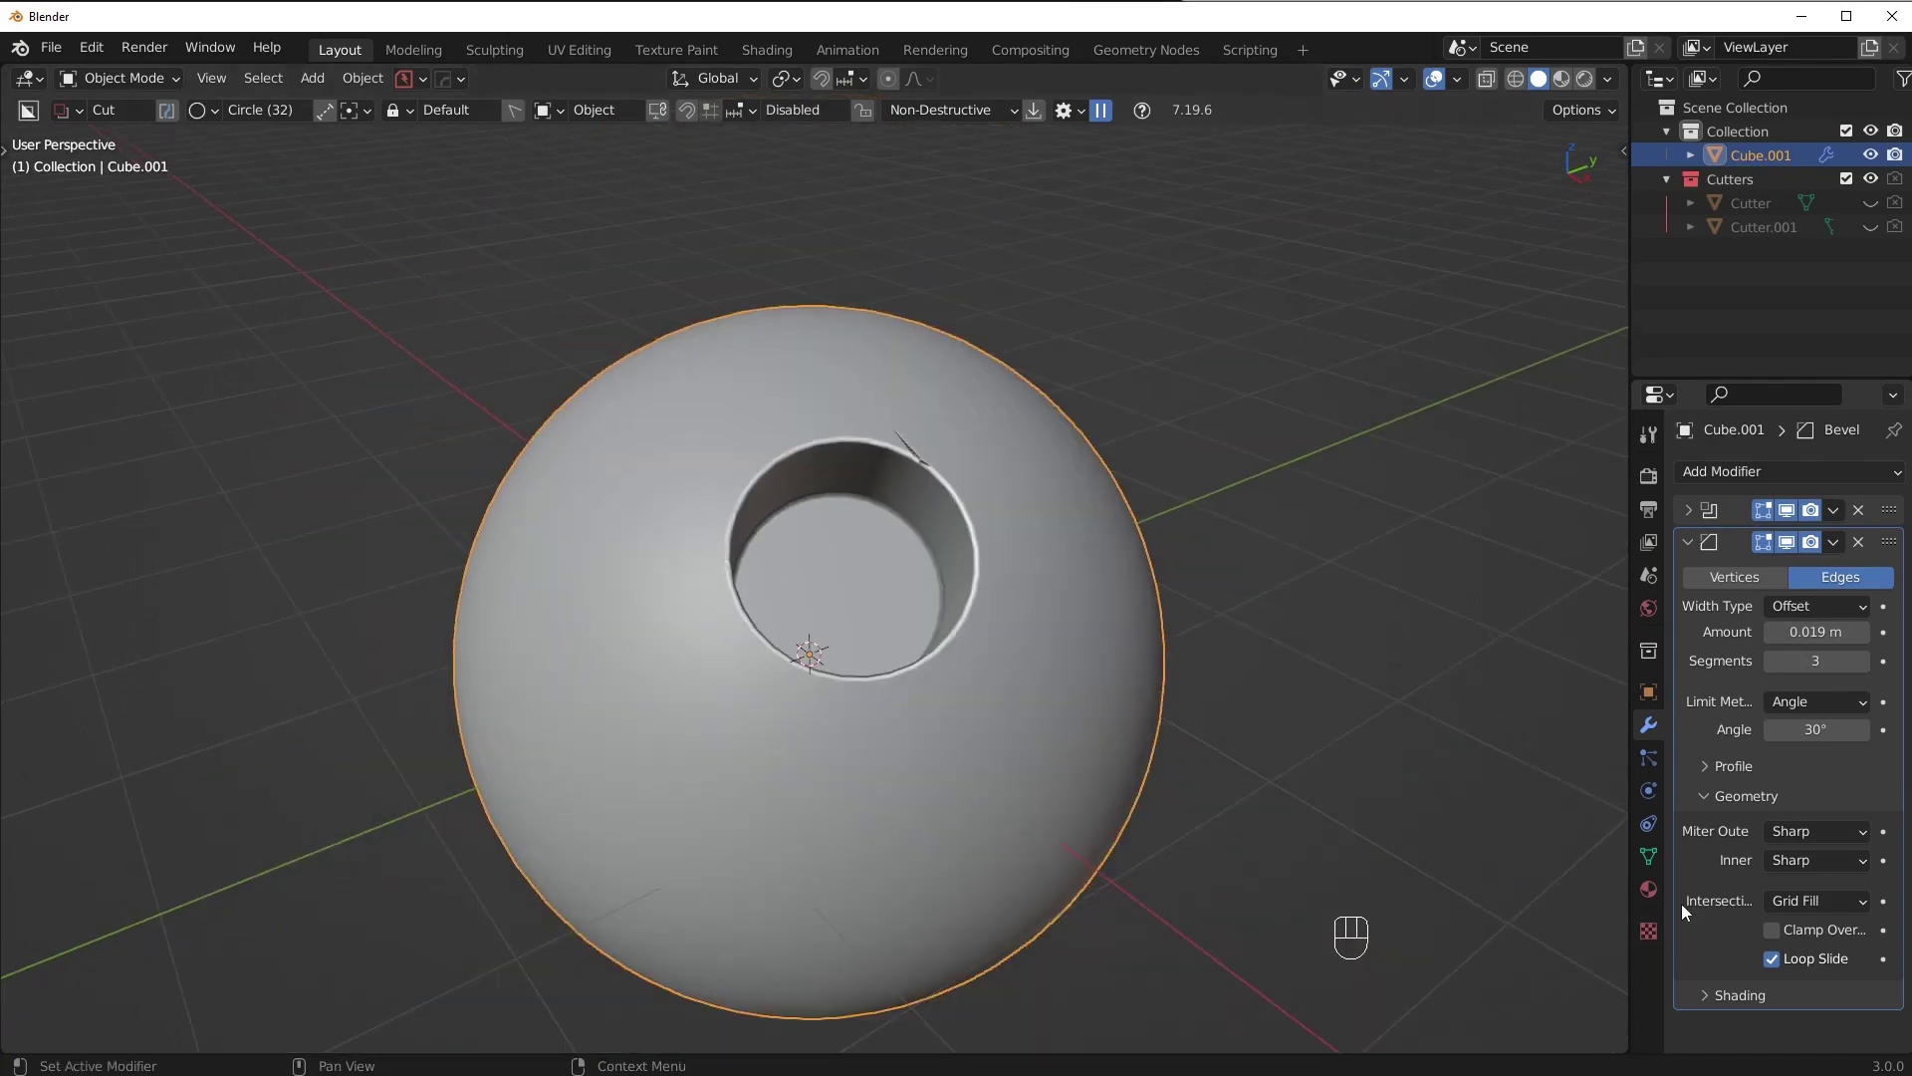
- Create a new material on the sphere
{"action": "left_click", "coordinate": [1648, 888]}
{"action": "left_click", "coordinate": [1862, 571]}
{"action": "middle_click_drag", "start_coordinate": [1438, 597], "coordinate": [1313, 413], "text": "shift"}
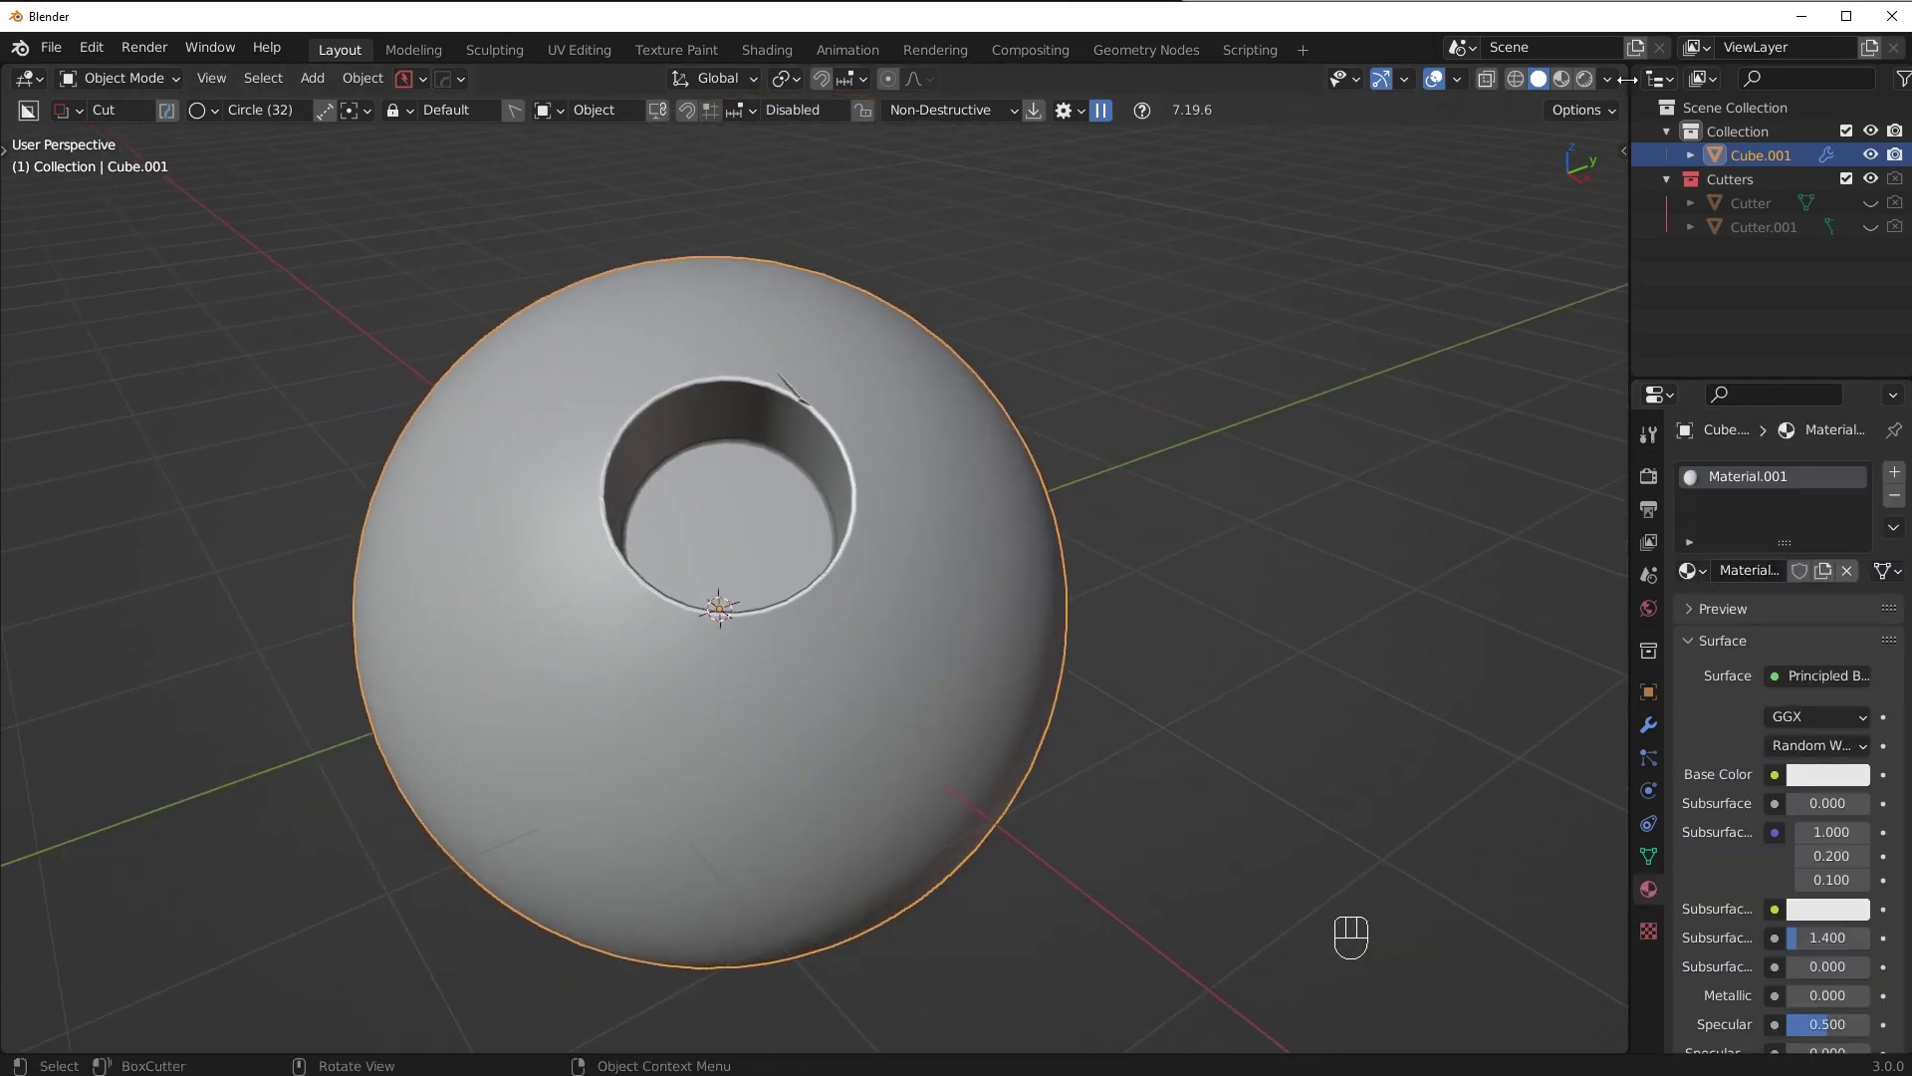
- Split the viewport side by side and turn the new area into a Shader Editor showing the sphere's material nodes
{"action": "left_click_drag", "start_coordinate": [1630, 78], "coordinate": [928, 150]}
{"action": "left_click", "coordinate": [956, 78]}
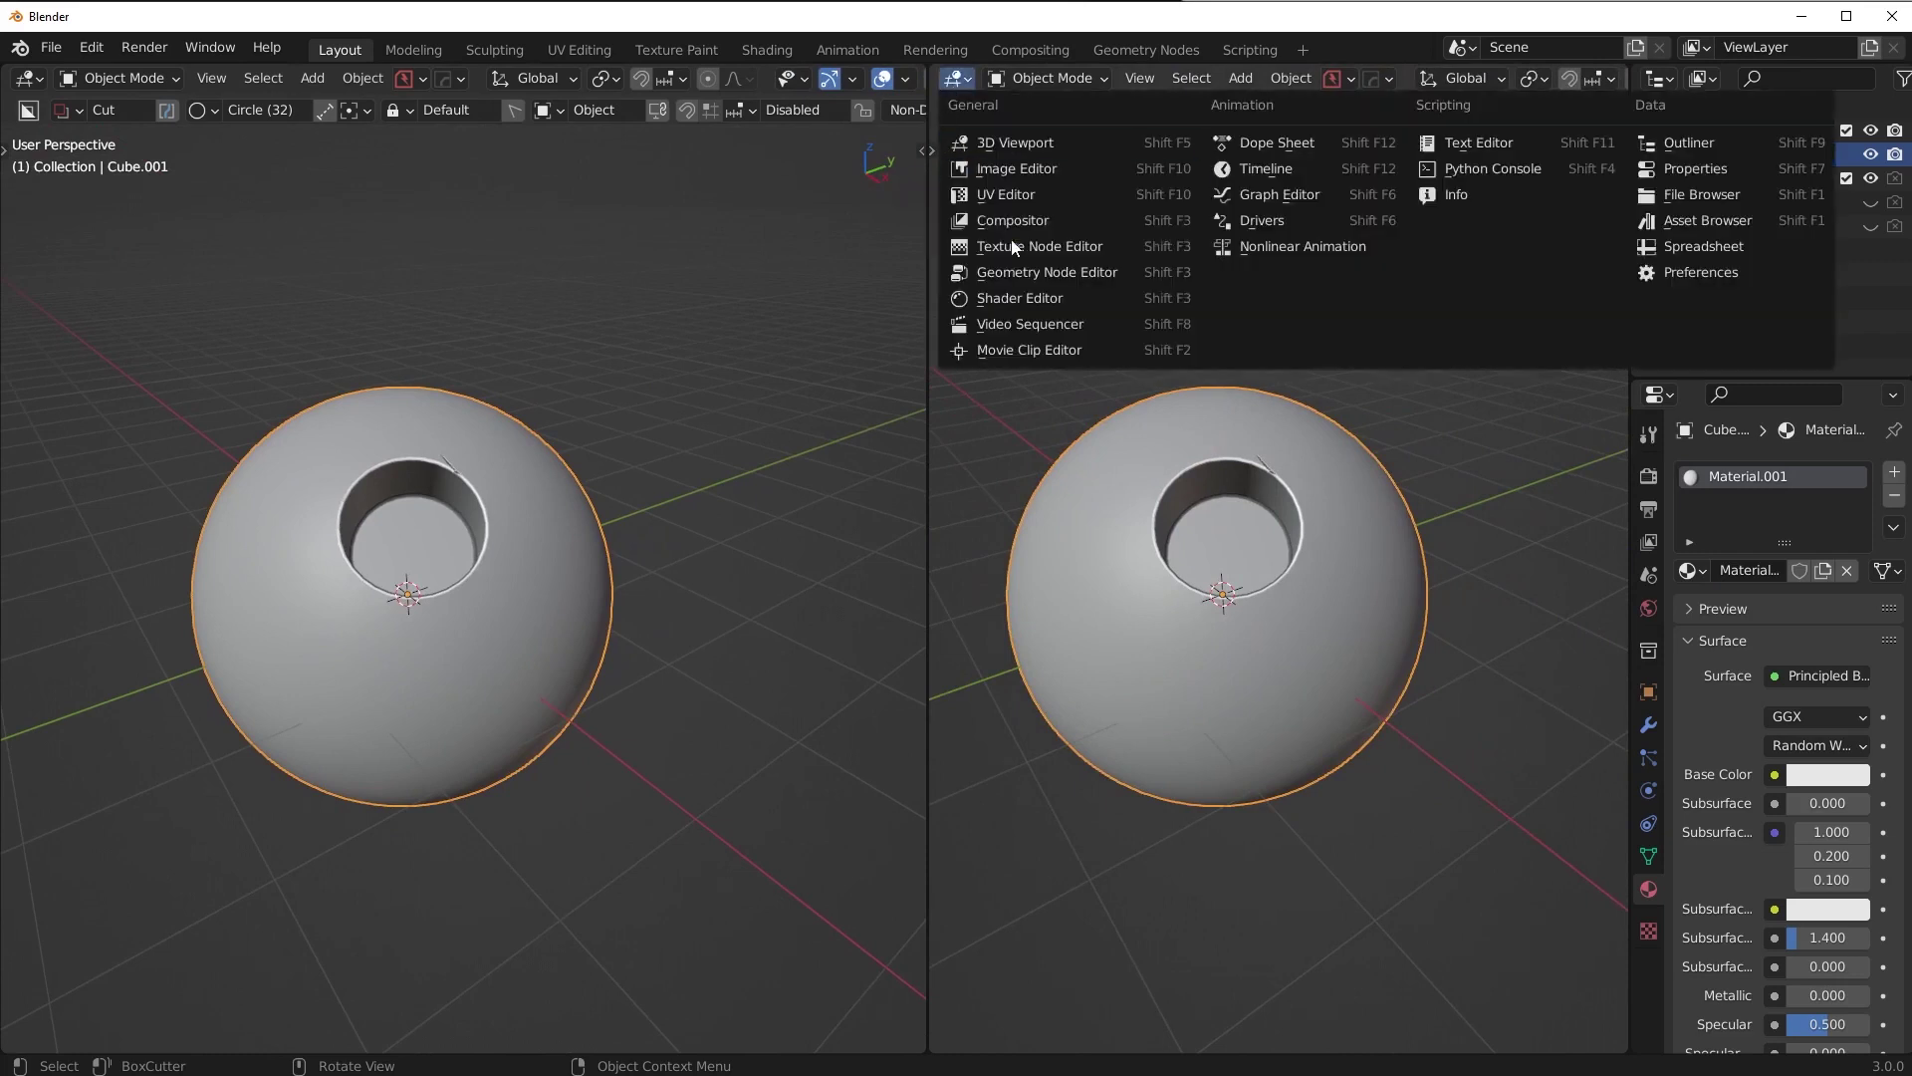
{"action": "left_click", "coordinate": [1032, 297]}
{"action": "key", "text": "n"}
{"action": "scroll", "coordinate": [1163, 766], "scroll_direction": "up", "scroll_amount": 4}
{"action": "middle_click_drag", "start_coordinate": [1163, 767], "coordinate": [1298, 655]}
{"action": "scroll", "coordinate": [1299, 655], "scroll_direction": "up", "scroll_amount": 1}
- Add a Bevel node and connect its Normal output to the Principled BSDF's Normal input
{"action": "key", "text": "shift+a"}
{"action": "mouse_move", "coordinate": [1103, 660]}
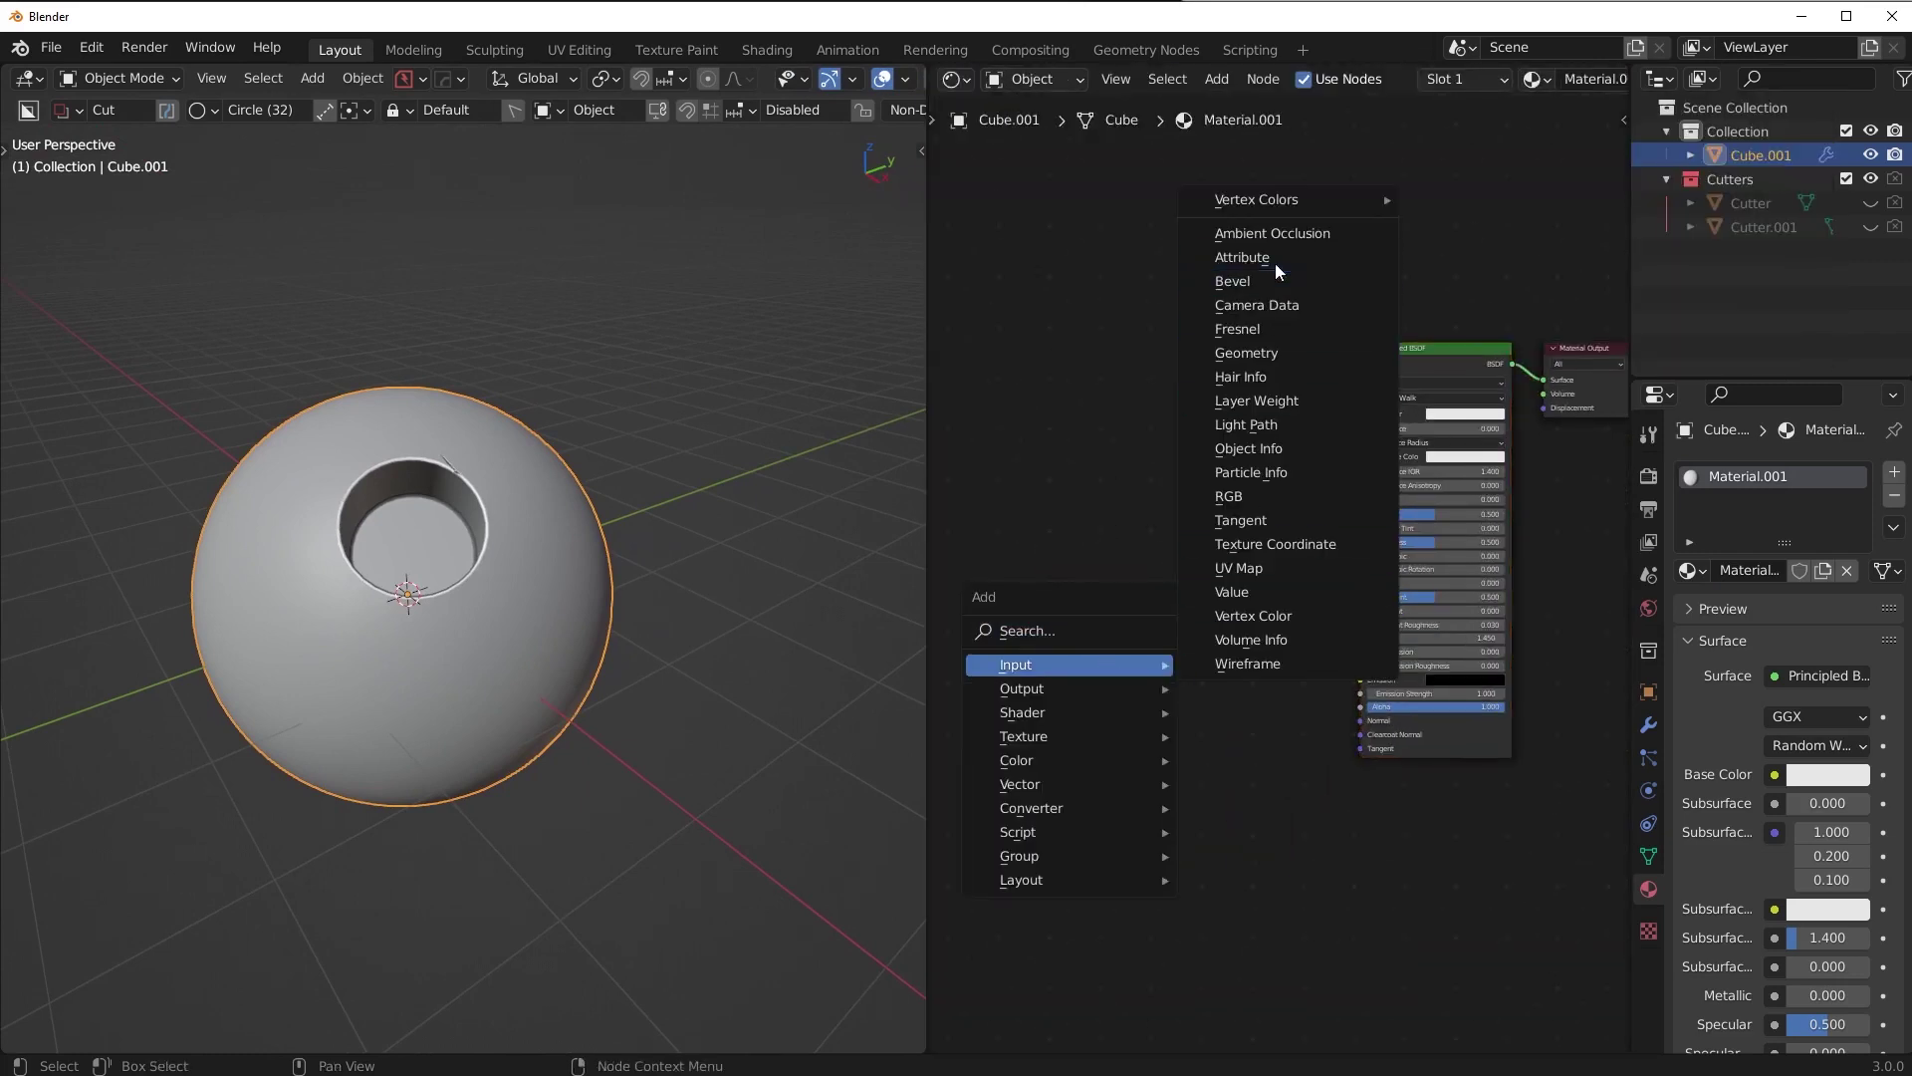
{"action": "left_click", "coordinate": [1269, 279]}
{"action": "left_click", "coordinate": [1200, 717]}
{"action": "scroll", "coordinate": [1193, 761], "scroll_direction": "up", "scroll_amount": 2}
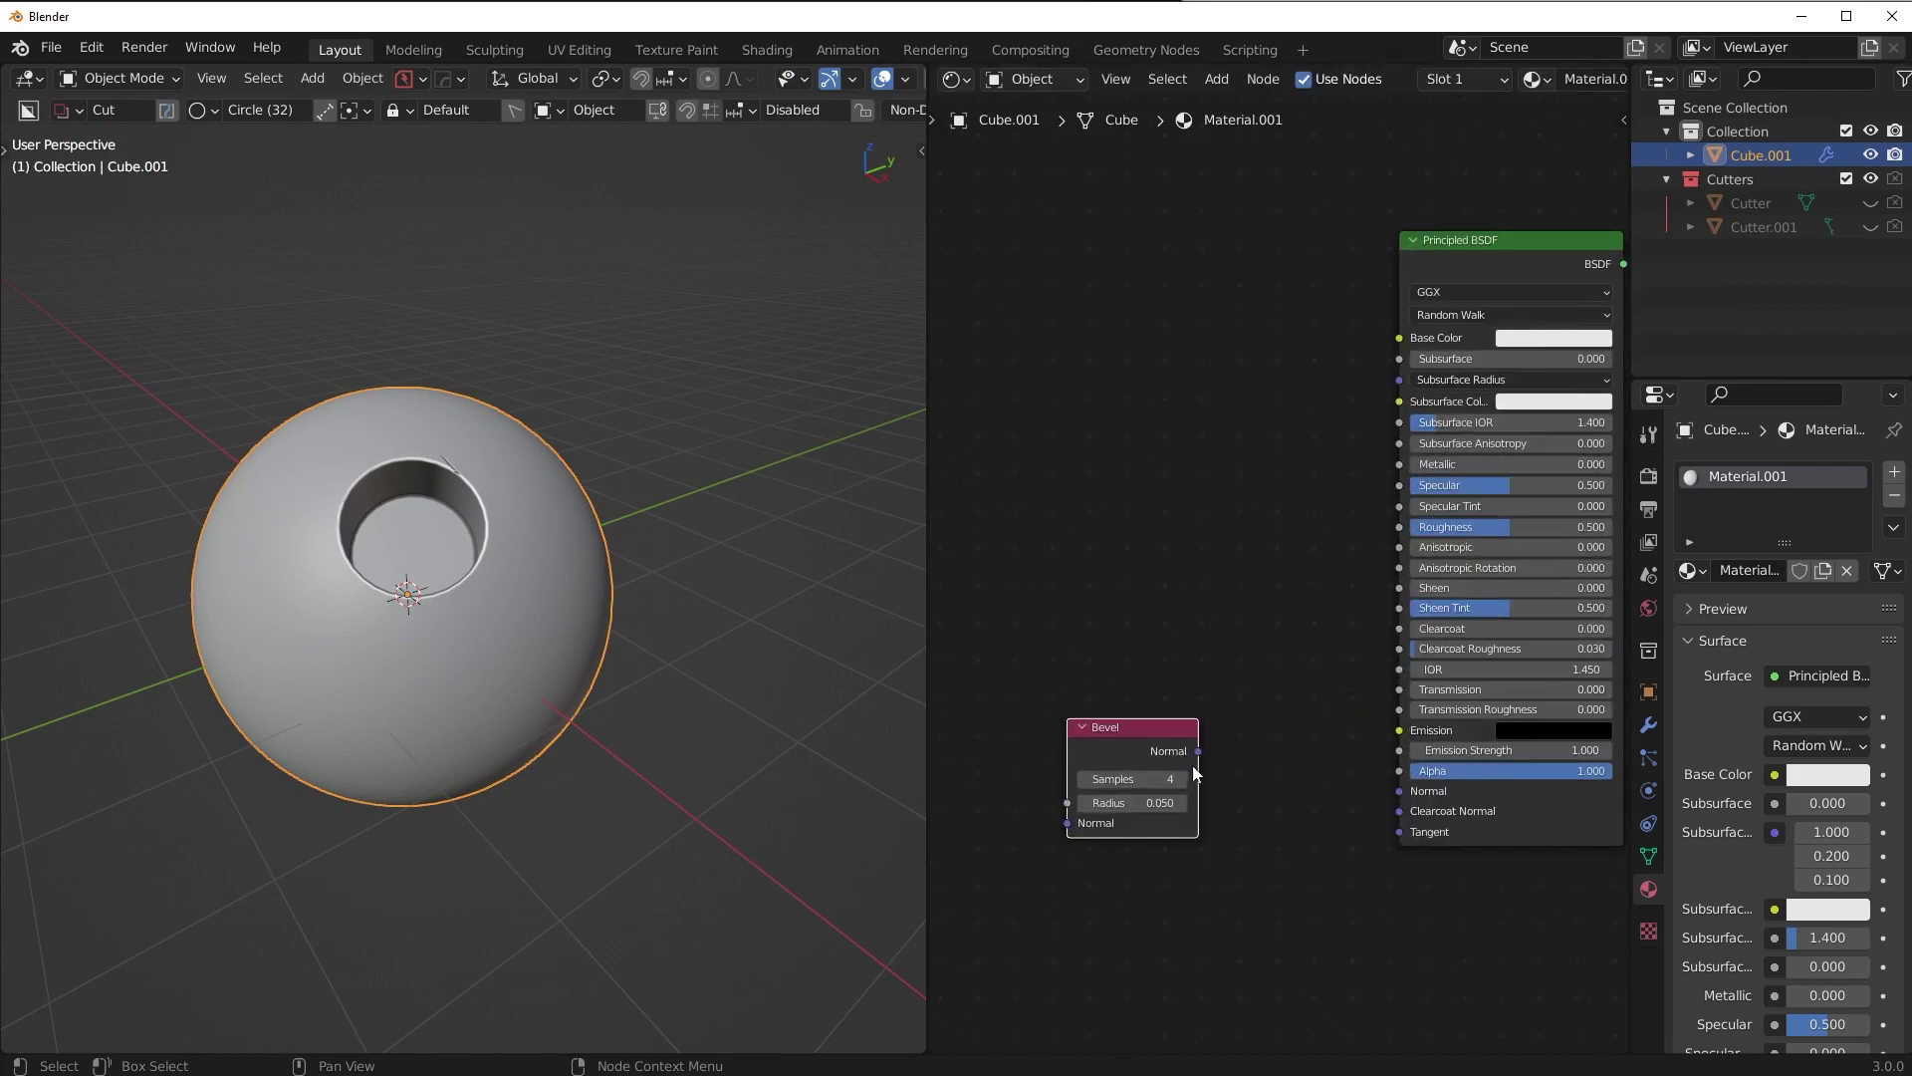
{"action": "left_click_drag", "start_coordinate": [1199, 750], "coordinate": [1400, 791]}
- Switch the 3D view to rendered shading and remove the sphere's Bevel modifier, keeping the boolean
{"action": "scroll", "coordinate": [867, 75], "scroll_direction": "down", "scroll_amount": 3}
{"action": "left_click", "coordinate": [883, 78]}
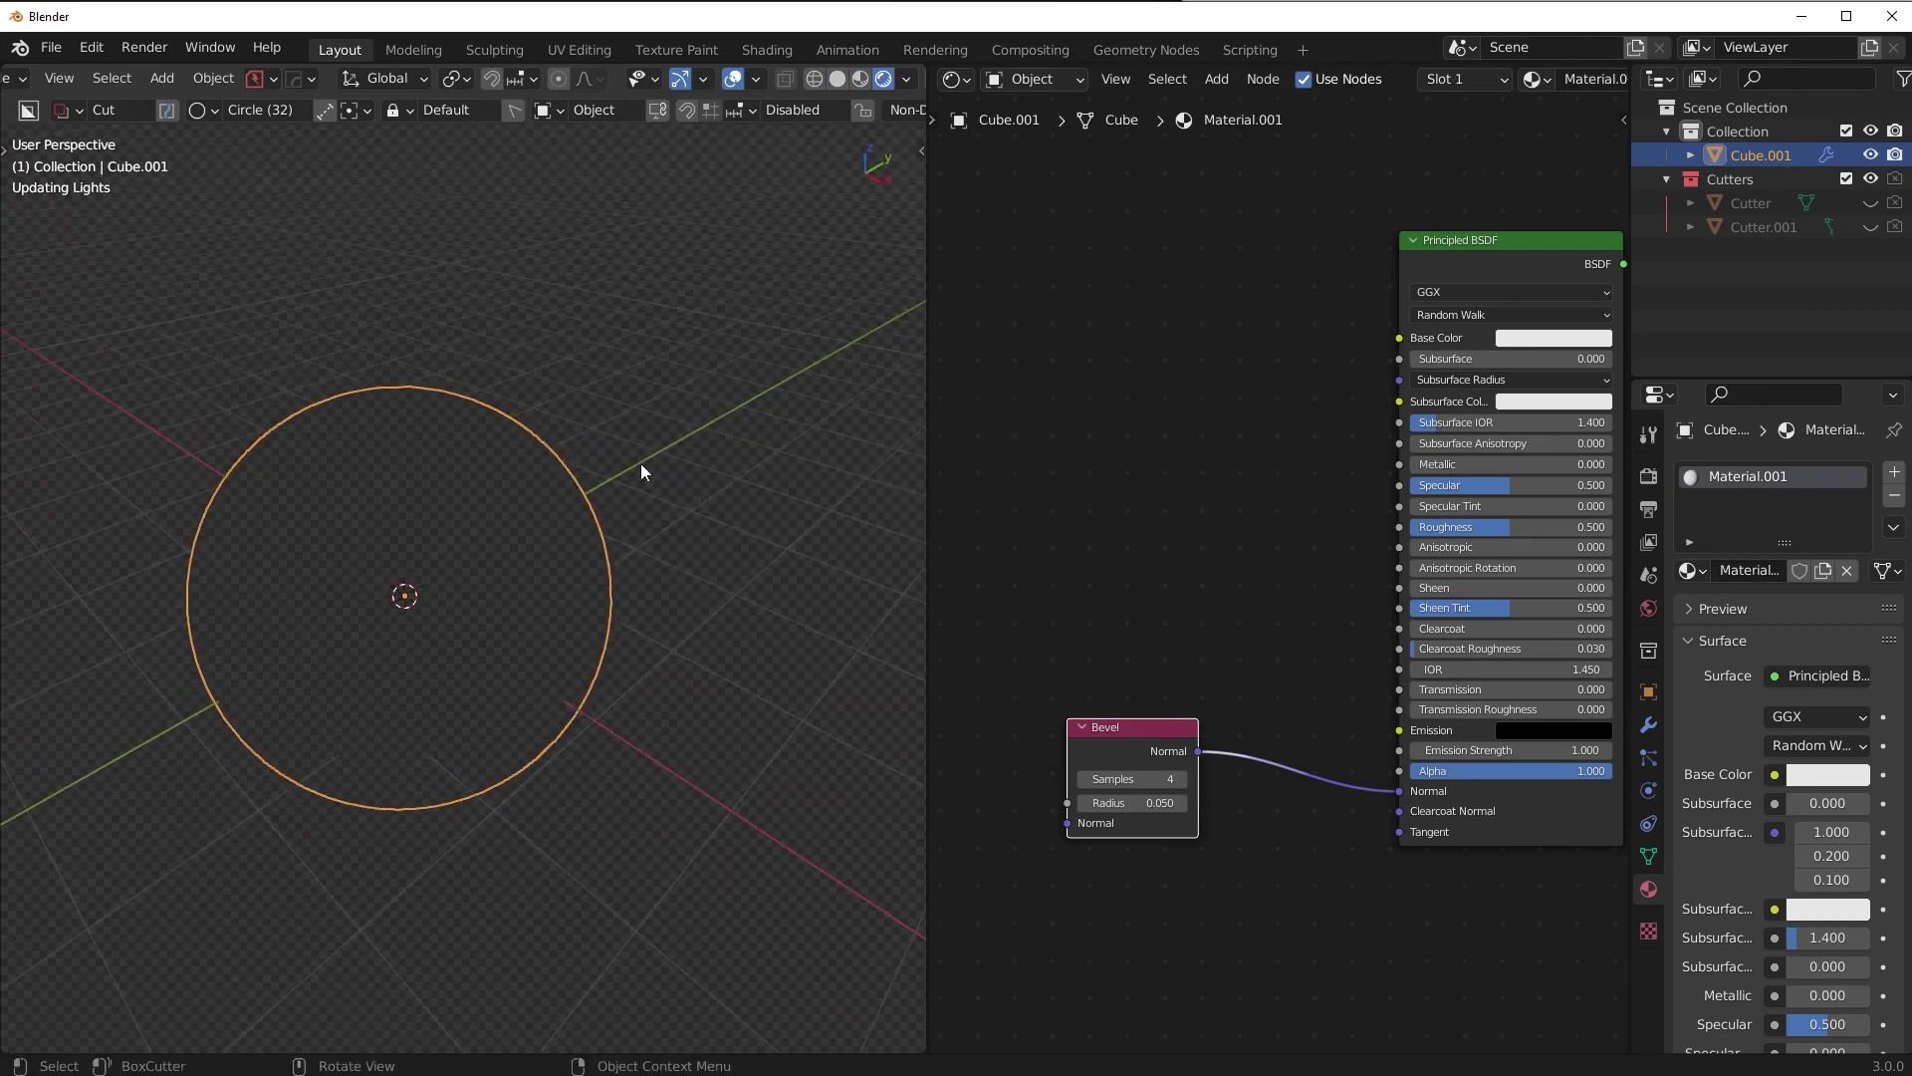
{"action": "scroll", "coordinate": [594, 546], "scroll_direction": "up", "scroll_amount": 4}
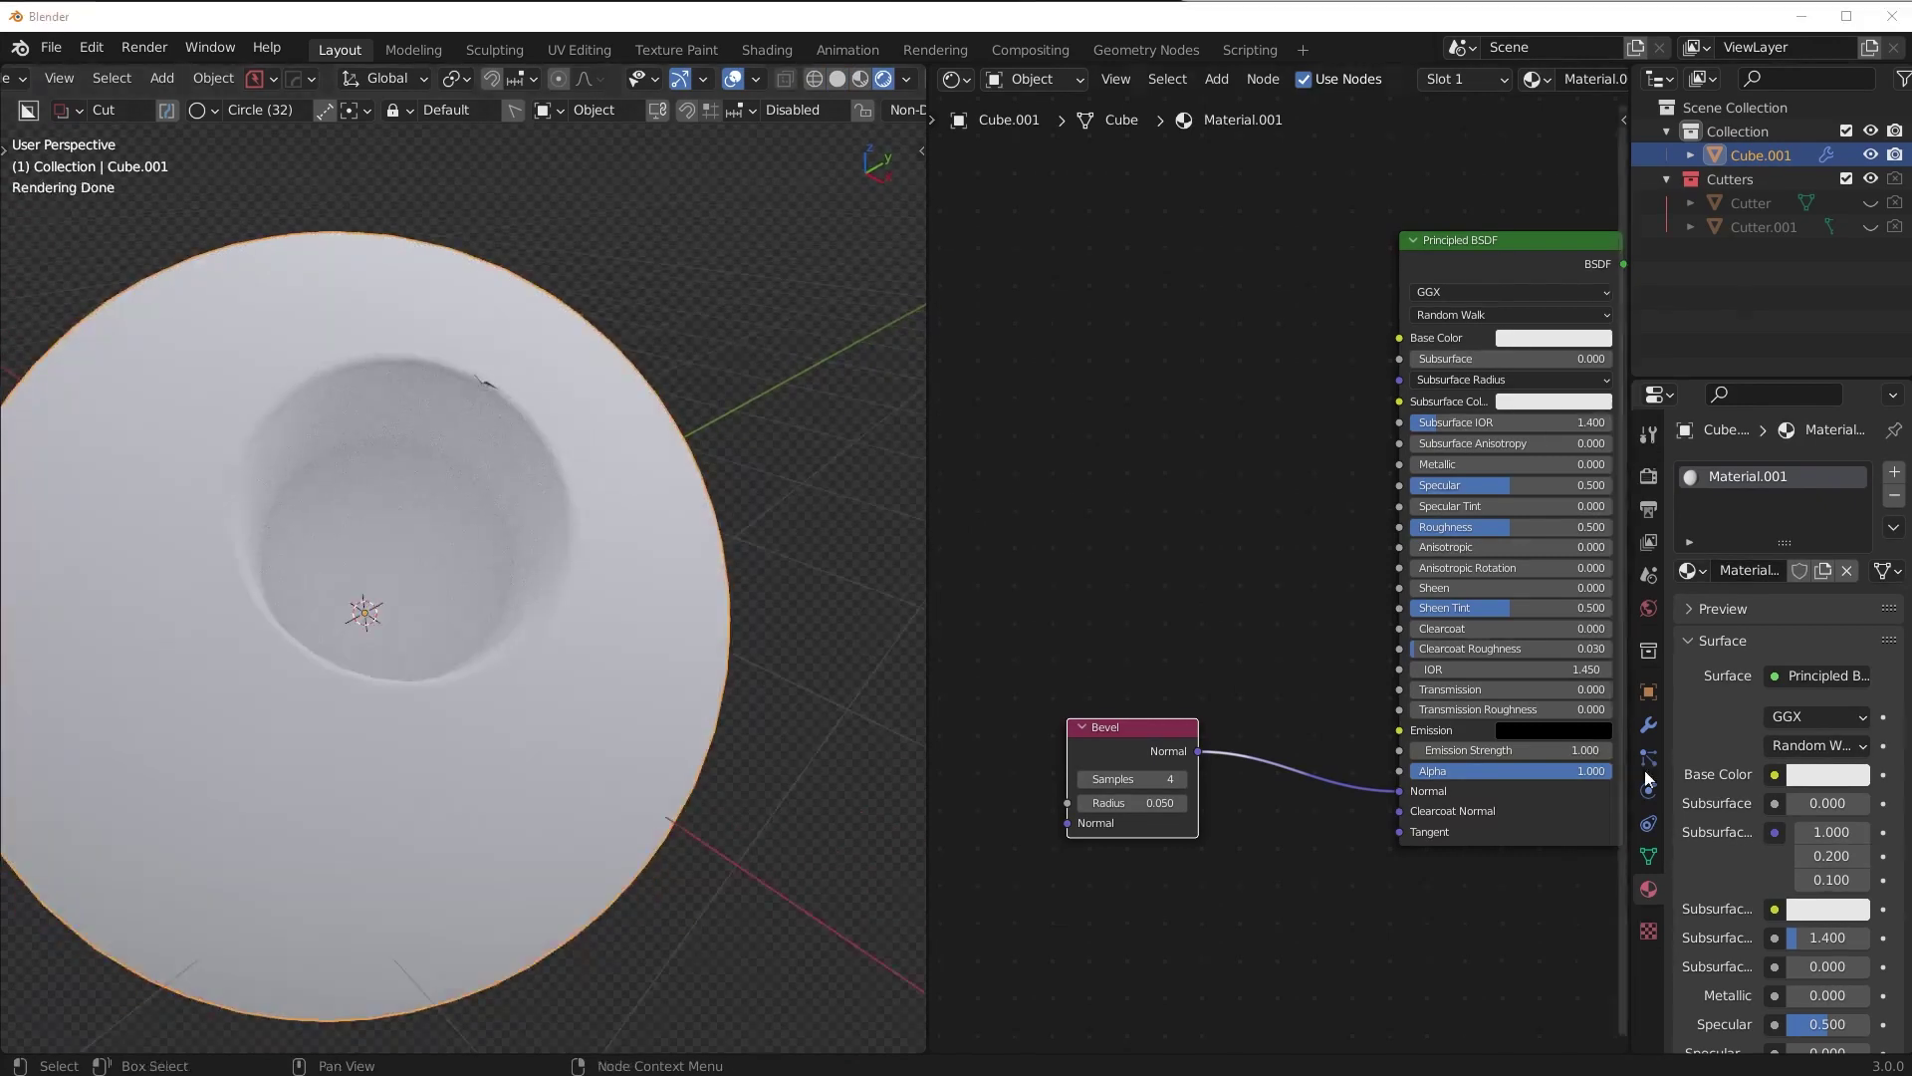
{"action": "left_click", "coordinate": [1648, 724]}
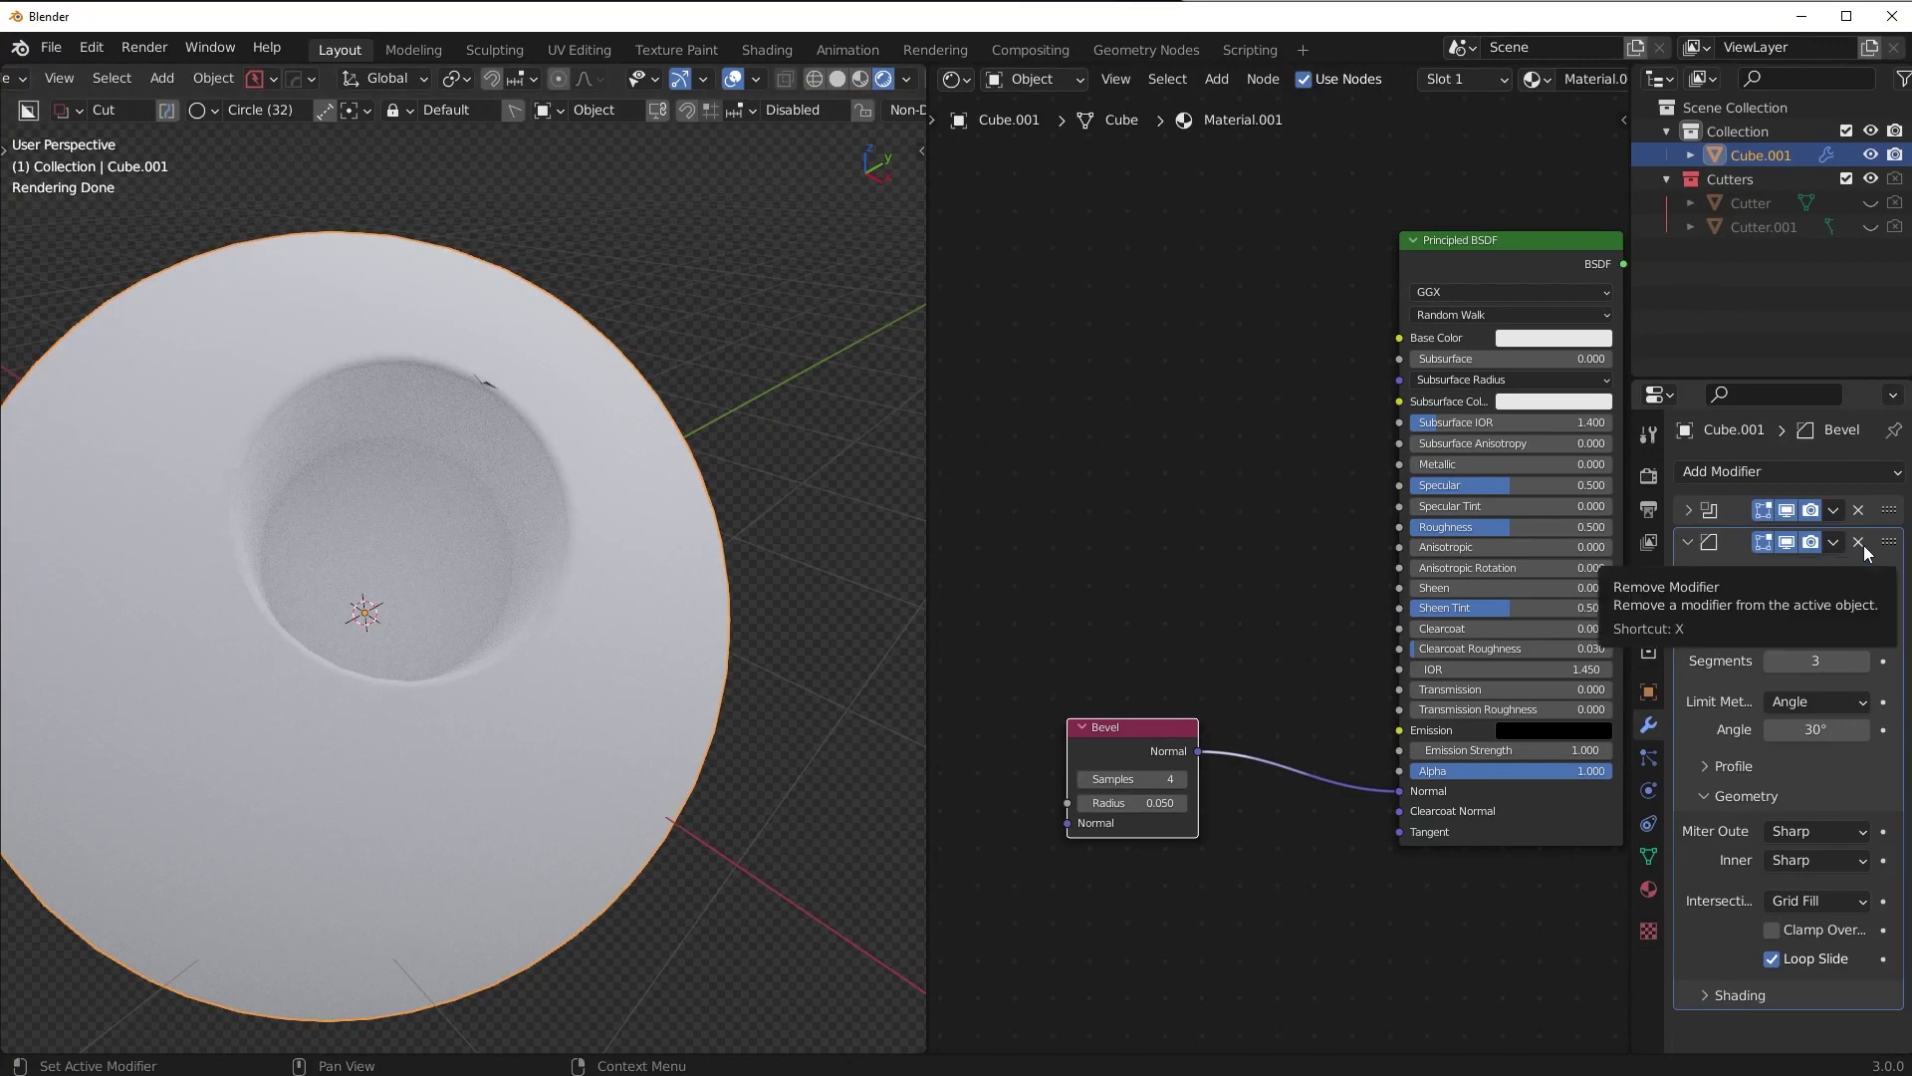
{"action": "left_click", "coordinate": [1859, 542]}
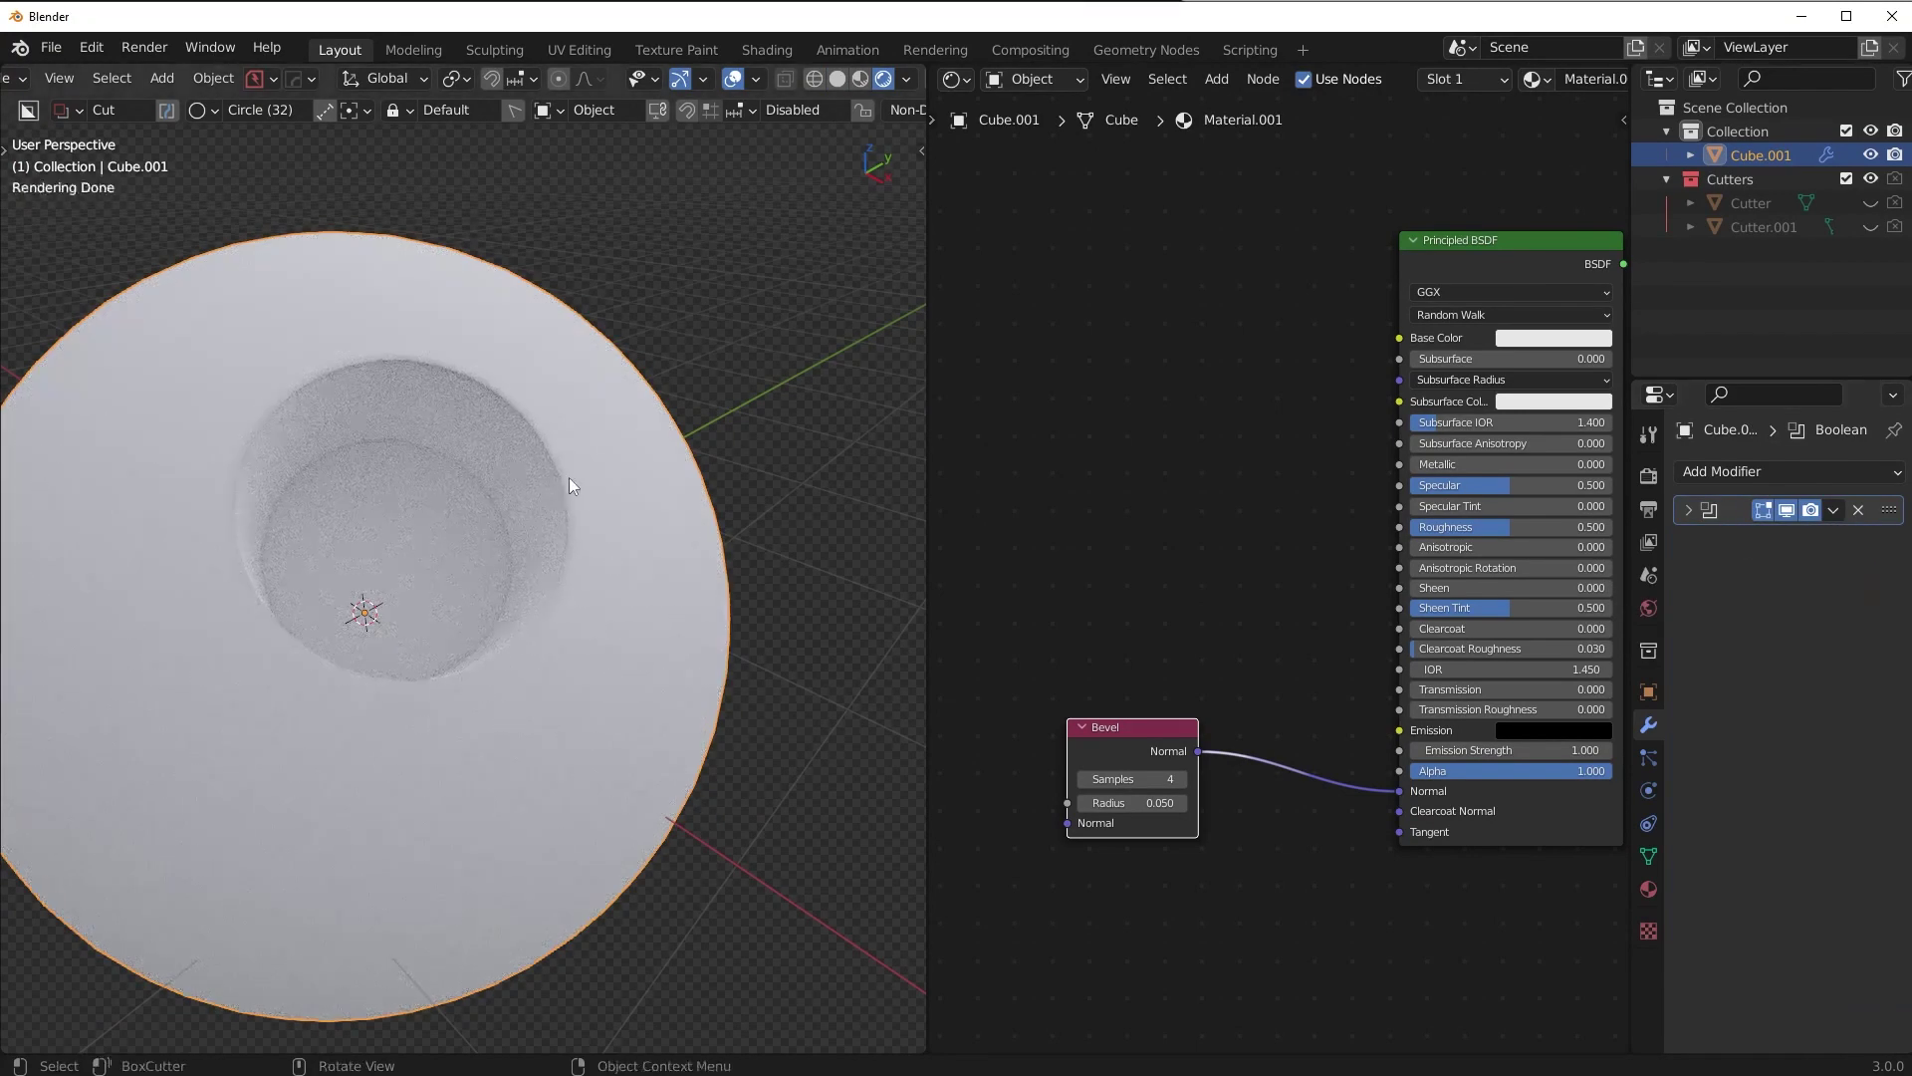
- Compare the hole's rim with the Bevel node's Radius at 0.000 and back at 0.050
{"action": "scroll", "coordinate": [559, 528], "scroll_direction": "up", "scroll_amount": 5}
{"action": "scroll", "coordinate": [559, 582], "scroll_direction": "up", "scroll_amount": 2}
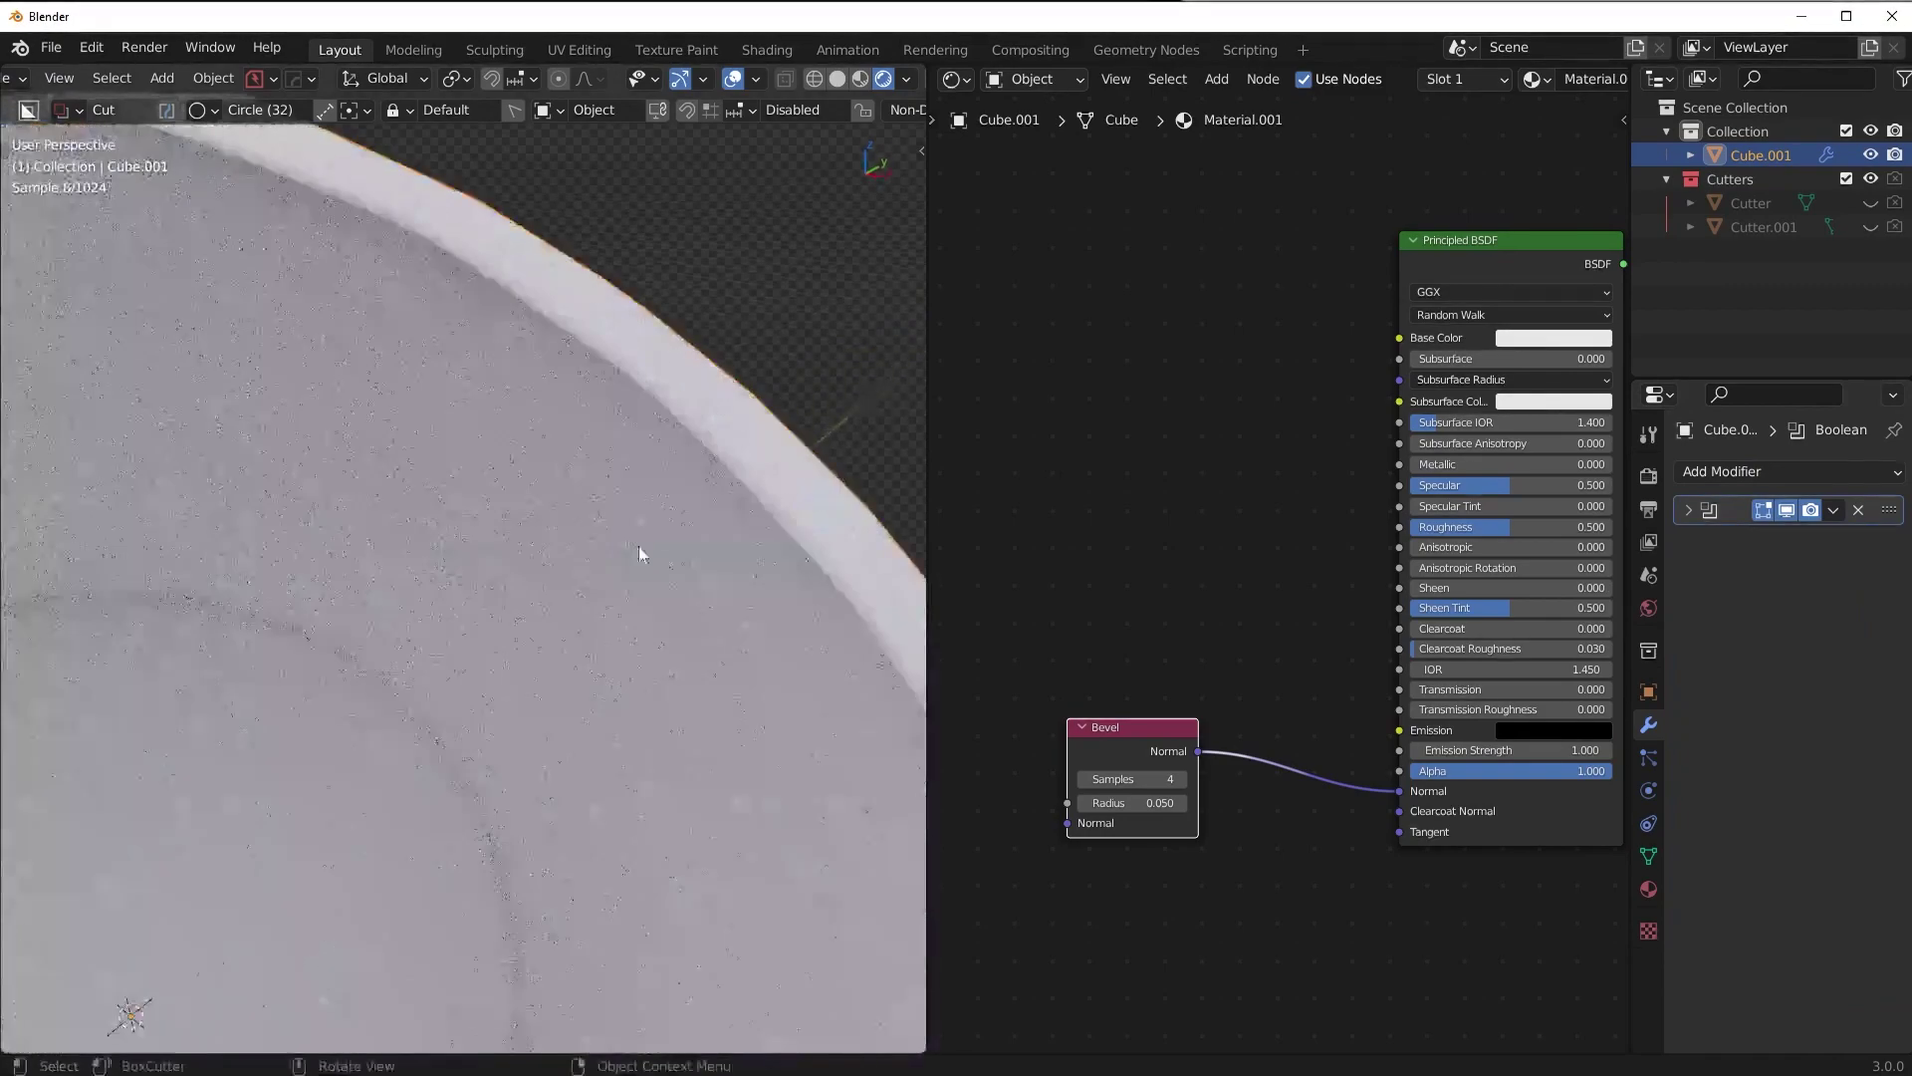
{"action": "middle_click_drag", "start_coordinate": [640, 551], "coordinate": [585, 593], "text": "shift"}
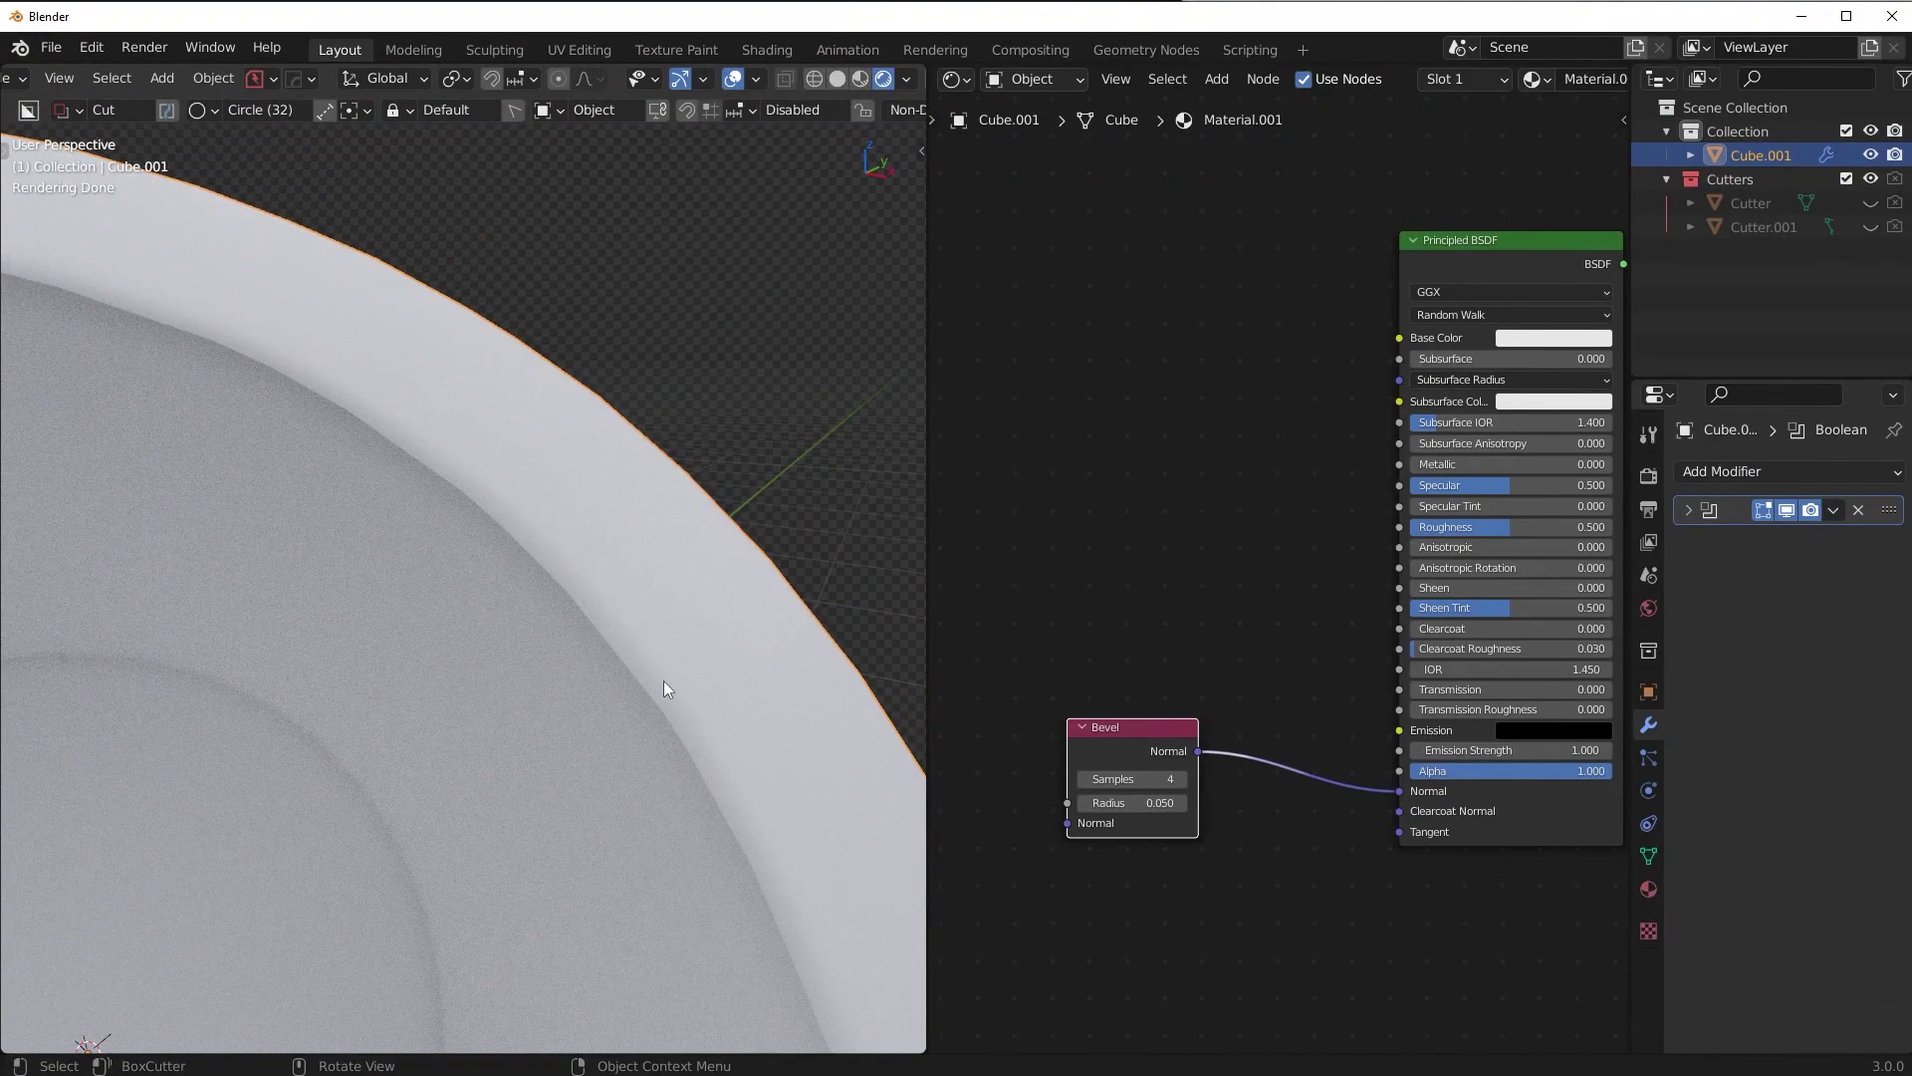
{"action": "left_click_drag", "start_coordinate": [1156, 802], "coordinate": [1080, 803]}
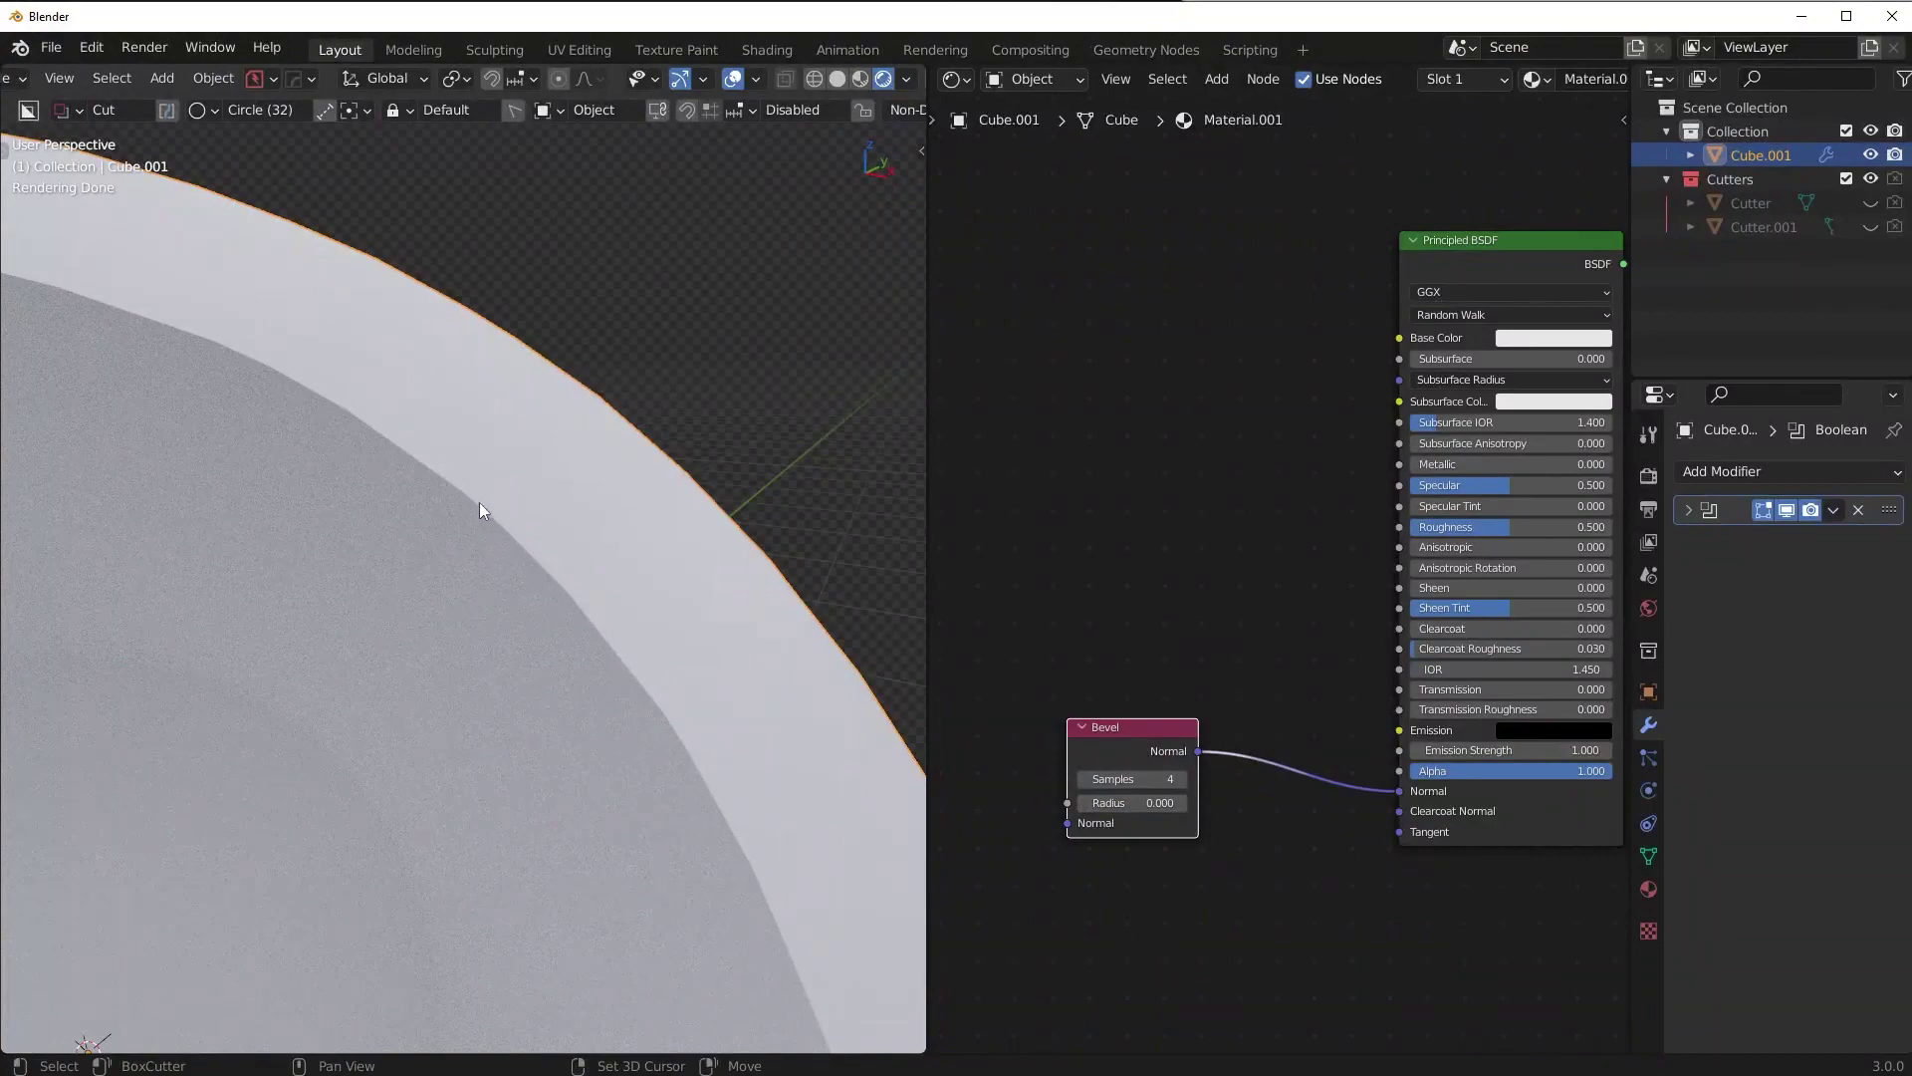
{"action": "left_click_drag", "start_coordinate": [1132, 802], "coordinate": [1159, 802]}
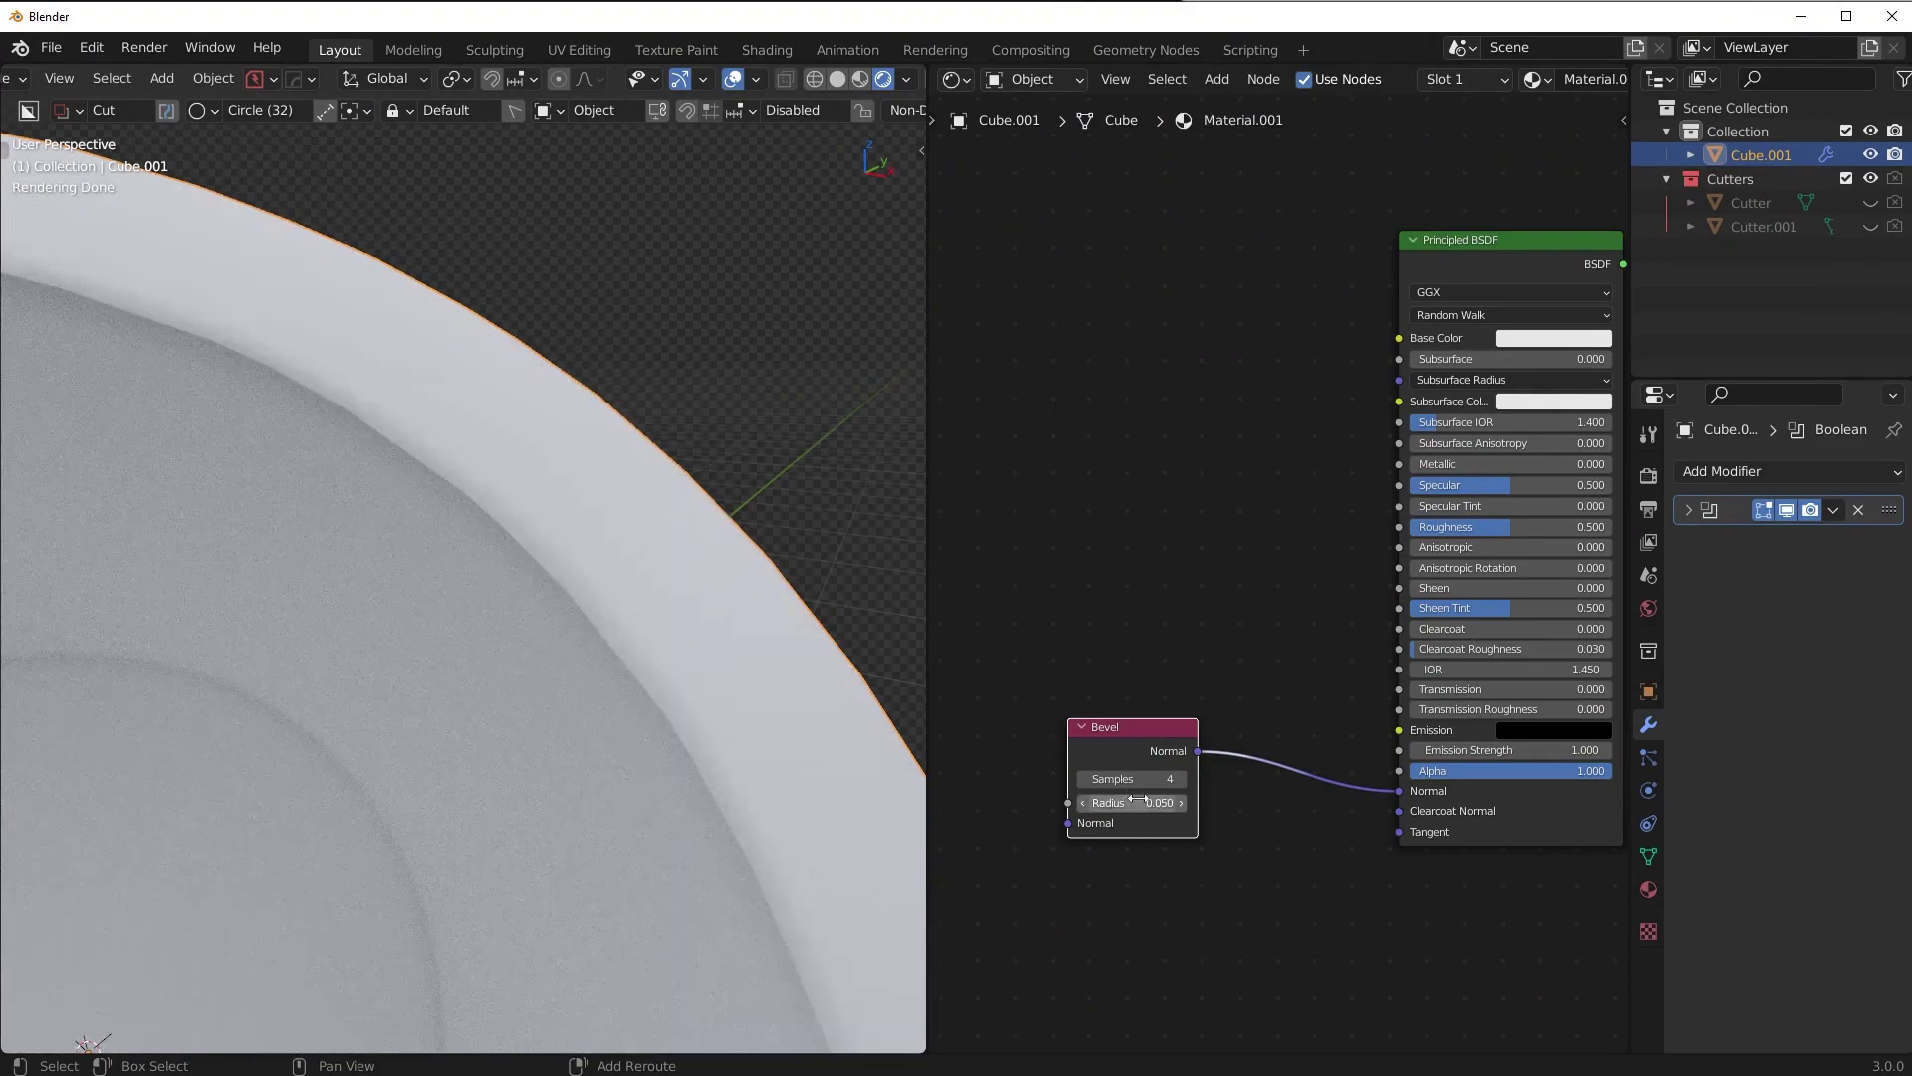
- Set the Bevel node's Radius to 0.020 and inspect the rendered rim up close
{"action": "scroll", "coordinate": [647, 766], "scroll_direction": "up", "scroll_amount": 4}
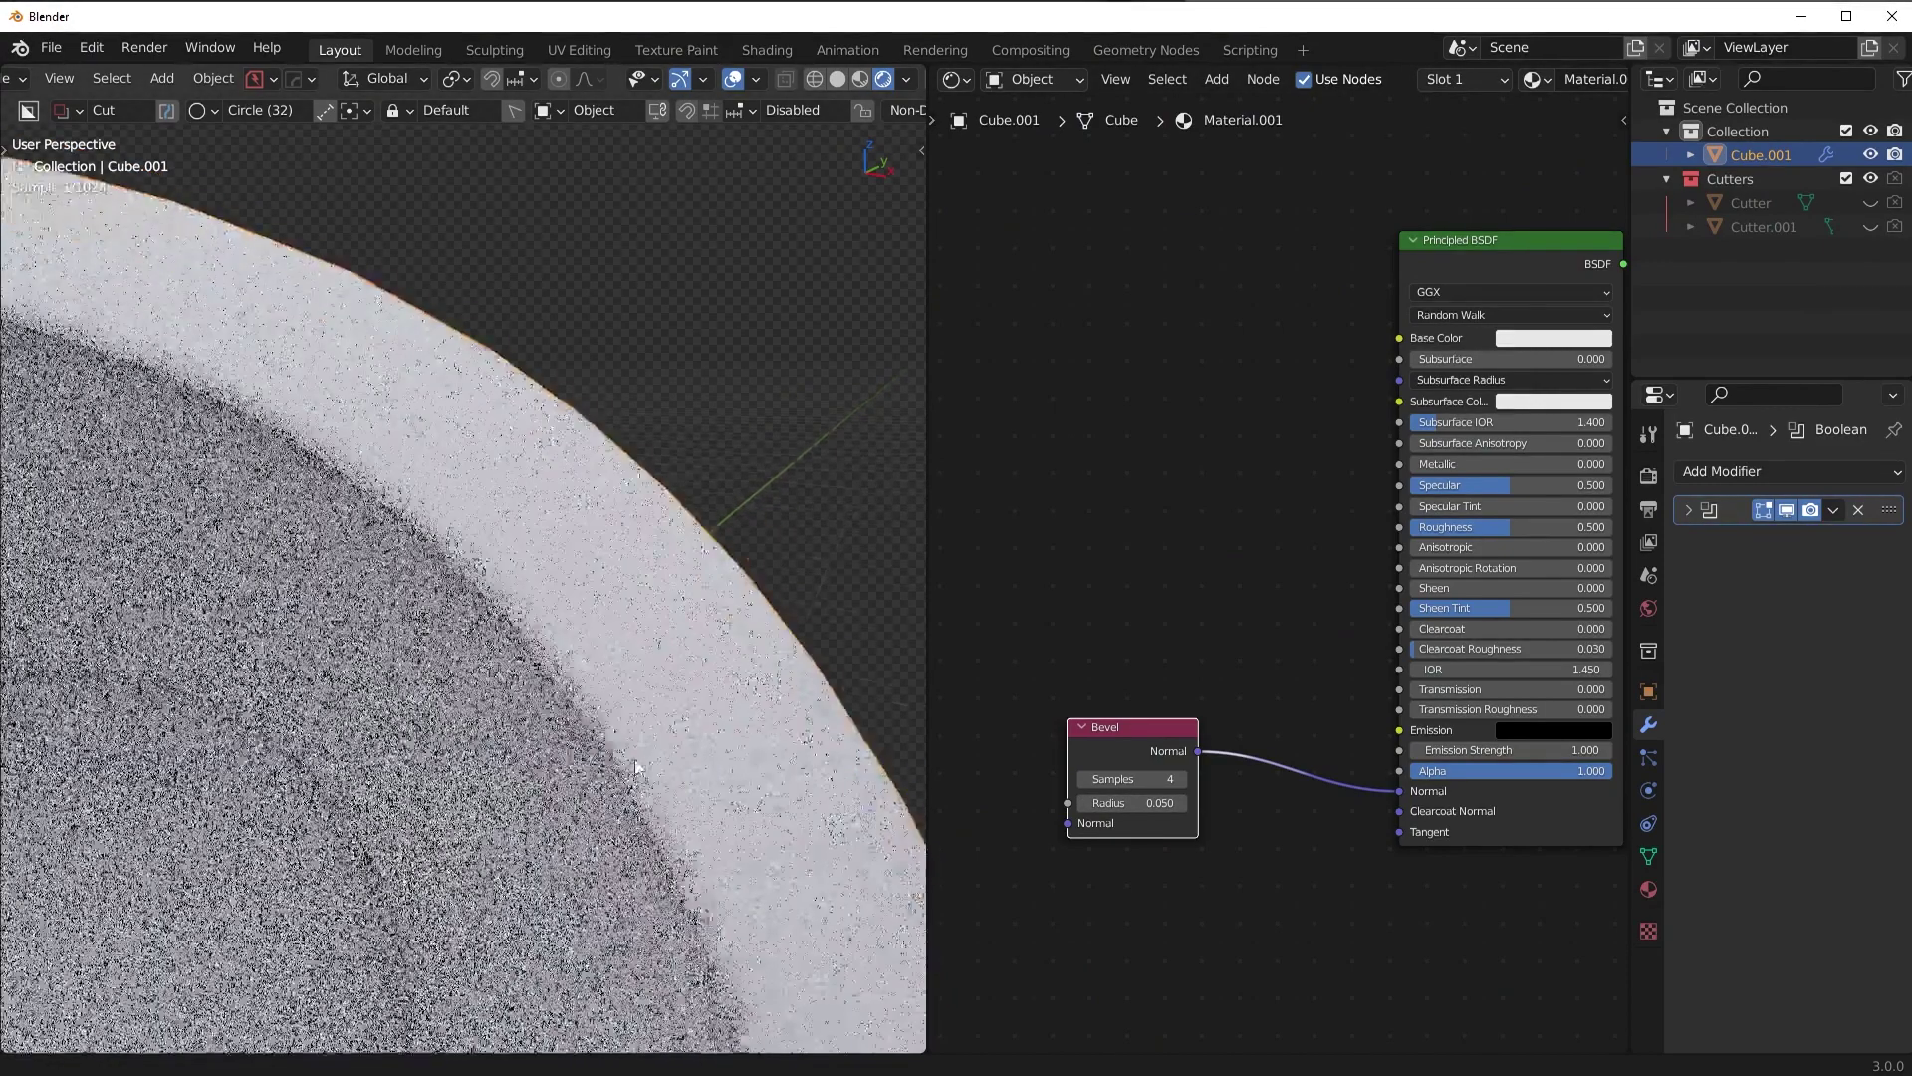
{"action": "mouse_move", "coordinate": [1131, 802]}
{"action": "left_mouse_down"}
{"action": "mouse_move", "coordinate": [1070, 802]}
{"action": "mouse_move", "coordinate": [1181, 803]}
{"action": "mouse_move", "coordinate": [1151, 802]}
{"action": "left_mouse_up"}
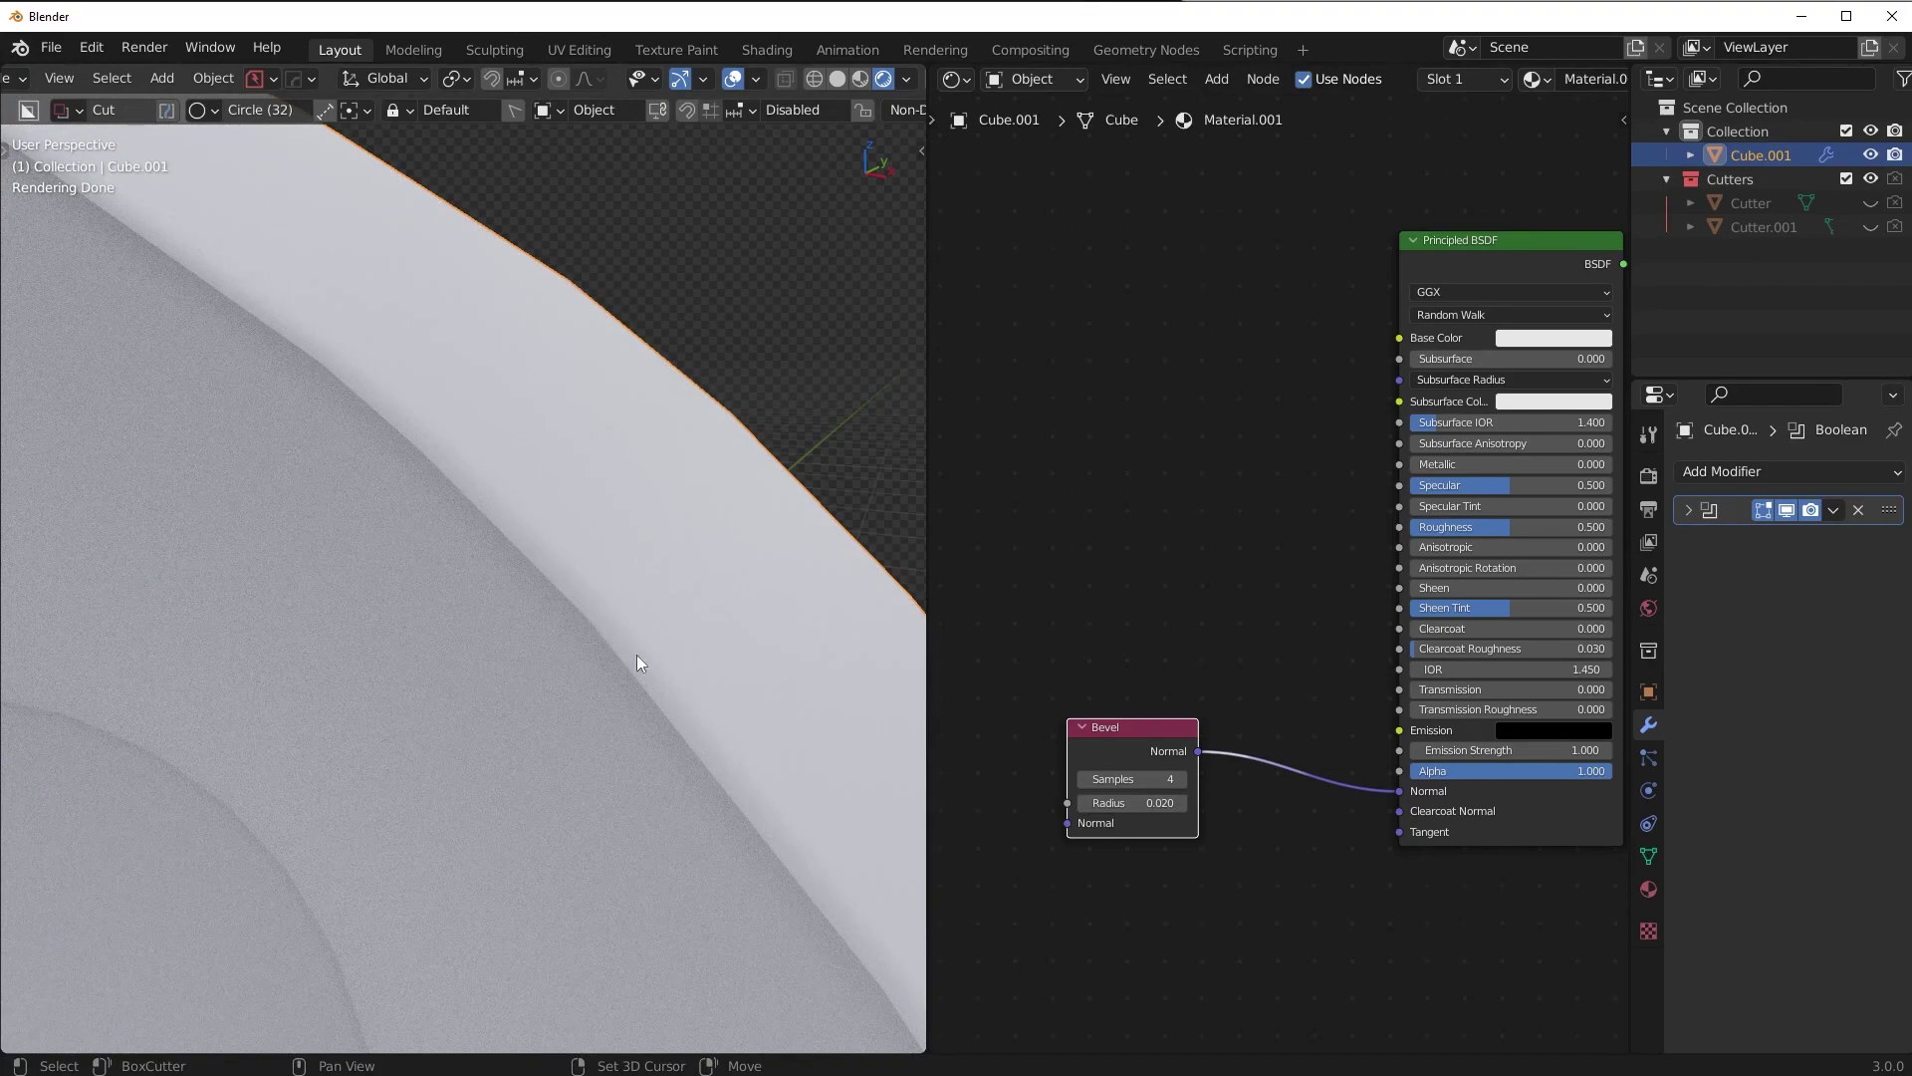
{"action": "scroll", "coordinate": [557, 617], "scroll_direction": "down", "scroll_amount": 5}
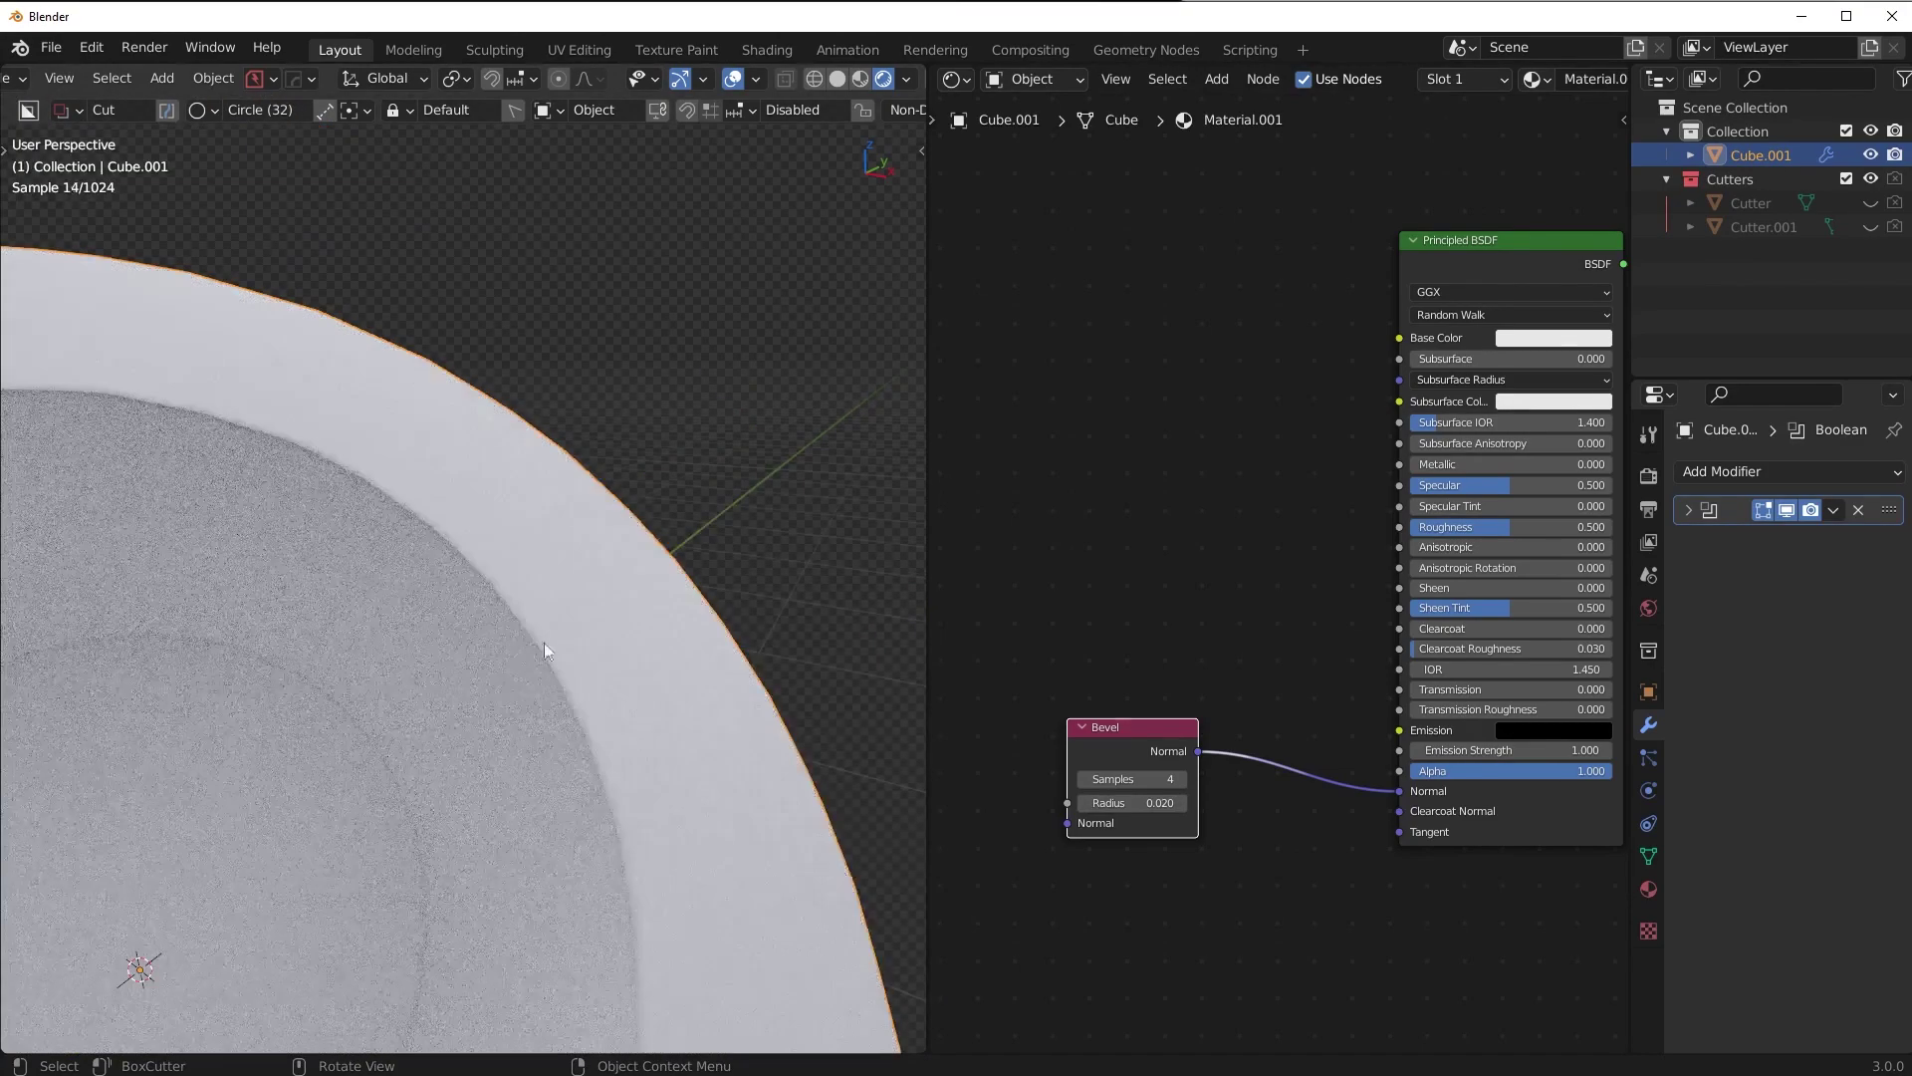
{"action": "scroll", "coordinate": [598, 668], "scroll_direction": "up", "scroll_amount": 5}
{"action": "scroll", "coordinate": [647, 647], "scroll_direction": "up", "scroll_amount": 3}
{"action": "scroll", "coordinate": [677, 637], "scroll_direction": "down", "scroll_amount": 3}
{"action": "middle_click_drag", "start_coordinate": [685, 628], "coordinate": [631, 603]}
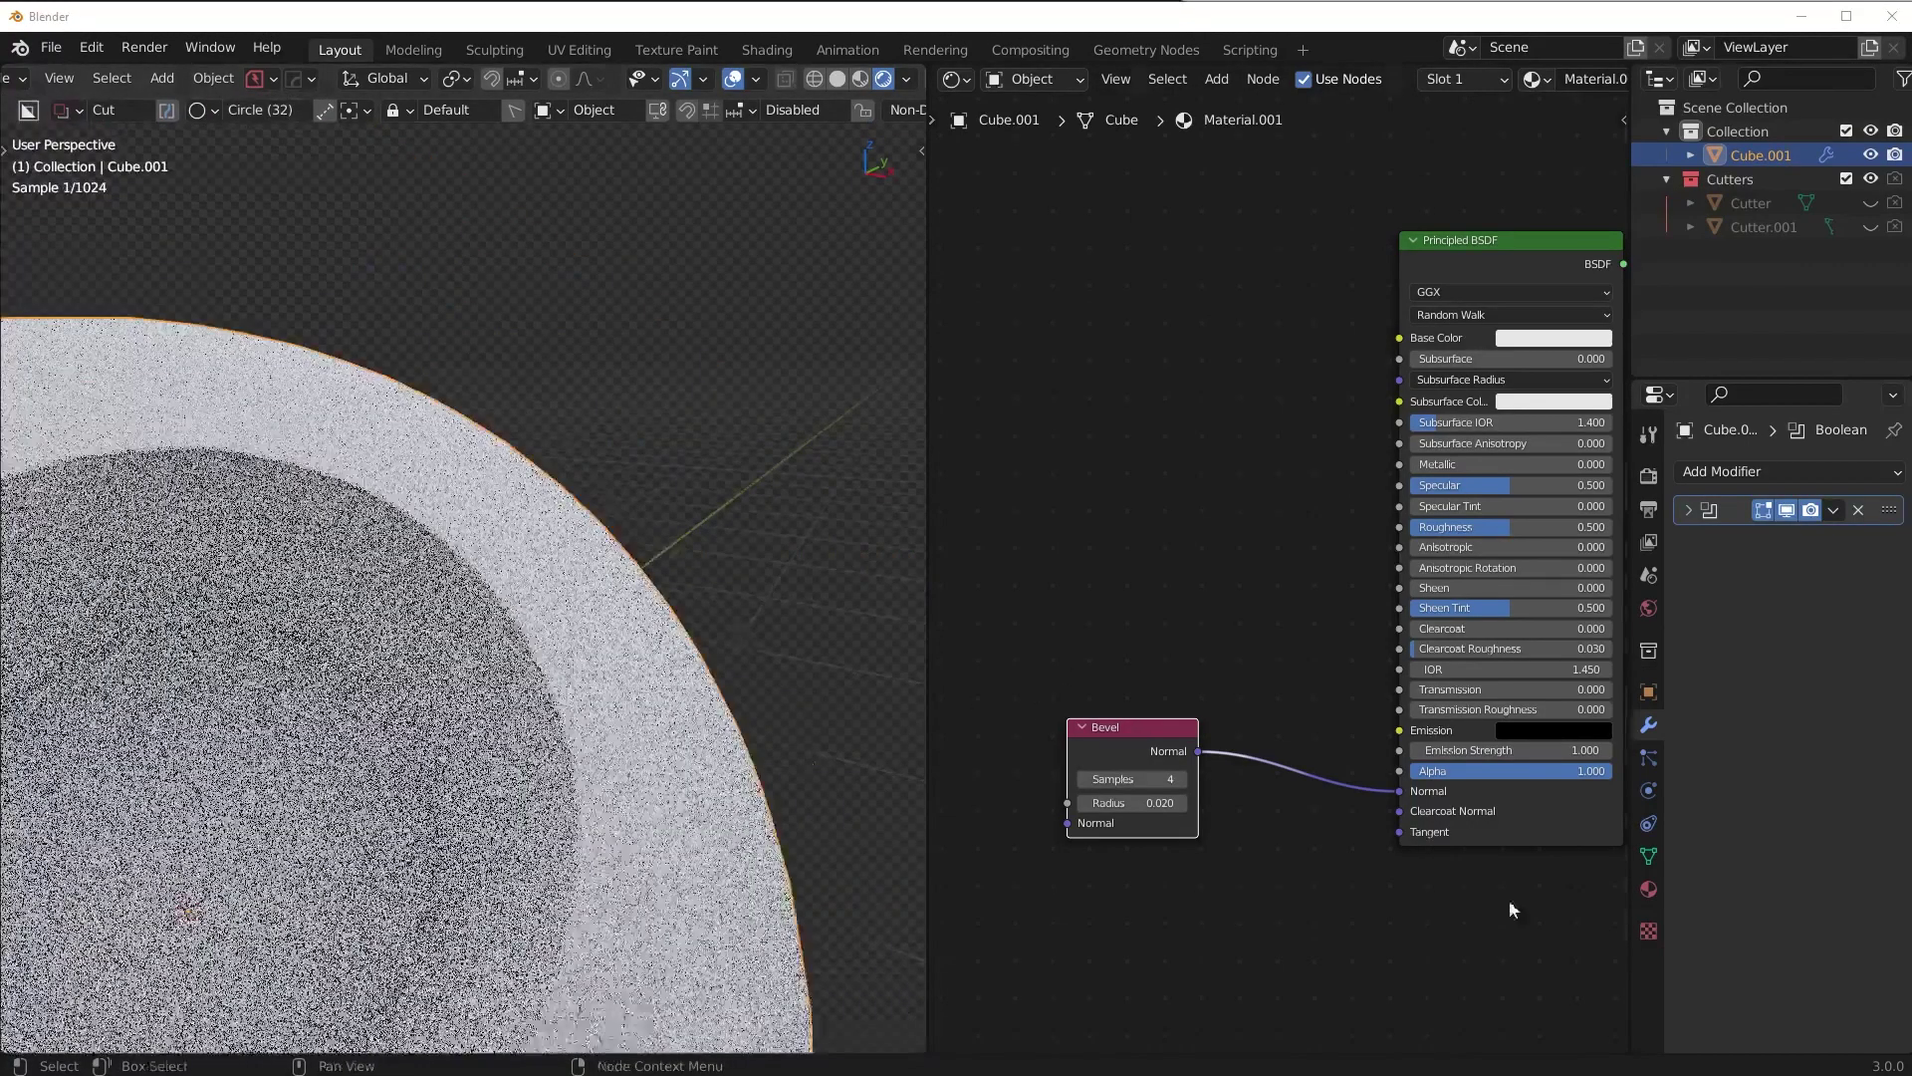
- Change the material's Base Color to a darker grey and set Metallic to 1.000
{"action": "left_click", "coordinate": [1649, 888]}
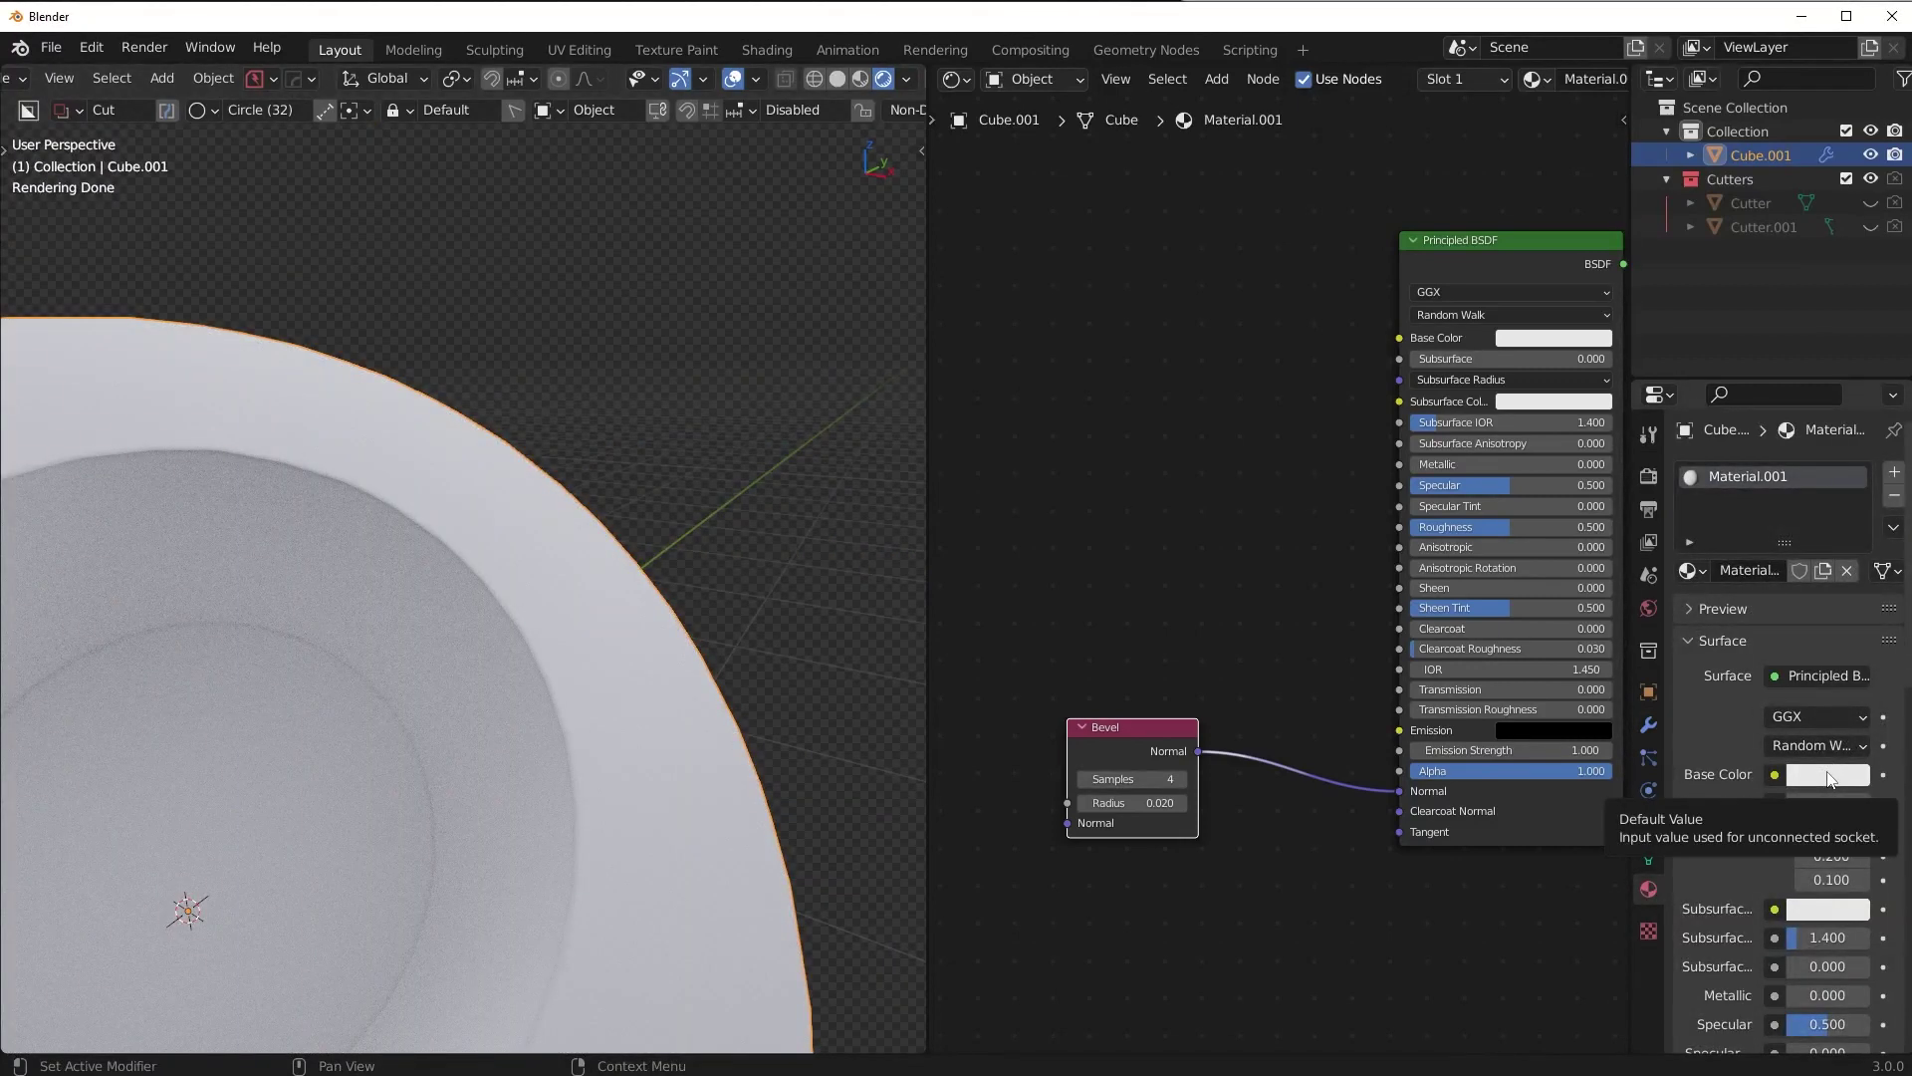
{"action": "left_click", "coordinate": [1827, 776]}
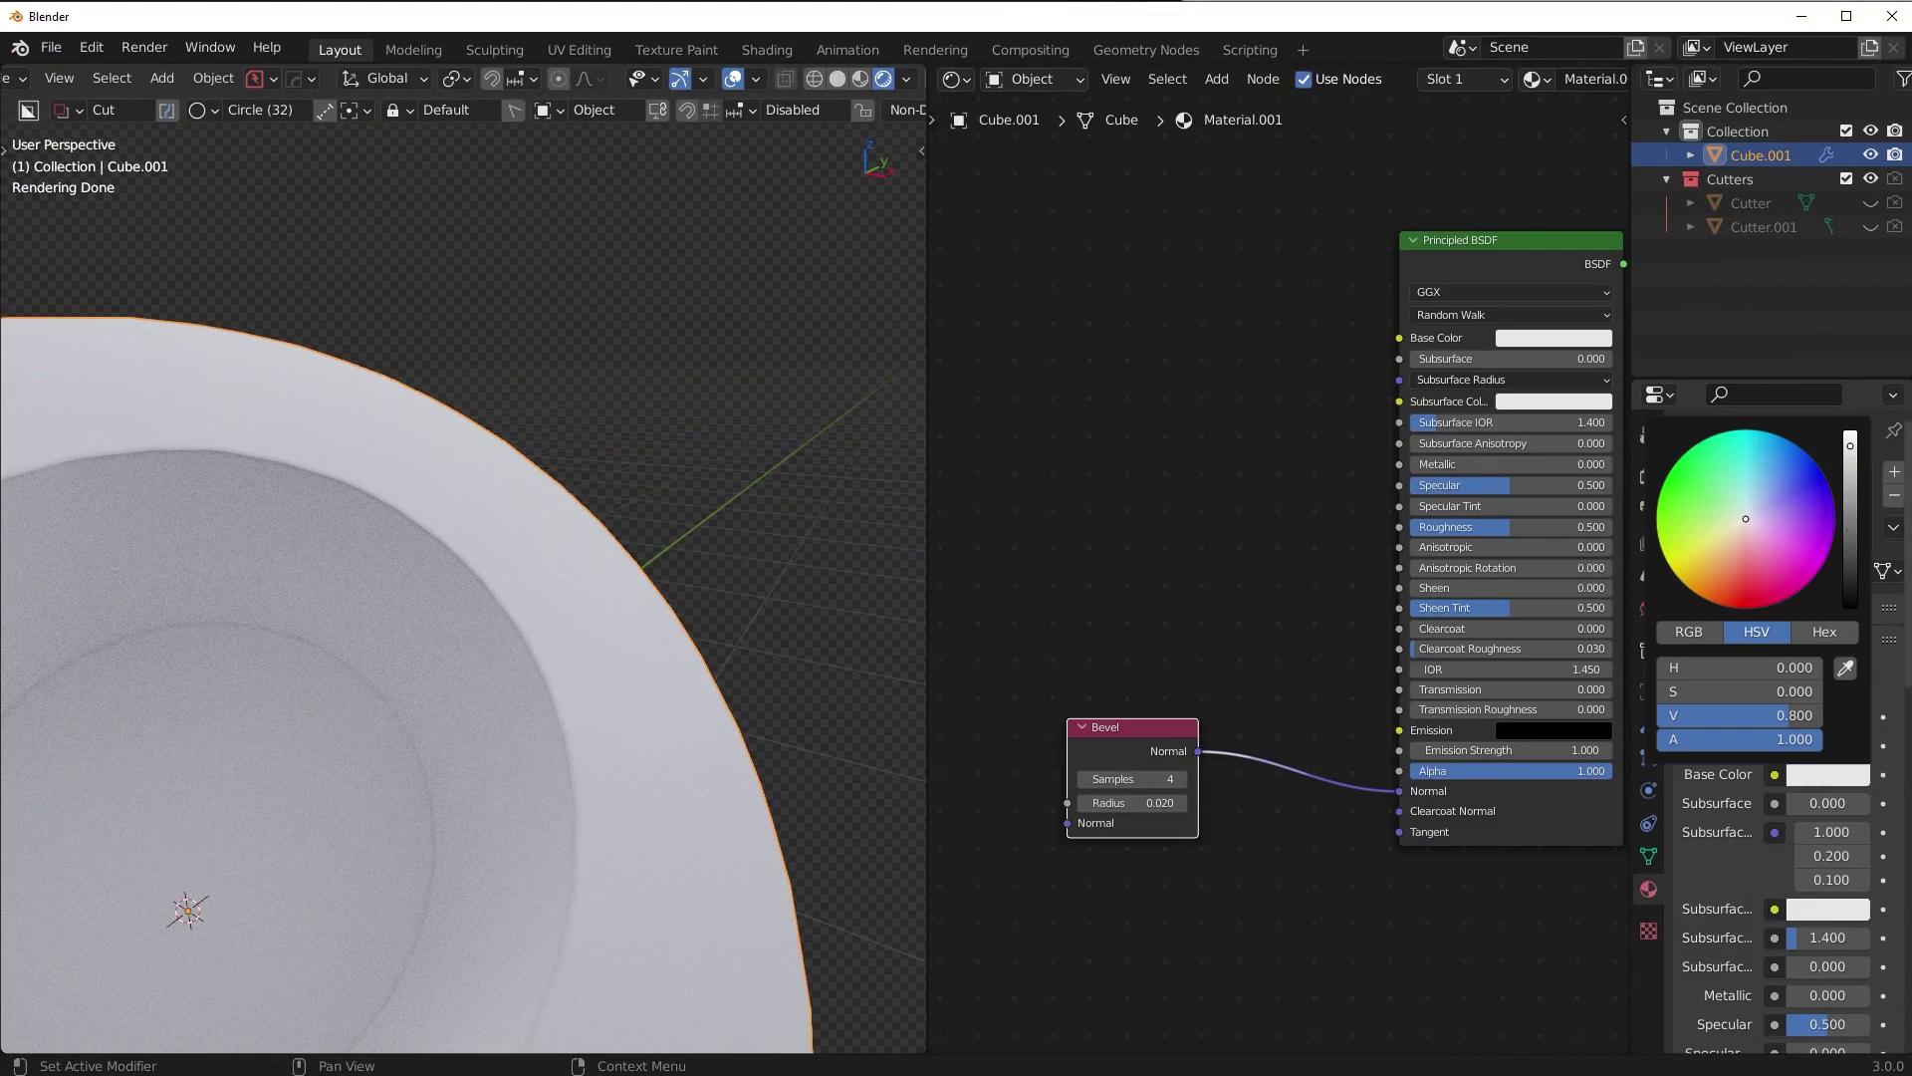
{"action": "left_click", "coordinate": [1852, 534]}
{"action": "left_click_drag", "start_coordinate": [1813, 994], "coordinate": [1892, 994]}
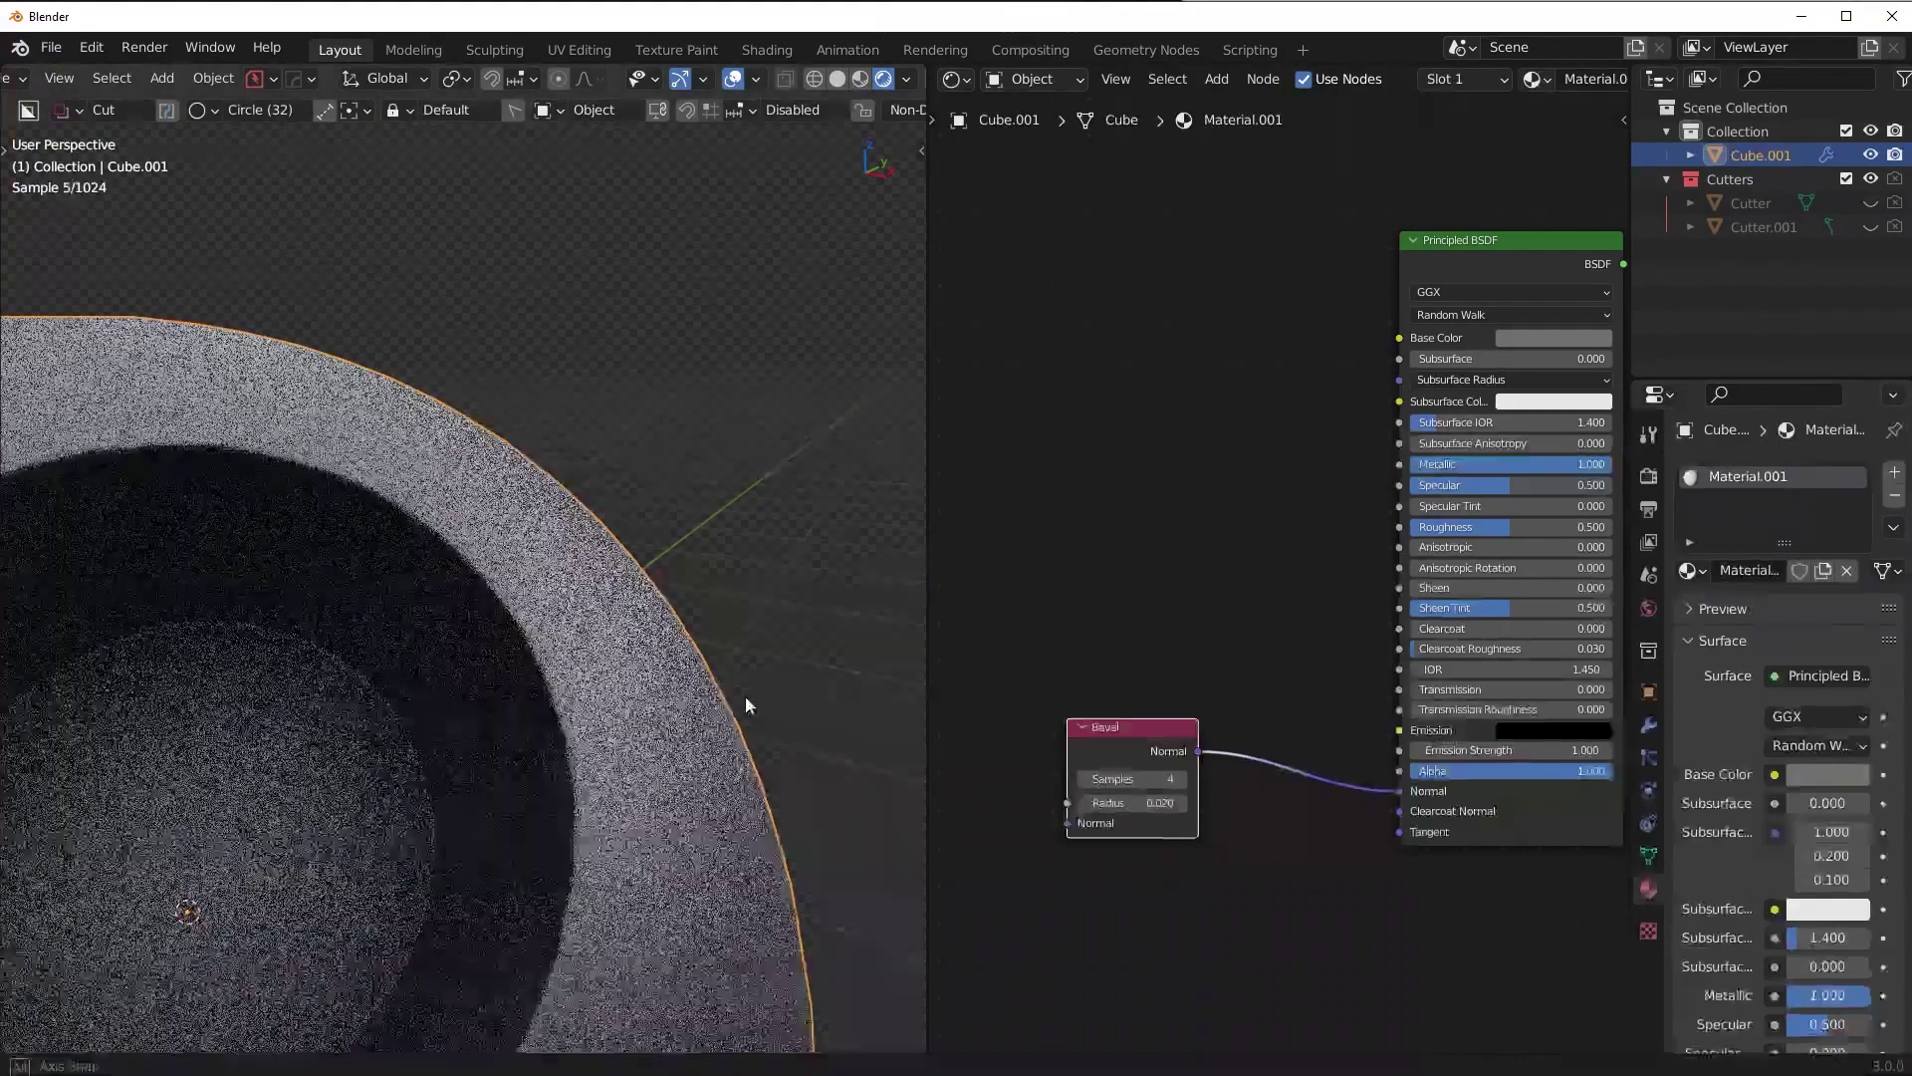
- Set the Bevel node's Radius to 0.050 and check the shaded rim with the wireframe displayed
{"action": "left_click_drag", "start_coordinate": [1135, 803], "coordinate": [1181, 803]}
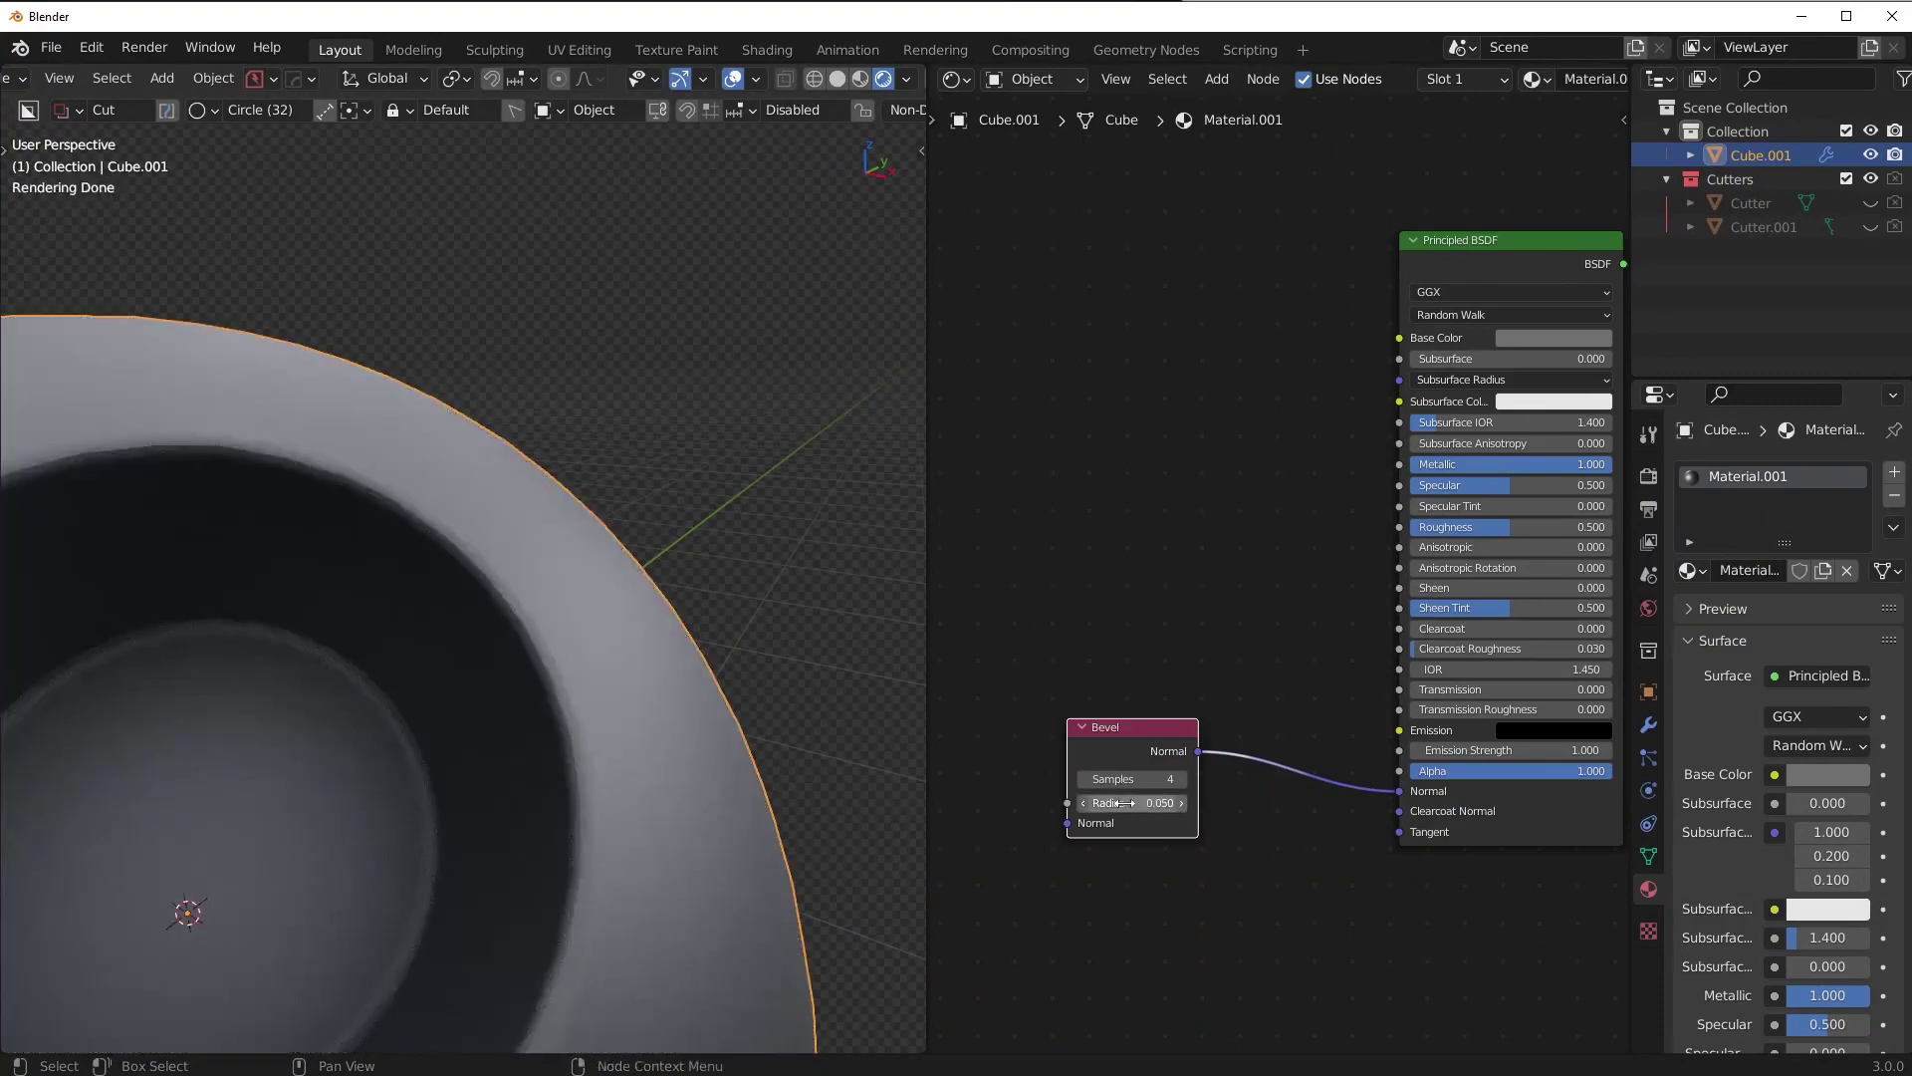
{"action": "scroll", "coordinate": [649, 696], "scroll_direction": "down", "scroll_amount": 1}
{"action": "middle_click_drag", "start_coordinate": [648, 691], "coordinate": [670, 664]}
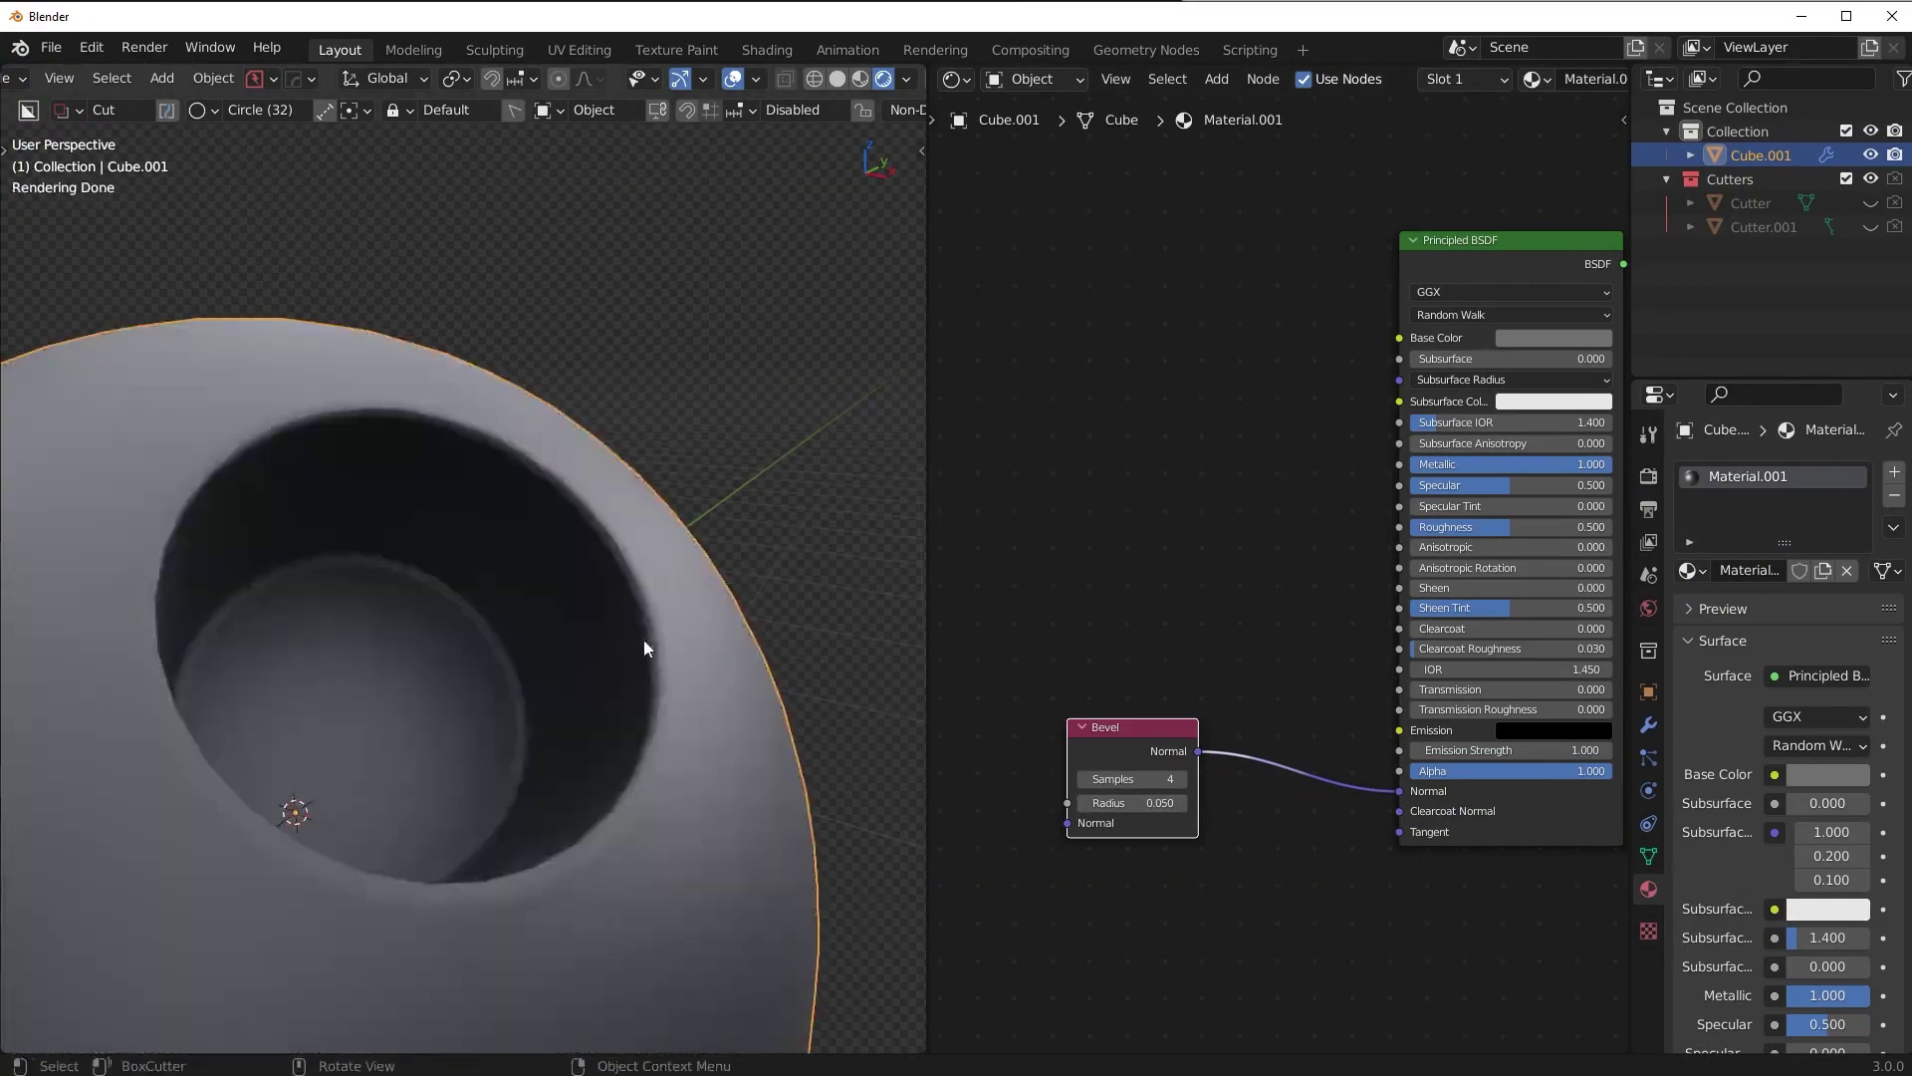
{"action": "key", "text": "alt+v"}
{"action": "left_click", "coordinate": [628, 639]}
{"action": "middle_click_drag", "start_coordinate": [488, 653], "coordinate": [526, 667]}
{"action": "scroll", "coordinate": [528, 637], "scroll_direction": "up", "scroll_amount": 1}
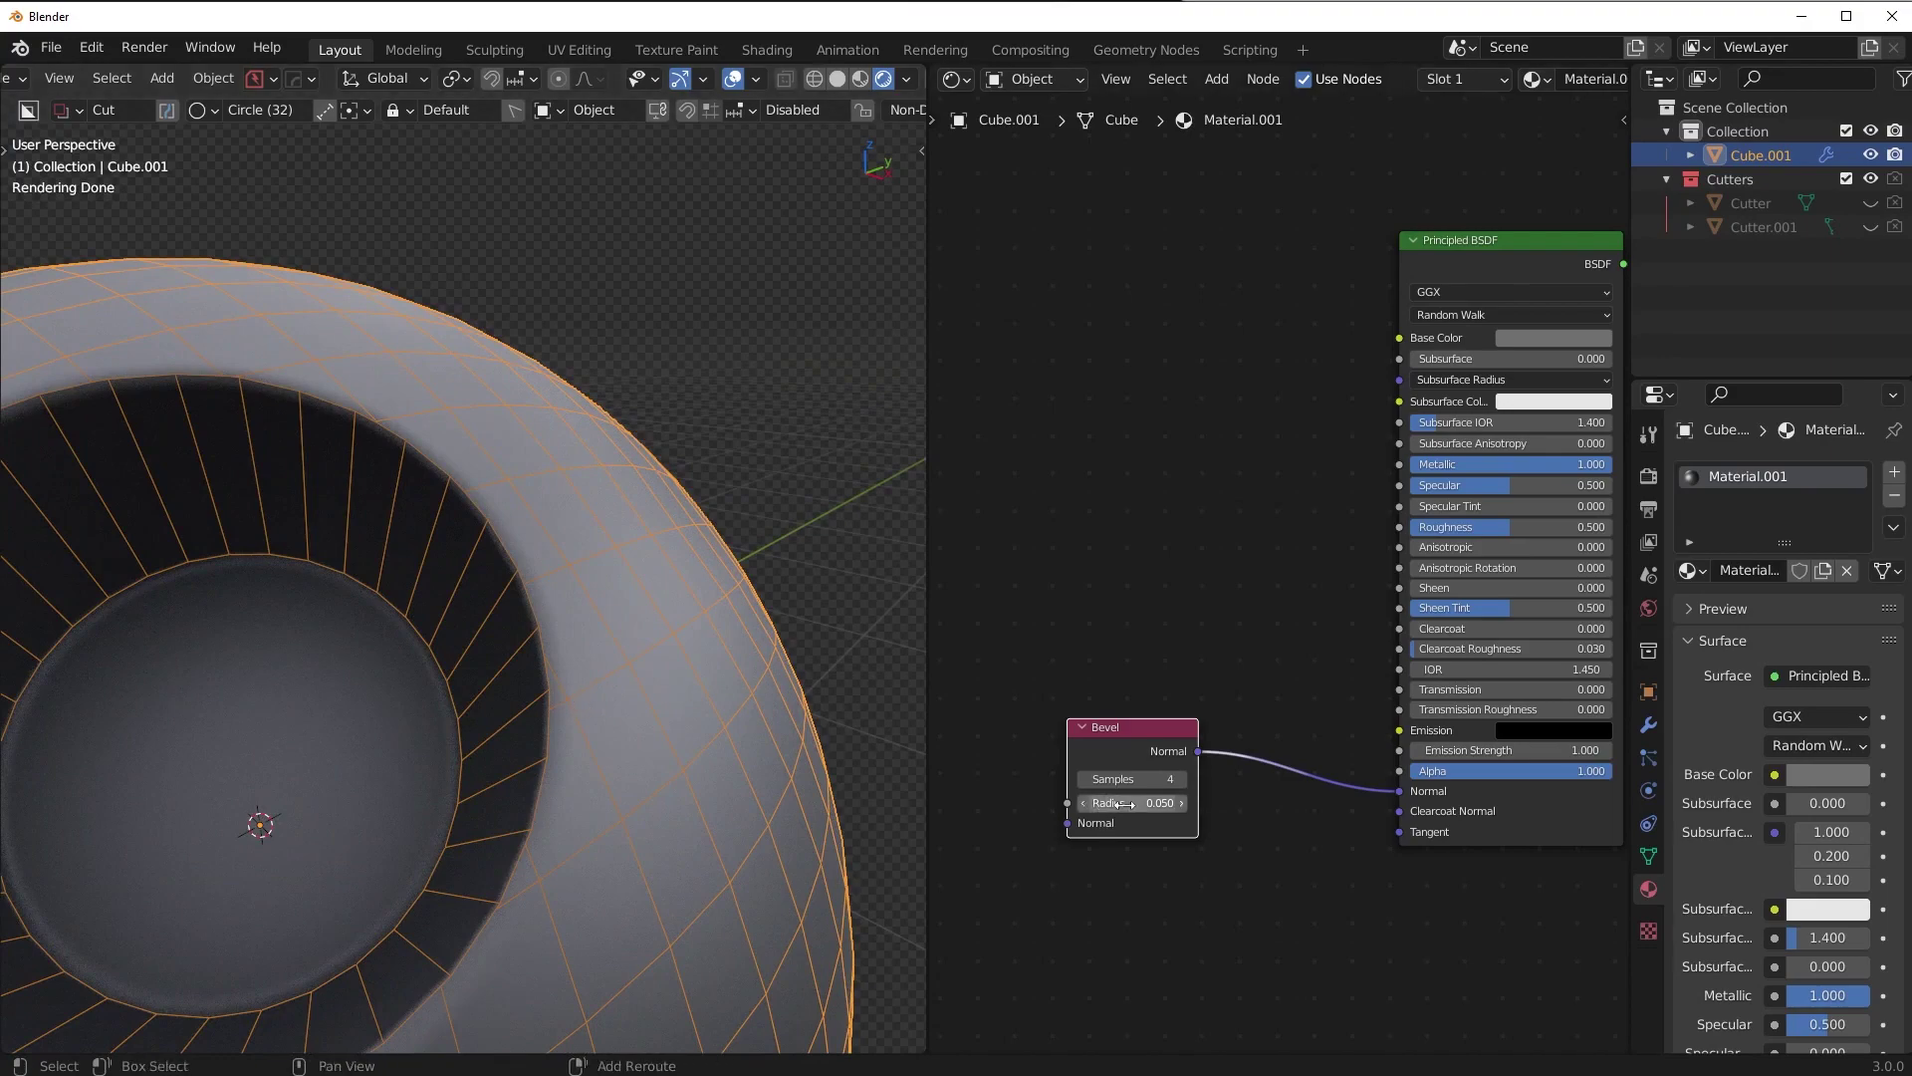
{"action": "left_click_drag", "start_coordinate": [1117, 803], "coordinate": [1145, 802]}
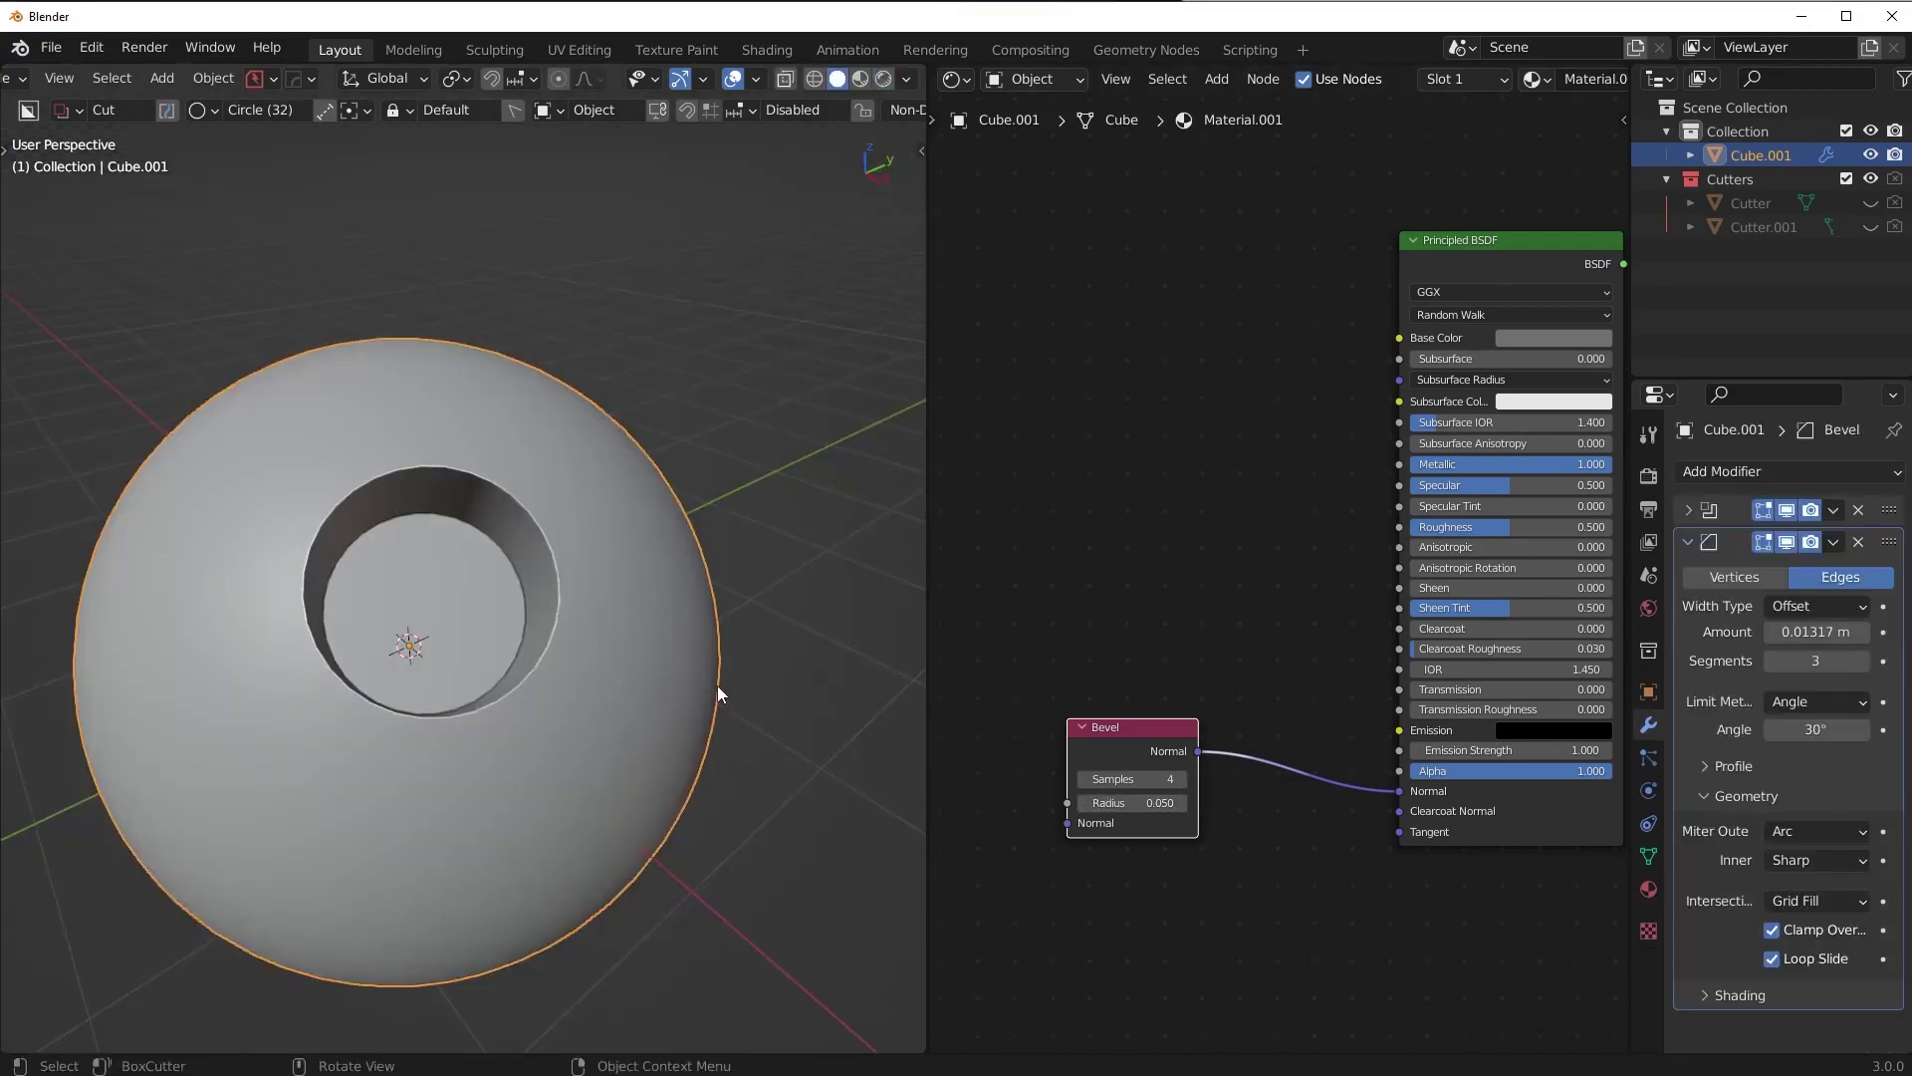
- Give the sphere a three-segment Bevel modifier of 0.01317 m, limited by angle
{"action": "key", "text": "q"}
{"action": "left_click", "coordinate": [717, 685]}
{"action": "left_click", "coordinate": [715, 686]}
- Compare the rim with the bevel modifier's Clamp Overlap on and off, leaving the option disabled
{"action": "left_click", "coordinate": [1773, 933]}
{"action": "left_click", "coordinate": [1773, 933]}
{"action": "left_click", "coordinate": [1772, 933]}
{"action": "left_click", "coordinate": [1773, 933]}
{"action": "scroll", "coordinate": [448, 648], "scroll_direction": "up", "scroll_amount": 2}
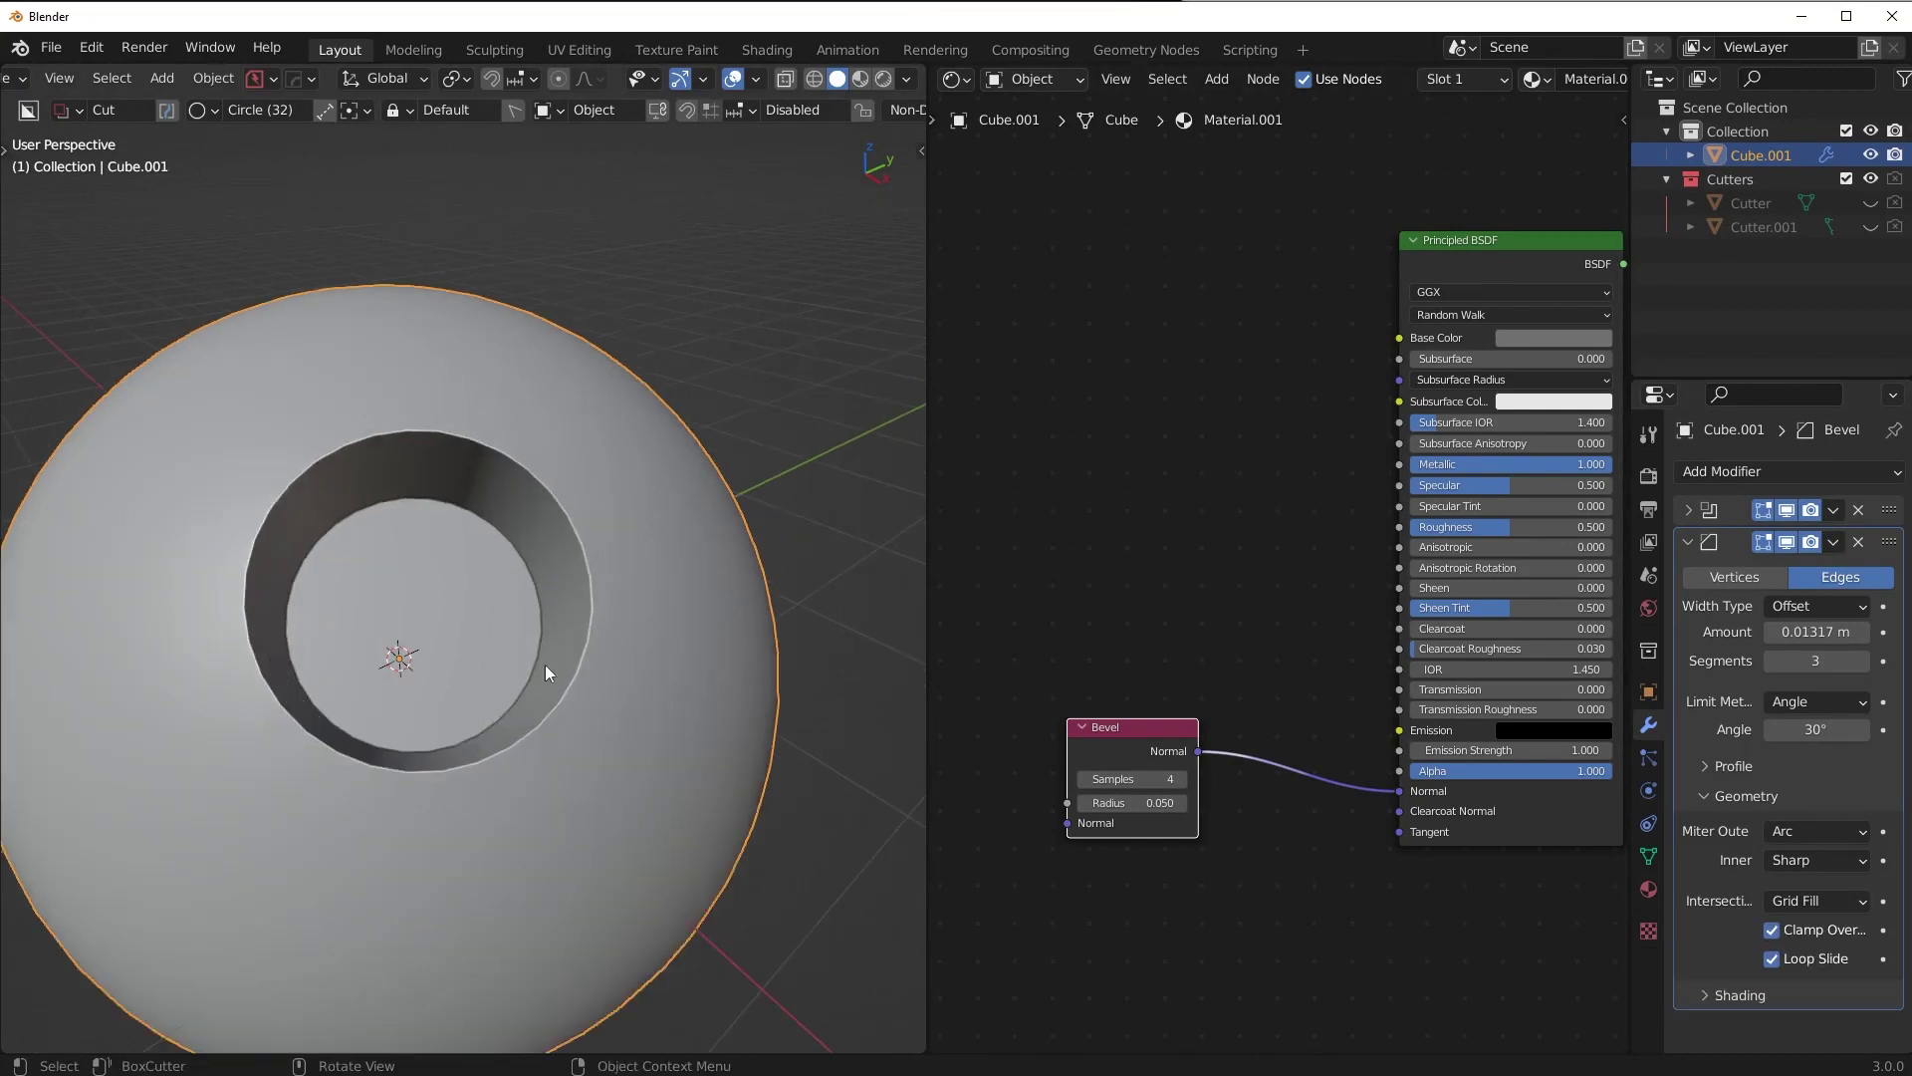
{"action": "left_click", "coordinate": [1774, 930]}
{"action": "left_click", "coordinate": [1774, 931]}
{"action": "left_click", "coordinate": [1775, 930]}
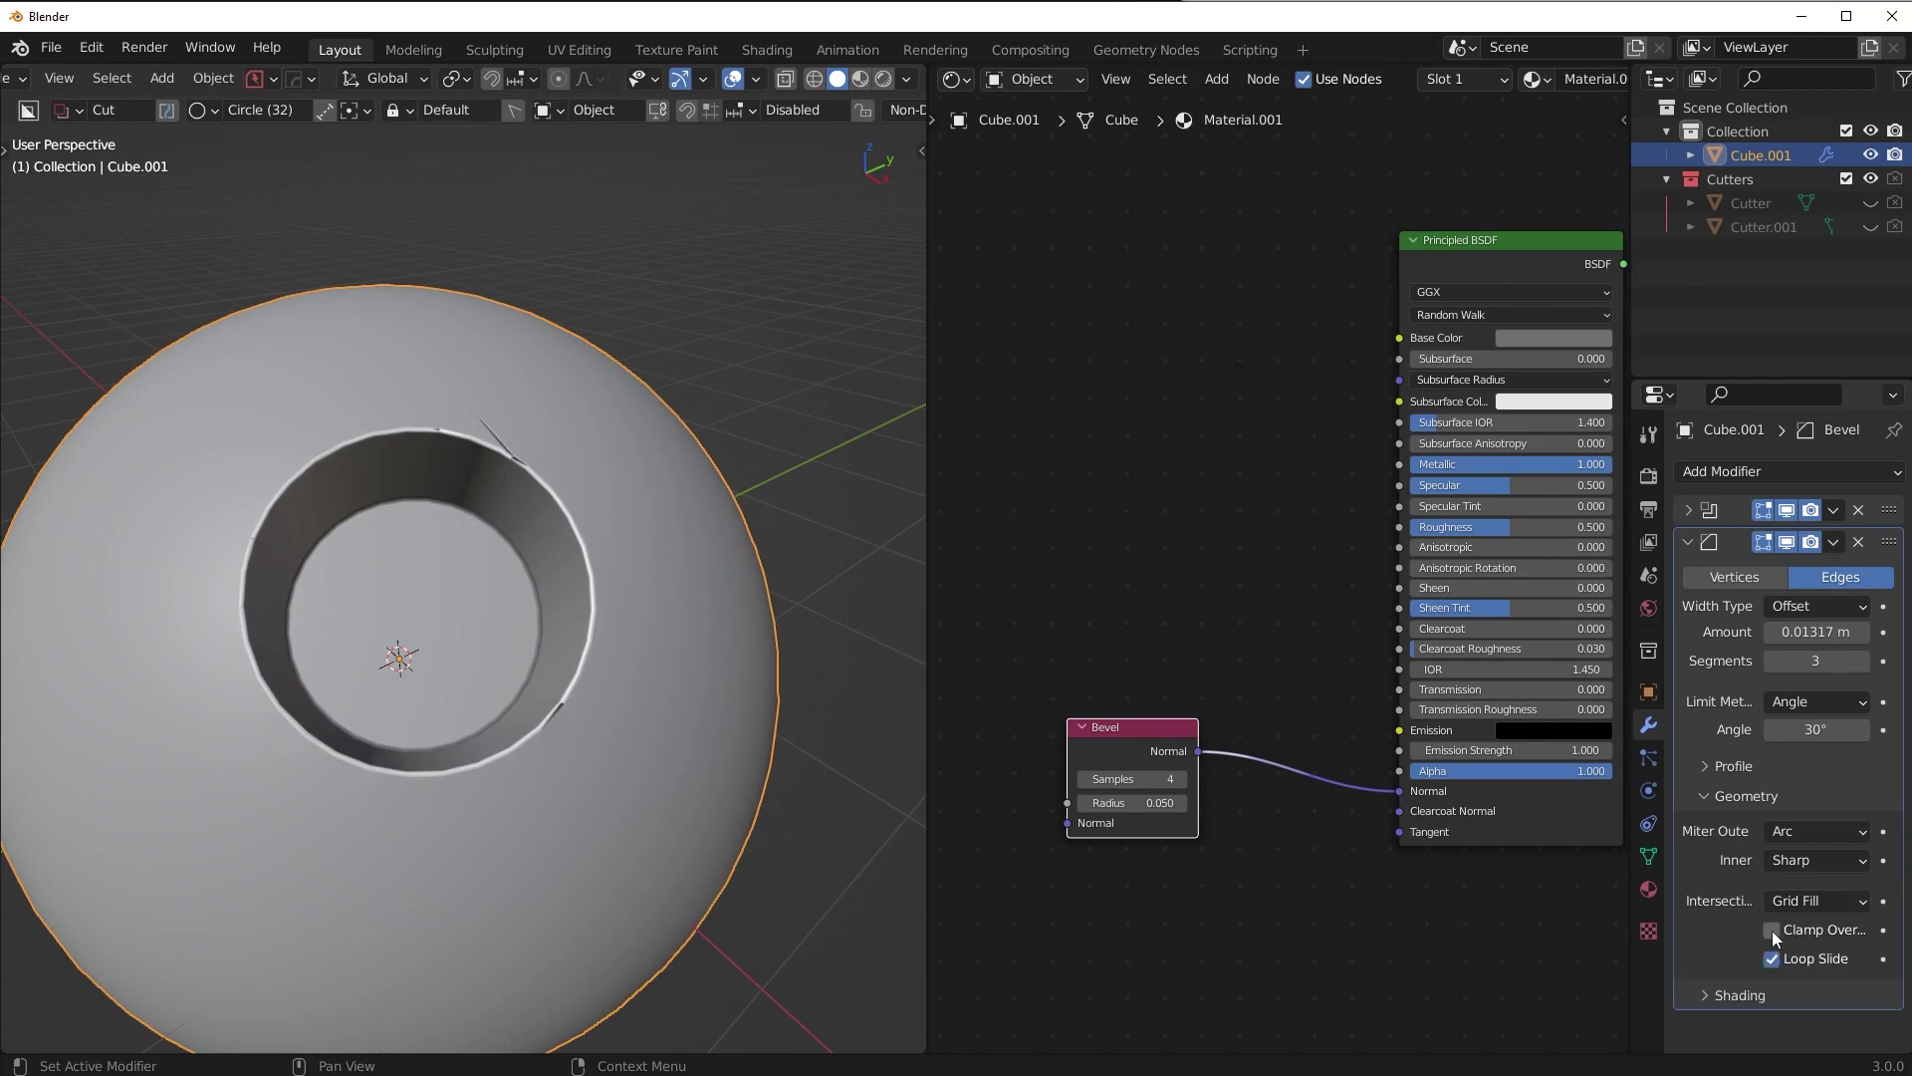
{"action": "left_click", "coordinate": [1771, 931]}
{"action": "left_click", "coordinate": [1774, 930]}
- Slide the sphere vertex at the rim's bevel artifact outward along its edge by about 0.12, clear of the cut
{"action": "scroll", "coordinate": [565, 583], "scroll_direction": "up", "scroll_amount": 4}
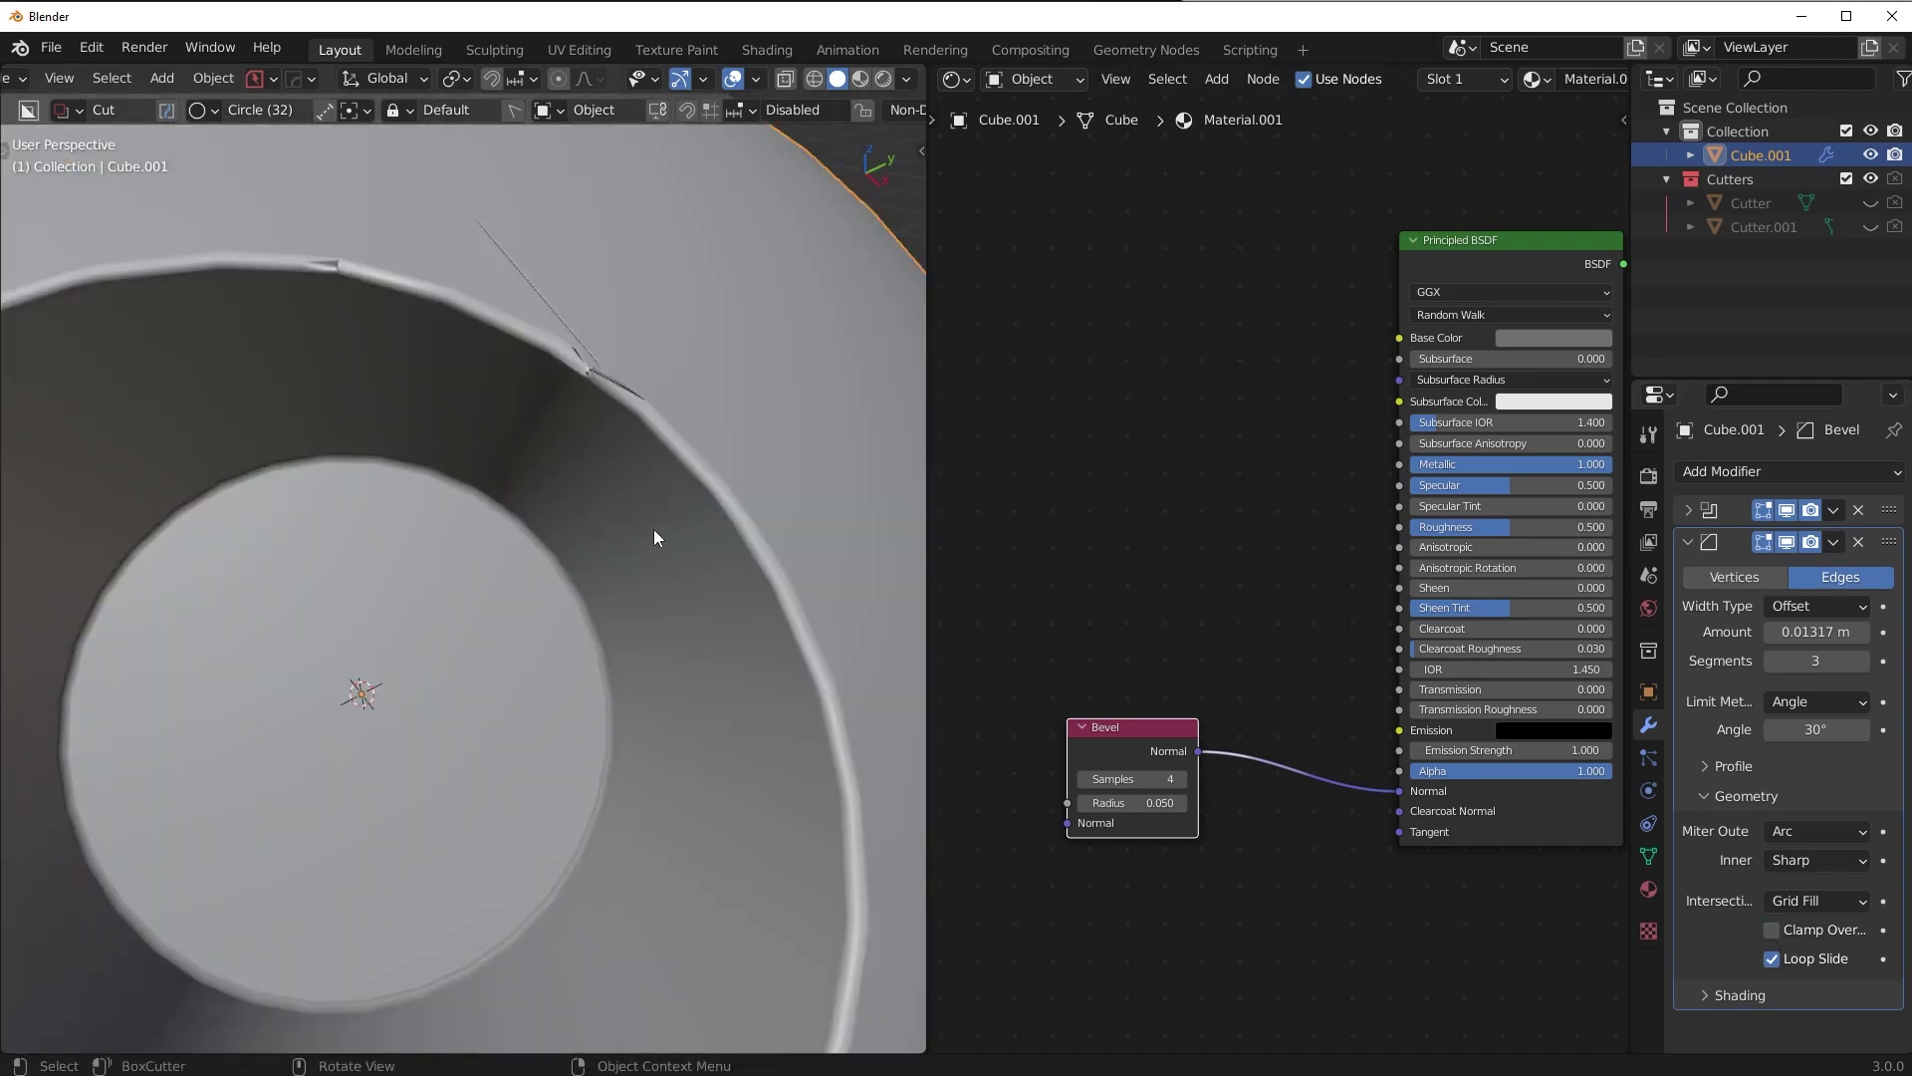
{"action": "key", "text": "Tab"}
{"action": "left_click", "coordinate": [516, 498]}
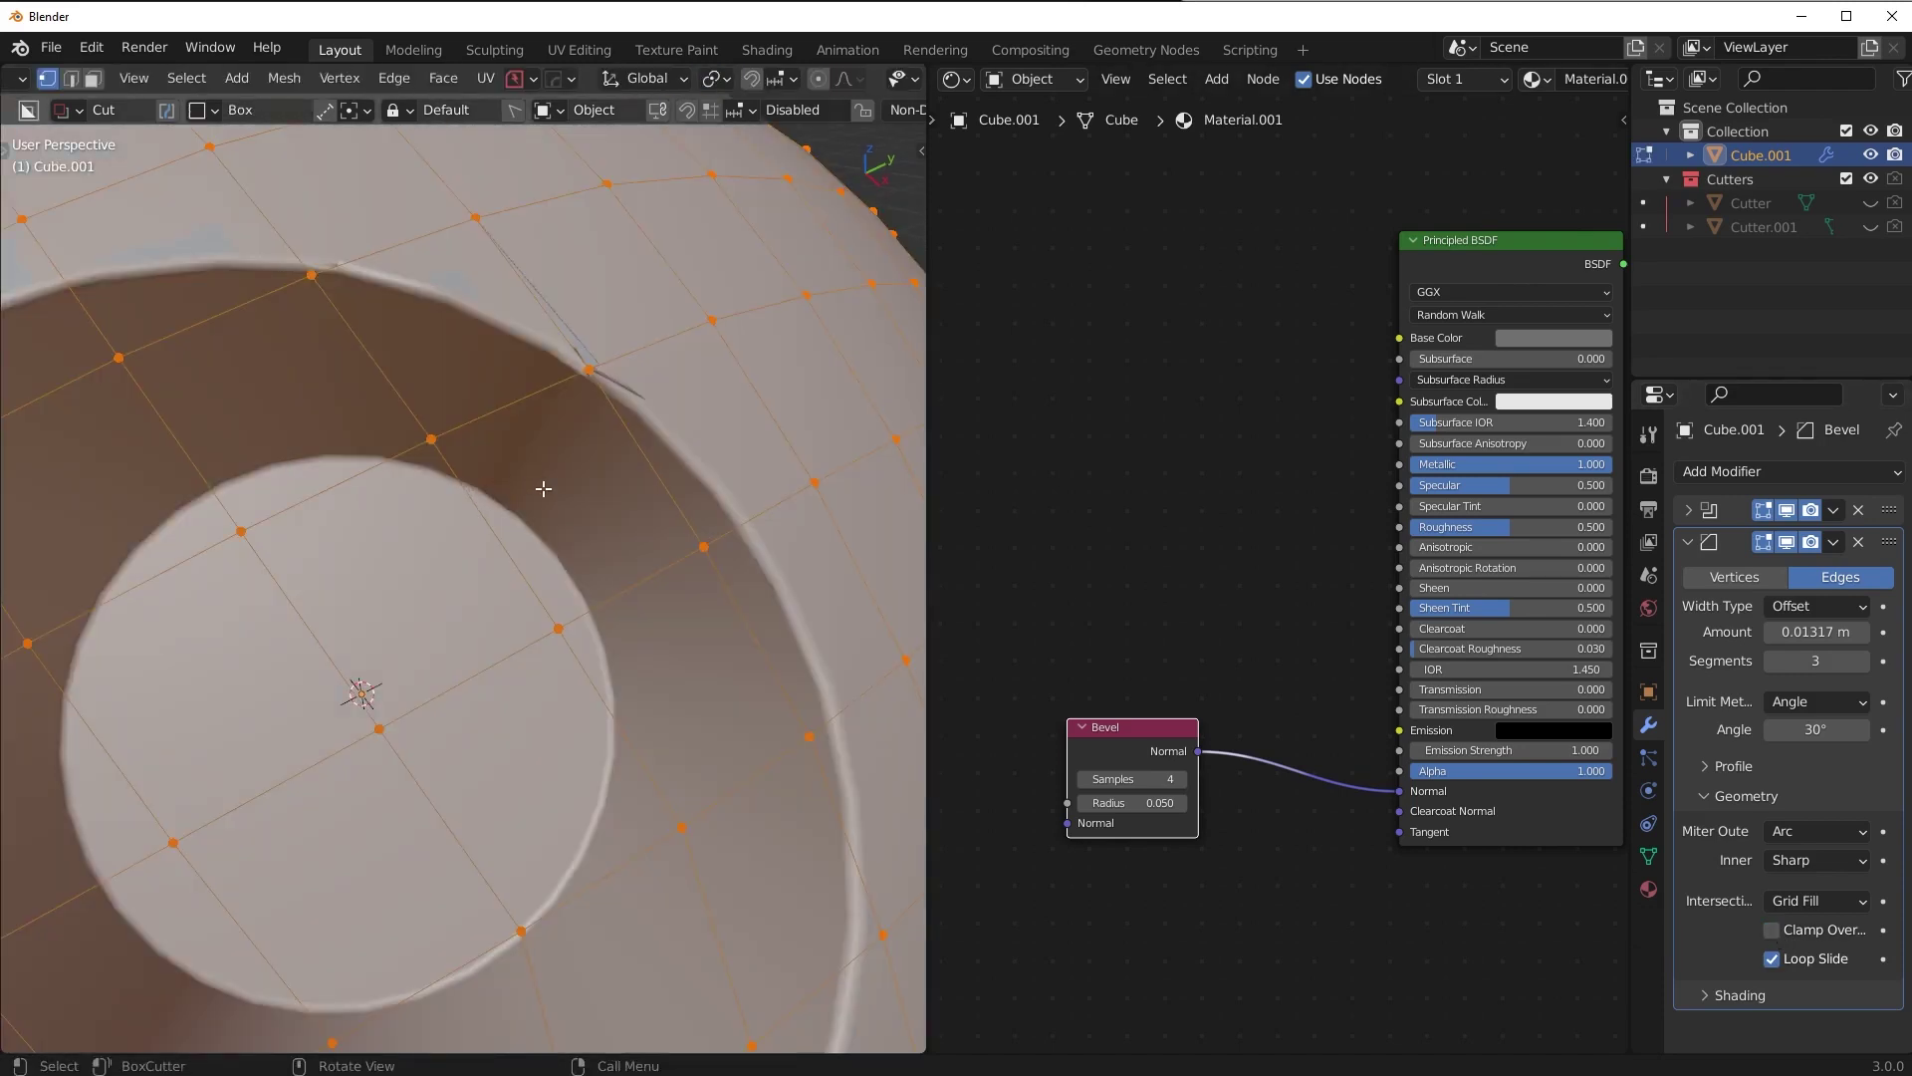
{"action": "left_click", "coordinate": [588, 369]}
{"action": "key", "text": "shift+v"}
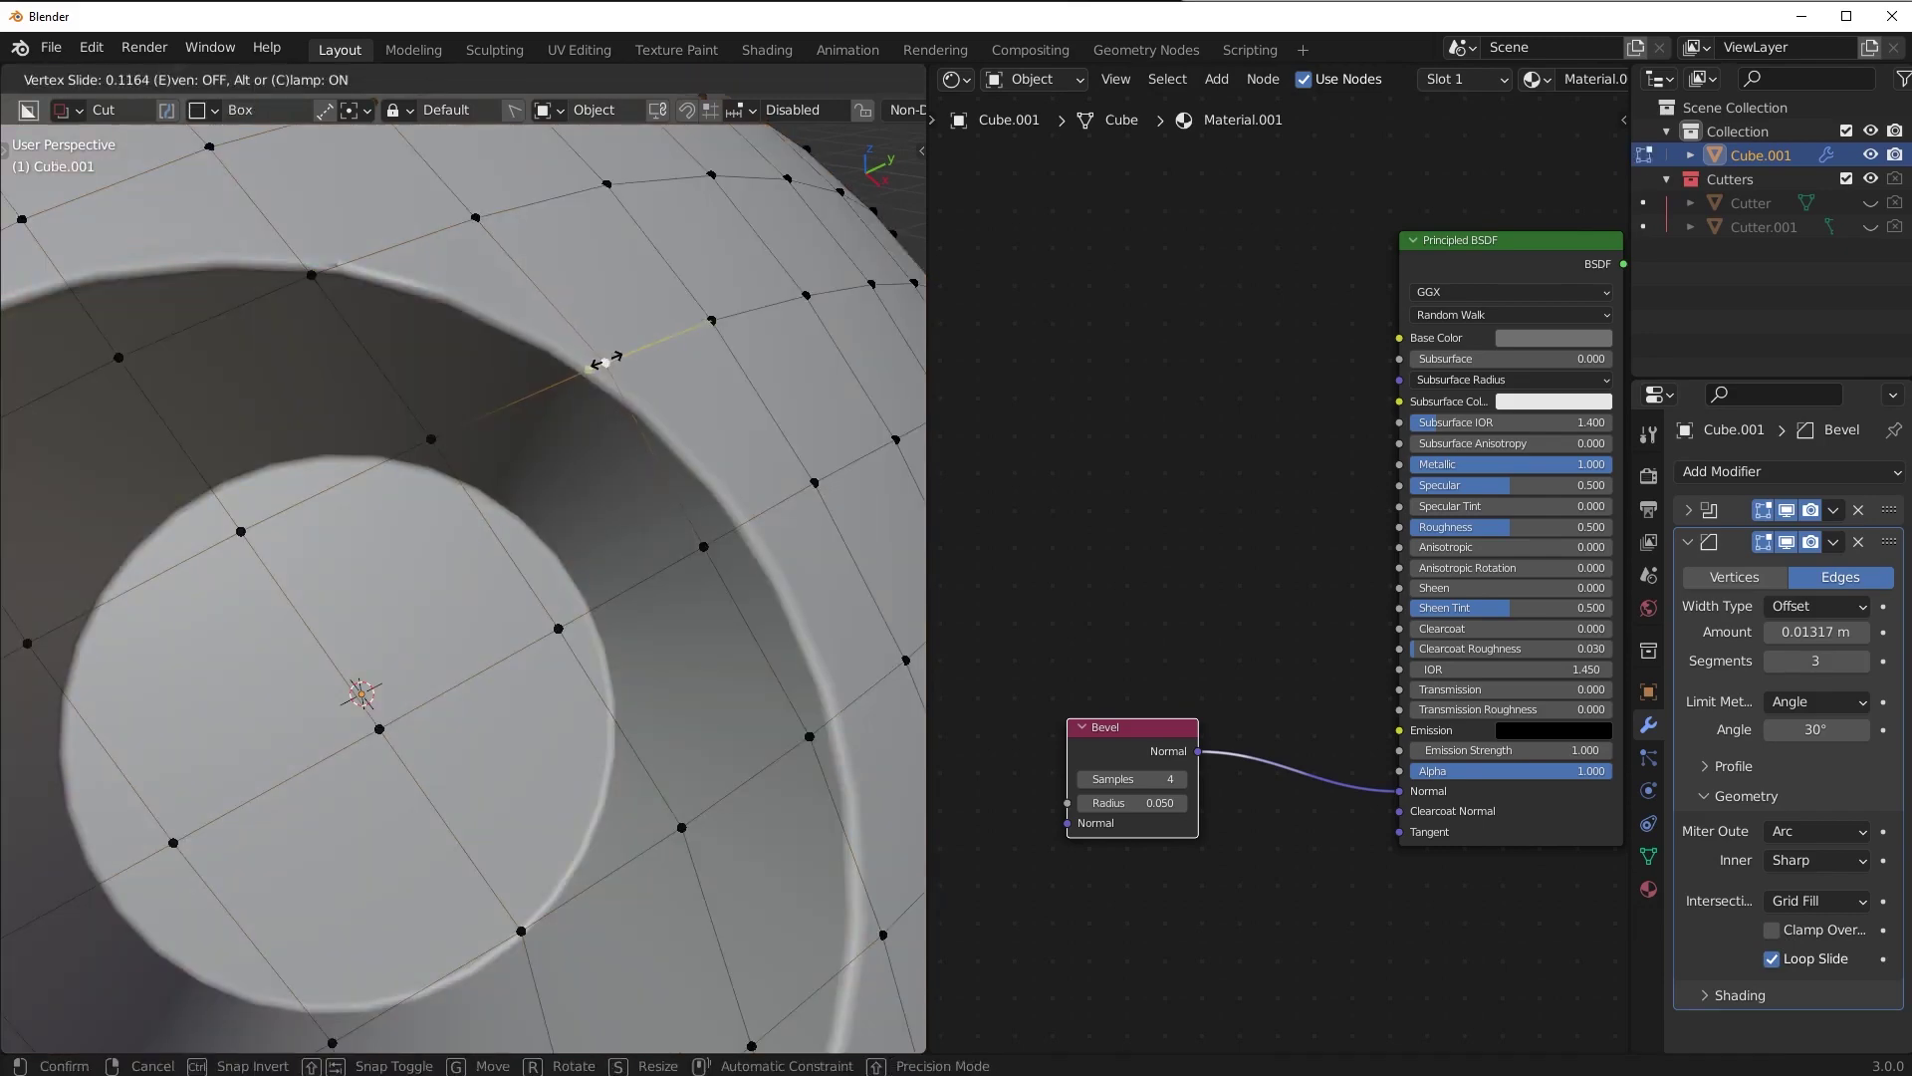
{"action": "left_click", "coordinate": [608, 361]}
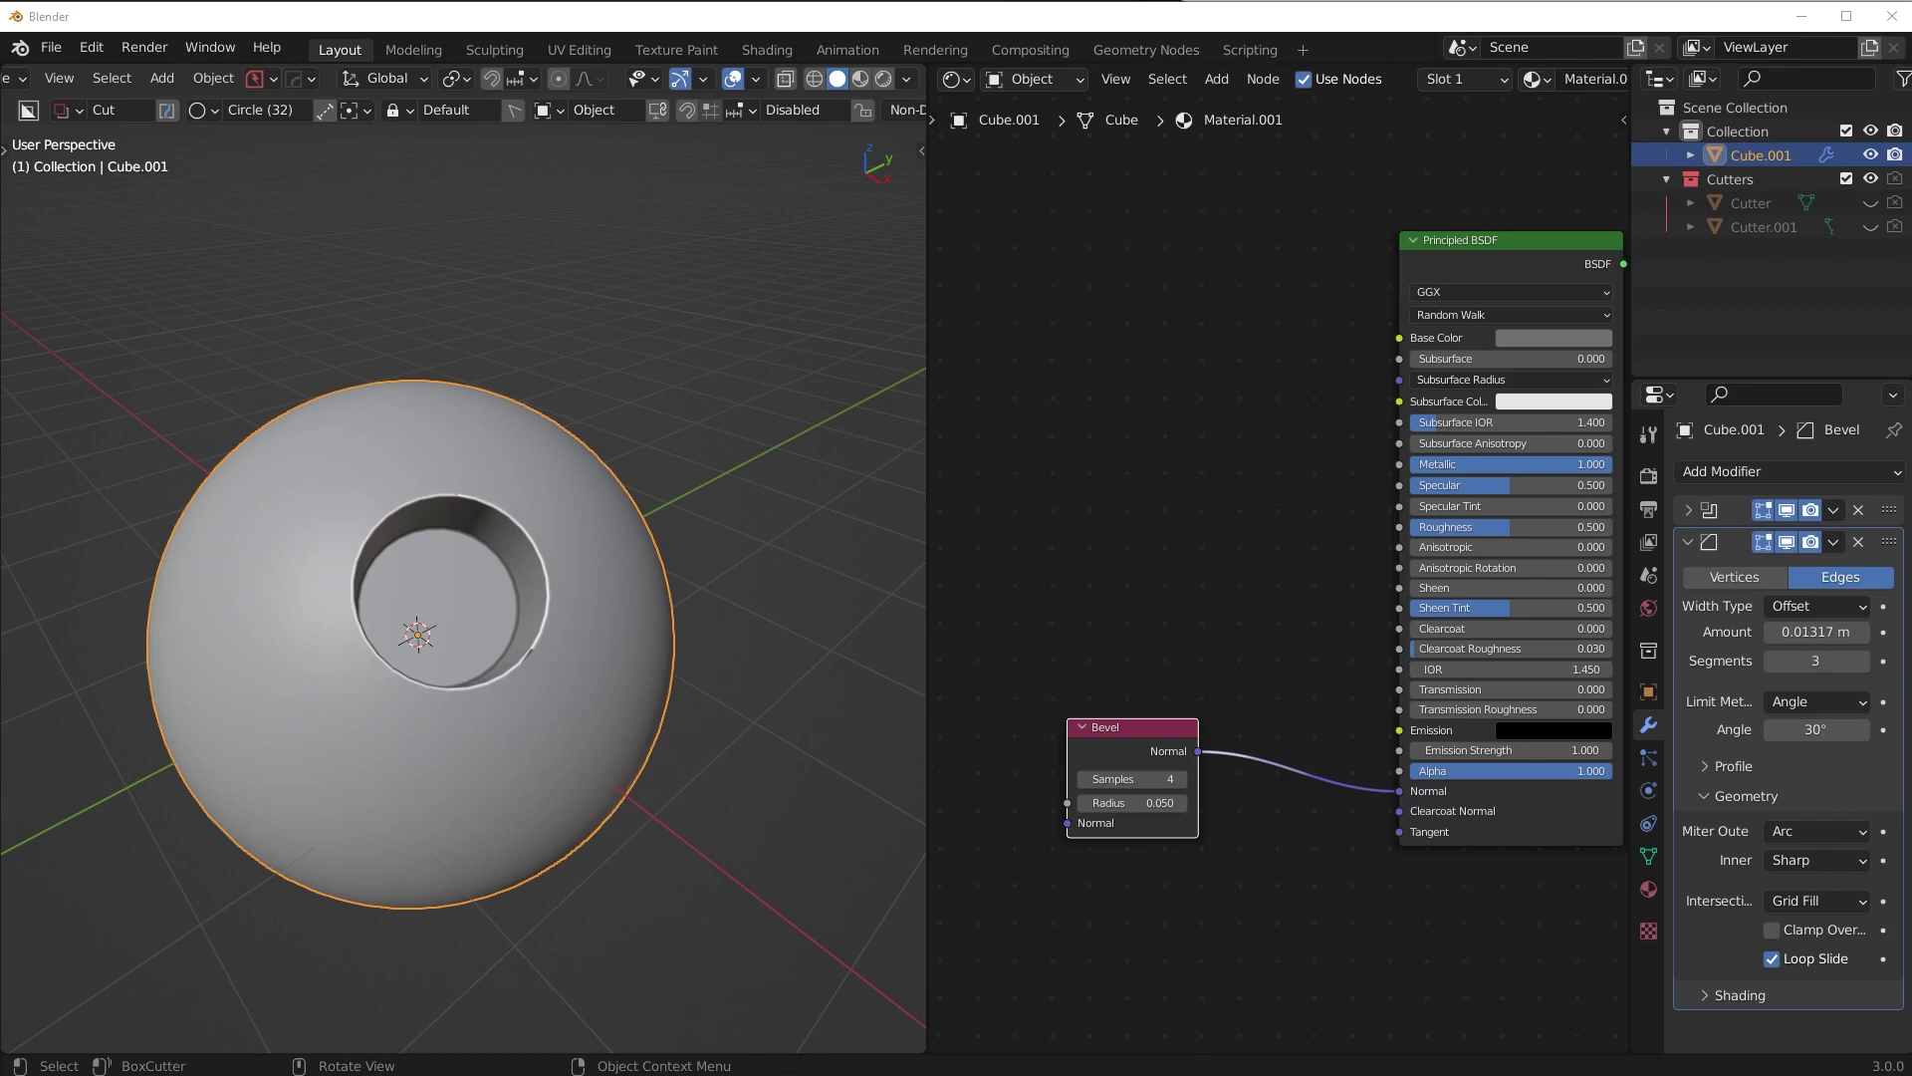
{"action": "scroll", "coordinate": [463, 588], "scroll_direction": "down", "scroll_amount": 1}
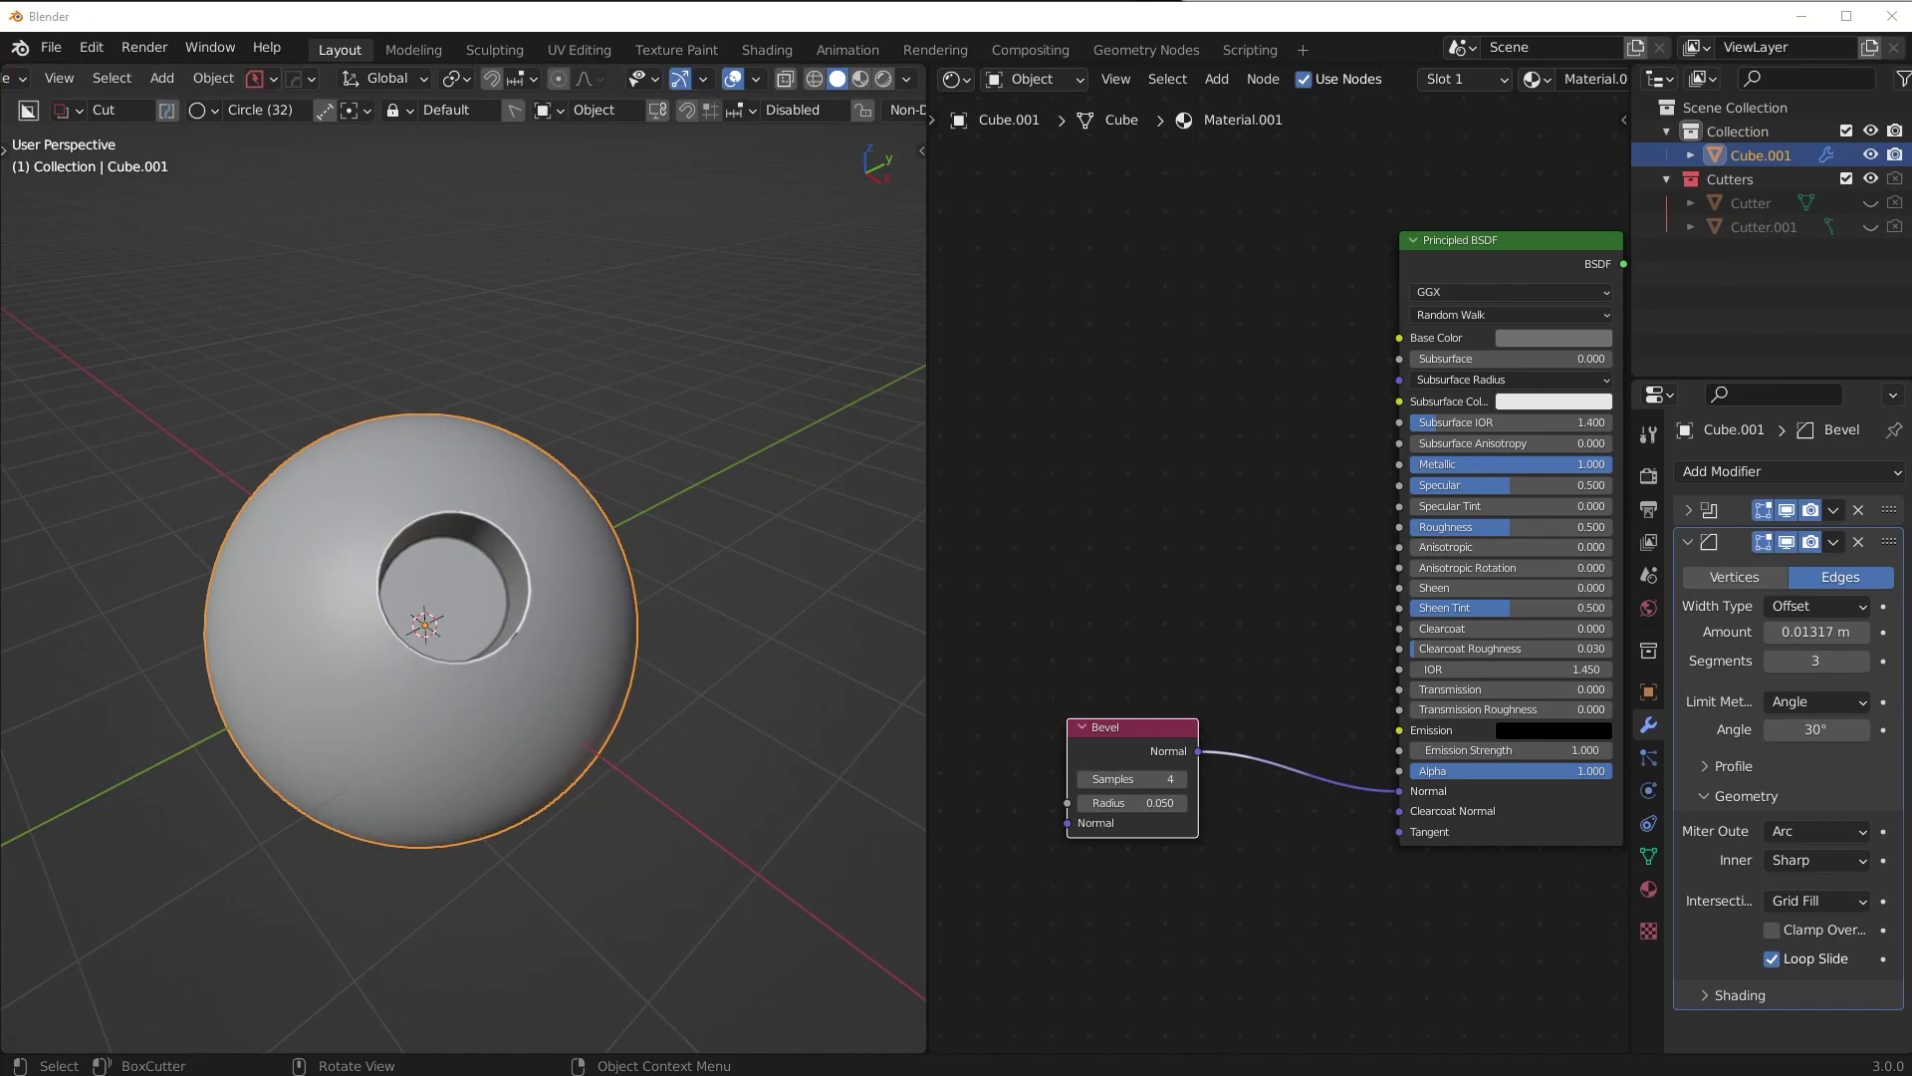